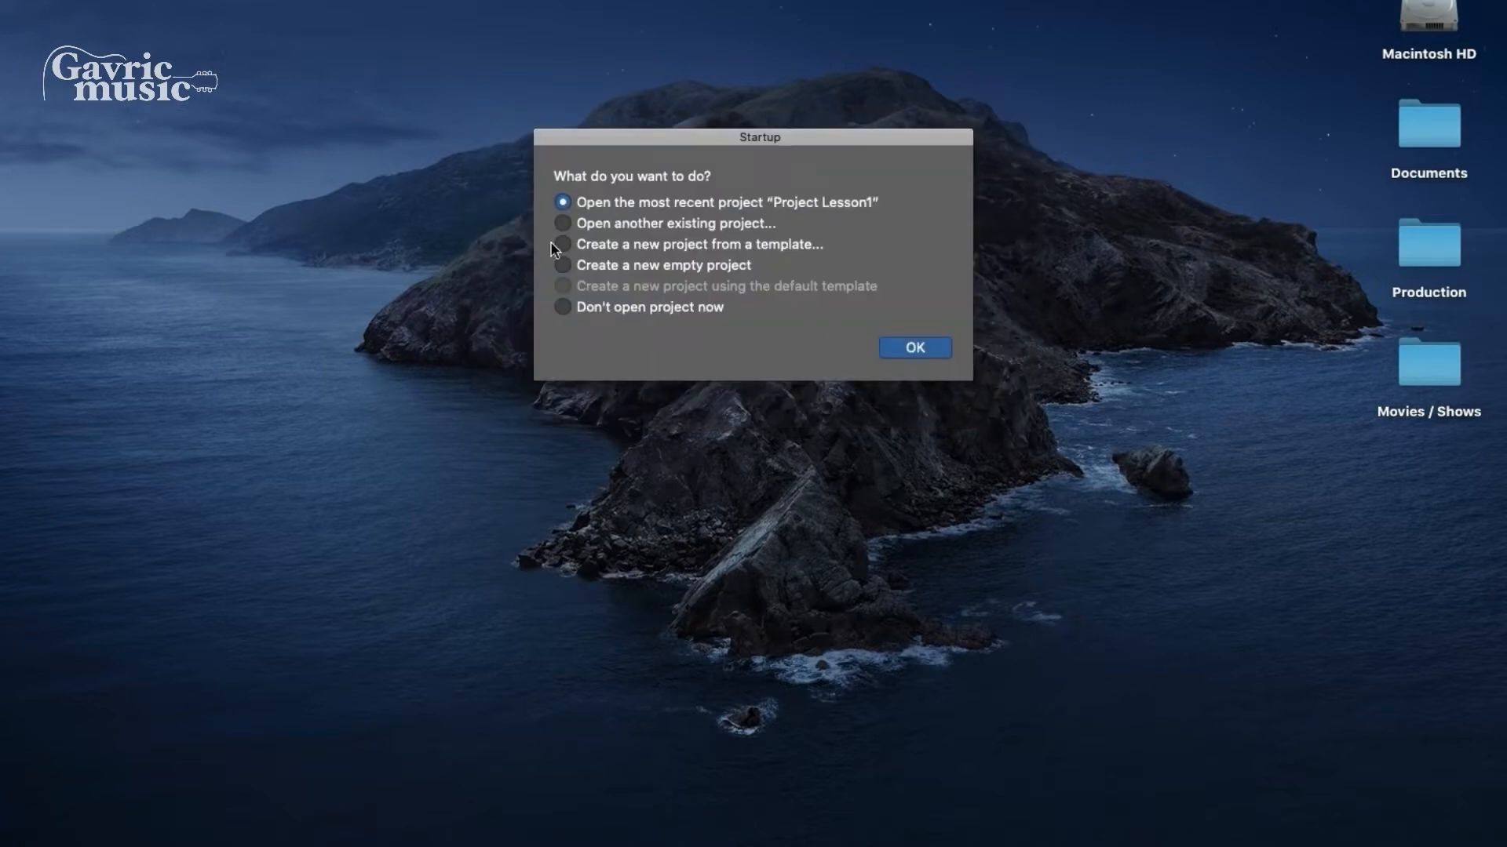
Create a new project from the Songwriter project template.
{"action": "left_click", "coordinate": [571, 243]}
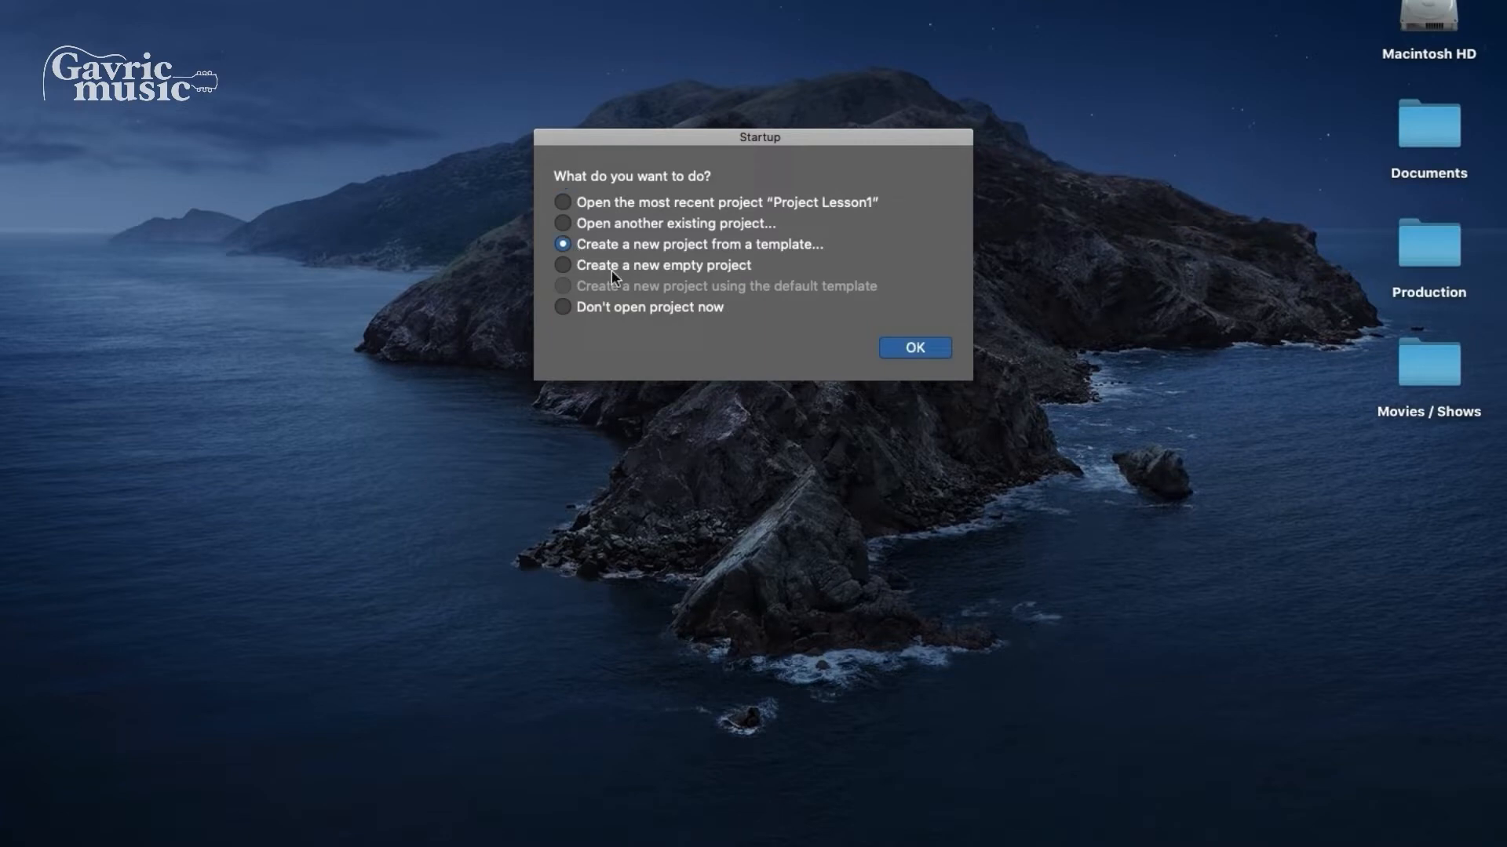
{"action": "left_click", "coordinate": [940, 347]}
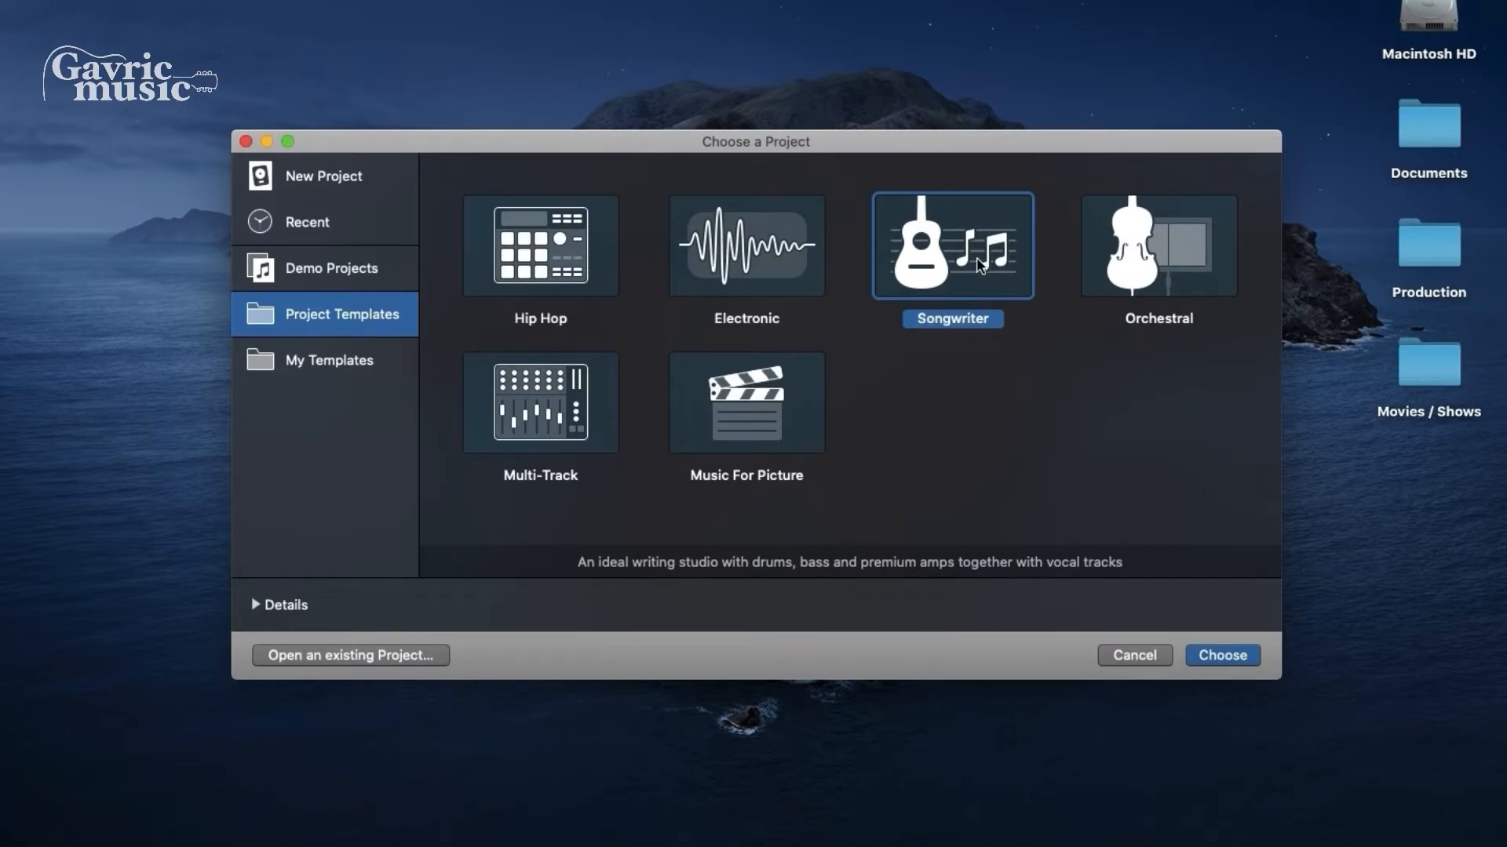
{"action": "left_click", "coordinate": [1224, 656]}
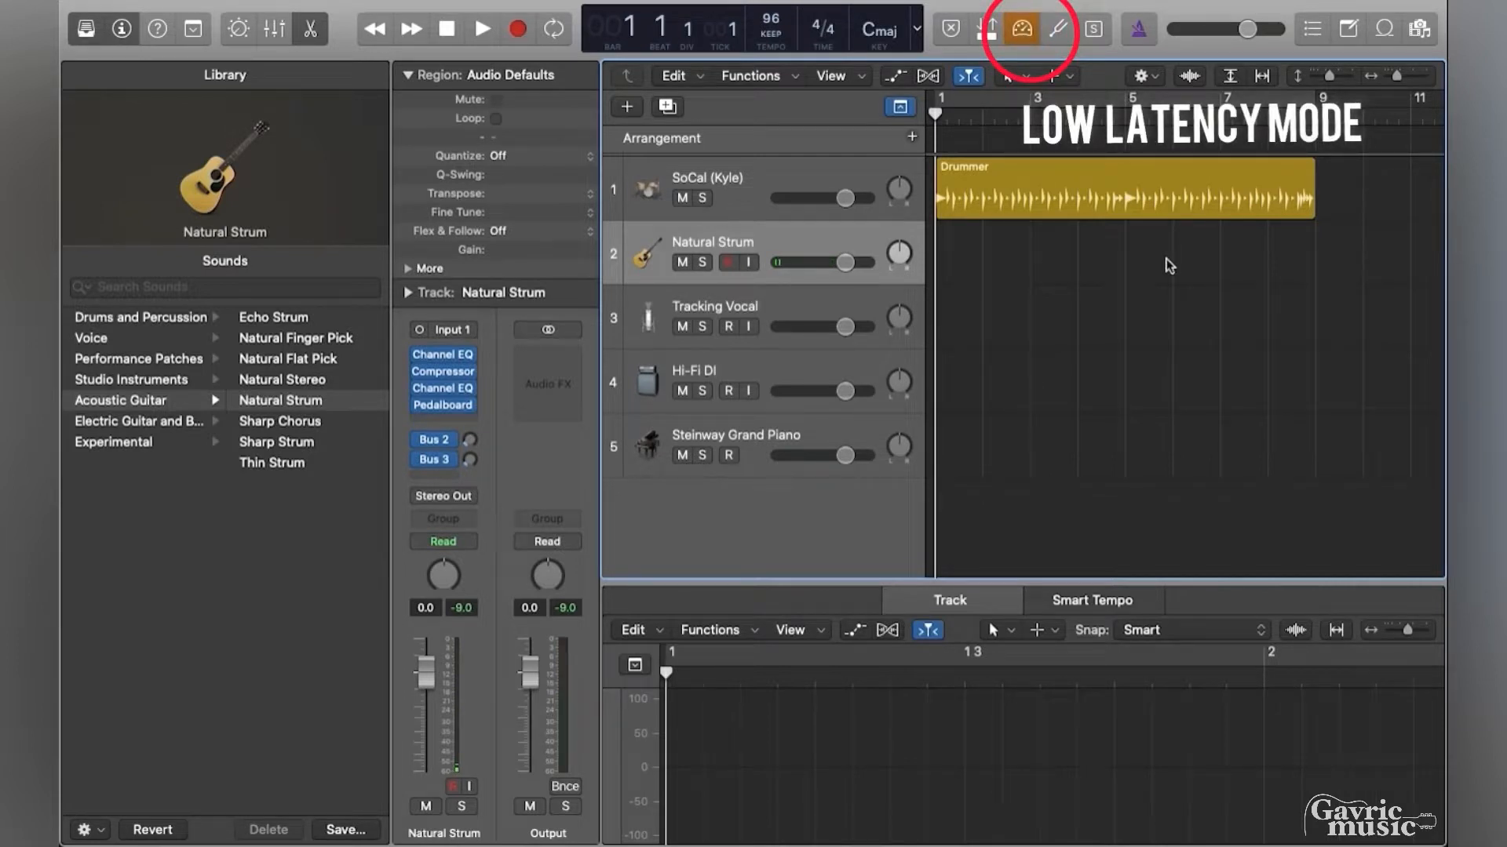
Turn off Low Latency Mode, and preview the drummer part briefly before returning the playhead to the start.
{"action": "left_click", "coordinate": [1024, 37]}
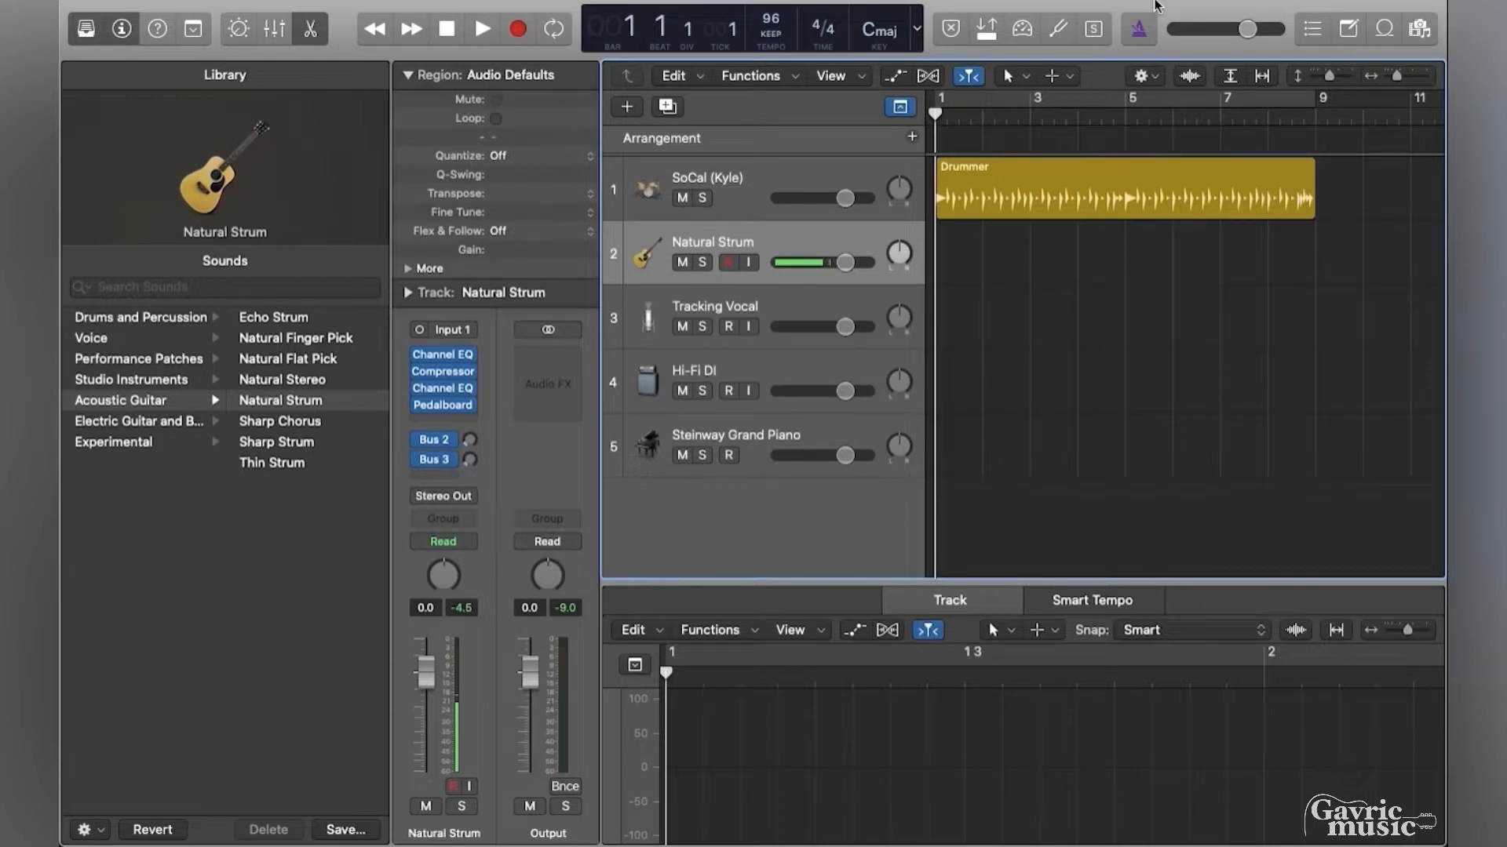
{"action": "key", "text": "space"}
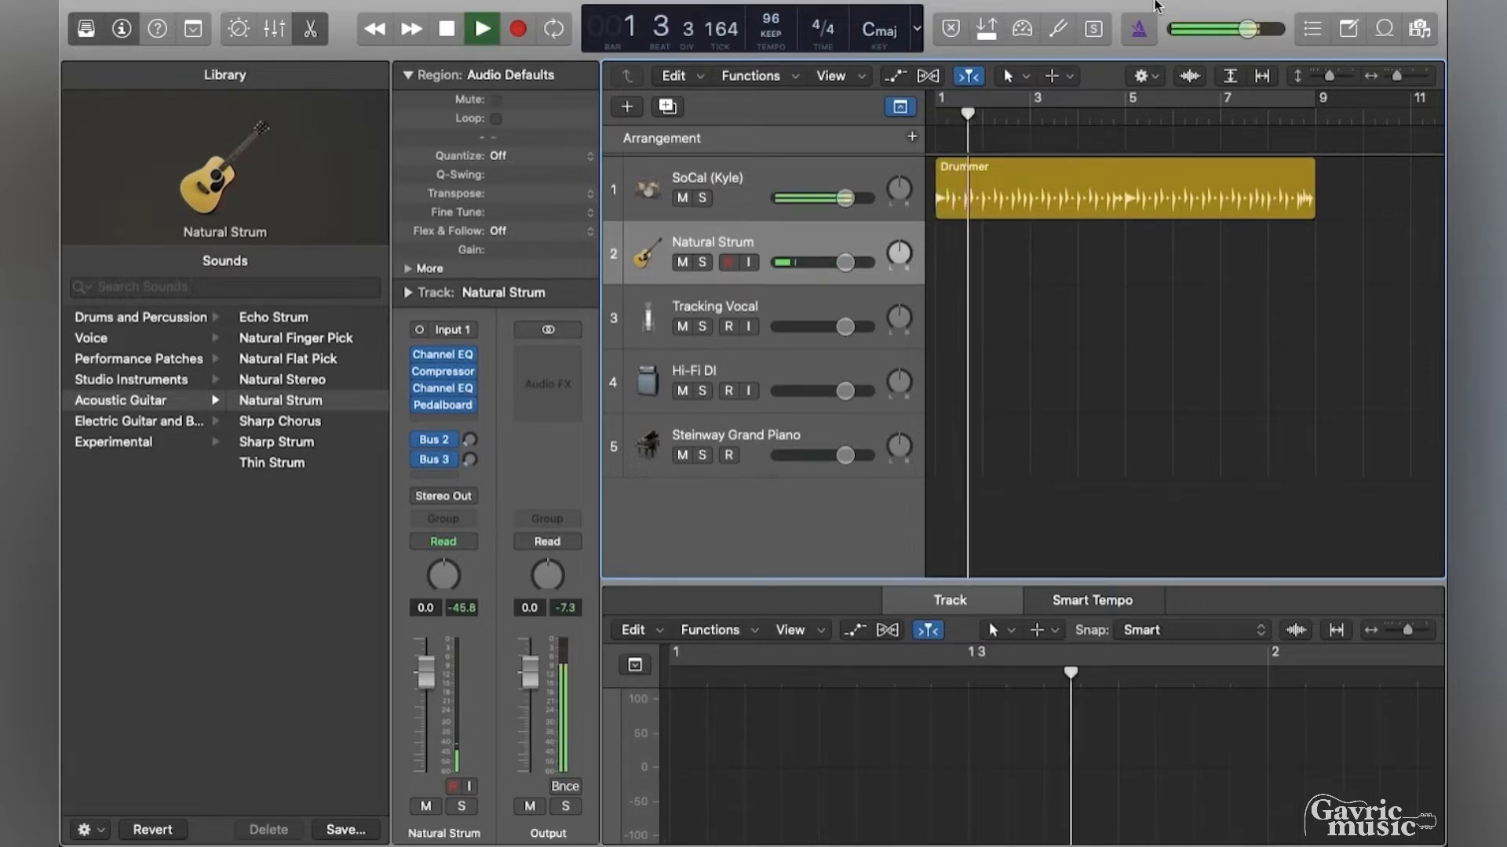
{"action": "key", "text": "space"}
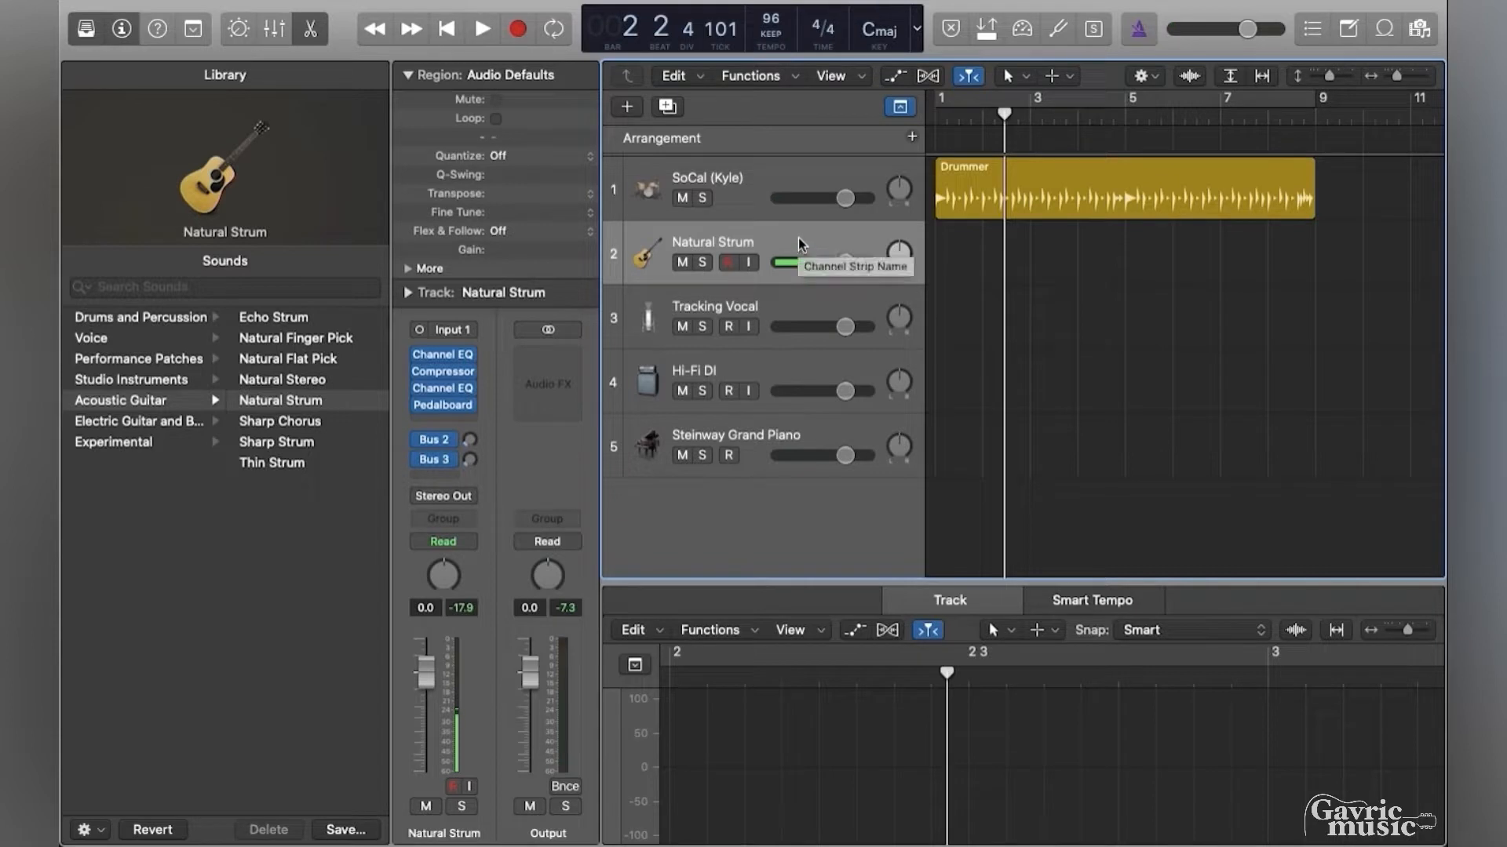
{"action": "key", "text": "Return"}
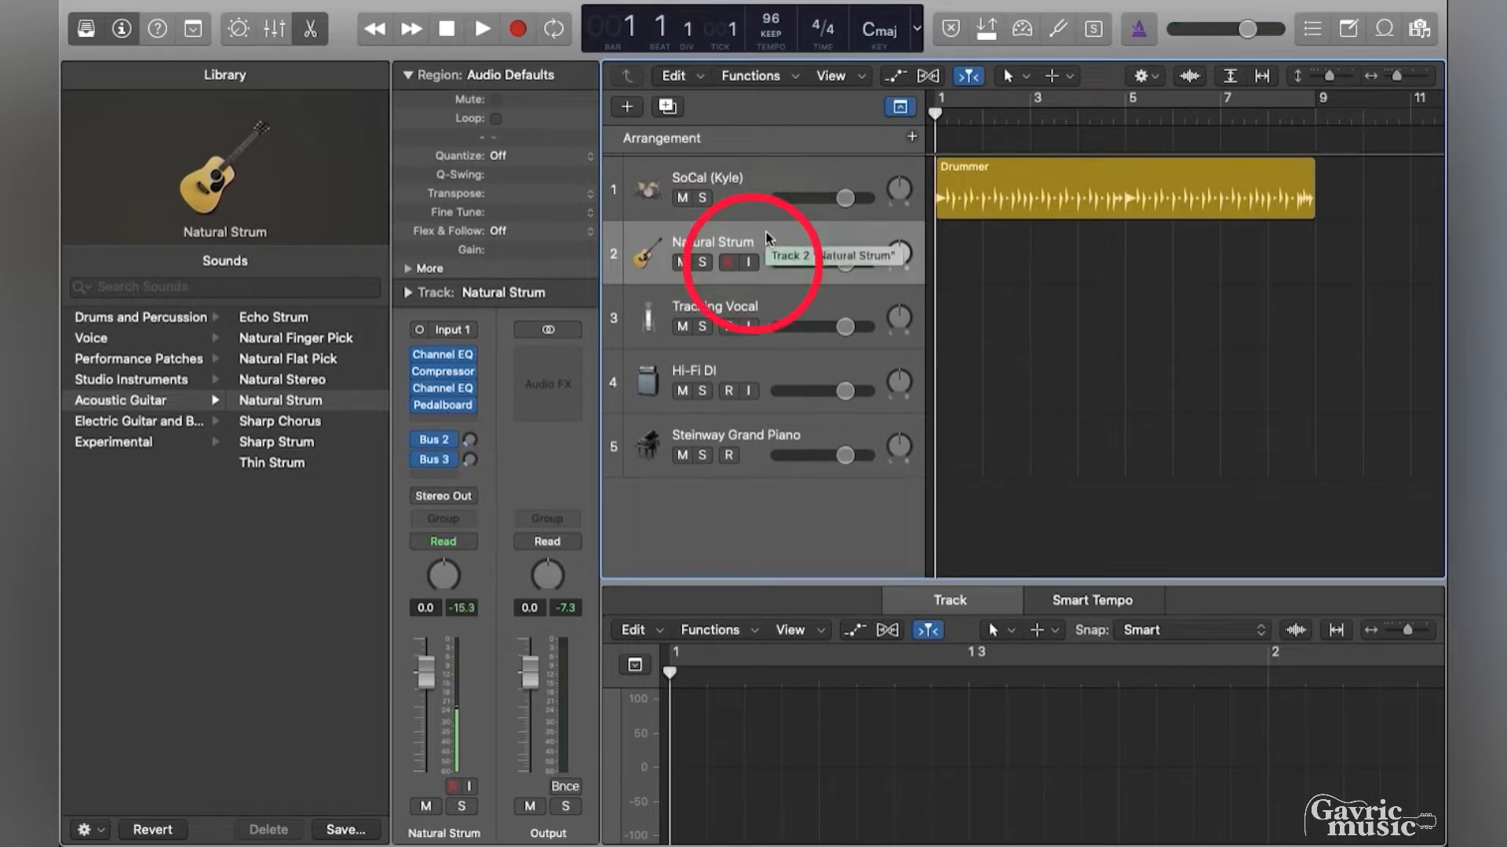
Enable input monitoring on the Natural Strum track and record an acoustic guitar take from bar 1 to about bar 11.
{"action": "left_click", "coordinate": [750, 263]}
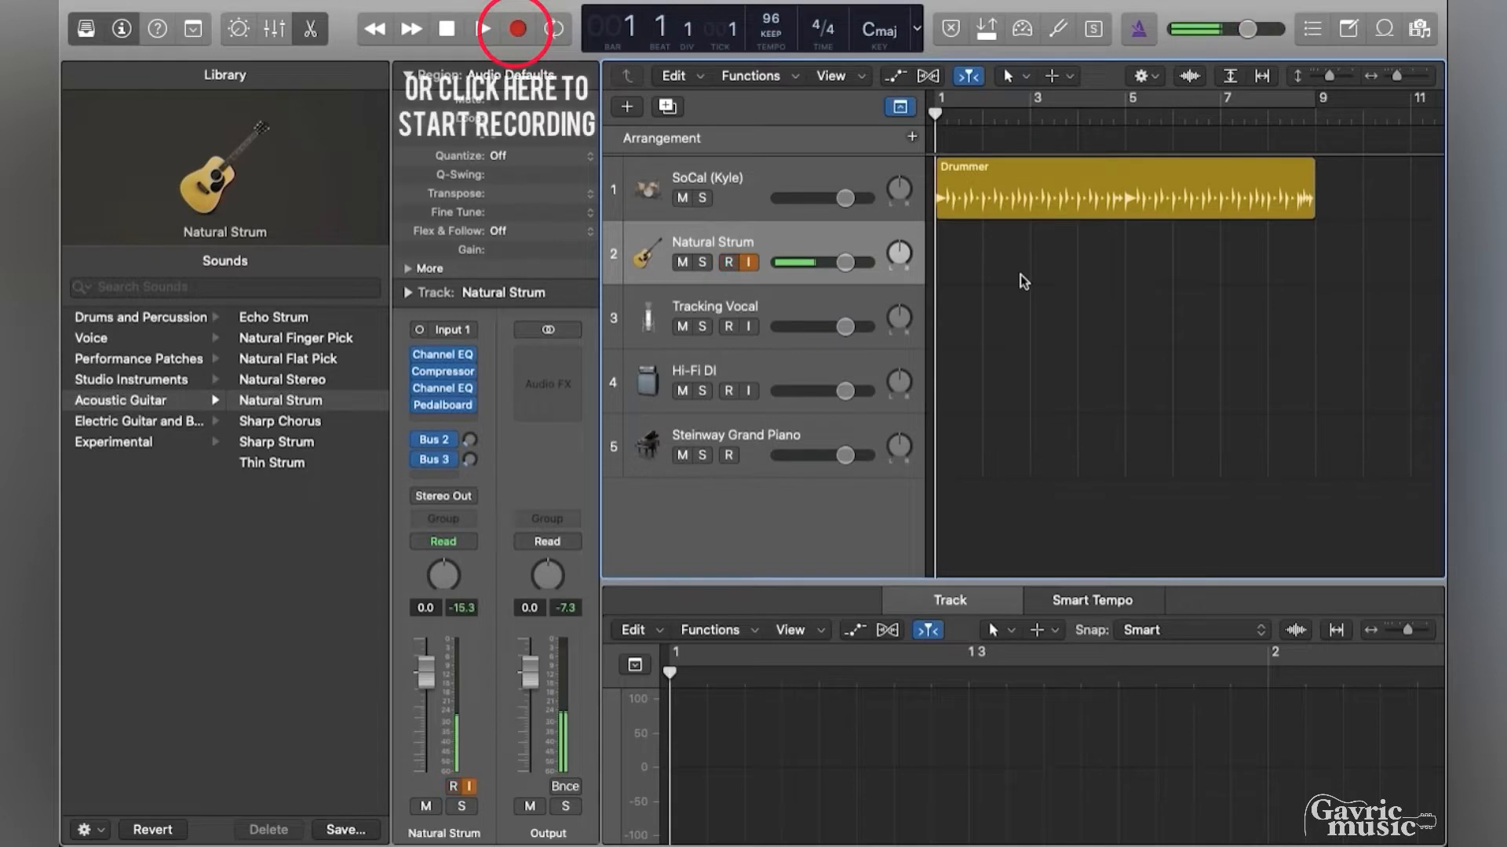
{"action": "key", "text": "r"}
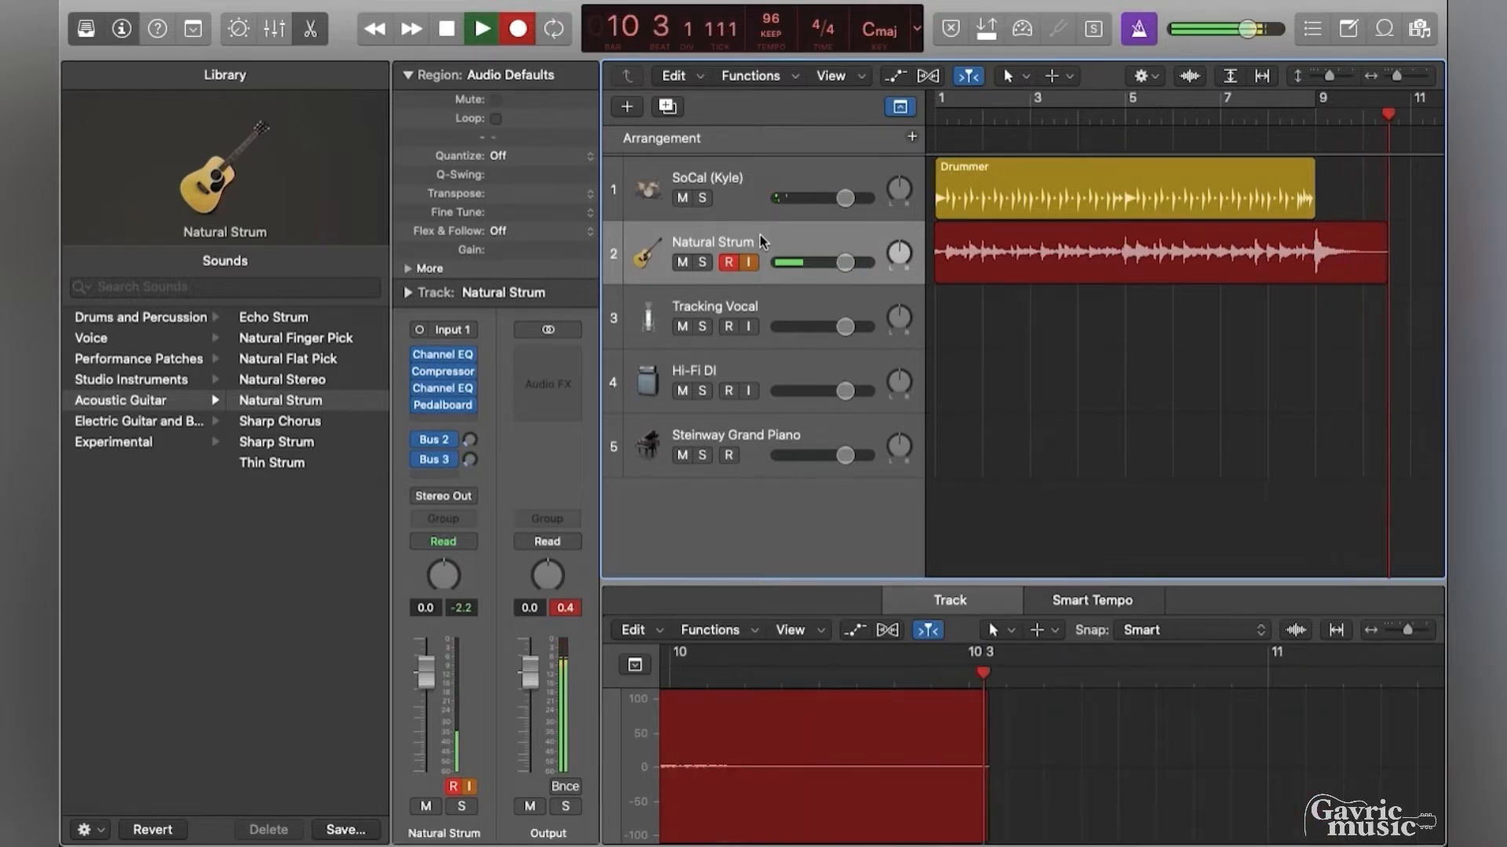
{"action": "key", "text": "space"}
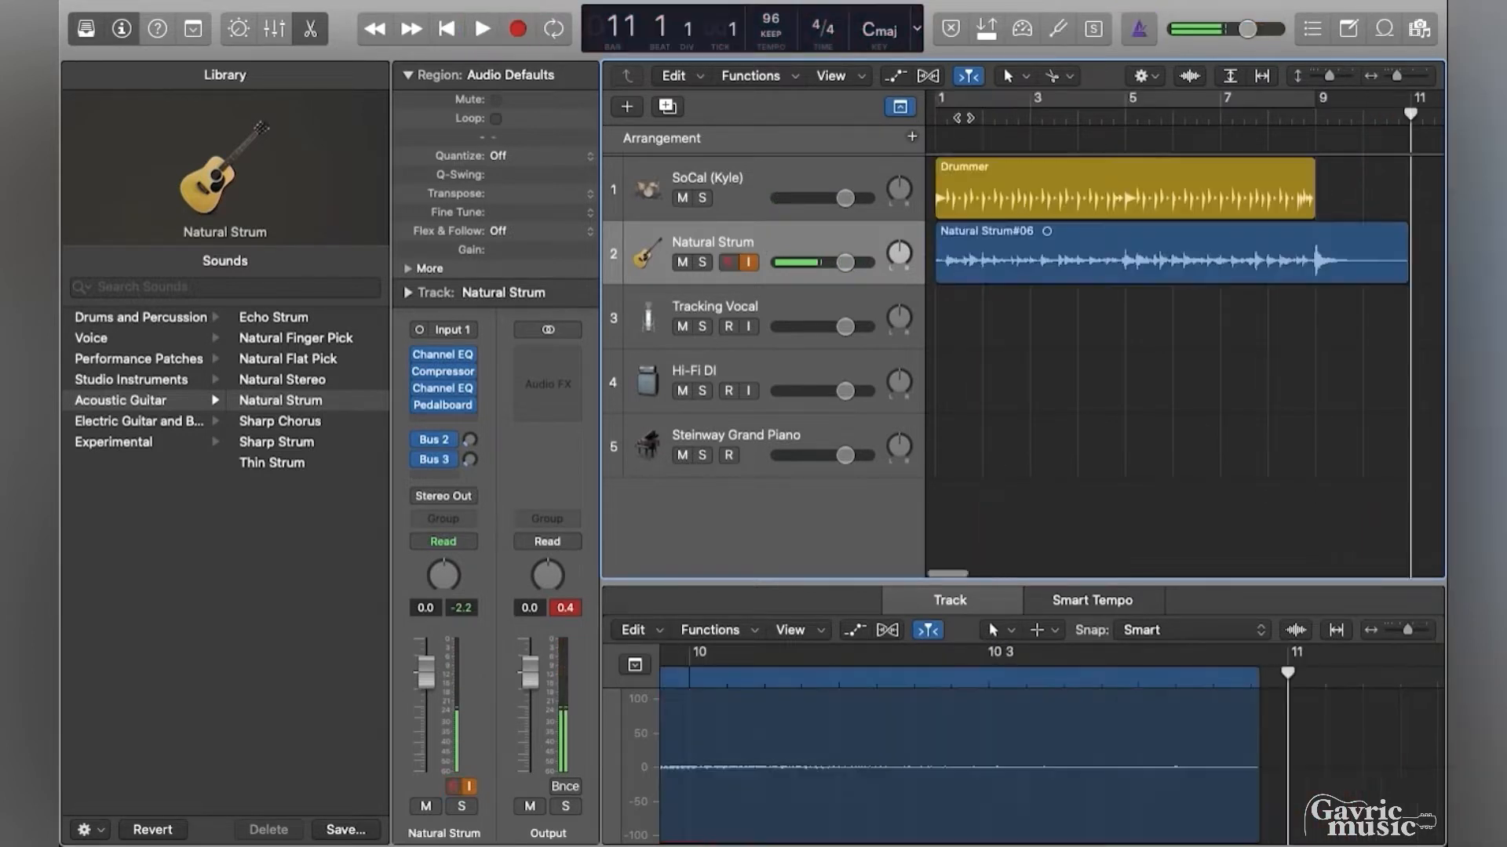
Play back the recorded guitar take with the drums from the start of the project, stopping in bar 2.
{"action": "key", "text": "Return"}
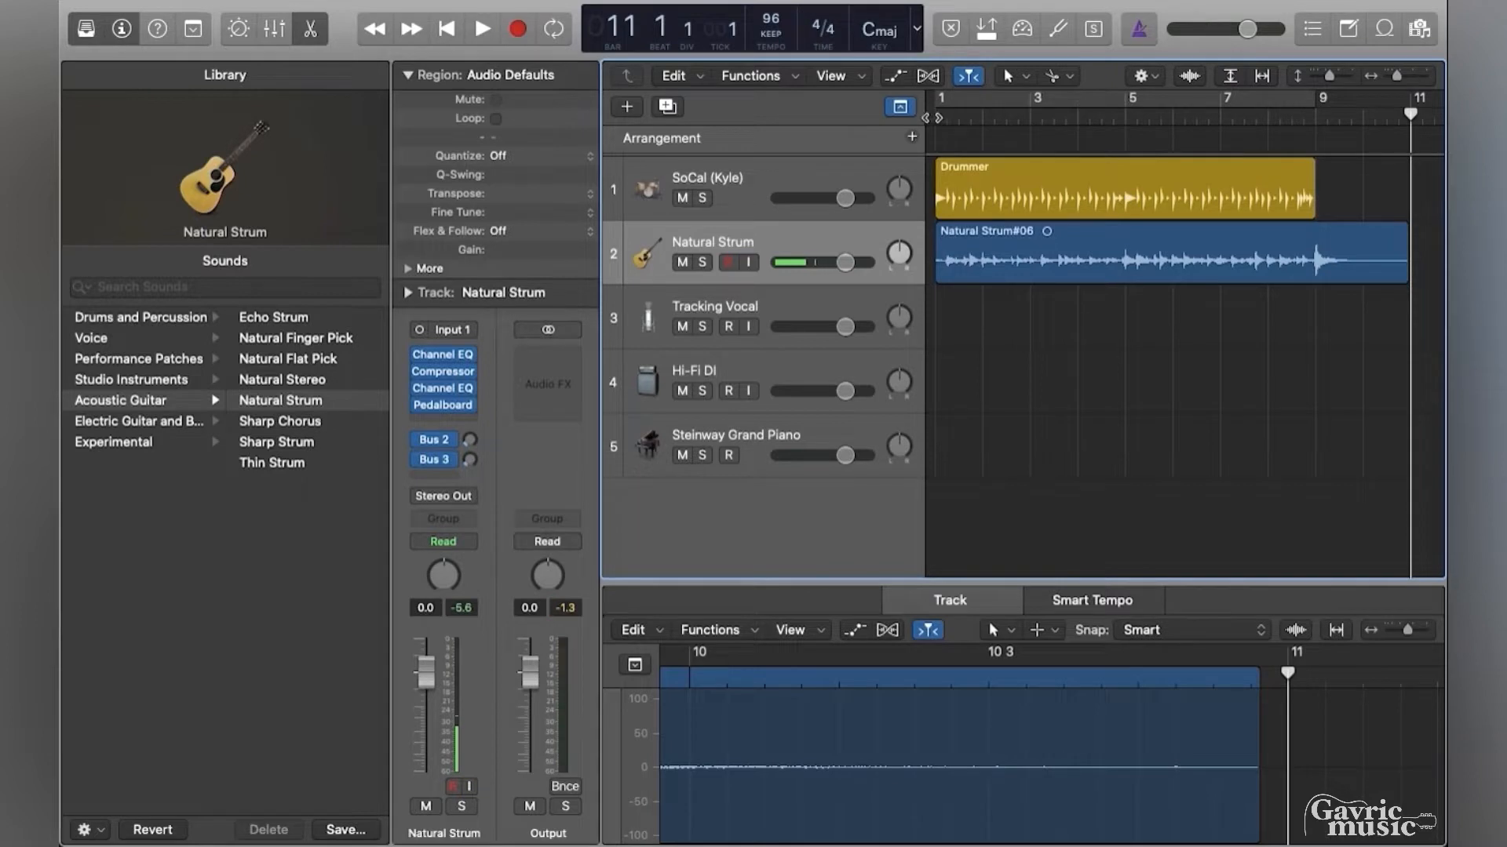
{"action": "key", "text": "space"}
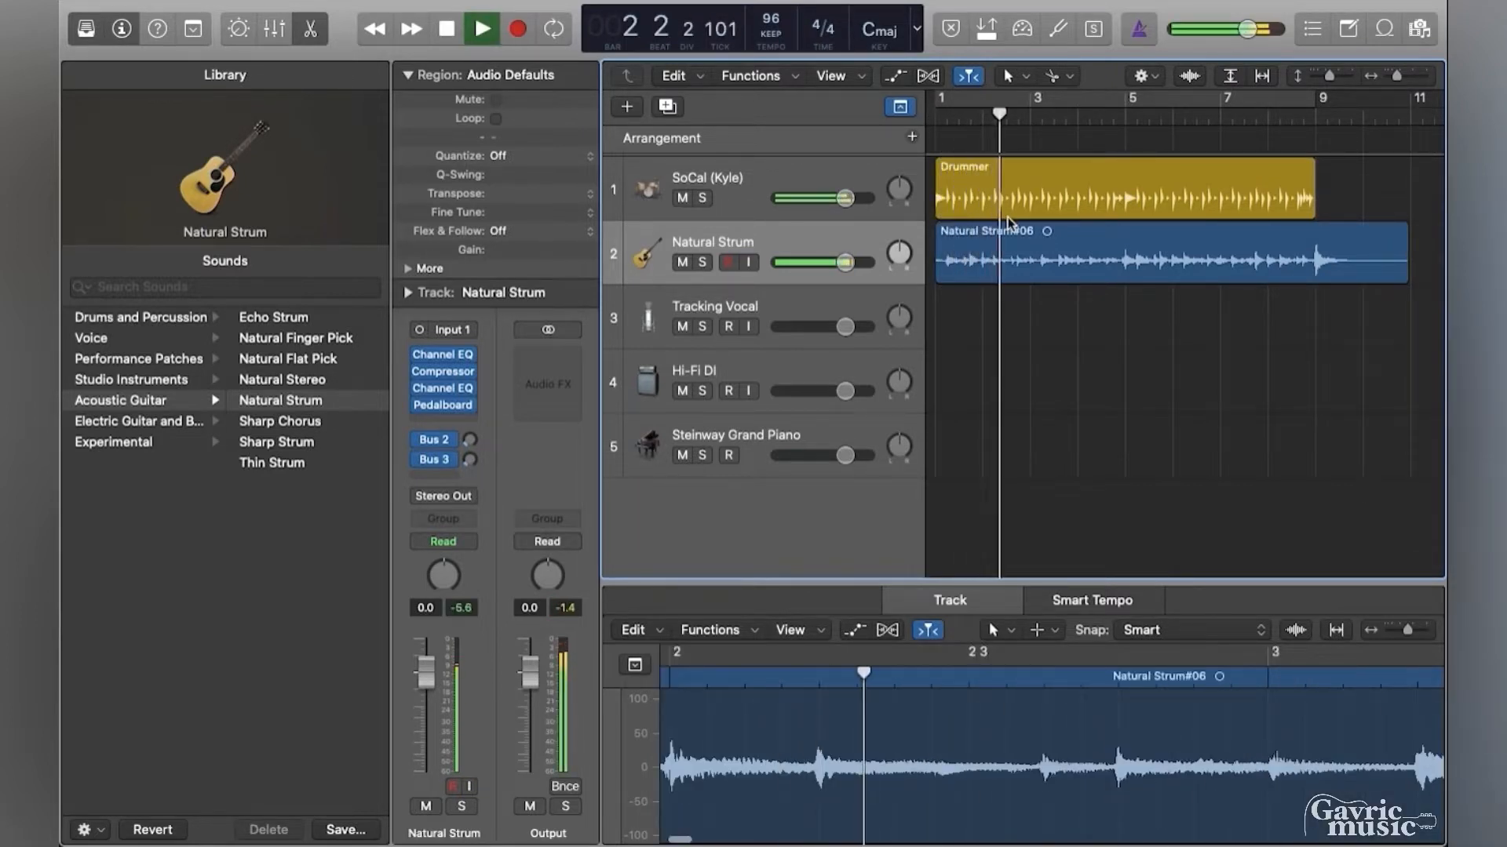
{"action": "key", "text": "space"}
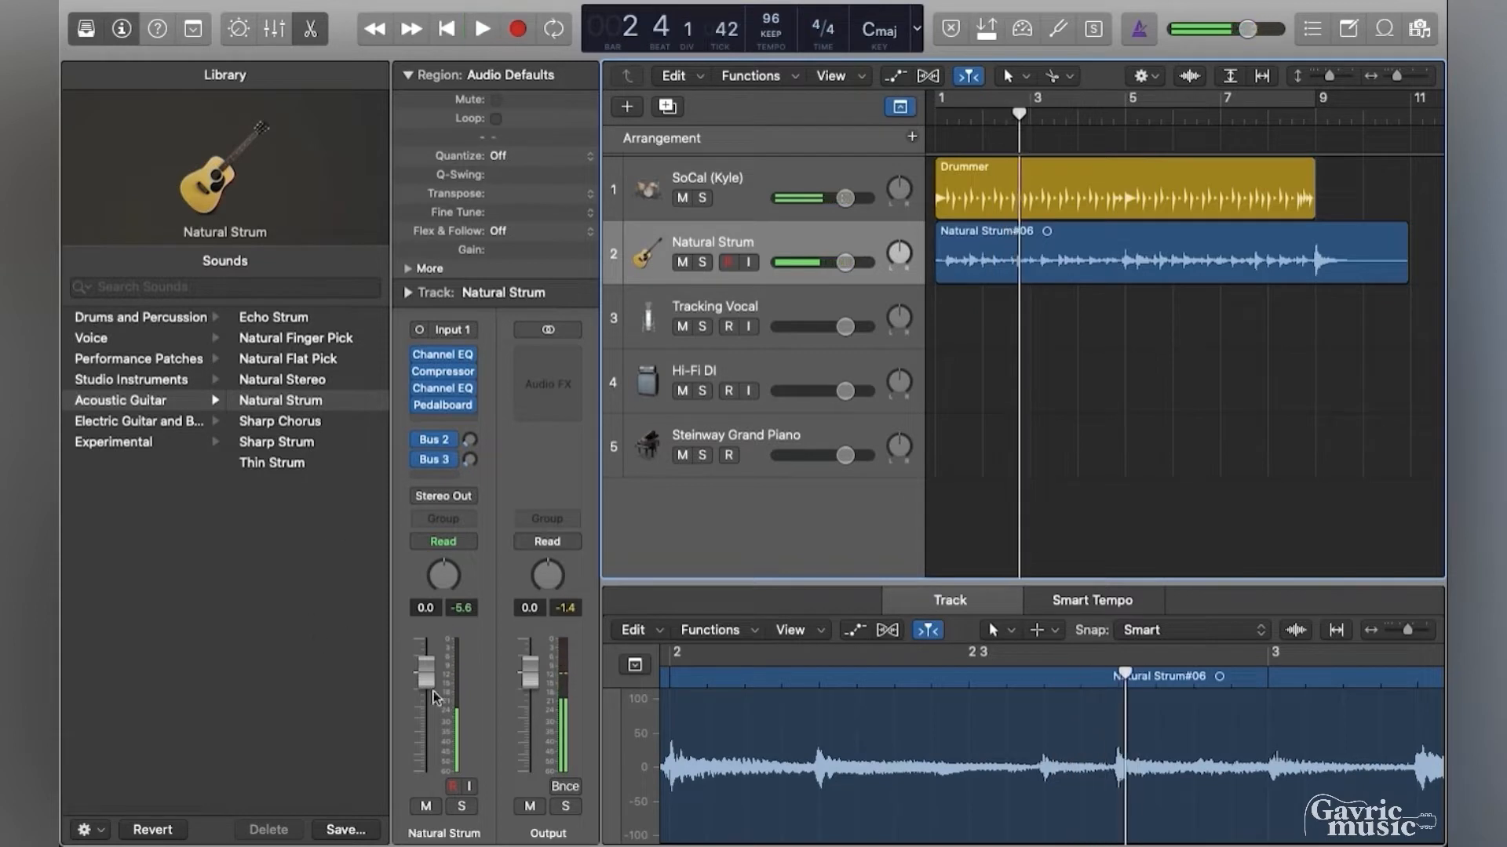
Lower the Natural Strum channel volume to -4.3 dB and check the balance by playing from the start.
{"action": "left_click_drag", "start_coordinate": [424, 679], "coordinate": [425, 709]}
{"action": "key", "text": "Return"}
{"action": "key", "text": "space"}
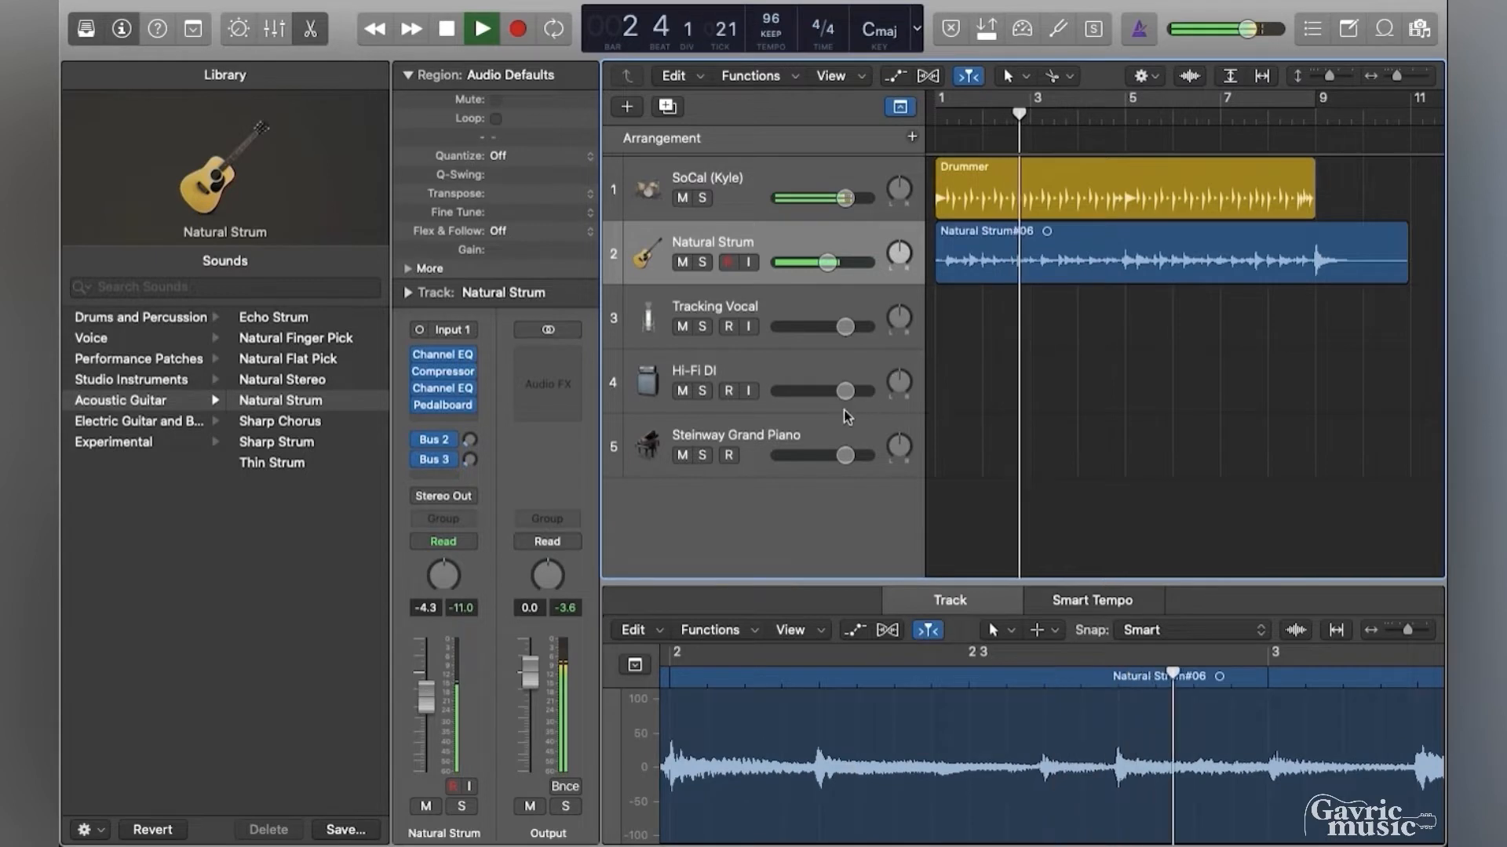
{"action": "key", "text": "space"}
Add one Software Instrument track with an empty channel strip below the Natural Strum track.
{"action": "left_click", "coordinate": [1017, 230]}
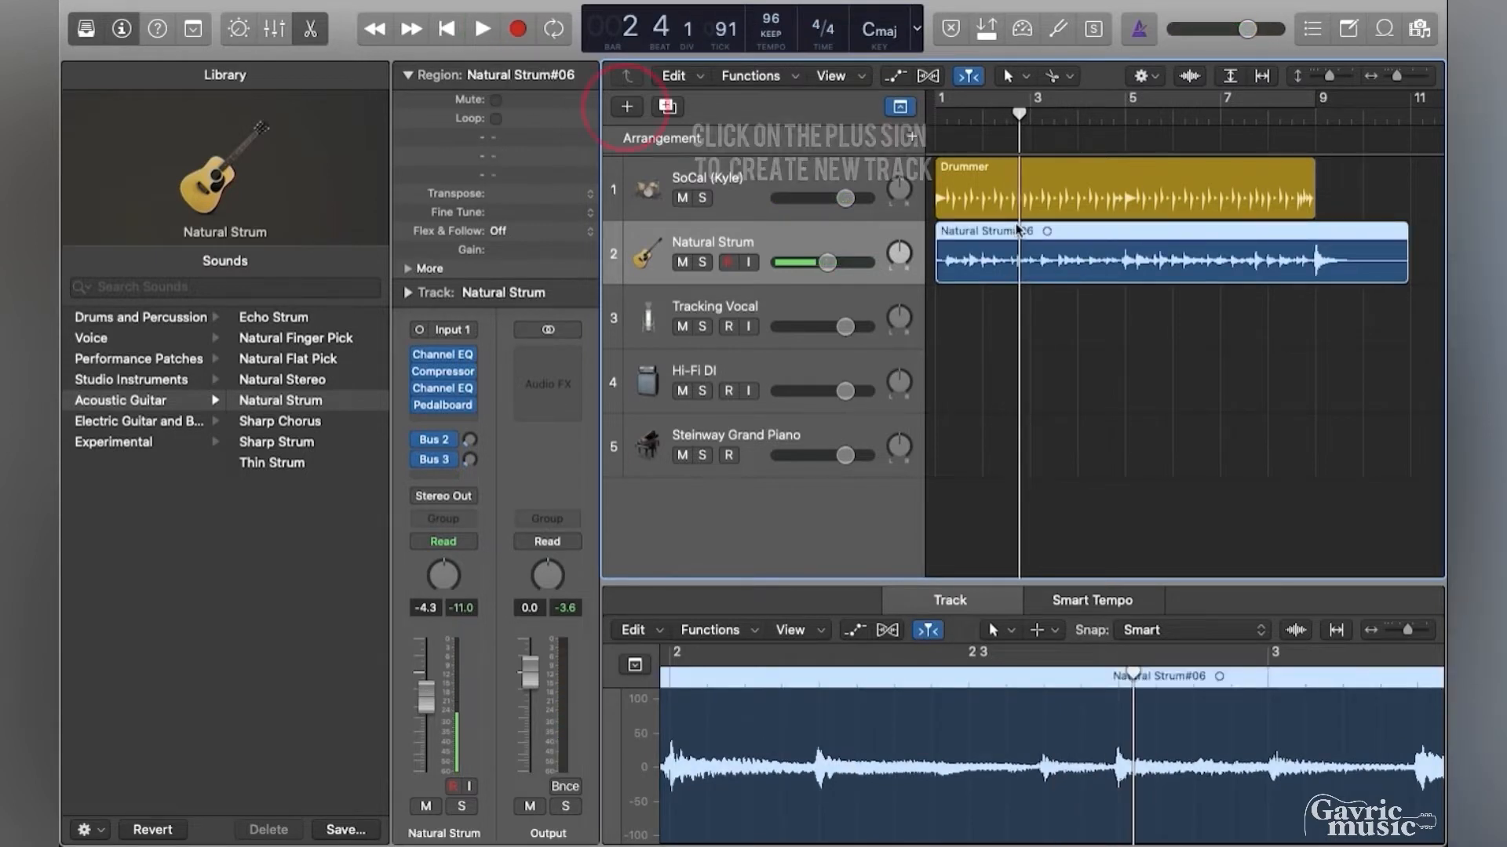
{"action": "left_click", "coordinate": [635, 106]}
{"action": "left_click", "coordinate": [547, 47]}
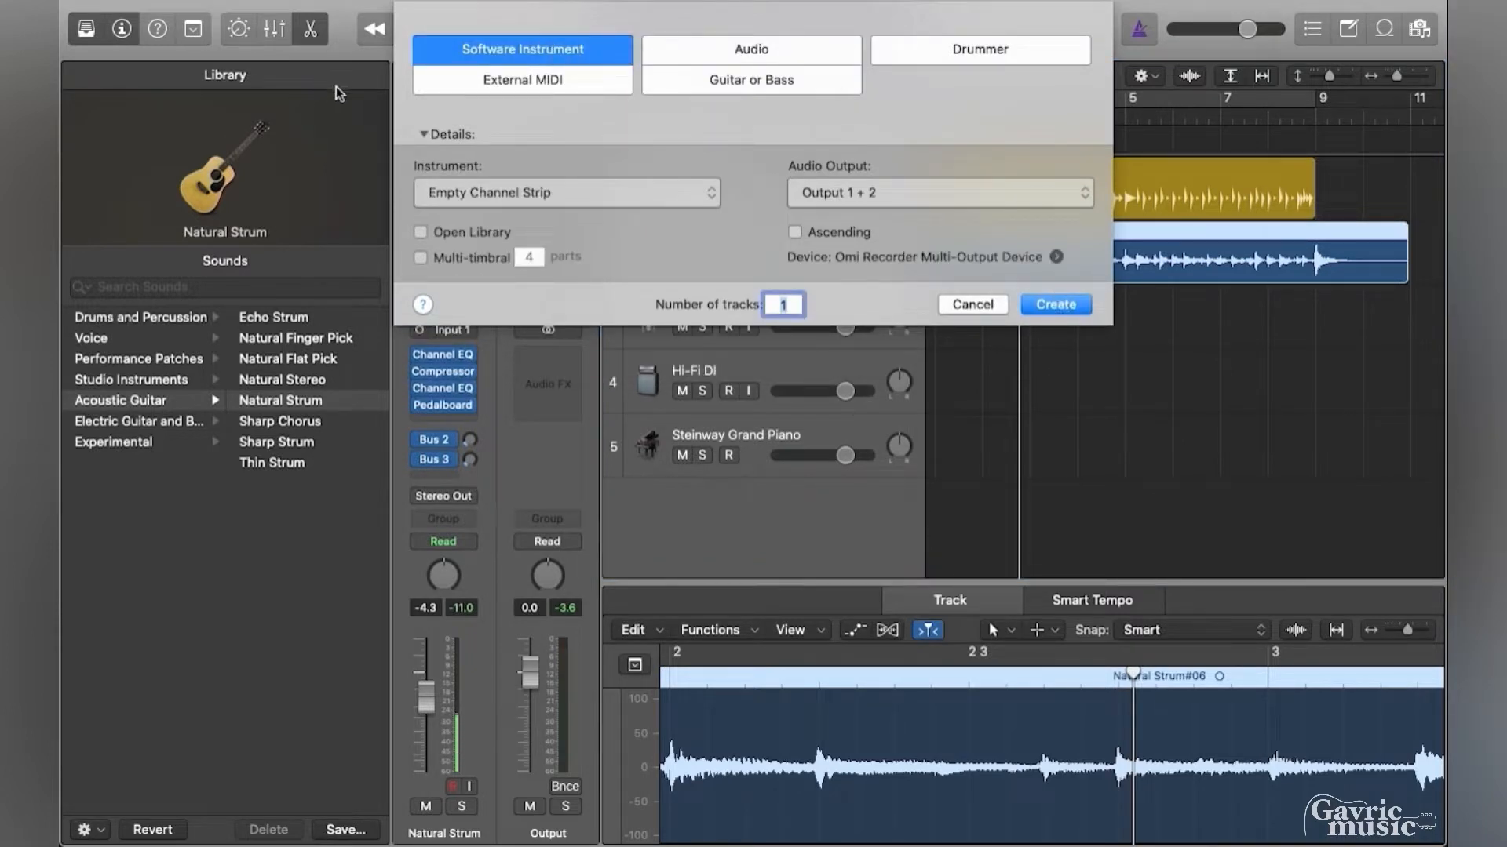
{"action": "left_click", "coordinate": [1055, 305]}
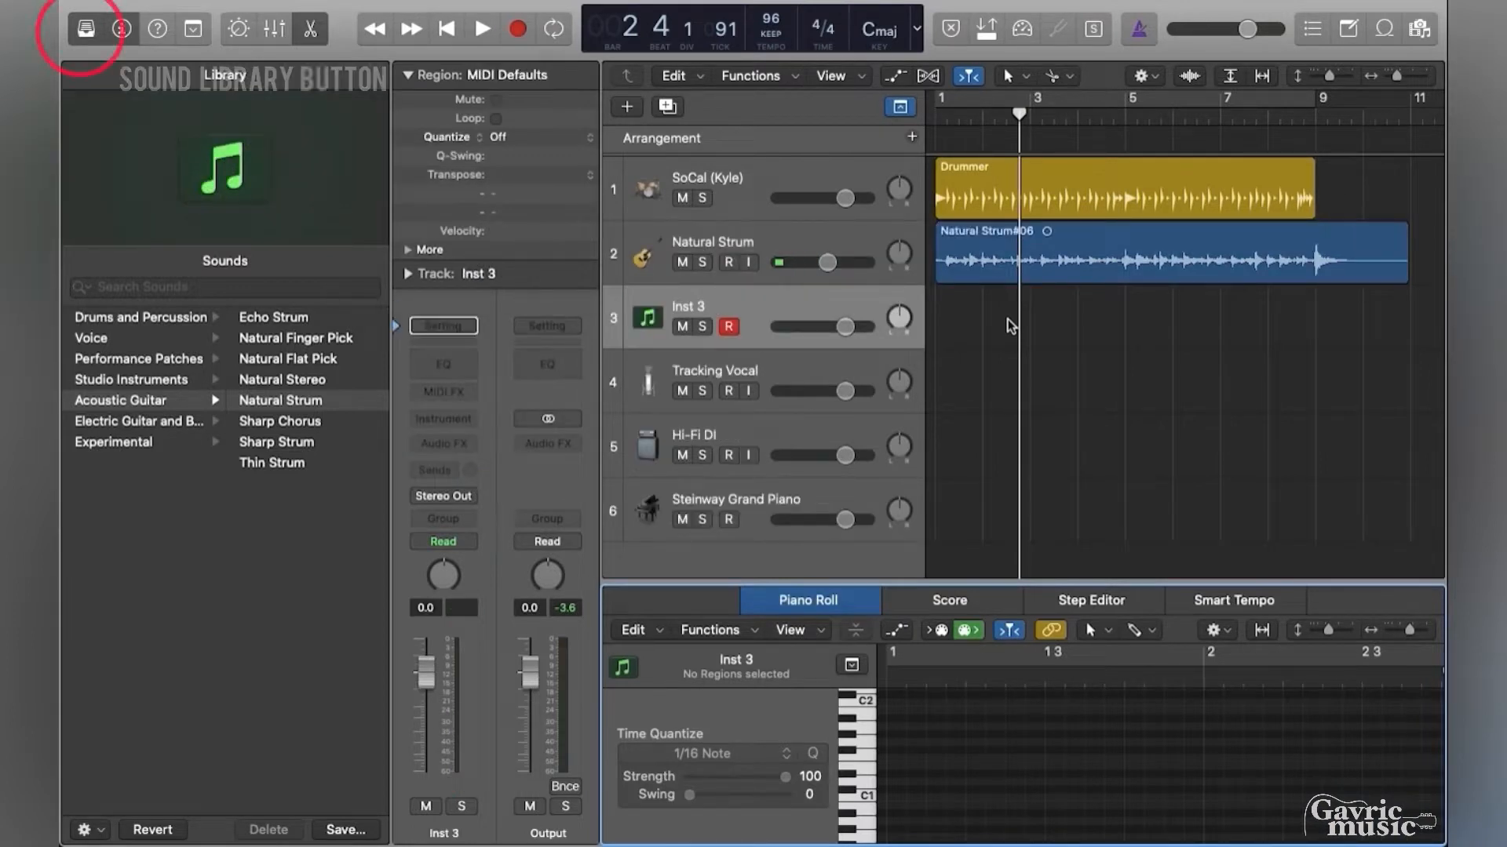
Return the playhead to bar 1 and assign the Liverpool Bass sound from the Bass category to the new instrument track.
{"action": "left_click", "coordinate": [939, 116]}
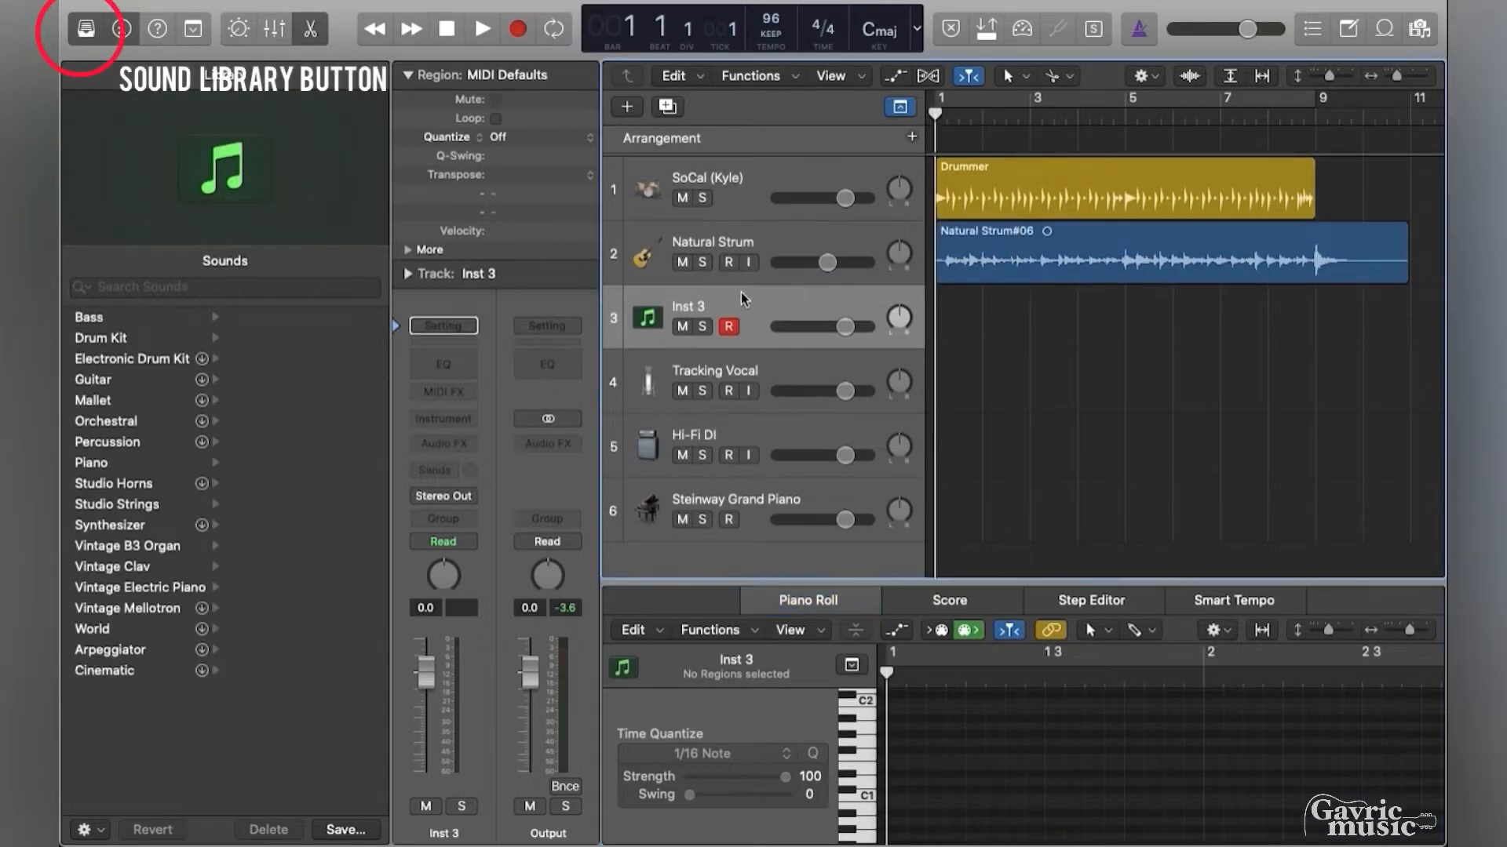
{"action": "left_click", "coordinate": [110, 322]}
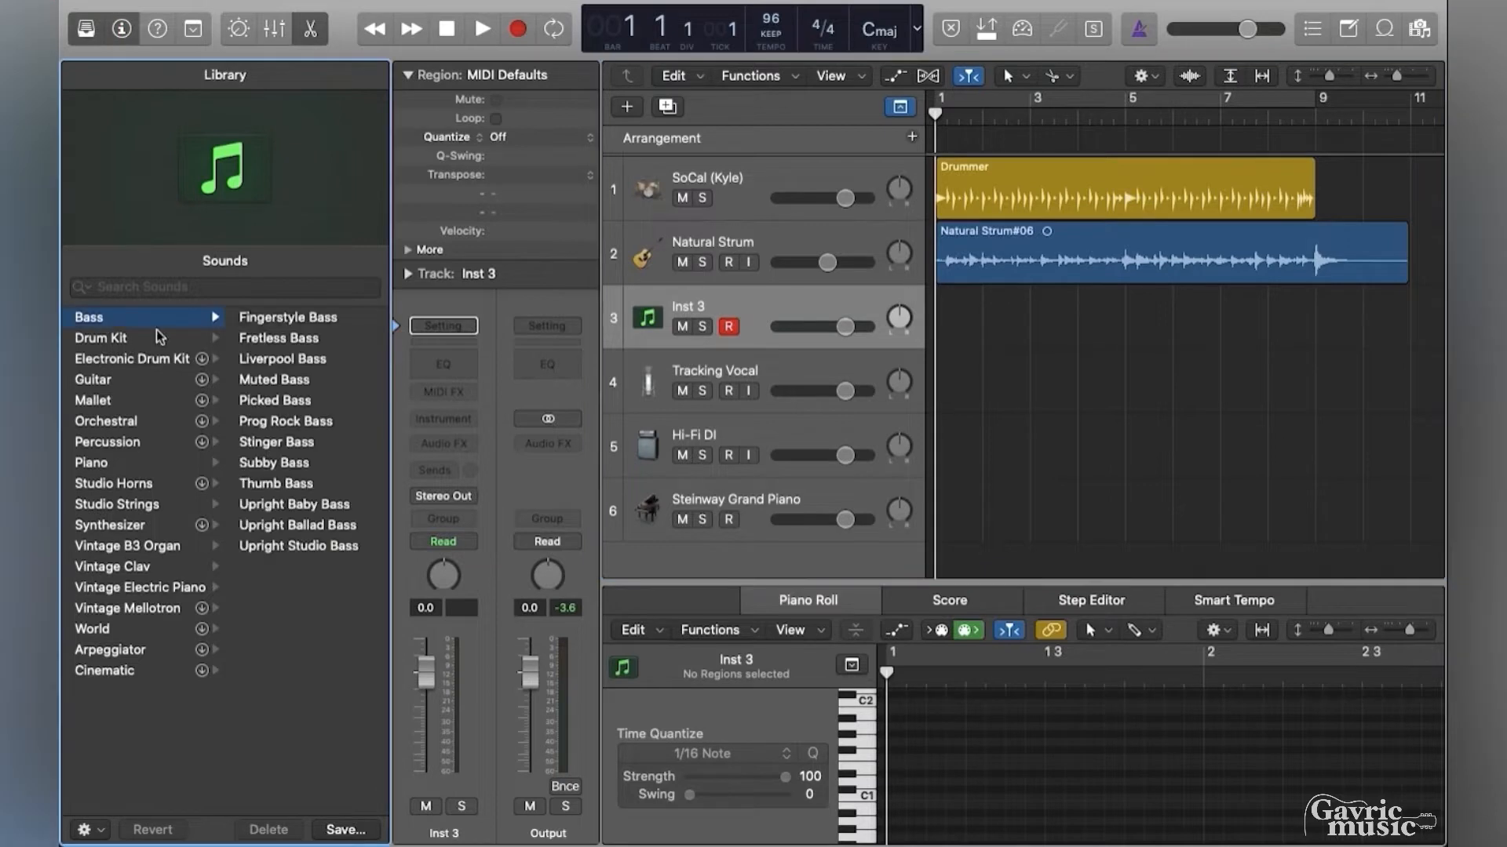
{"action": "left_click", "coordinate": [275, 359]}
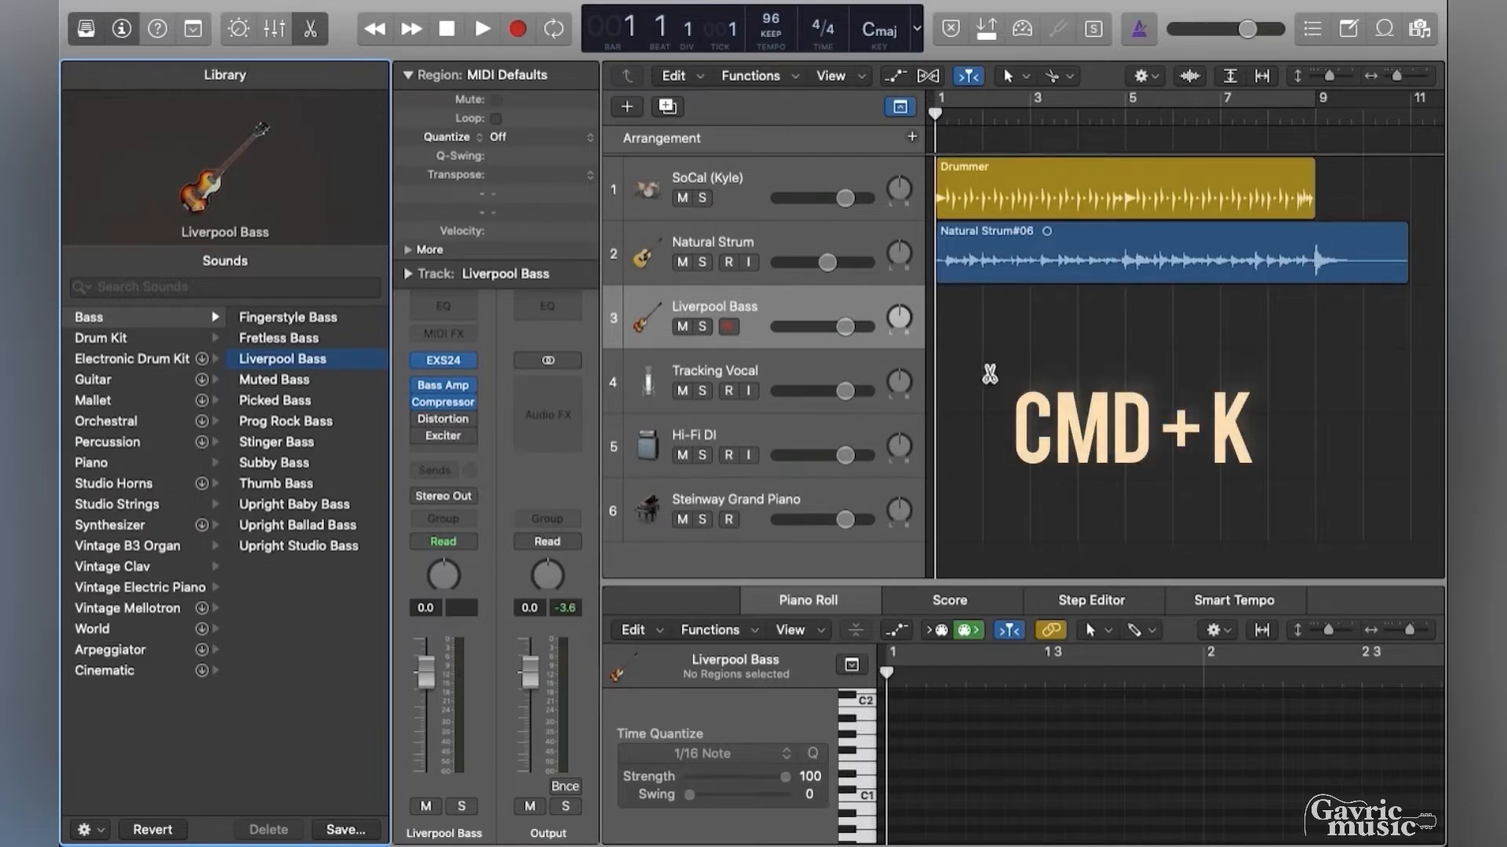
Show the Musical Typing keyboard and try out the bass notes C, D, E, G and B on the Liverpool Bass track.
{"action": "key", "text": "super+k"}
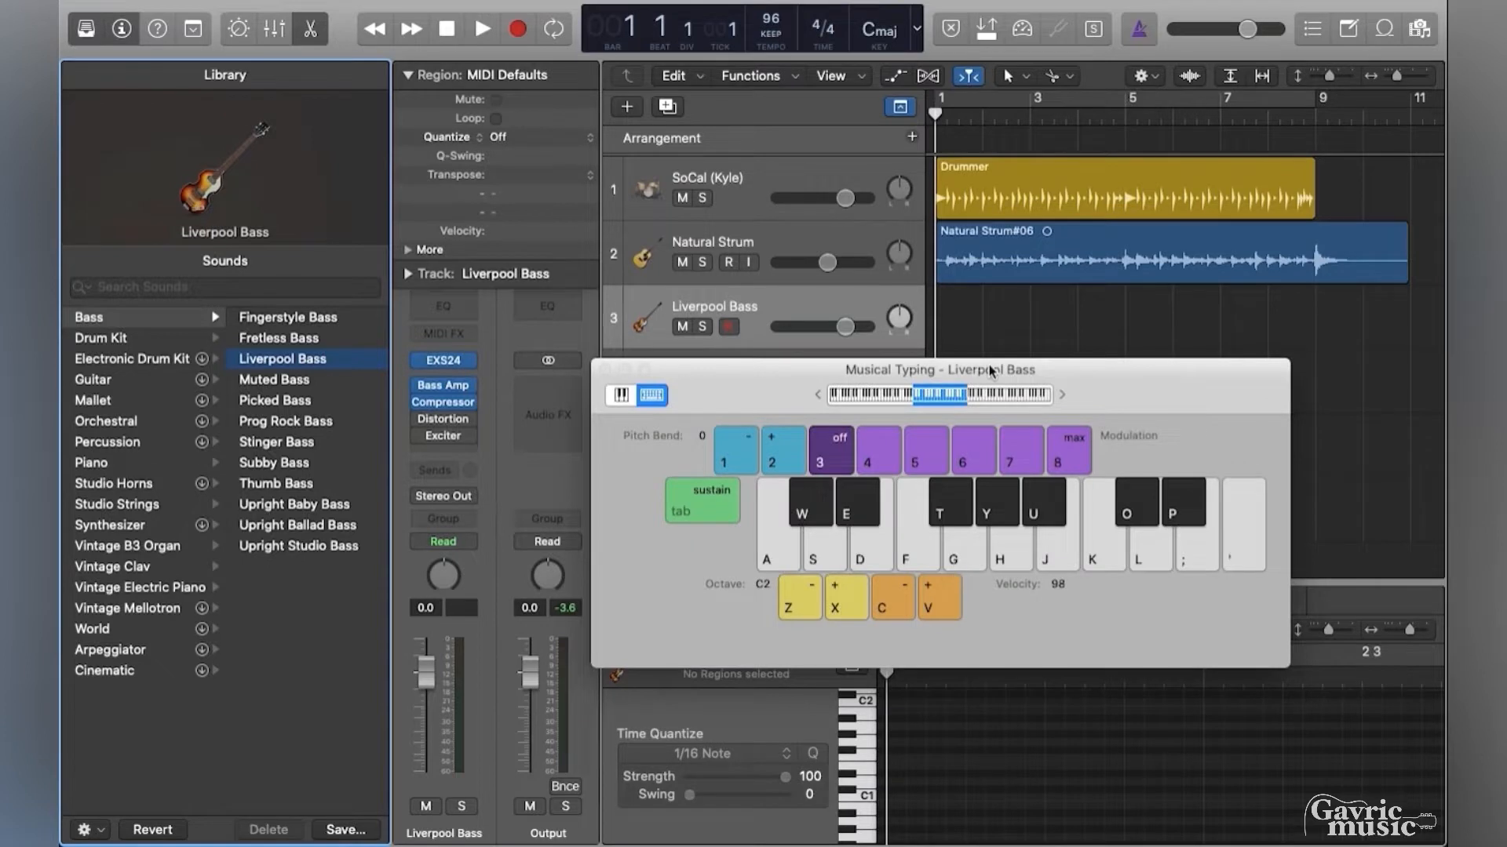
{"action": "key", "text": "d"}
{"action": "key", "text": "g"}
{"action": "key", "text": "j"}
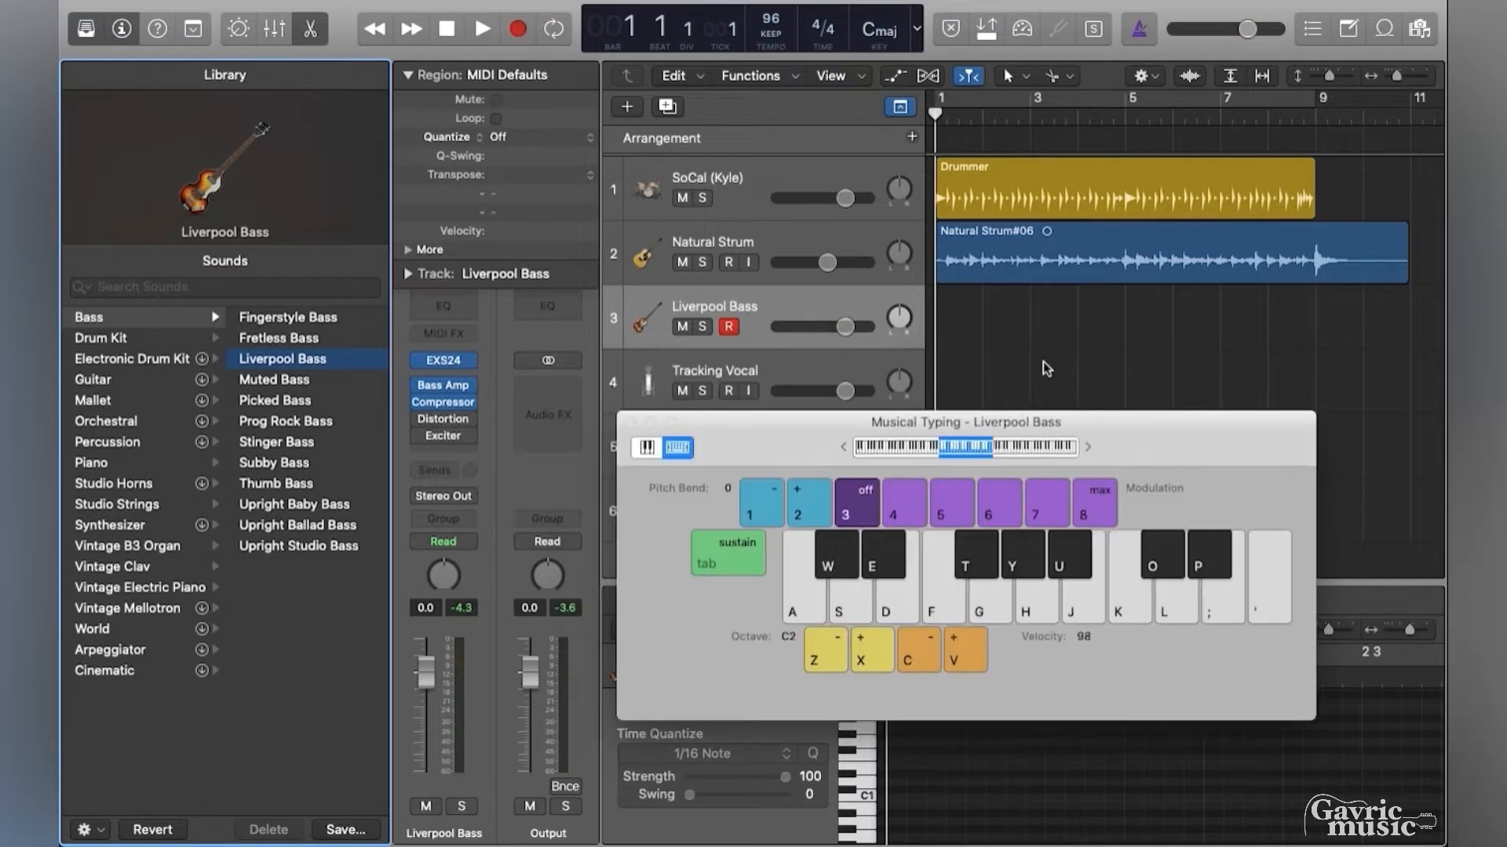
{"action": "key", "text": "d"}
{"action": "key", "text": "a"}
{"action": "key", "text": "g"}
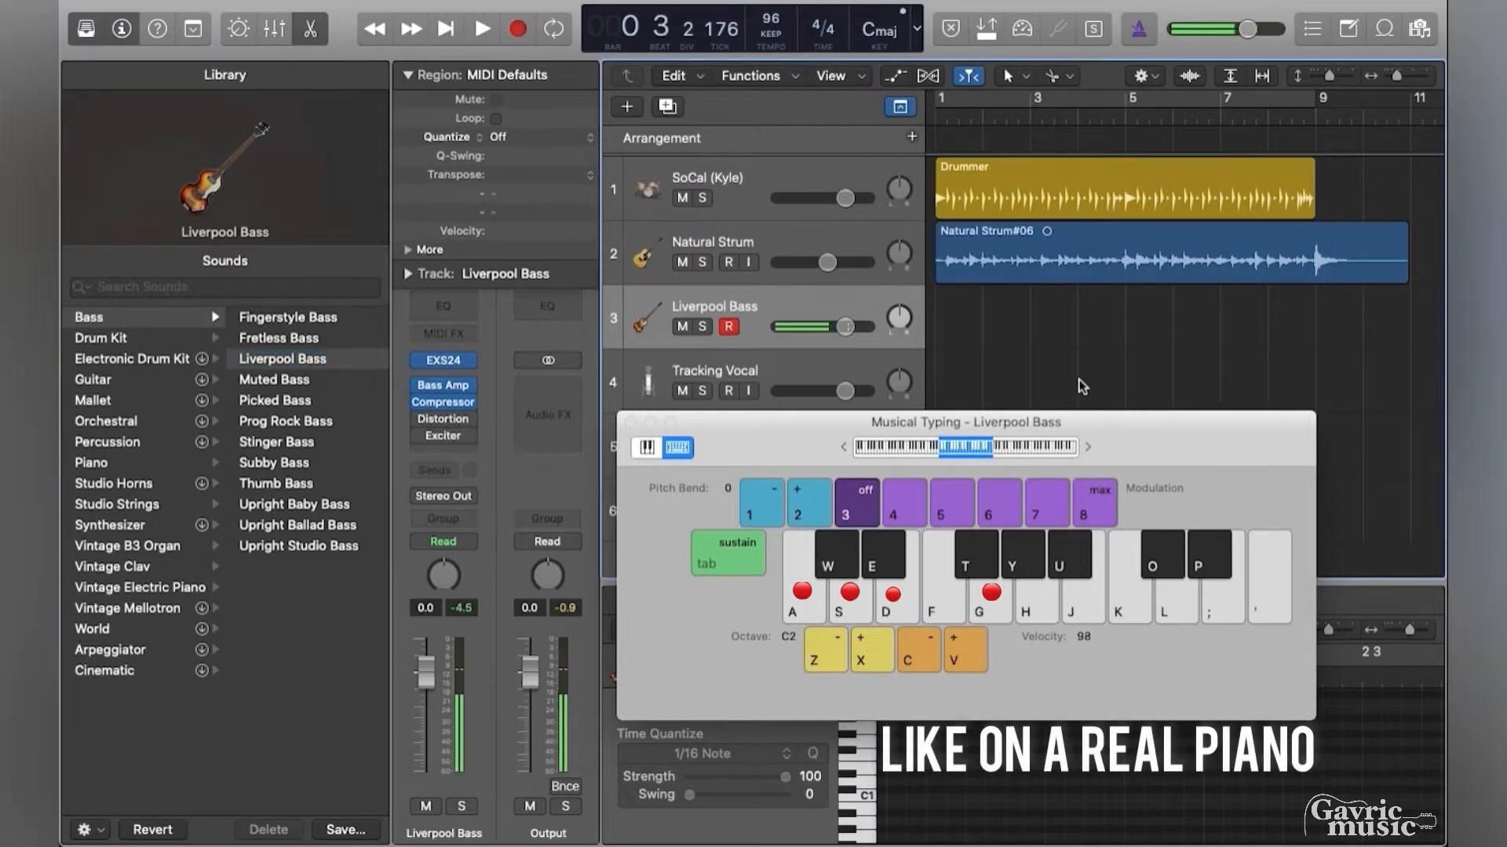
{"action": "key", "text": "d"}
{"action": "key", "text": "a"}
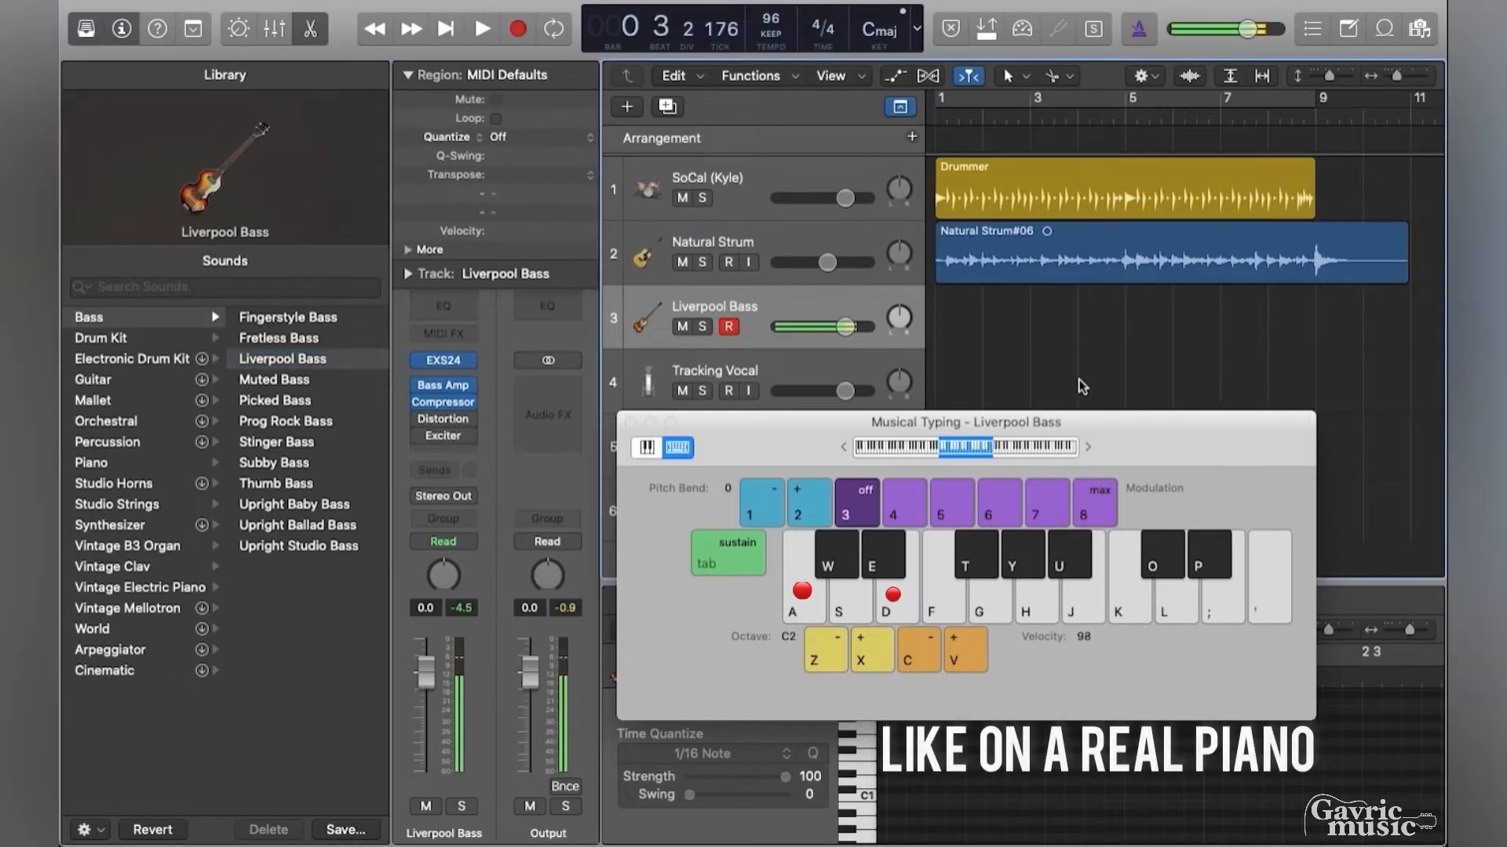
{"action": "key", "text": "g"}
{"action": "key", "text": "s"}
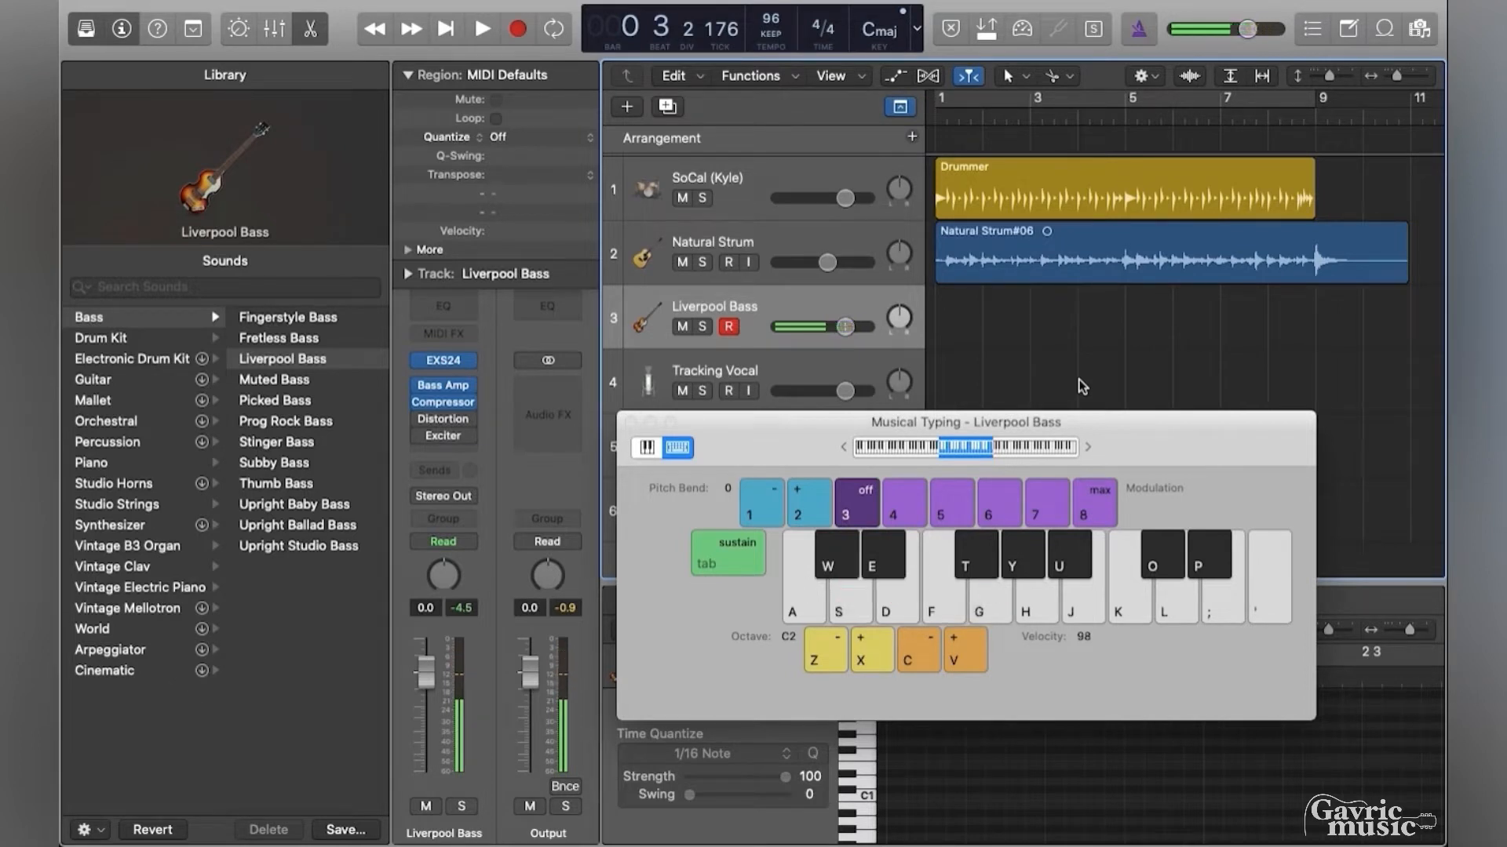
Record a bass line on the Liverpool Bass track from bar 1 into bar 6, playing the notes E, C, G and D with Musical Typing.
{"action": "key", "text": "Return"}
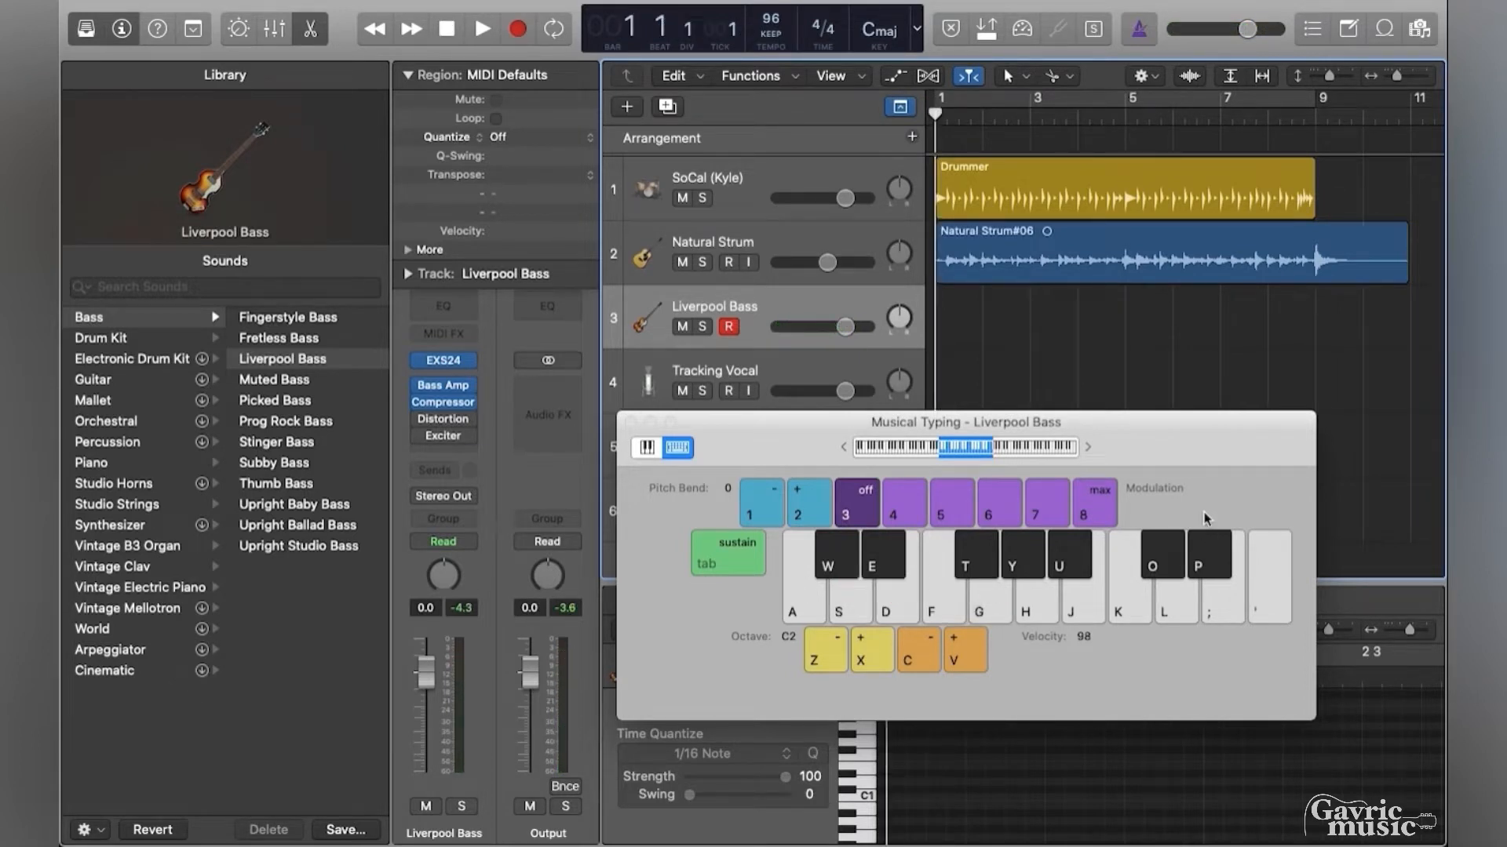
{"action": "key", "text": "r"}
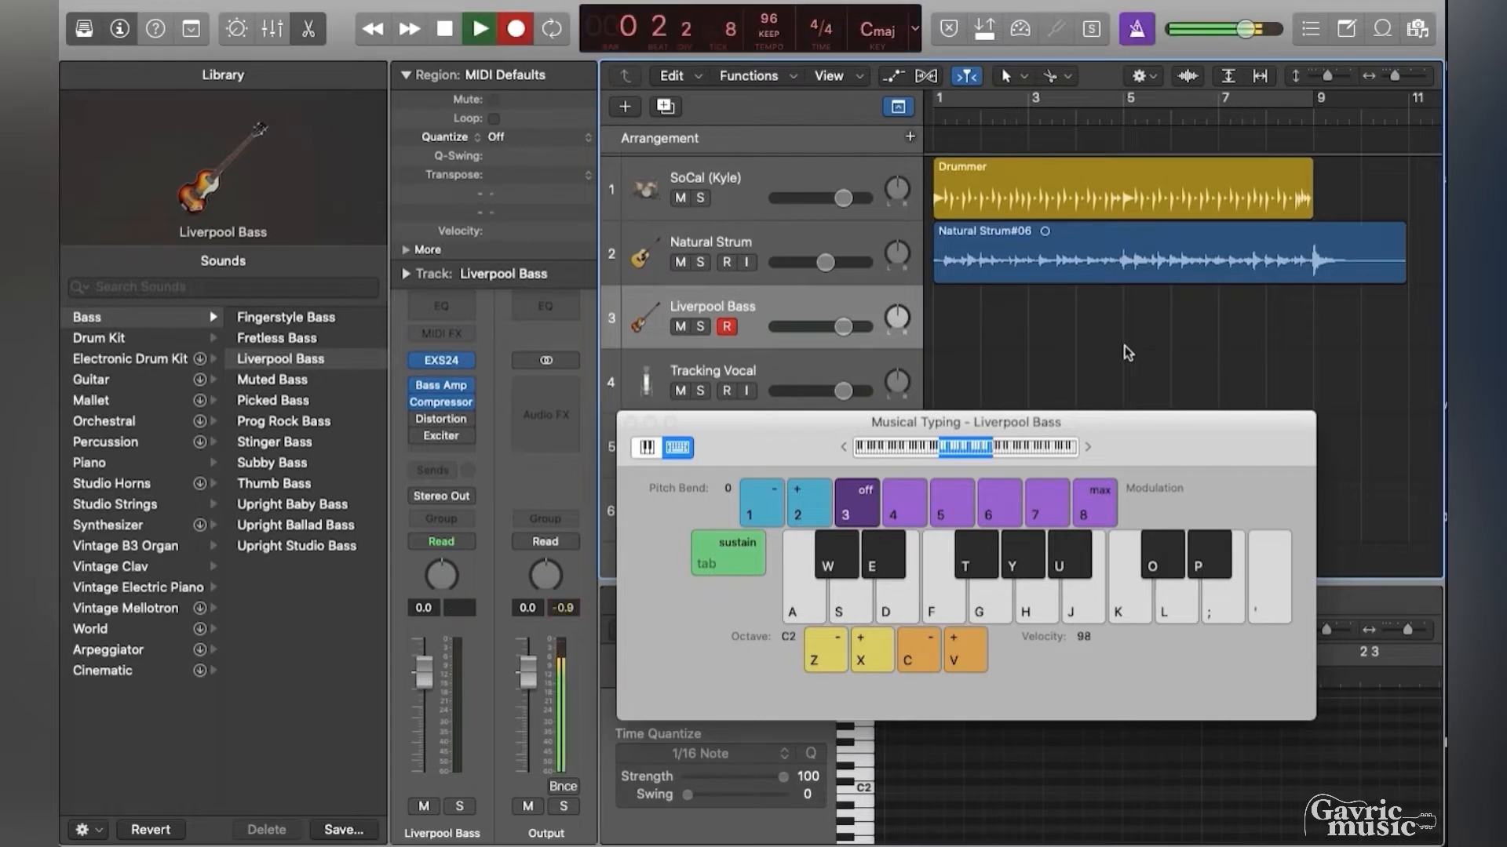
{"action": "key", "text": "d"}
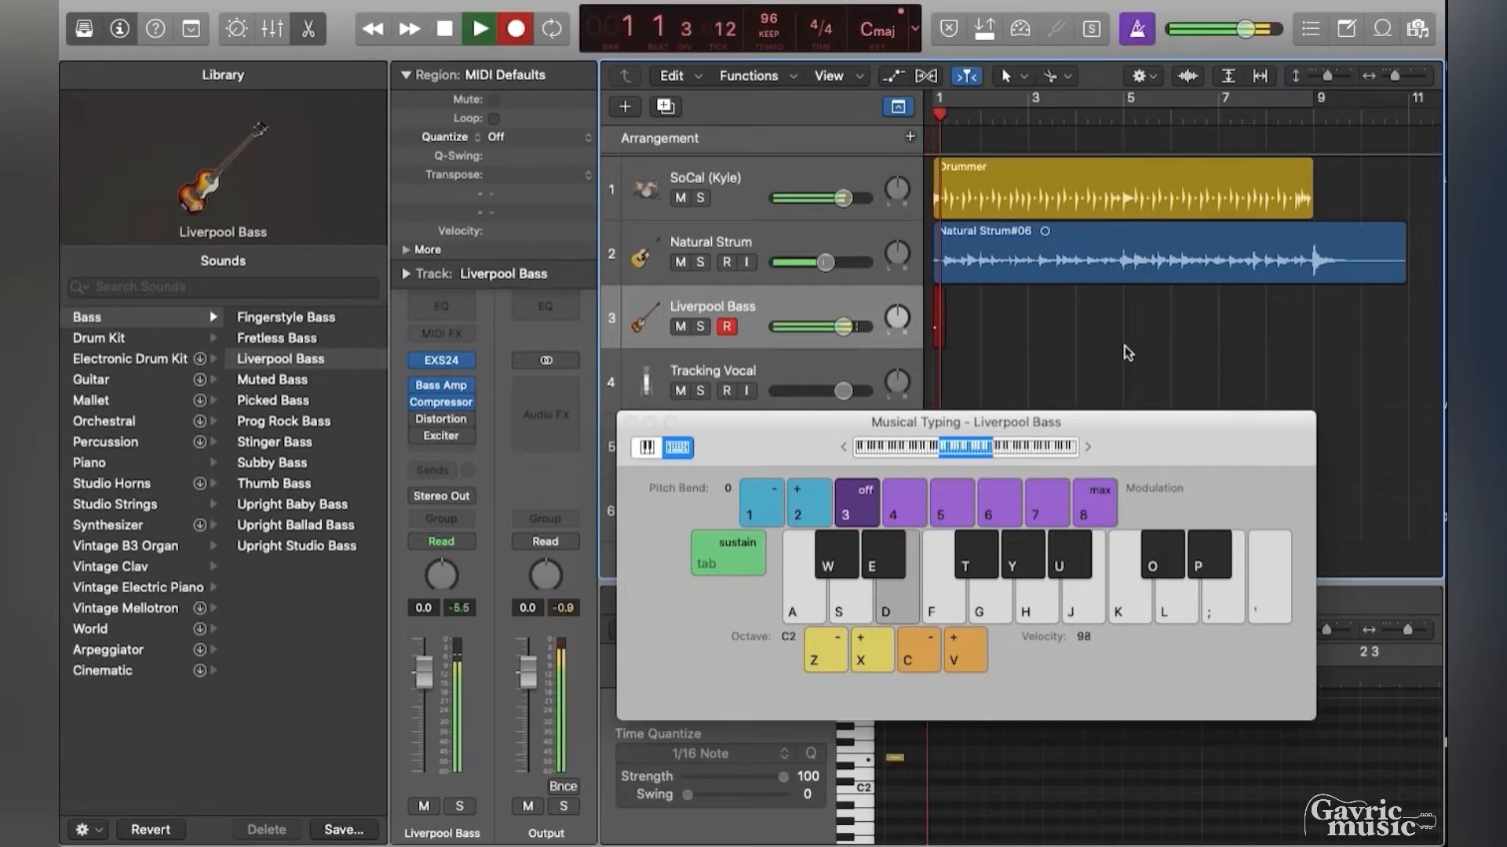
{"action": "key", "text": "a"}
{"action": "key", "text": "a"}
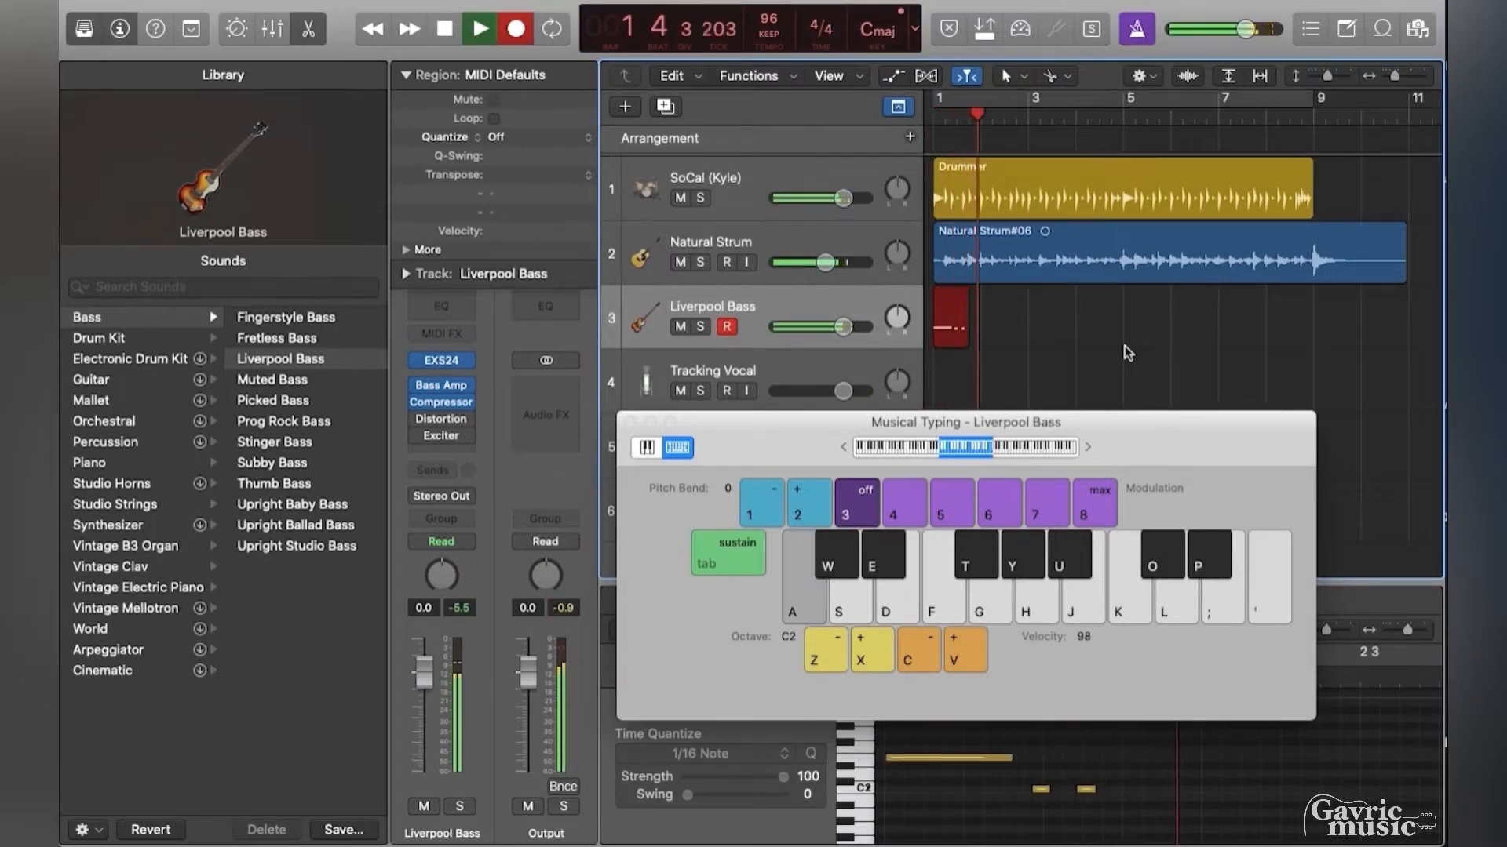
{"action": "key", "text": "g"}
{"action": "key", "text": "s"}
{"action": "key", "text": "s"}
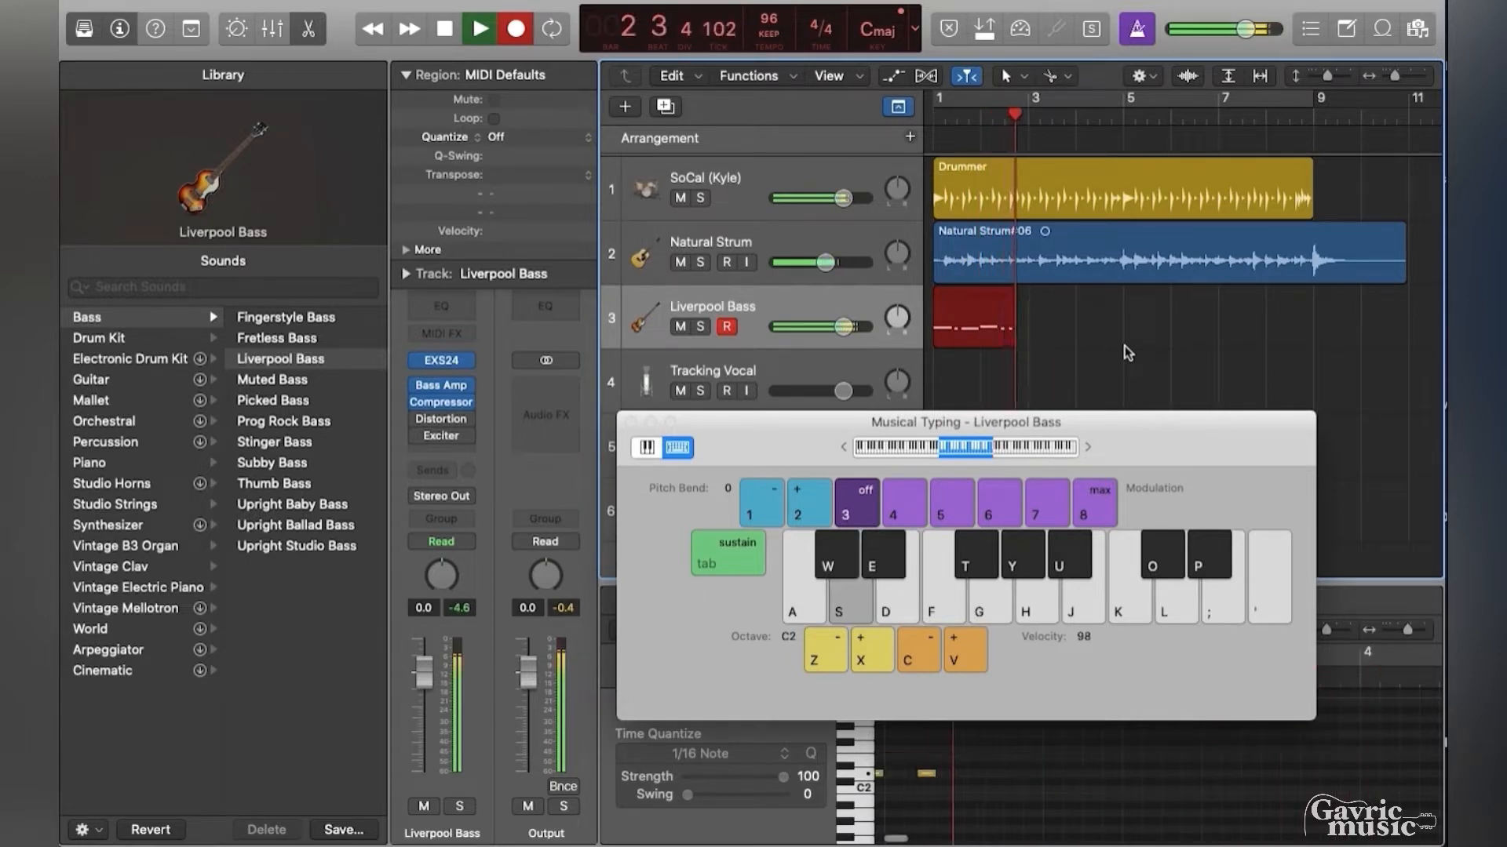
{"action": "key", "text": "d"}
{"action": "key", "text": "a"}
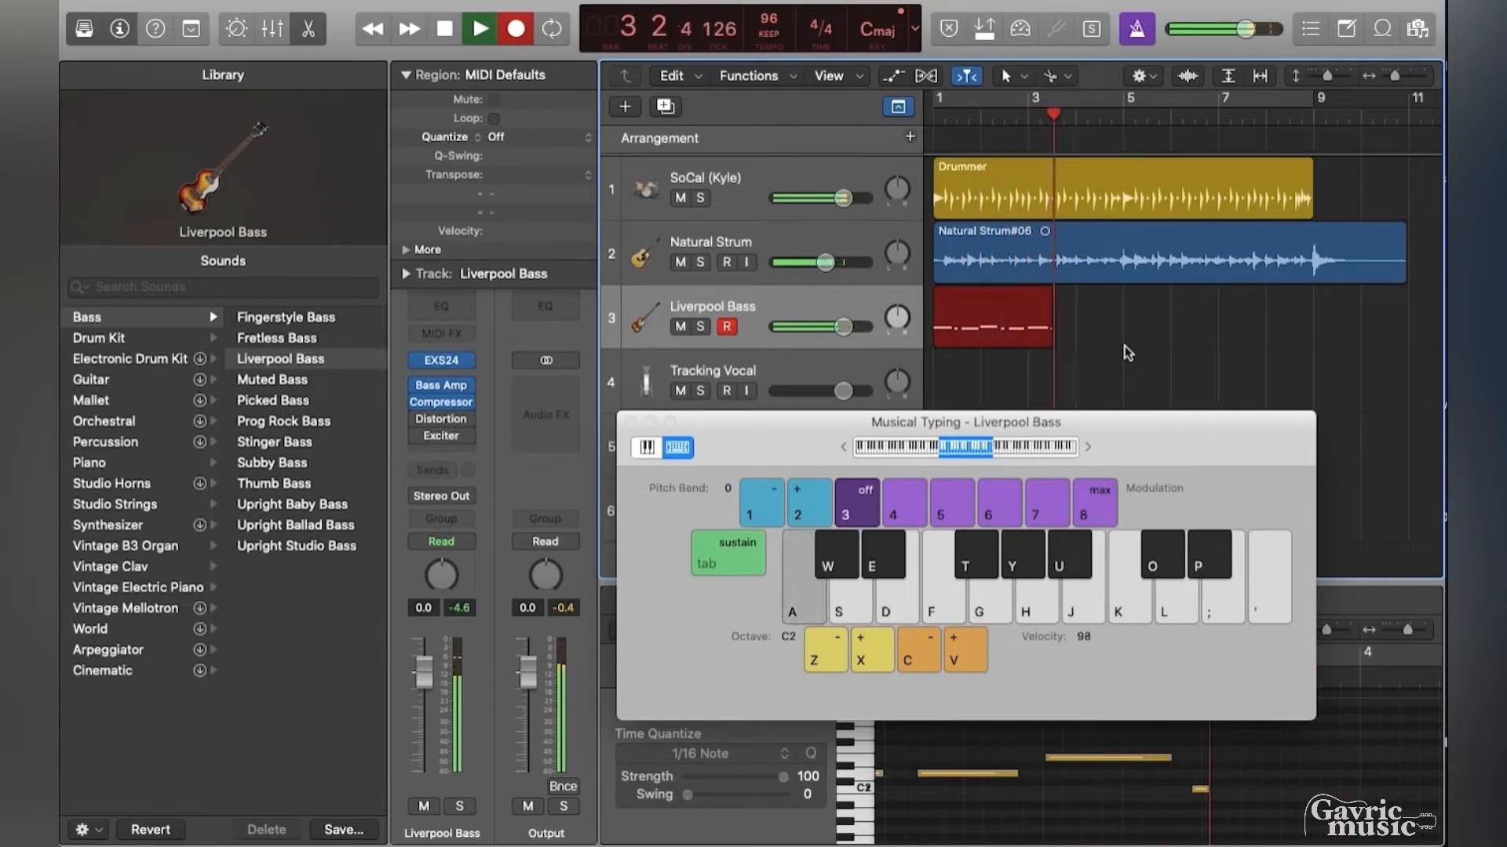
{"action": "key", "text": "g"}
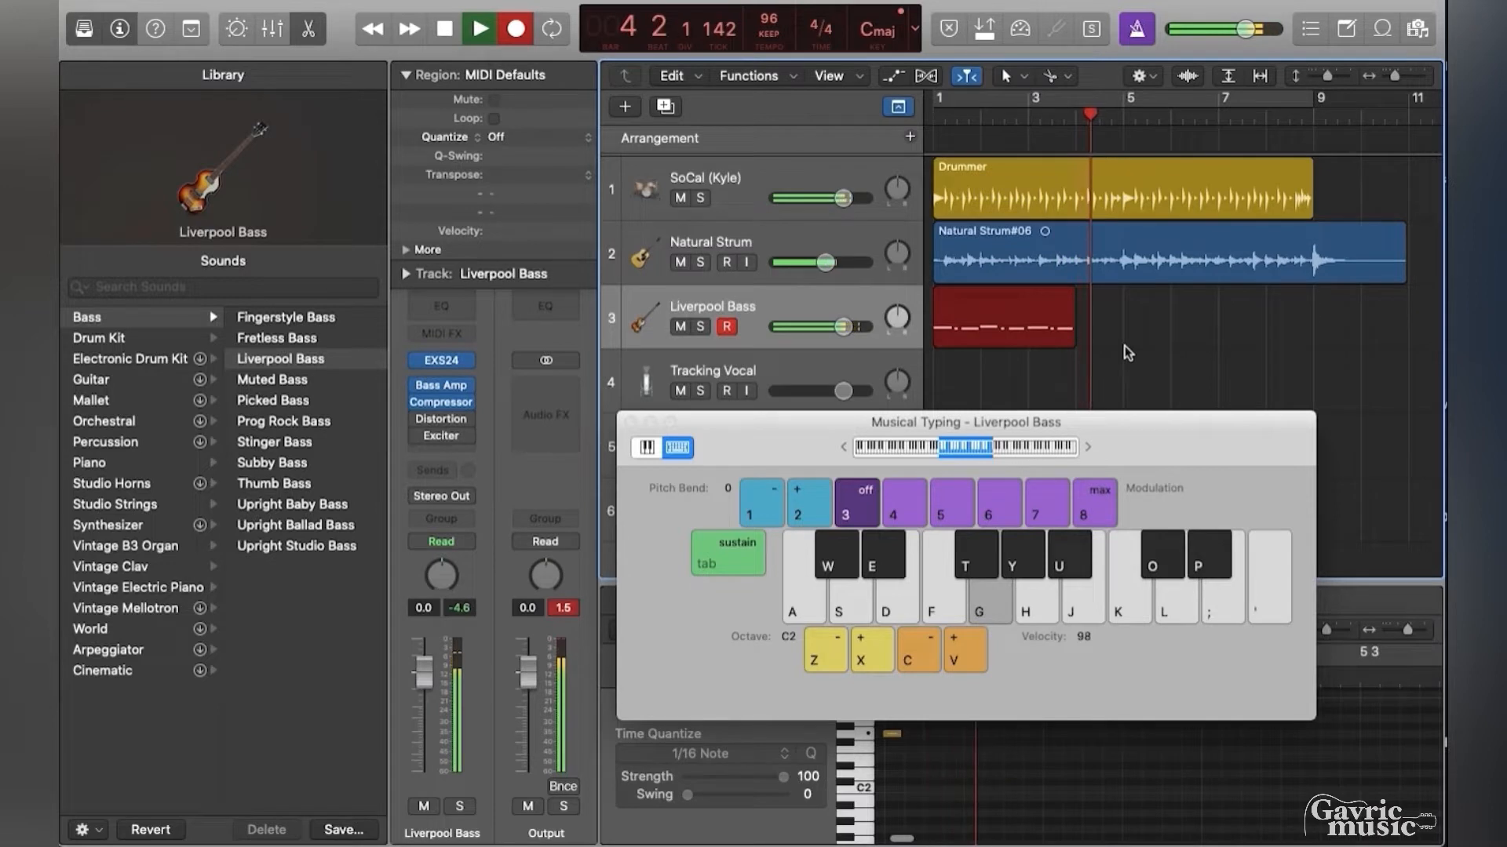
{"action": "key", "text": "w"}
{"action": "key", "text": "d"}
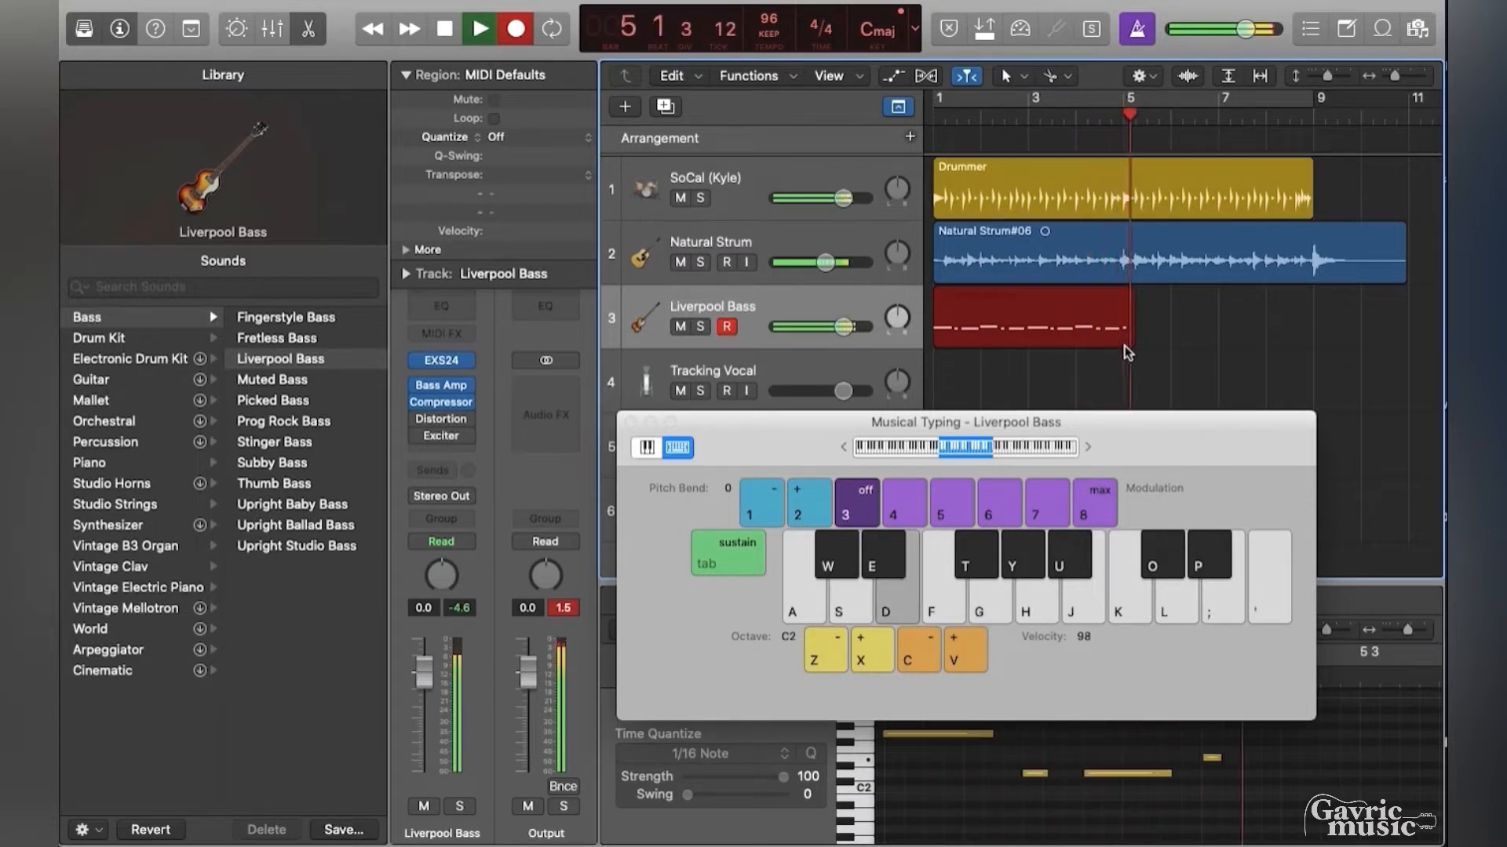
{"action": "key", "text": "a"}
{"action": "key", "text": "a"}
{"action": "key", "text": "g"}
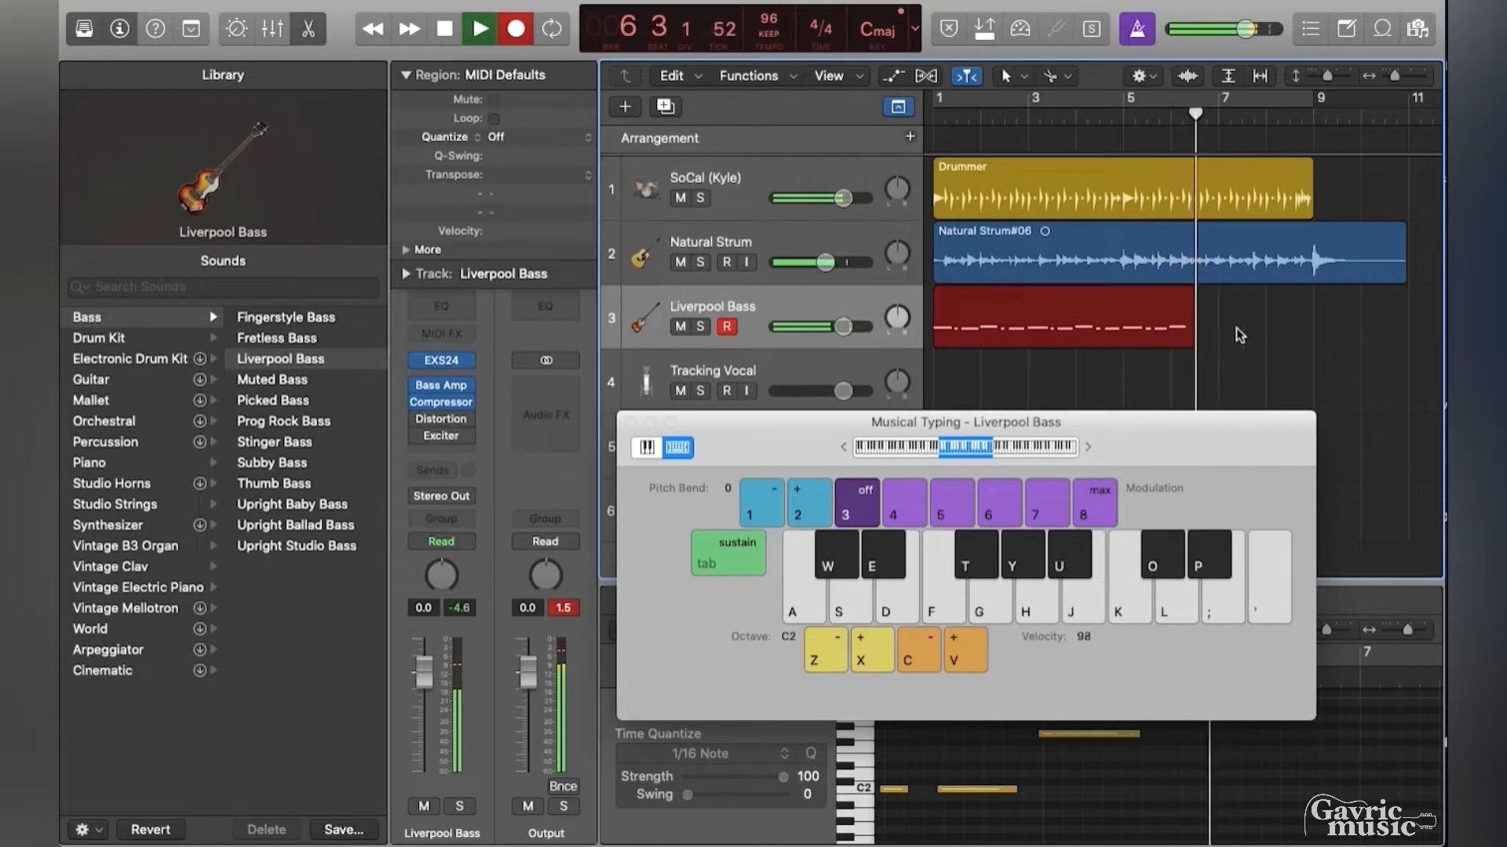
{"action": "key", "text": "space"}
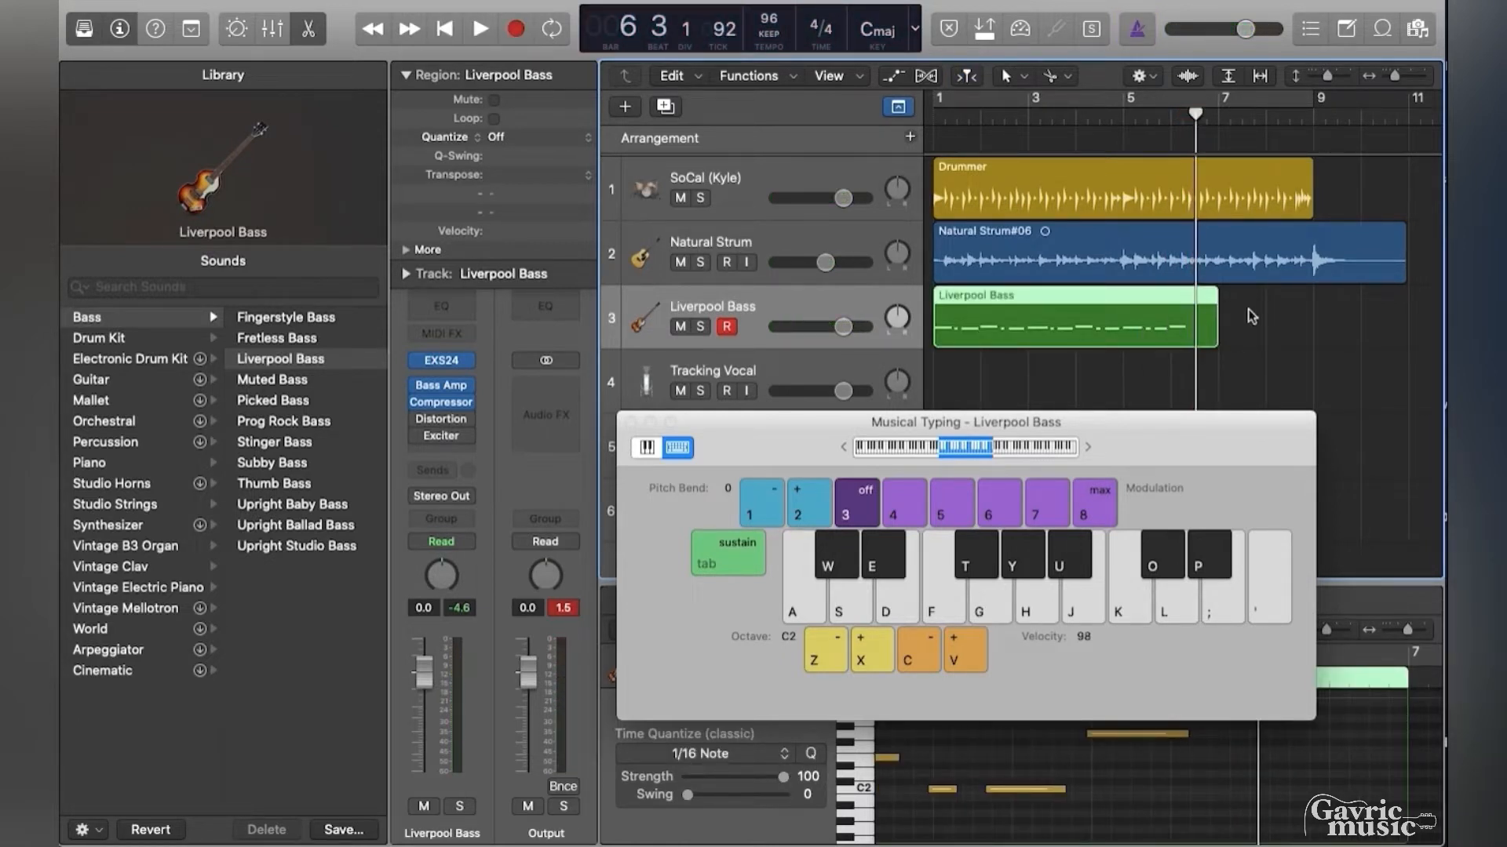
Split the Liverpool Bass region at bar 5, delete the part after it and open the remaining region in the Piano Roll.
{"action": "left_click", "coordinate": [1125, 329]}
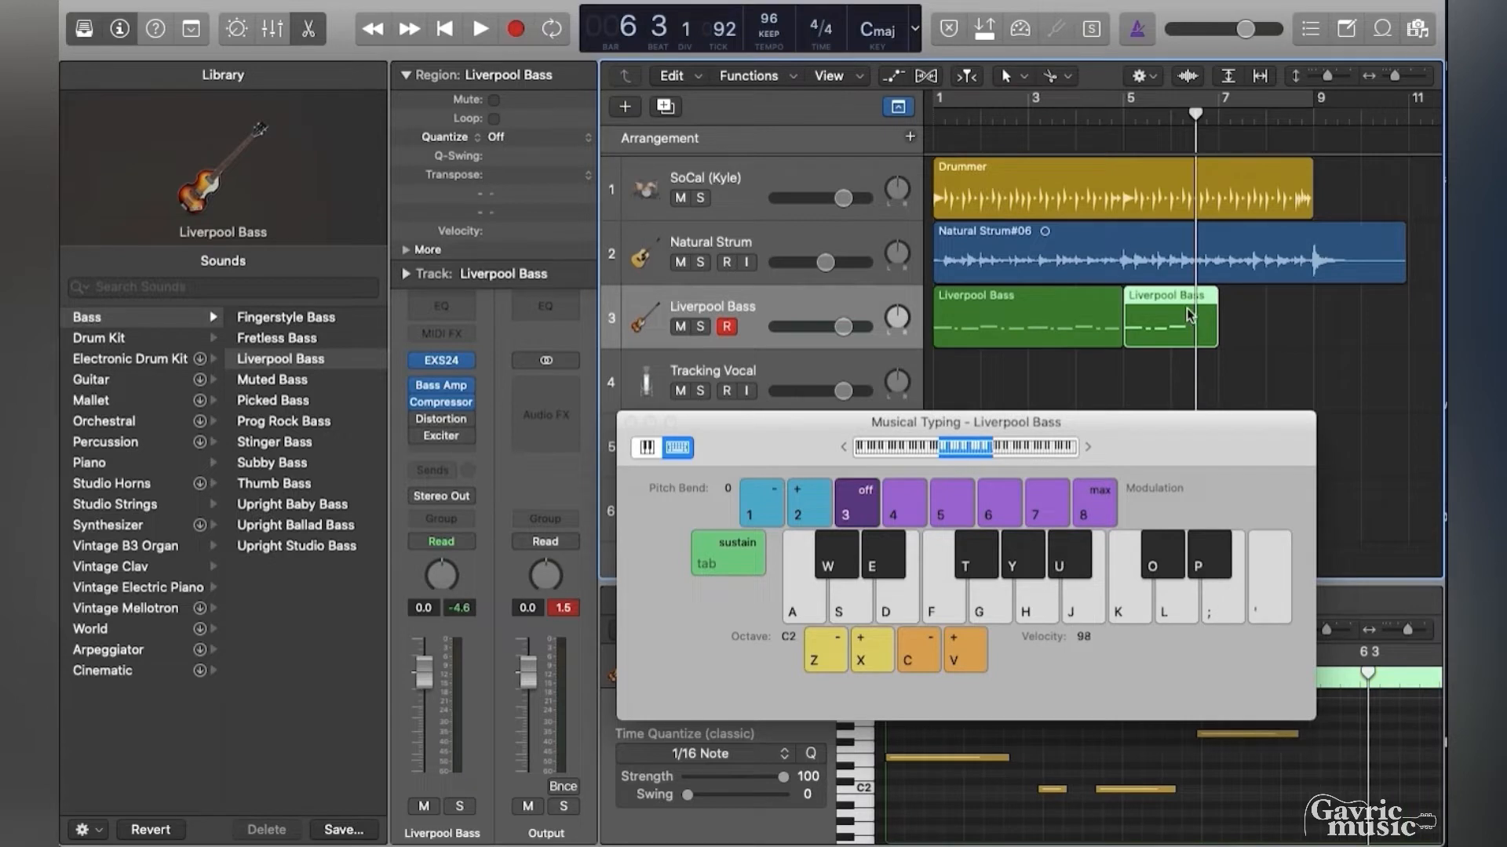
{"action": "key", "text": "Delete"}
{"action": "double_click", "coordinate": [1059, 303]}
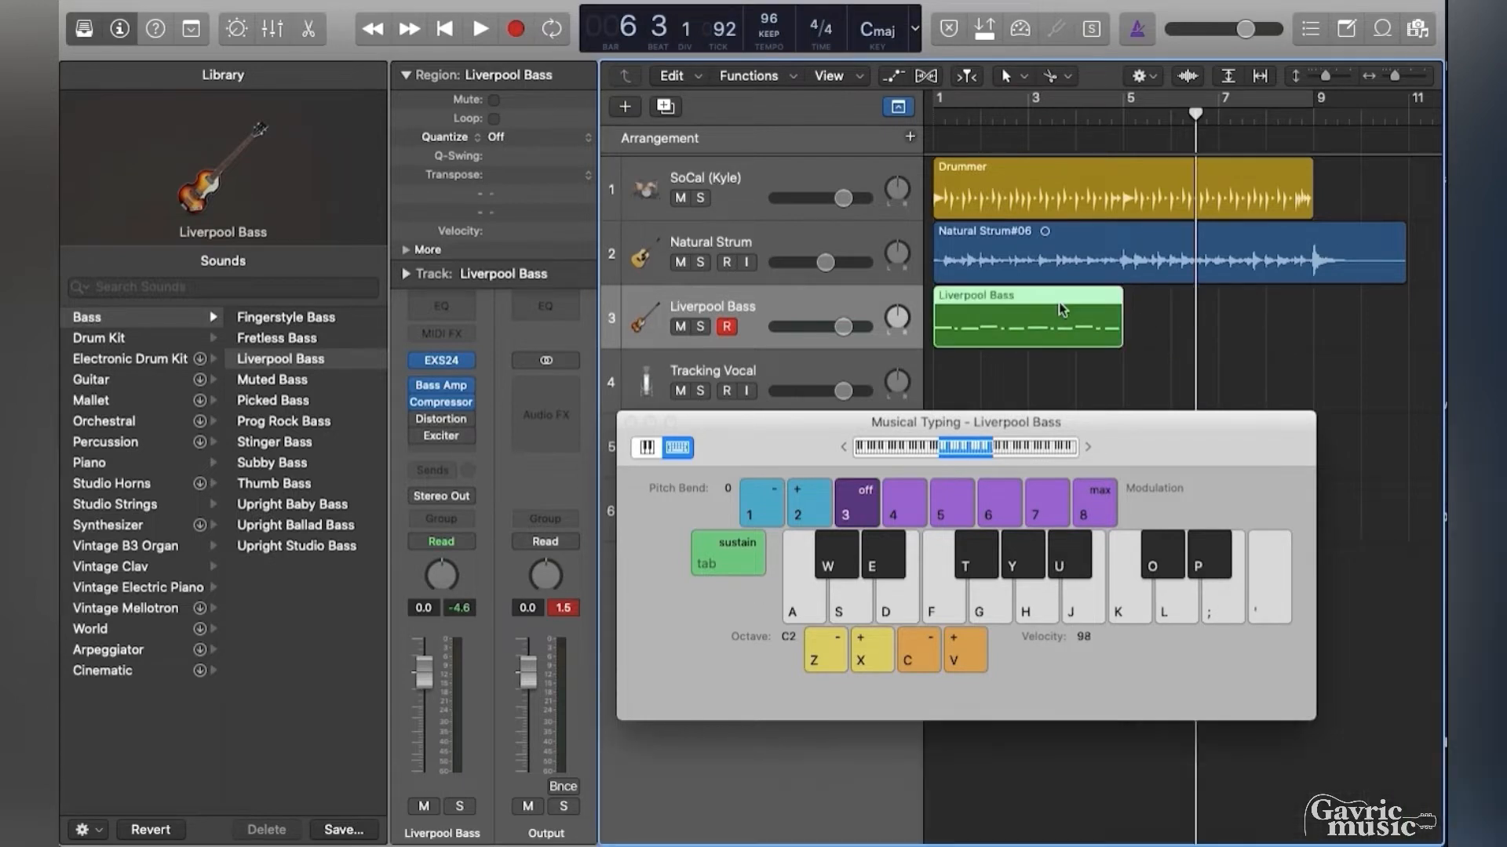
{"action": "double_click", "coordinate": [1044, 320]}
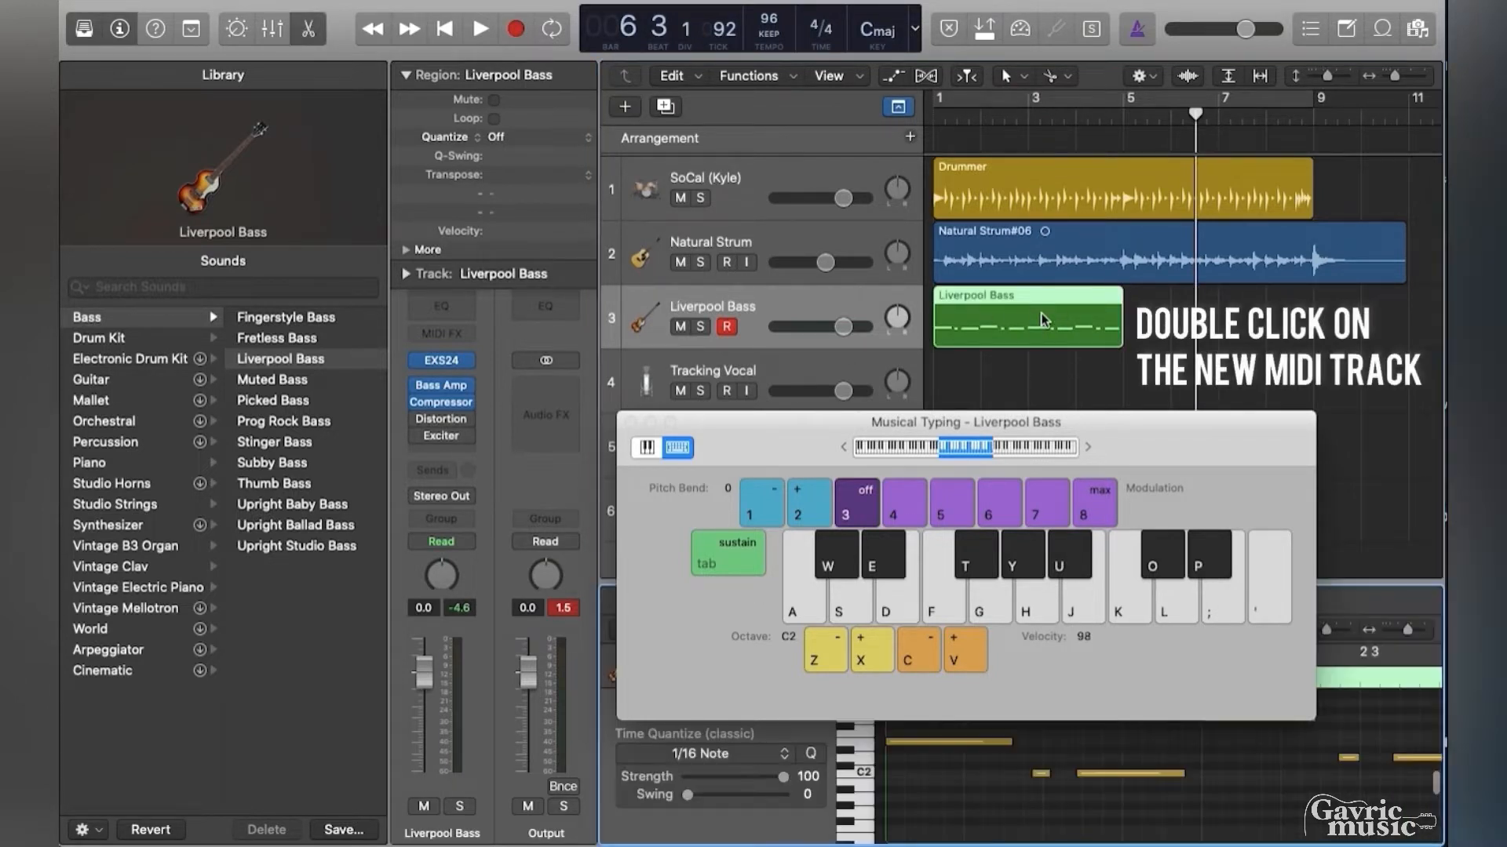
Hide the Musical Typing keyboard and briefly play the song from bar 1.
{"action": "key", "text": "super+k"}
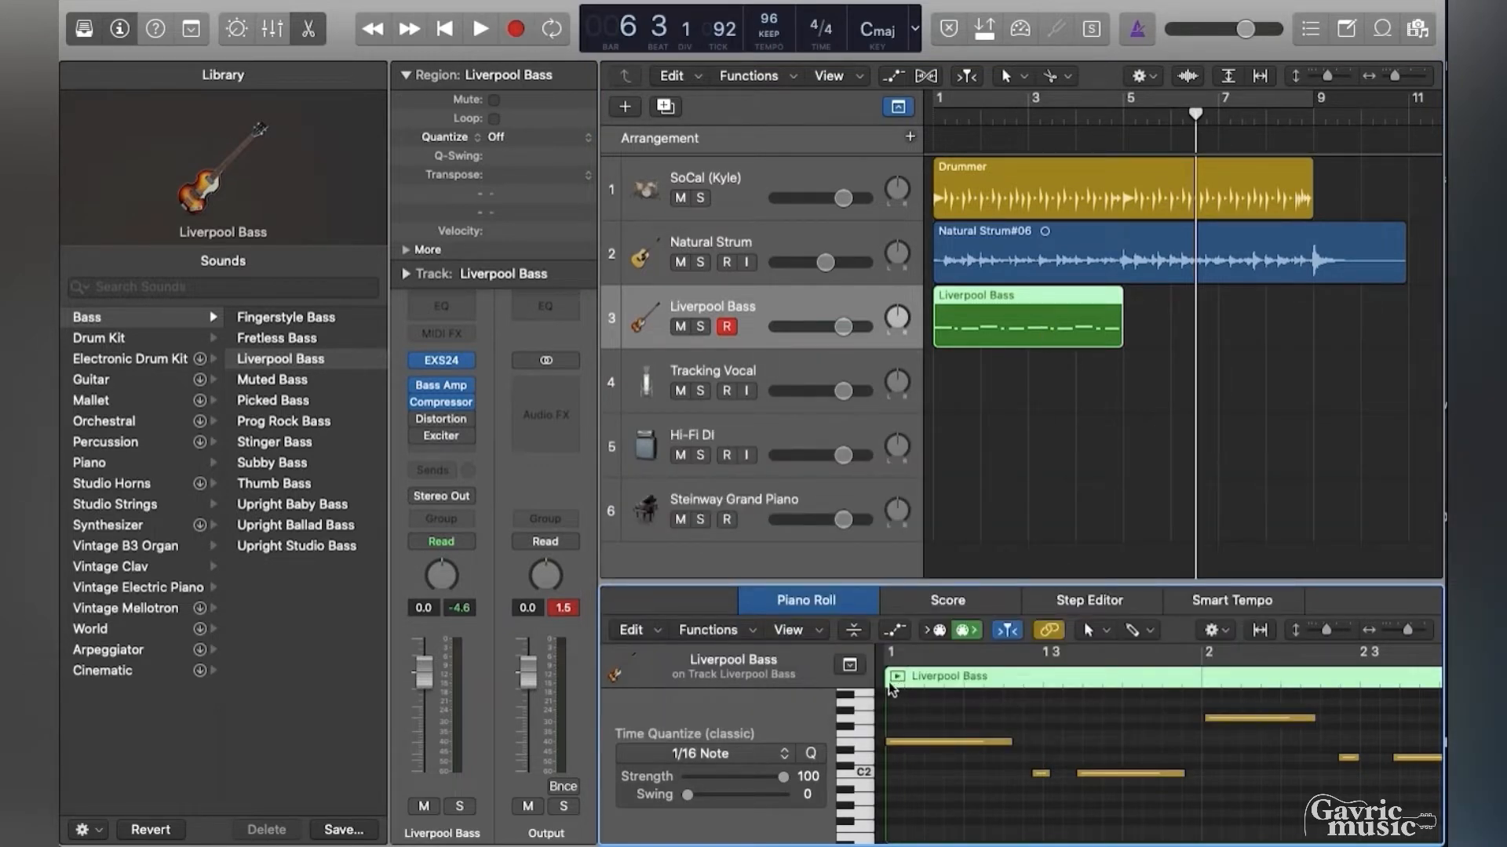
{"action": "key", "text": "Return"}
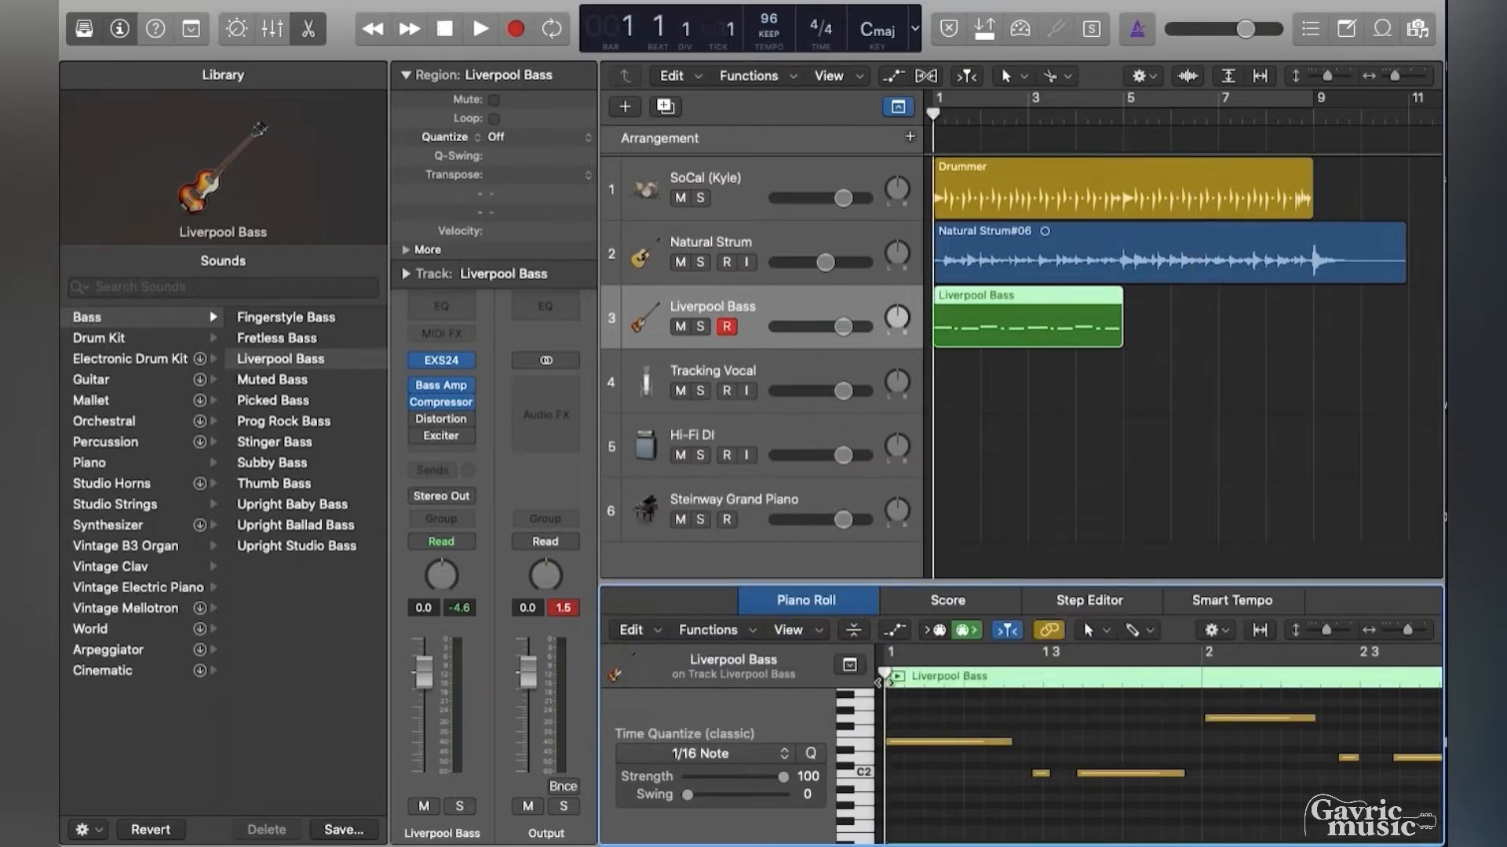
{"action": "key", "text": "space"}
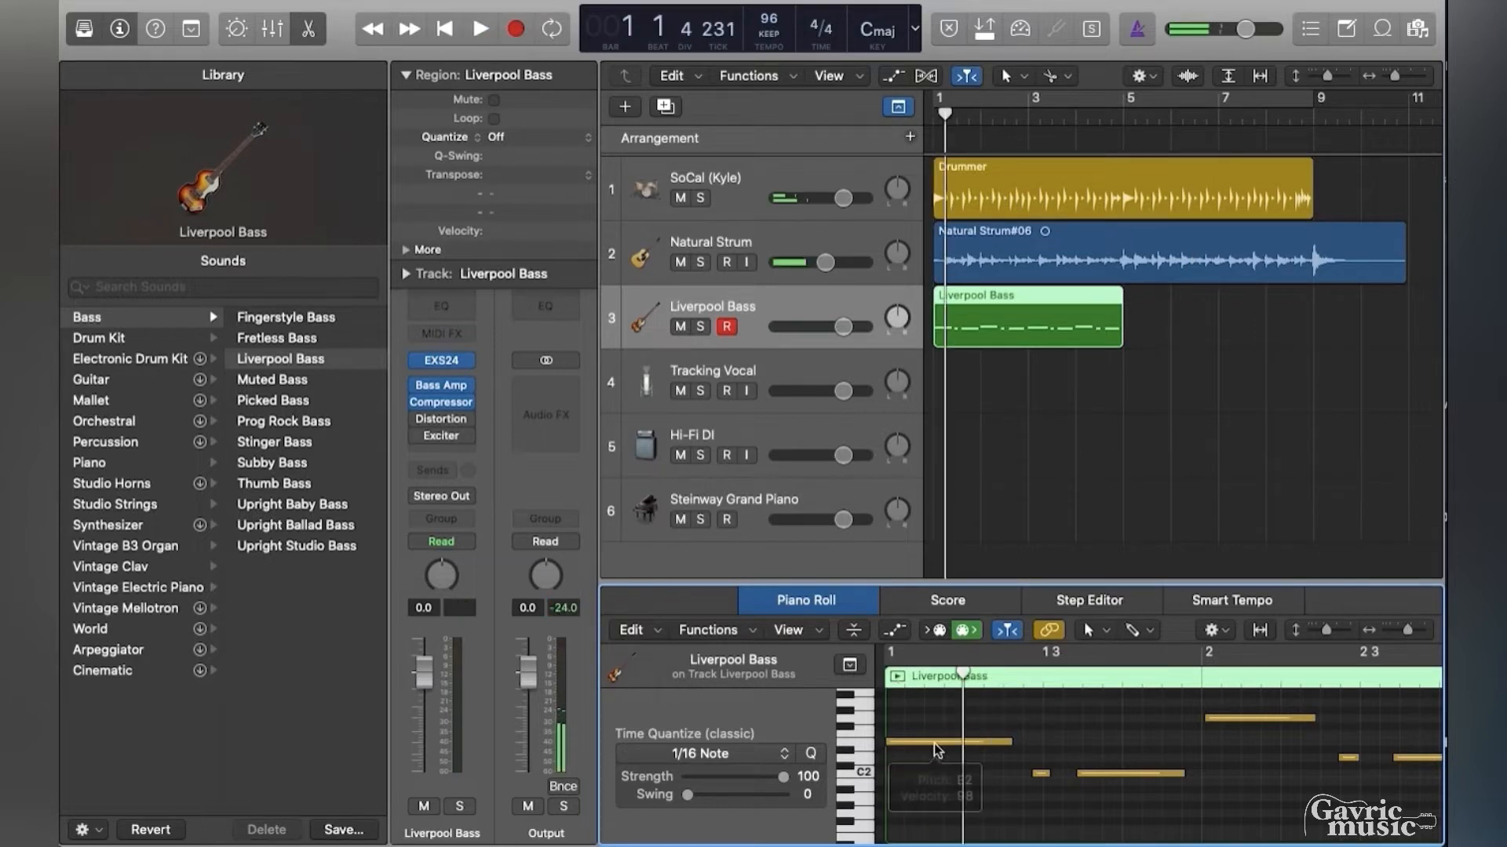
Audition the first bass notes in the Piano Roll and quantize the notes of bar 1 to 1/16 Note.
{"action": "left_click", "coordinate": [1118, 775]}
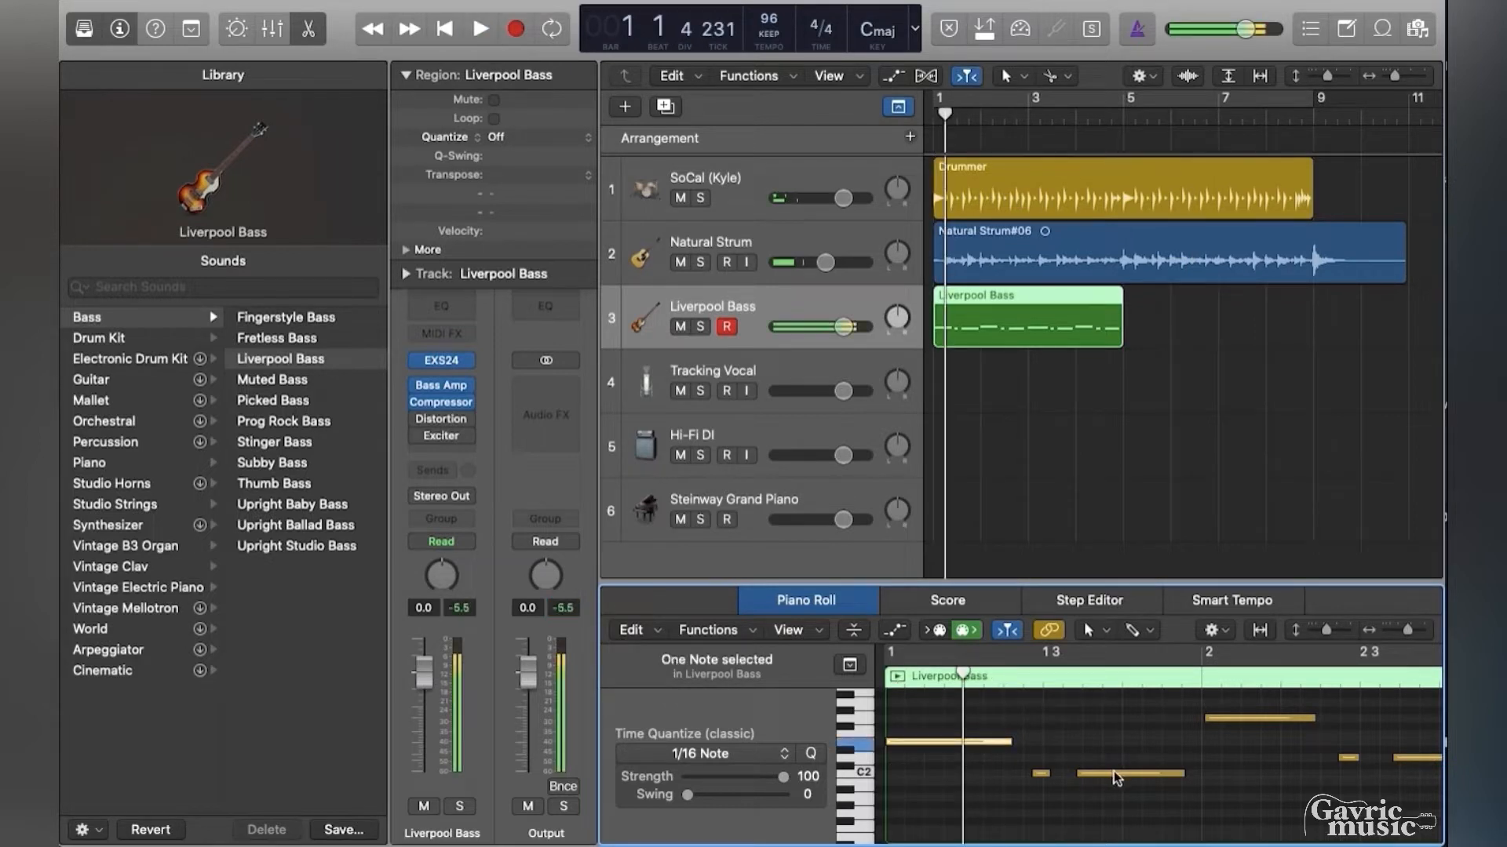
{"action": "left_click", "coordinate": [1228, 717]}
{"action": "left_click", "coordinate": [1041, 766]}
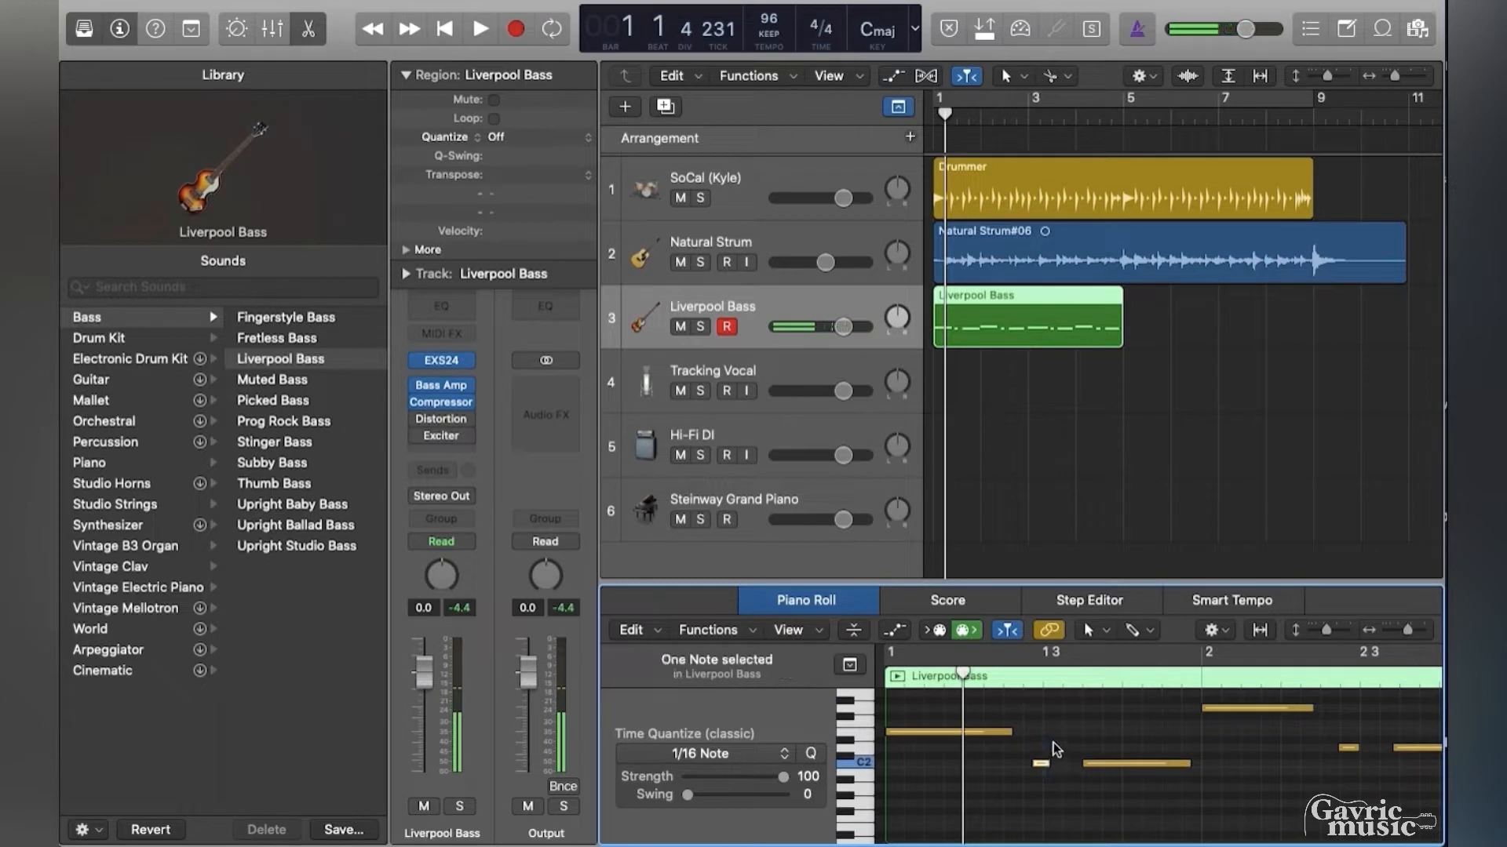
{"action": "key", "text": "q"}
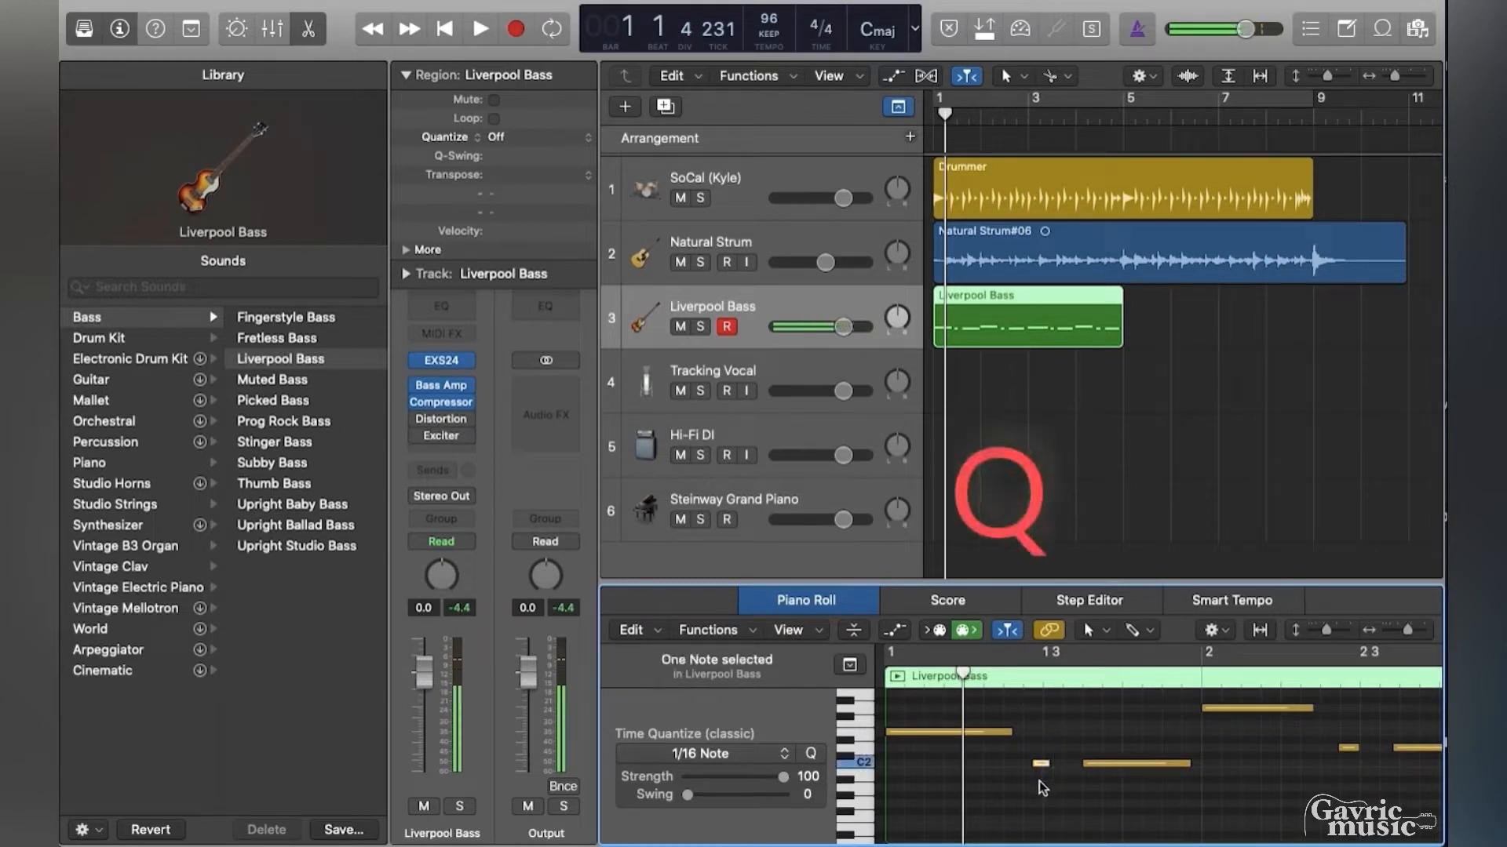
{"action": "left_click", "coordinate": [987, 732]}
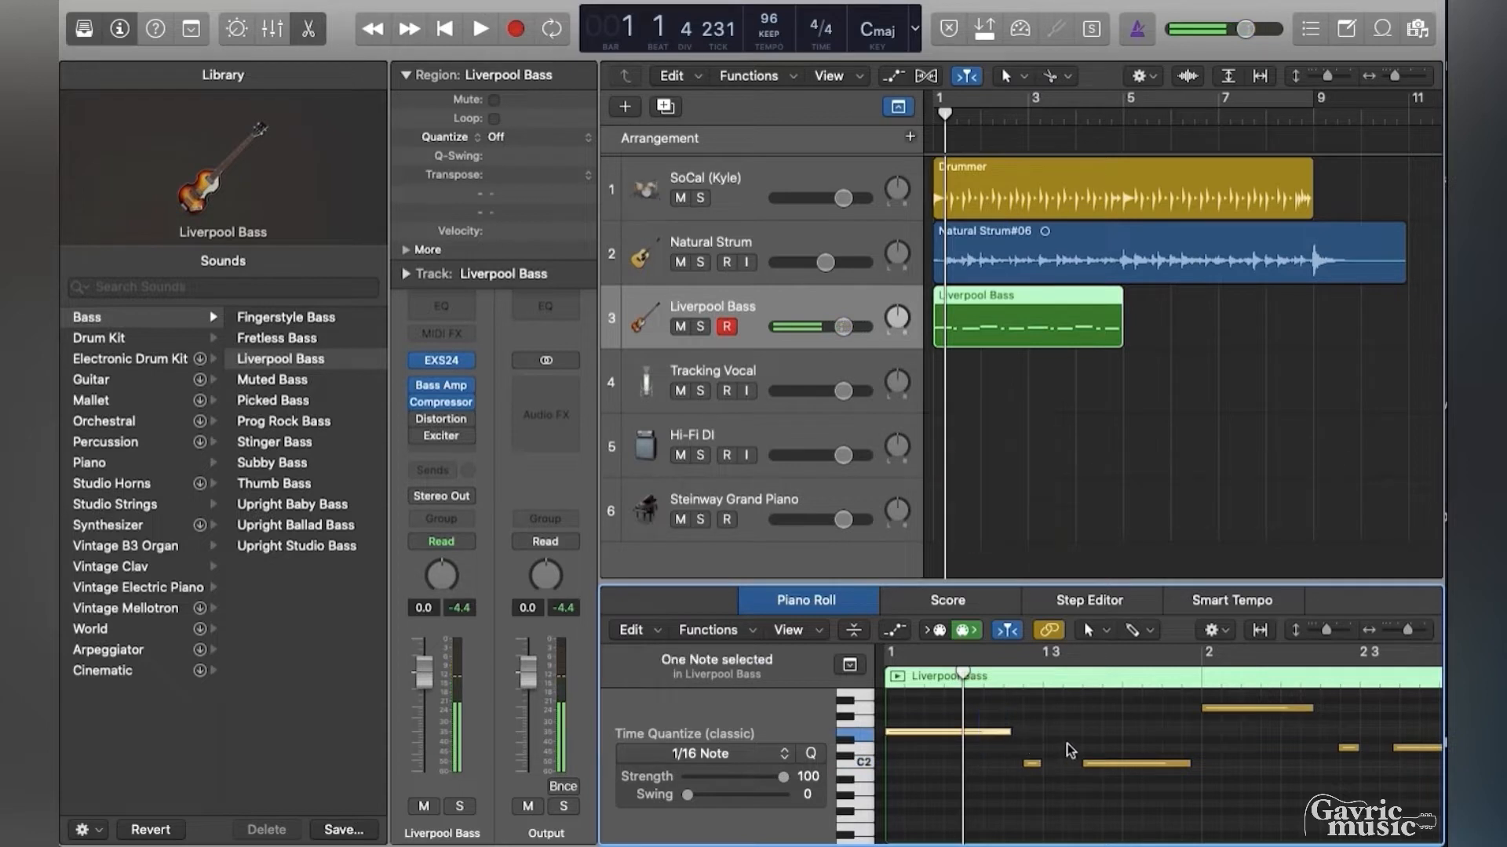
Quantize the bass notes in bars 2 and 3 to 1/16 Note, including the two C notes around bar 3 beat 3.
{"action": "scroll", "coordinate": [1070, 750], "scroll_direction": "right", "scroll_amount": 5}
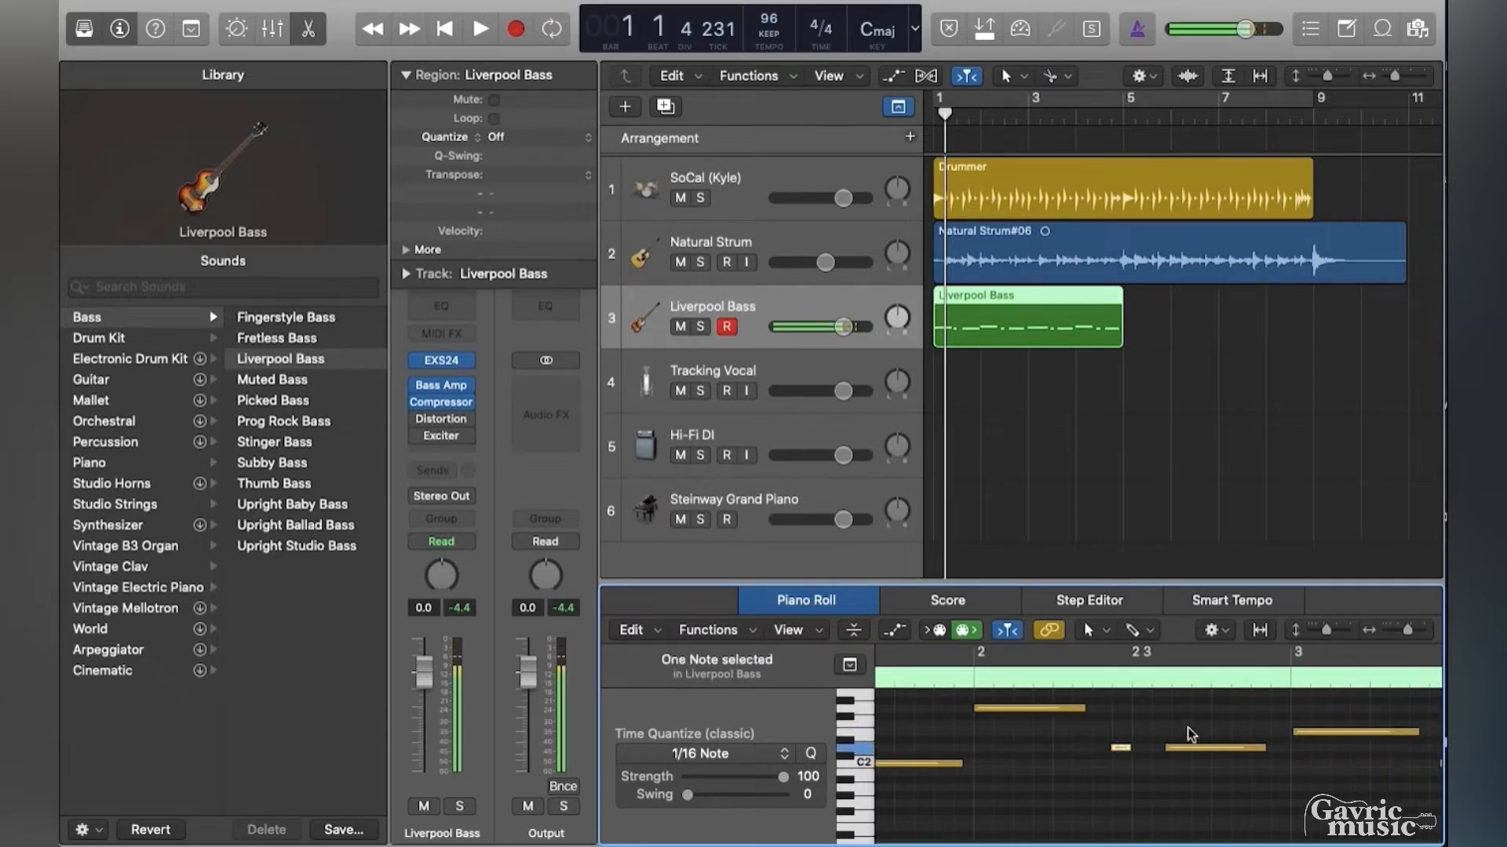
{"action": "left_click_drag", "start_coordinate": [1177, 747], "coordinate": [1183, 747]}
{"action": "left_click_drag", "start_coordinate": [1036, 696], "coordinate": [1067, 730]}
{"action": "left_click_drag", "start_coordinate": [1316, 713], "coordinate": [1361, 749]}
{"action": "scroll", "coordinate": [1323, 748], "scroll_direction": "right", "scroll_amount": 10}
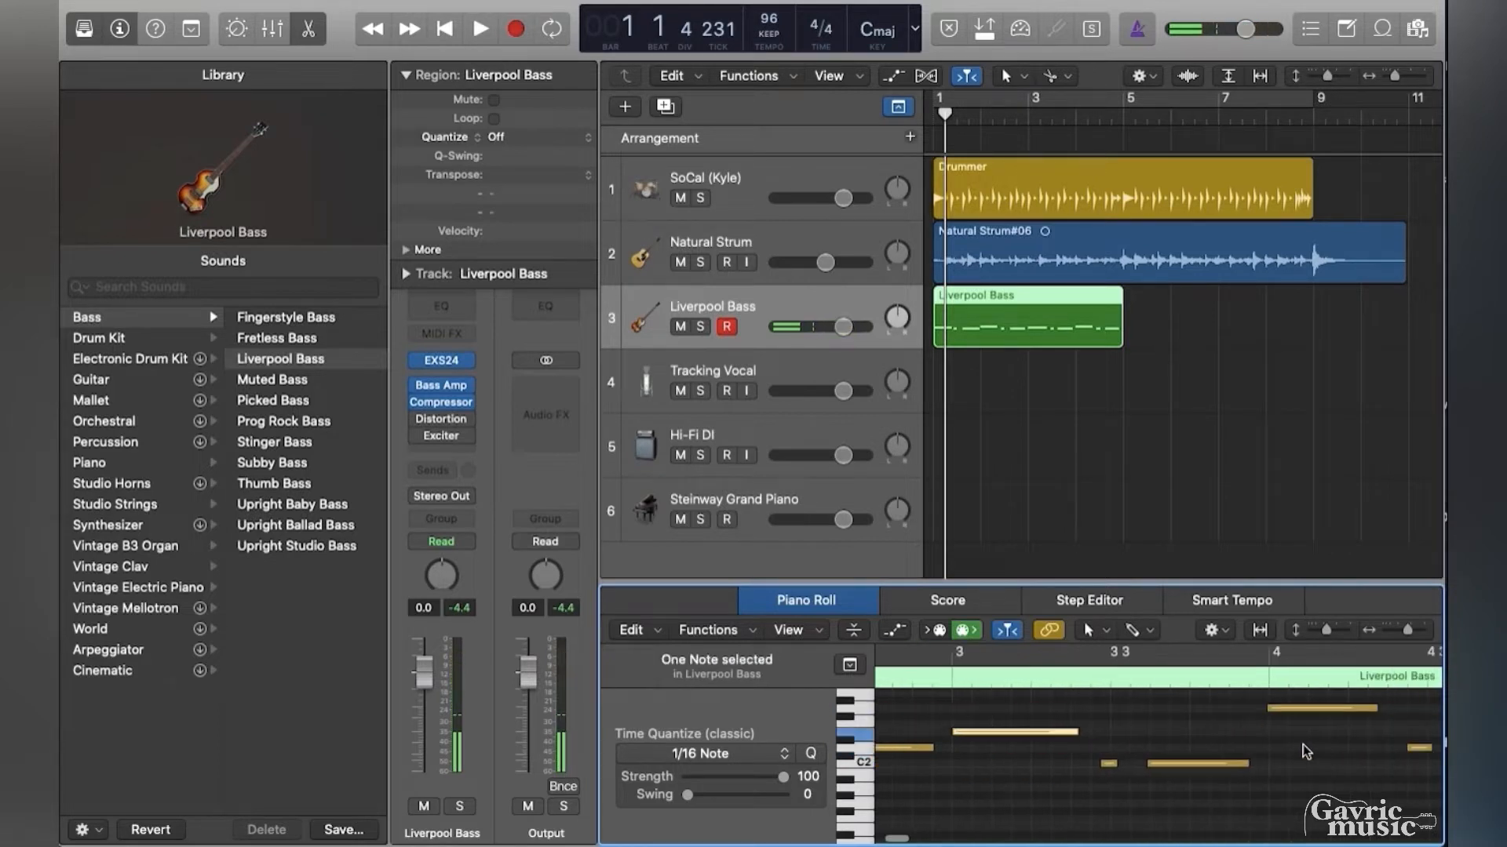
{"action": "left_click_drag", "start_coordinate": [1051, 739], "coordinate": [1009, 763]}
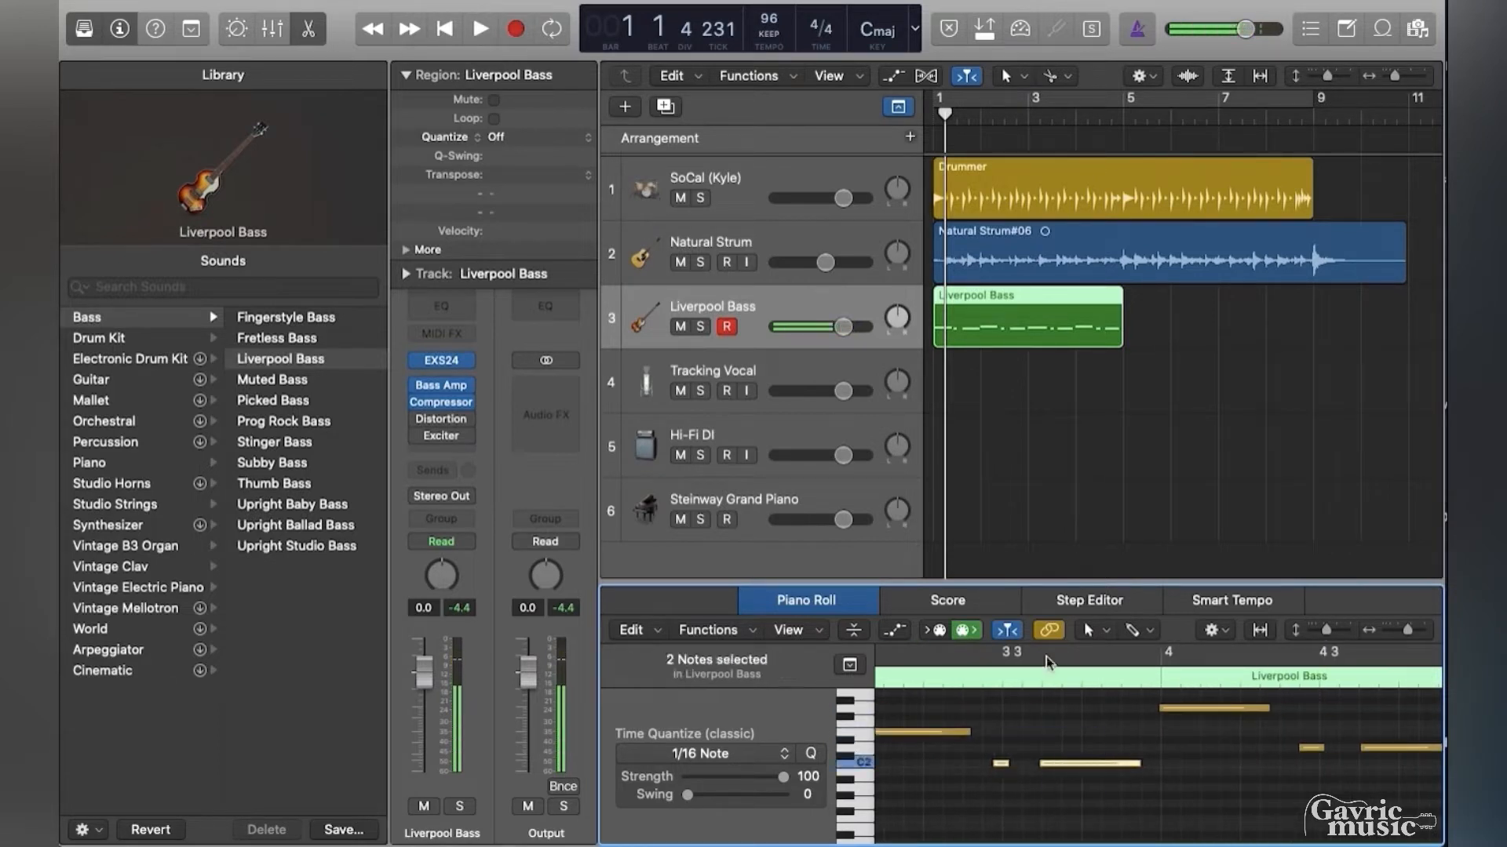
Hide the Library, select the bass notes from the middle of bar 2 through bar 4 and quantize them to 1/16 Note.
{"action": "left_click", "coordinate": [1029, 327]}
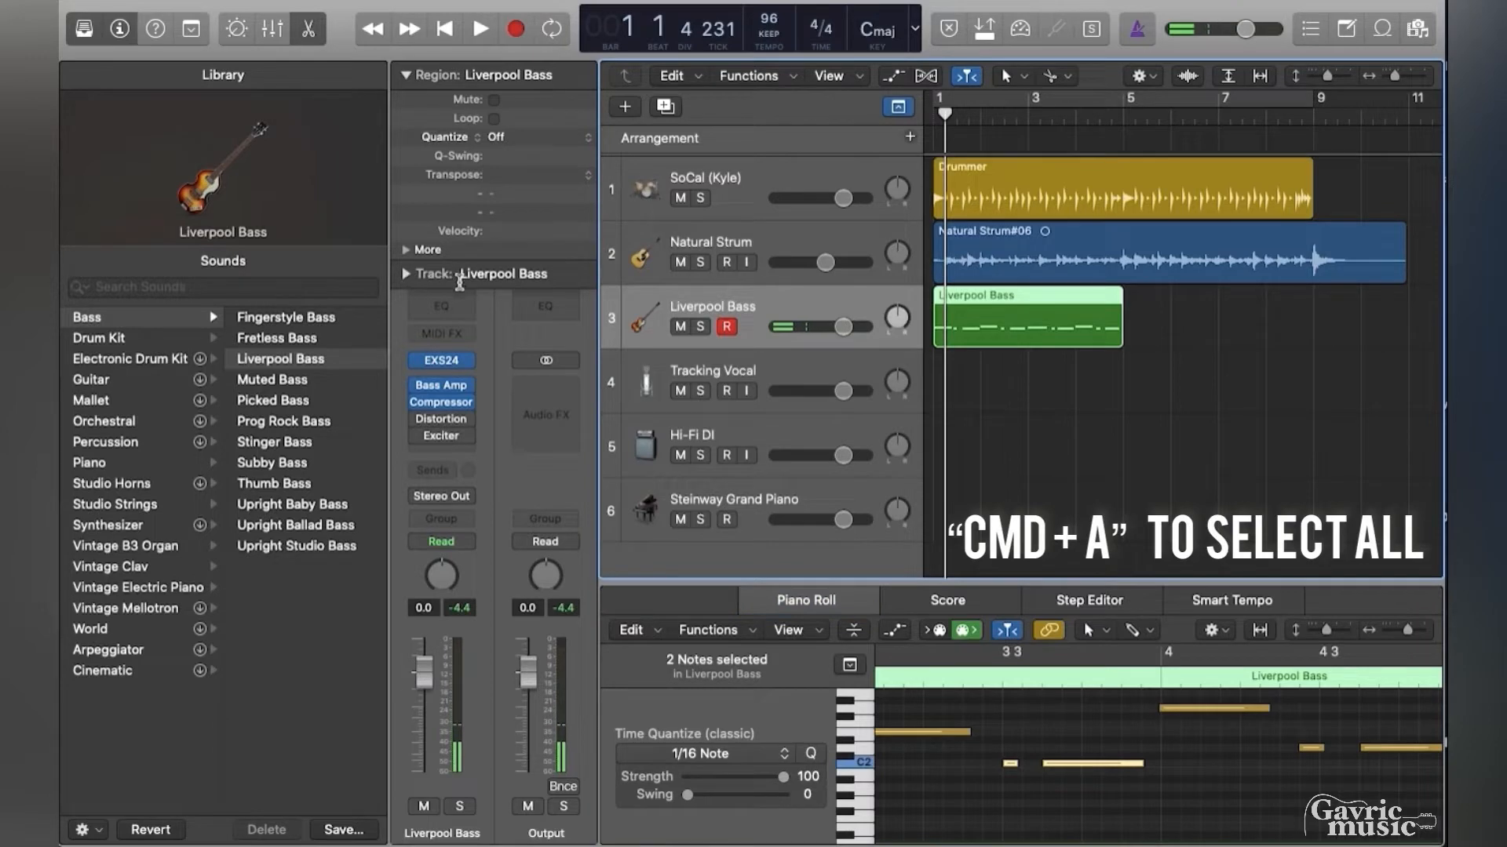
{"action": "left_click", "coordinate": [84, 30]}
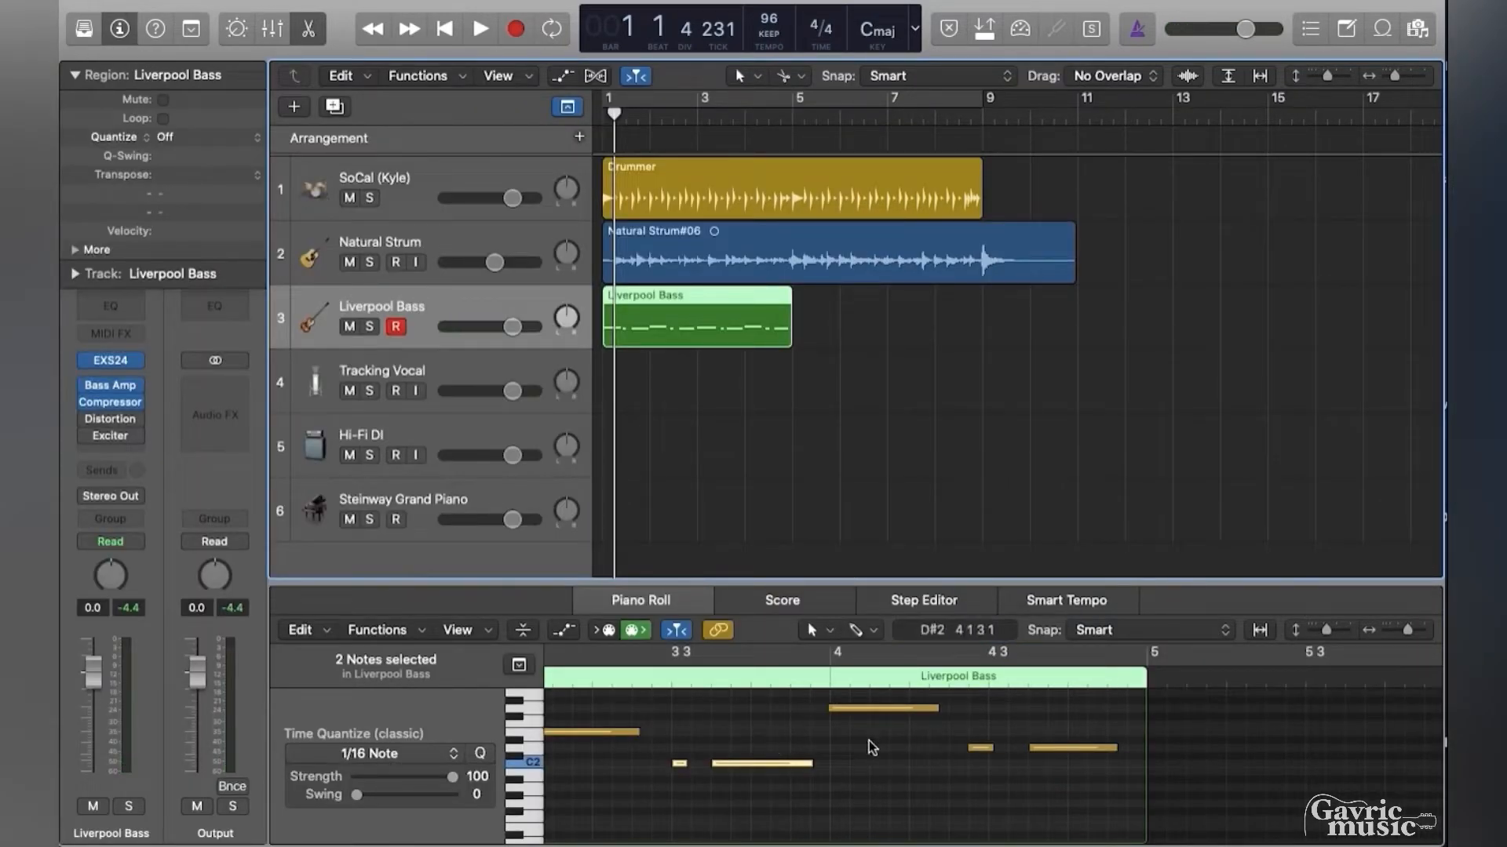
{"action": "scroll", "coordinate": [871, 745], "scroll_direction": "down", "scroll_amount": 4}
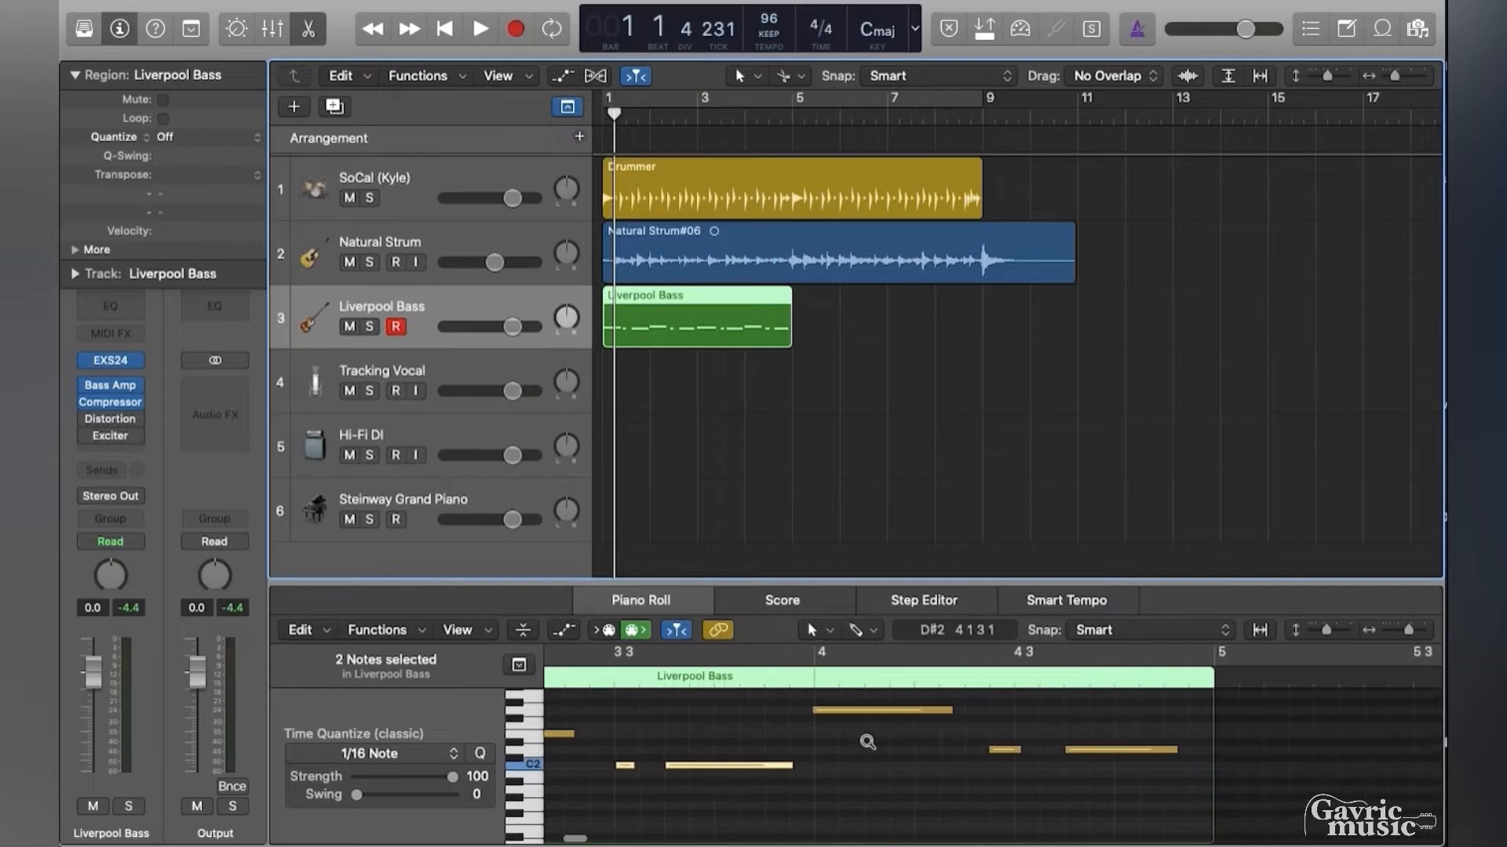
{"action": "scroll", "coordinate": [867, 742], "scroll_direction": "left", "scroll_amount": 5}
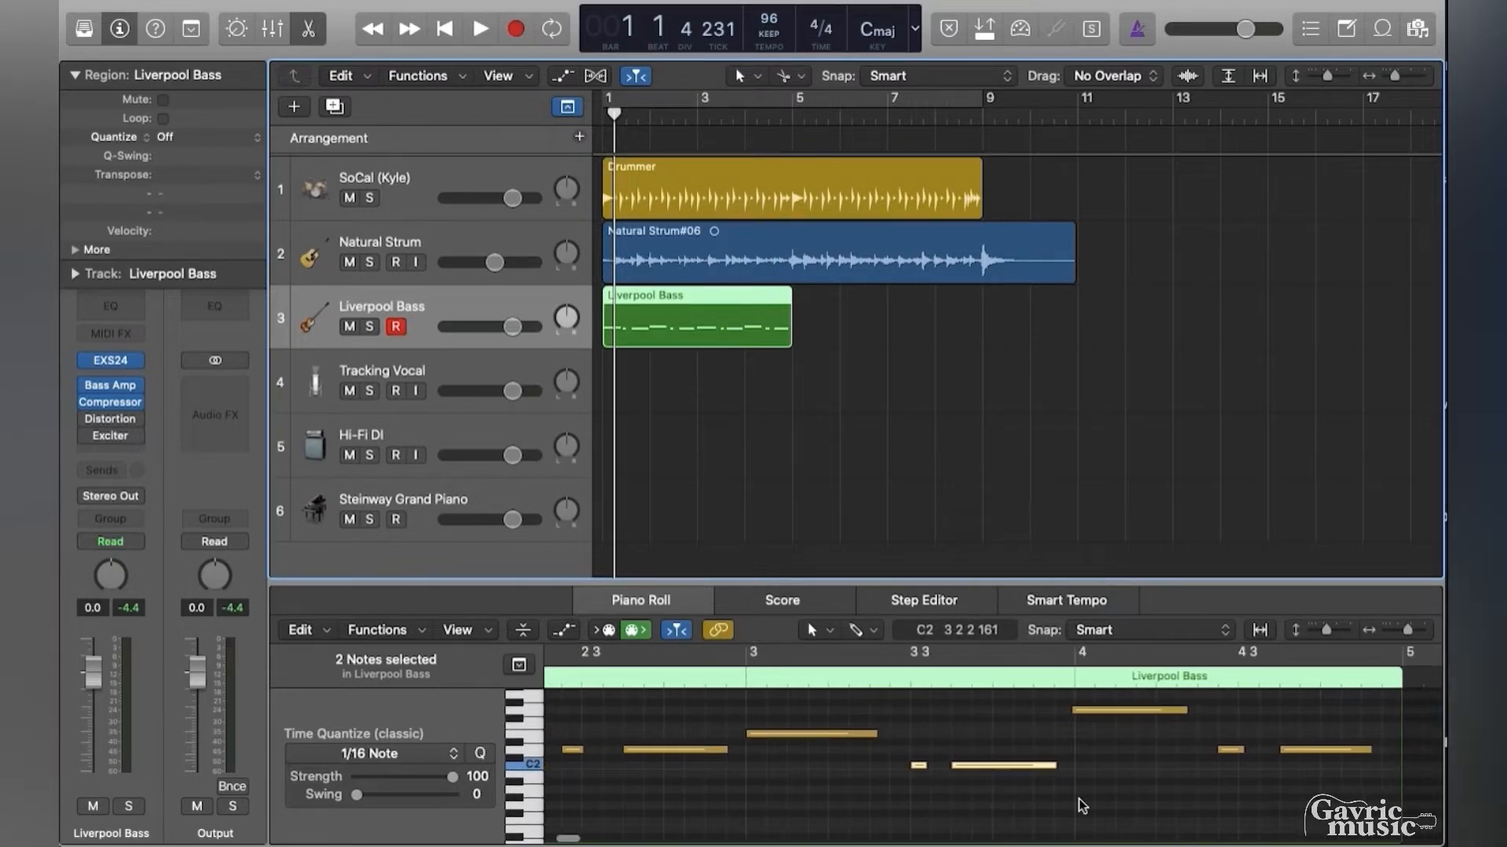
{"action": "left_click_drag", "start_coordinate": [1336, 826], "coordinate": [593, 761]}
{"action": "scroll", "coordinate": [672, 715], "scroll_direction": "down", "scroll_amount": 3}
{"action": "scroll", "coordinate": [675, 720], "scroll_direction": "down", "scroll_amount": 10}
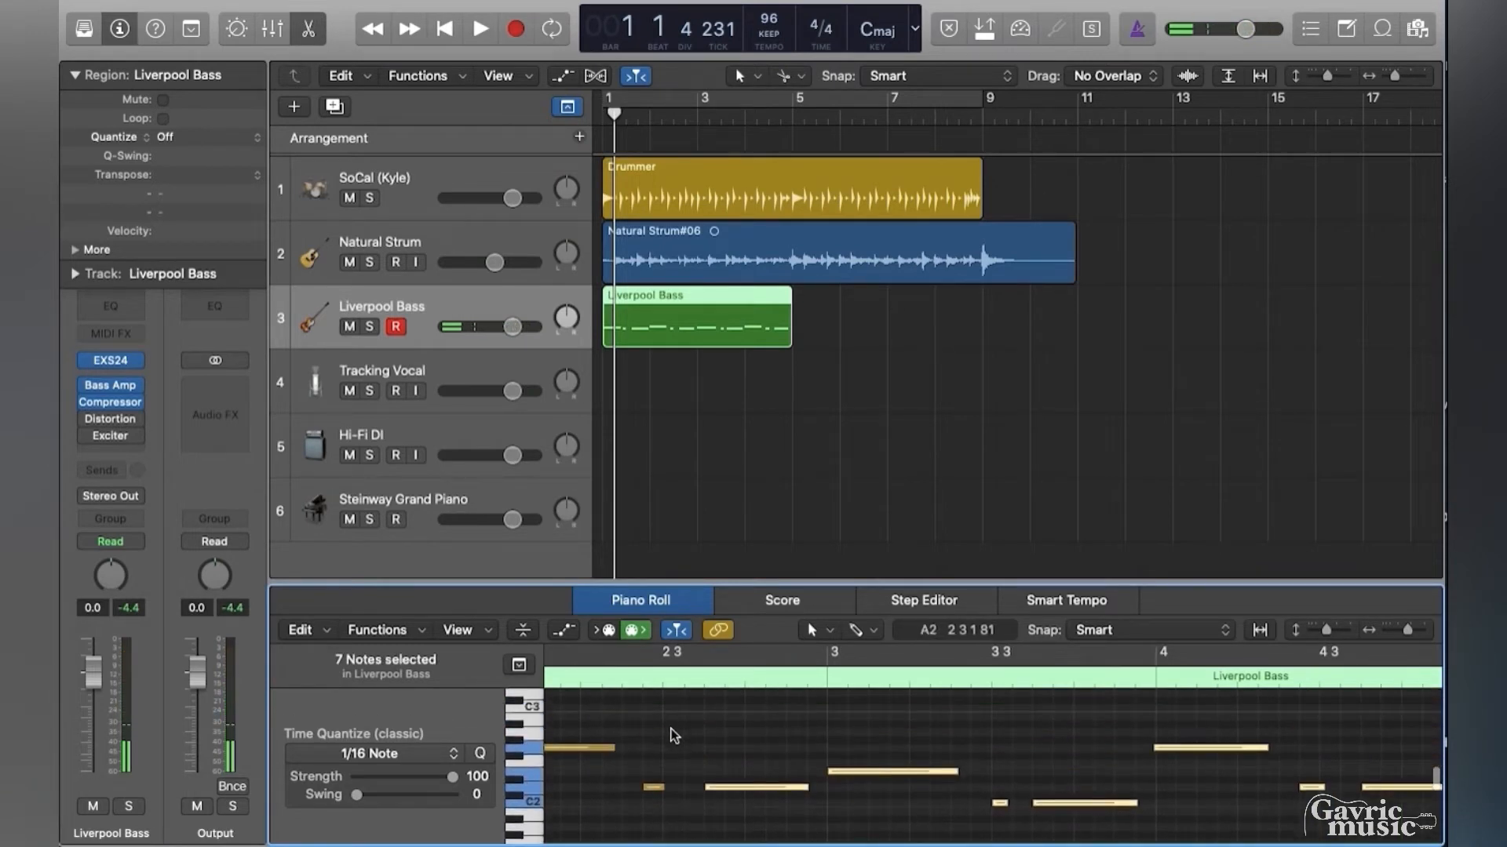
{"action": "scroll", "coordinate": [690, 384], "scroll_direction": "right", "scroll_amount": 1}
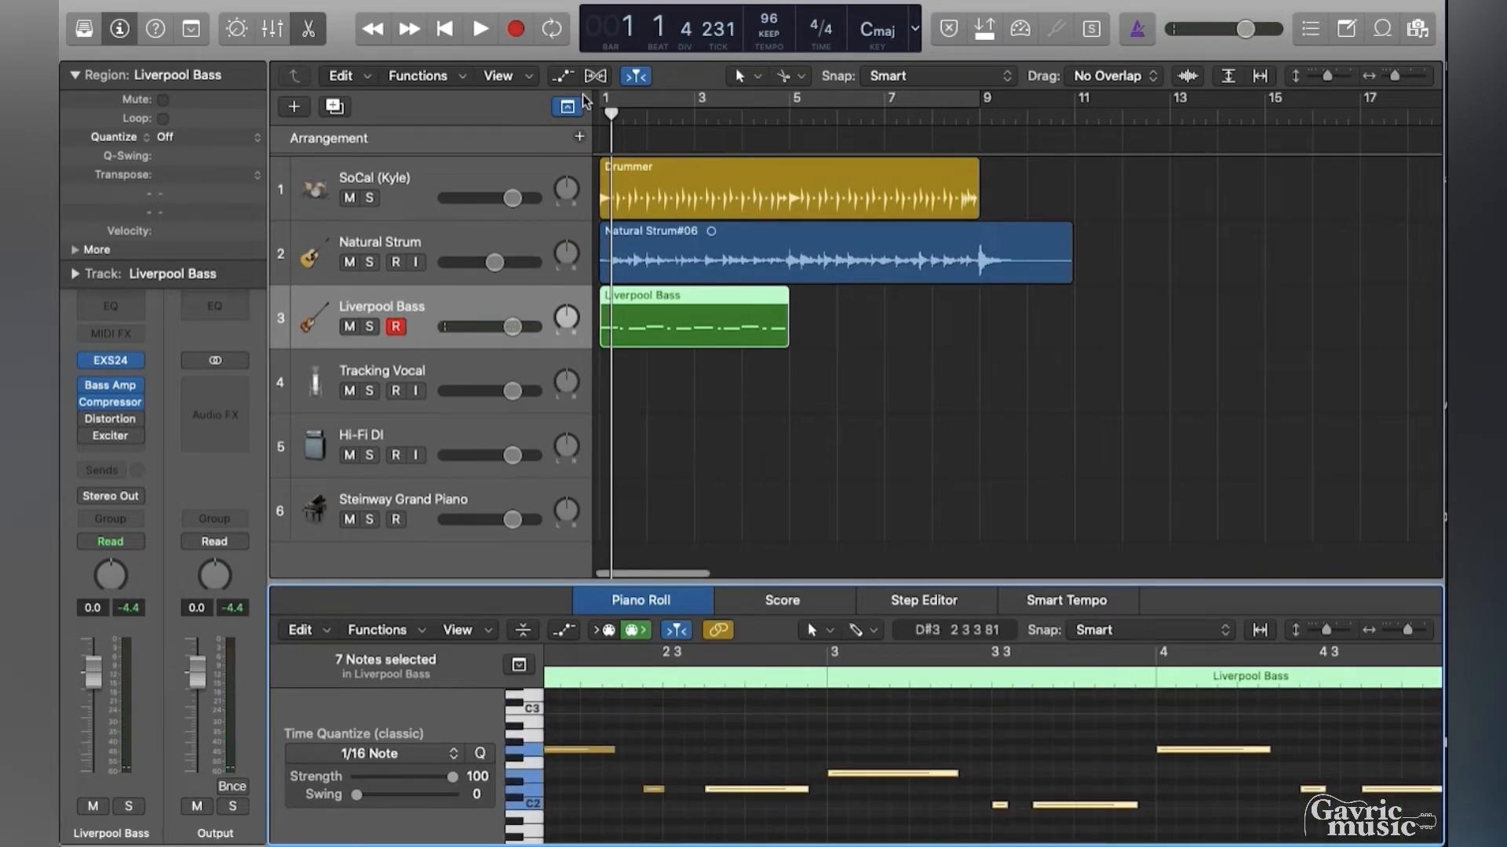
Play the song from bar 1 and lower the Liverpool Bass track's volume to -4.6 dB.
{"action": "left_click", "coordinate": [601, 120]}
{"action": "key", "text": "space"}
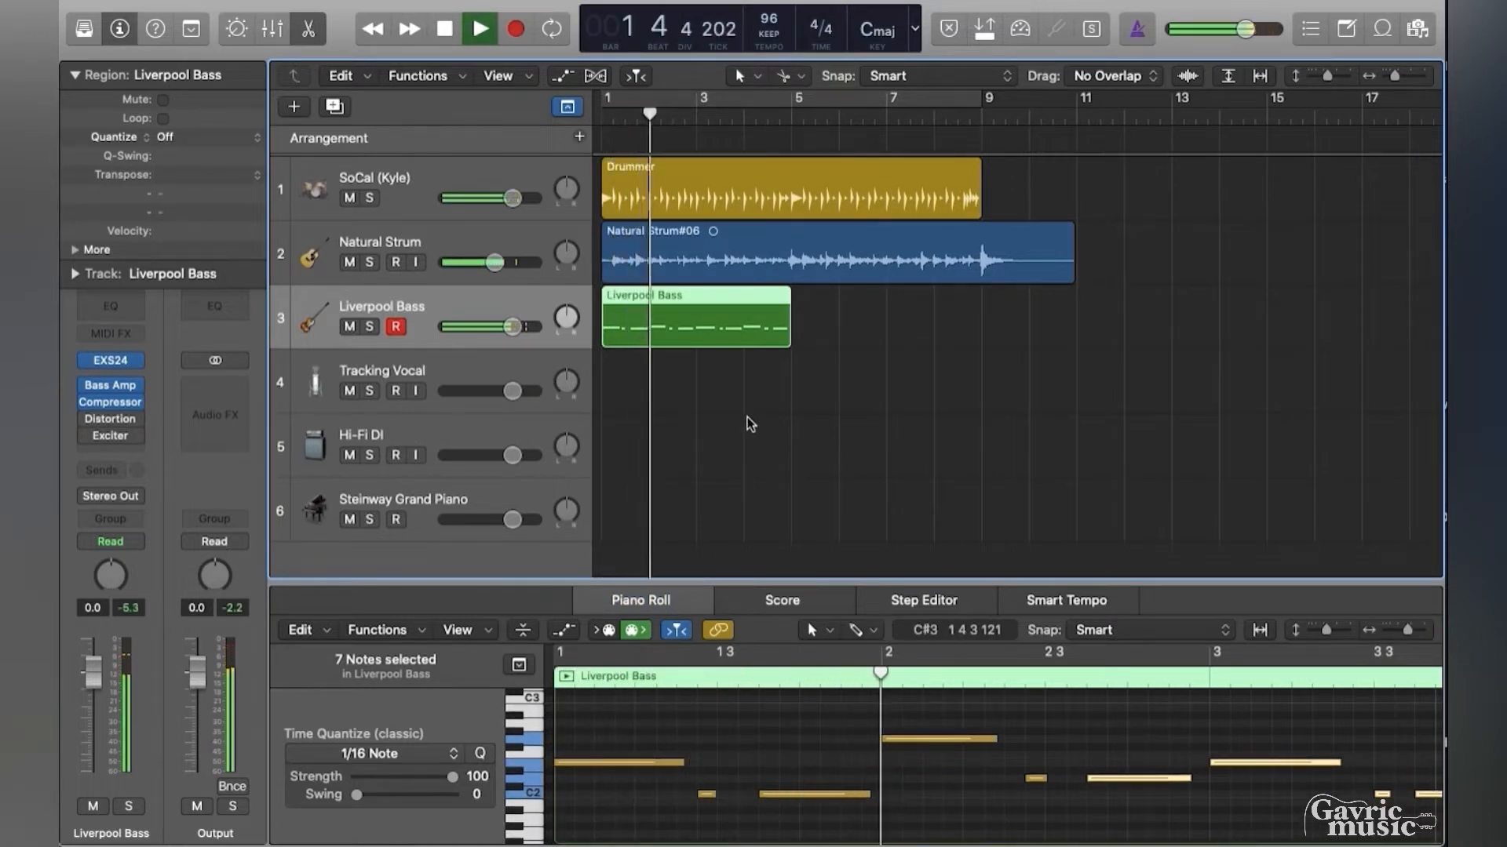
{"action": "scroll", "coordinate": [738, 391], "scroll_direction": "left", "scroll_amount": 1}
{"action": "key", "text": "space"}
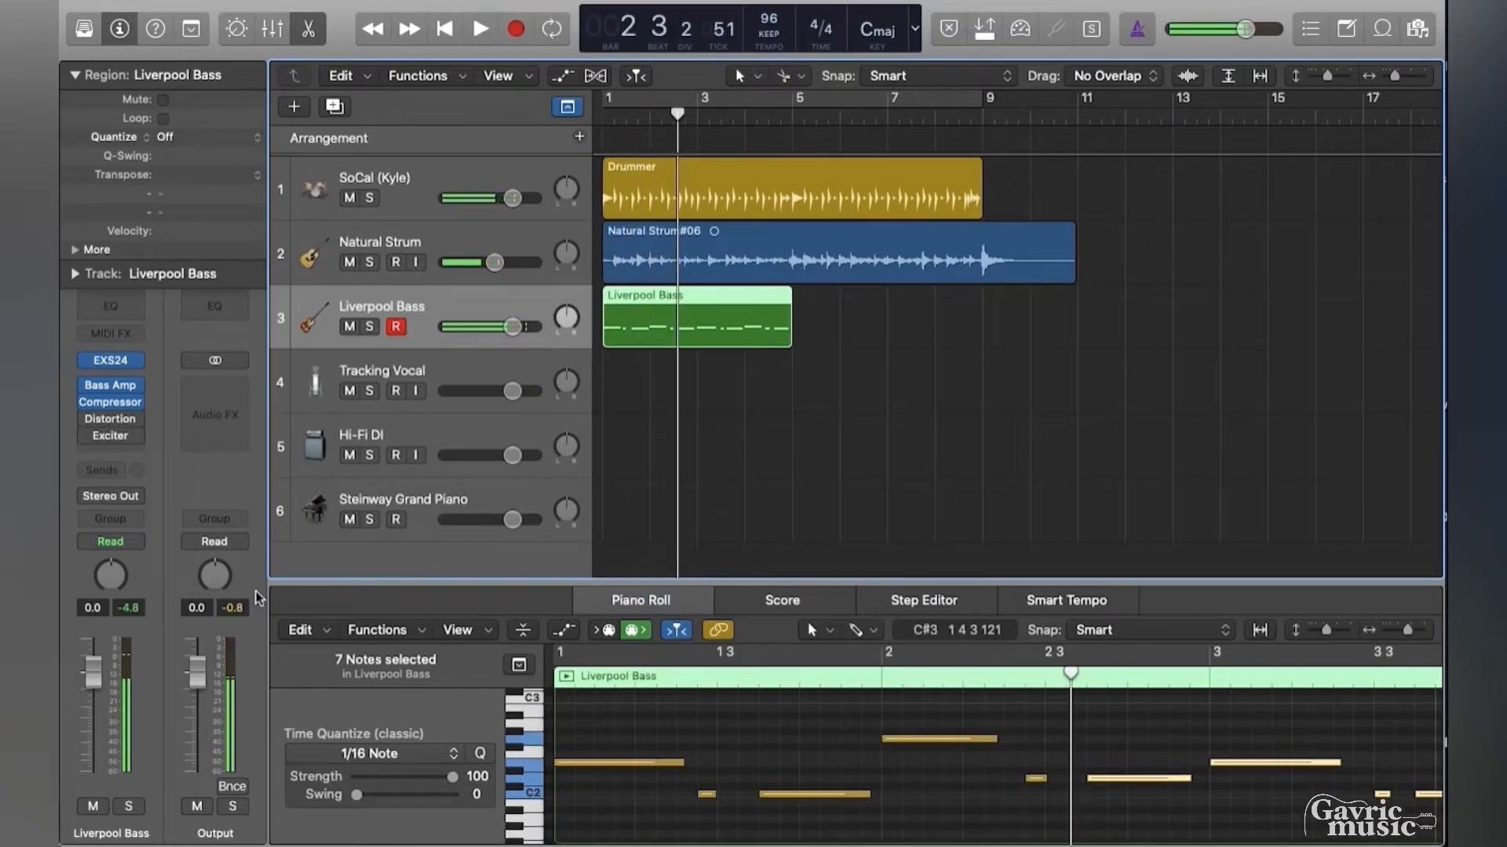
{"action": "left_click_drag", "start_coordinate": [93, 676], "coordinate": [94, 731]}
{"action": "key", "text": "space"}
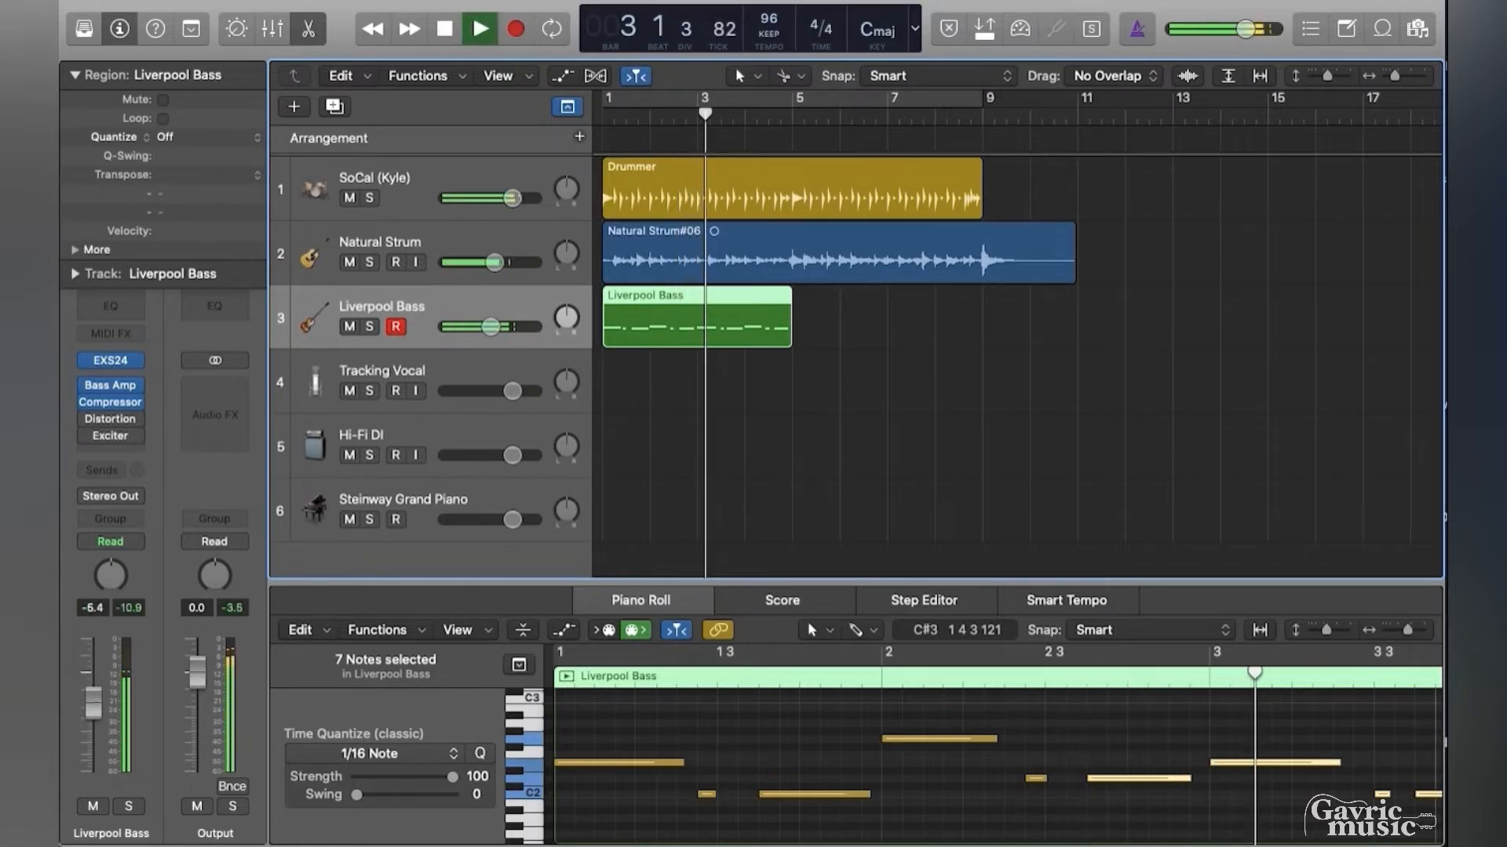
{"action": "key", "text": "space"}
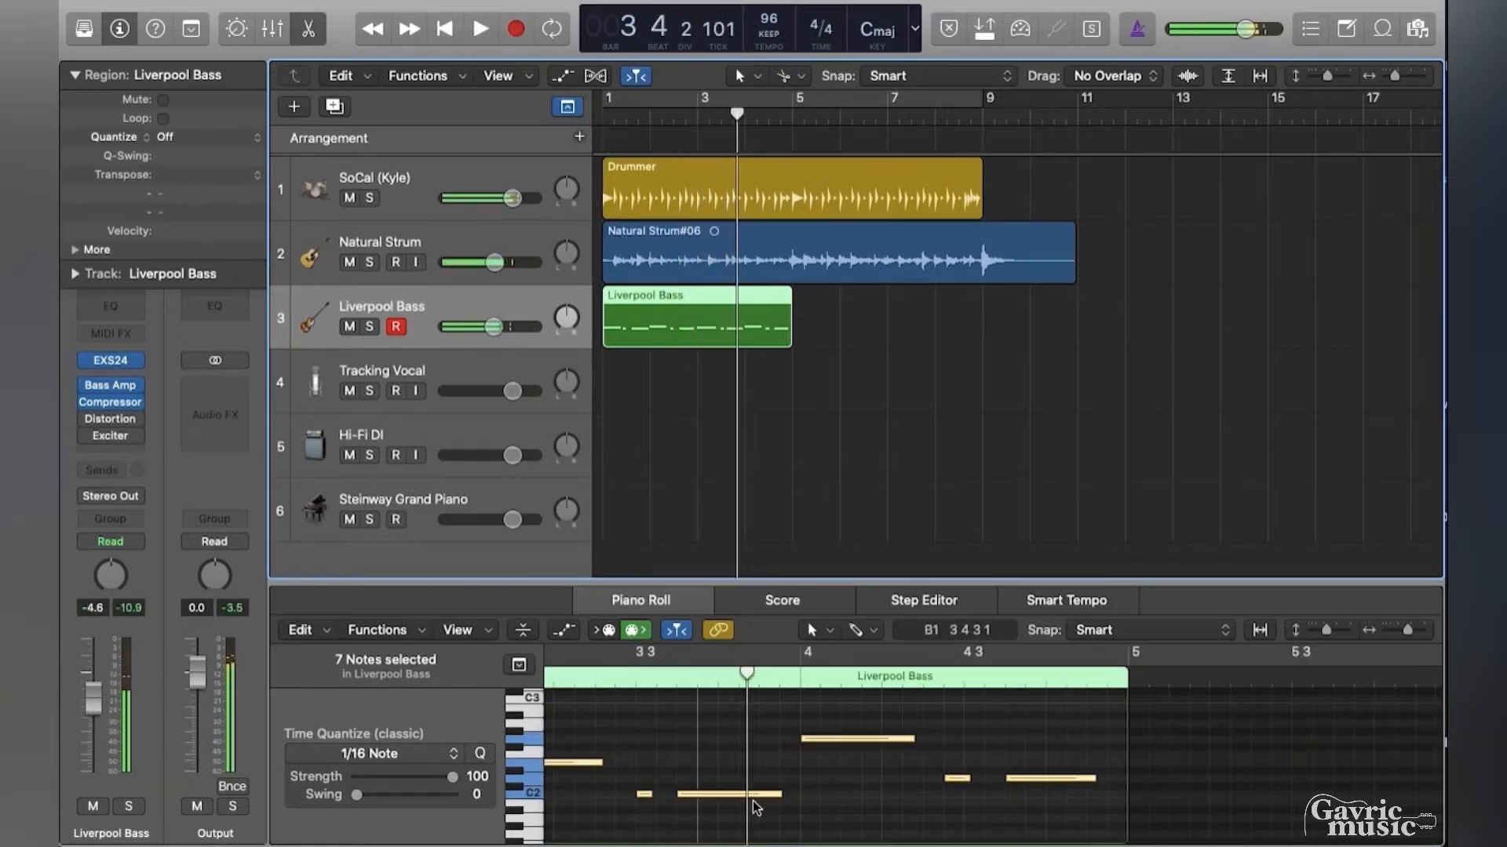
Move the short C note at bar 3 beat 3 one sixteenth note earlier and play the passage through bar 4 to check it.
{"action": "left_click", "coordinate": [647, 794]}
{"action": "scroll", "coordinate": [644, 791], "scroll_direction": "left", "scroll_amount": 7}
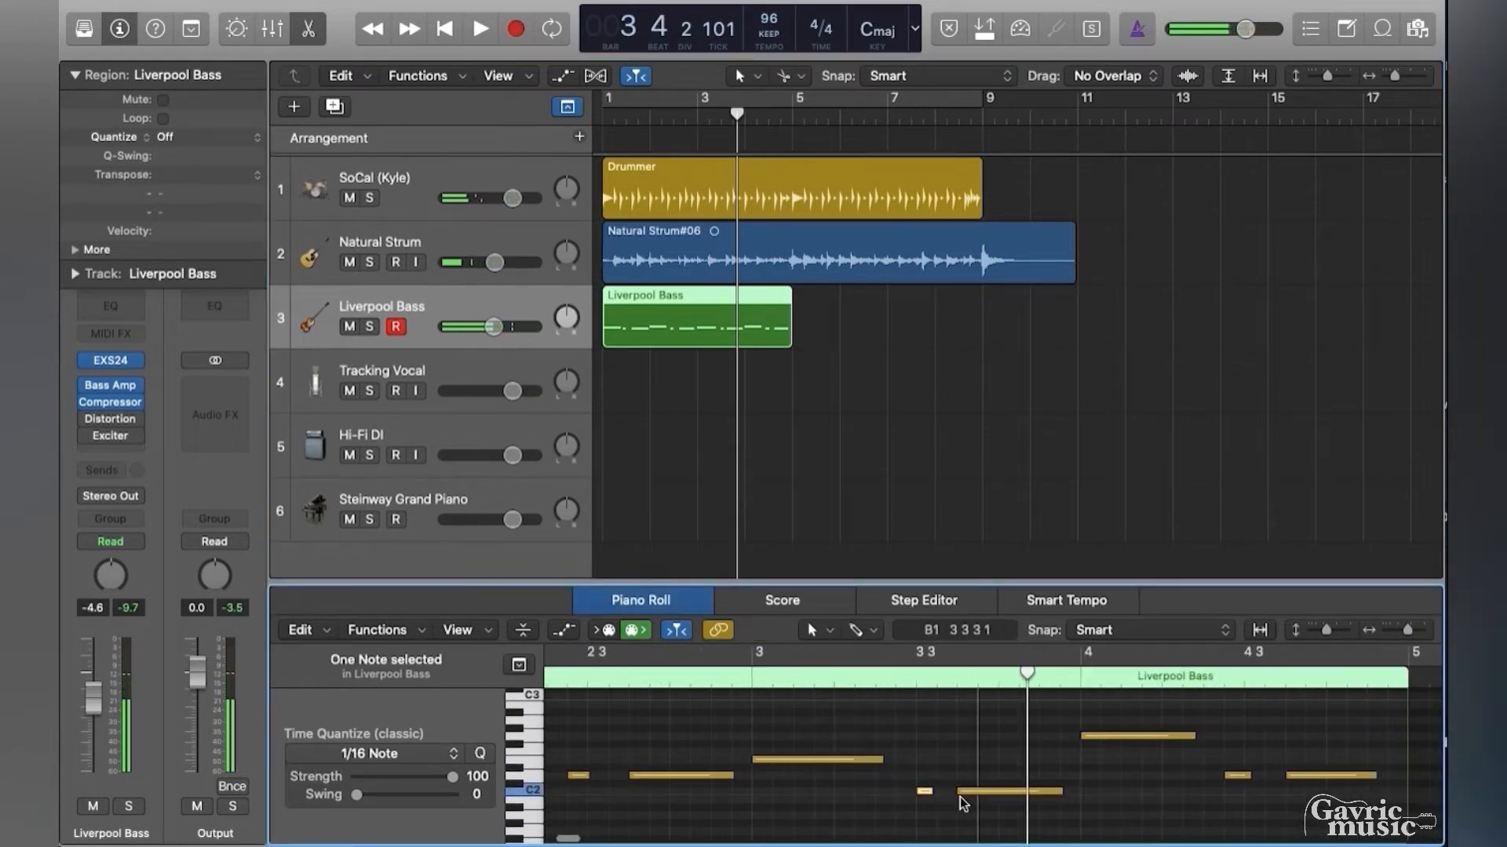
{"action": "left_click_drag", "start_coordinate": [926, 795], "coordinate": [905, 794]}
{"action": "left_click", "coordinate": [712, 683]}
{"action": "key", "text": "space"}
{"action": "scroll", "coordinate": [1147, 777], "scroll_direction": "down", "scroll_amount": 3}
{"action": "key", "text": "space"}
{"action": "left_click_drag", "start_coordinate": [908, 763], "coordinate": [914, 783]}
{"action": "key", "text": "space"}
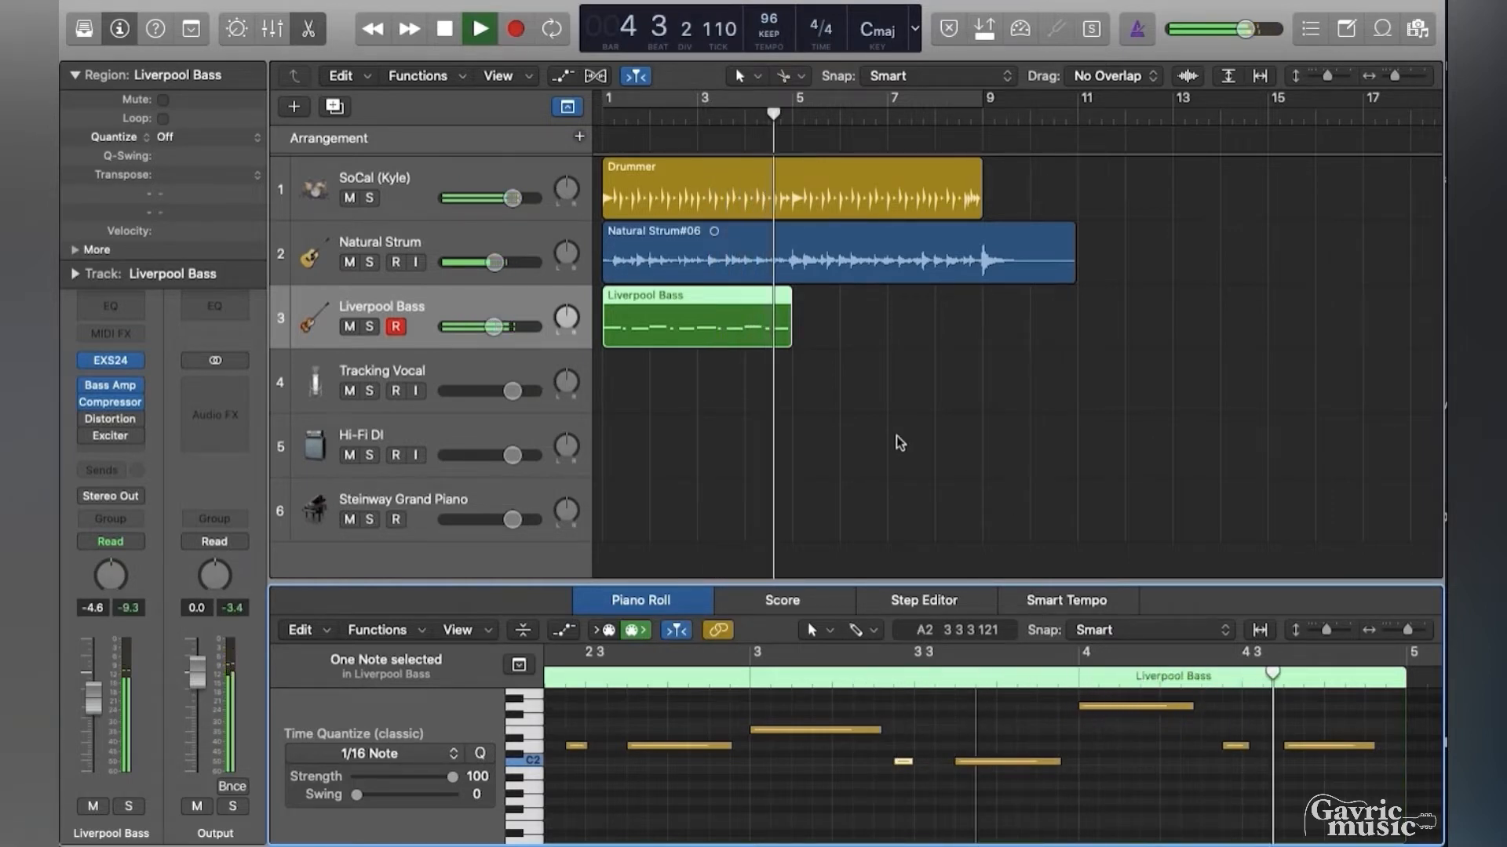
{"action": "key", "text": "space"}
Copy the Liverpool Bass region to bar 5 and play across the join between the two regions.
{"action": "left_click_drag", "start_coordinate": [767, 322], "coordinate": [883, 328]}
{"action": "key", "text": "alt"}
{"action": "left_click", "coordinate": [769, 126]}
{"action": "key", "text": "space"}
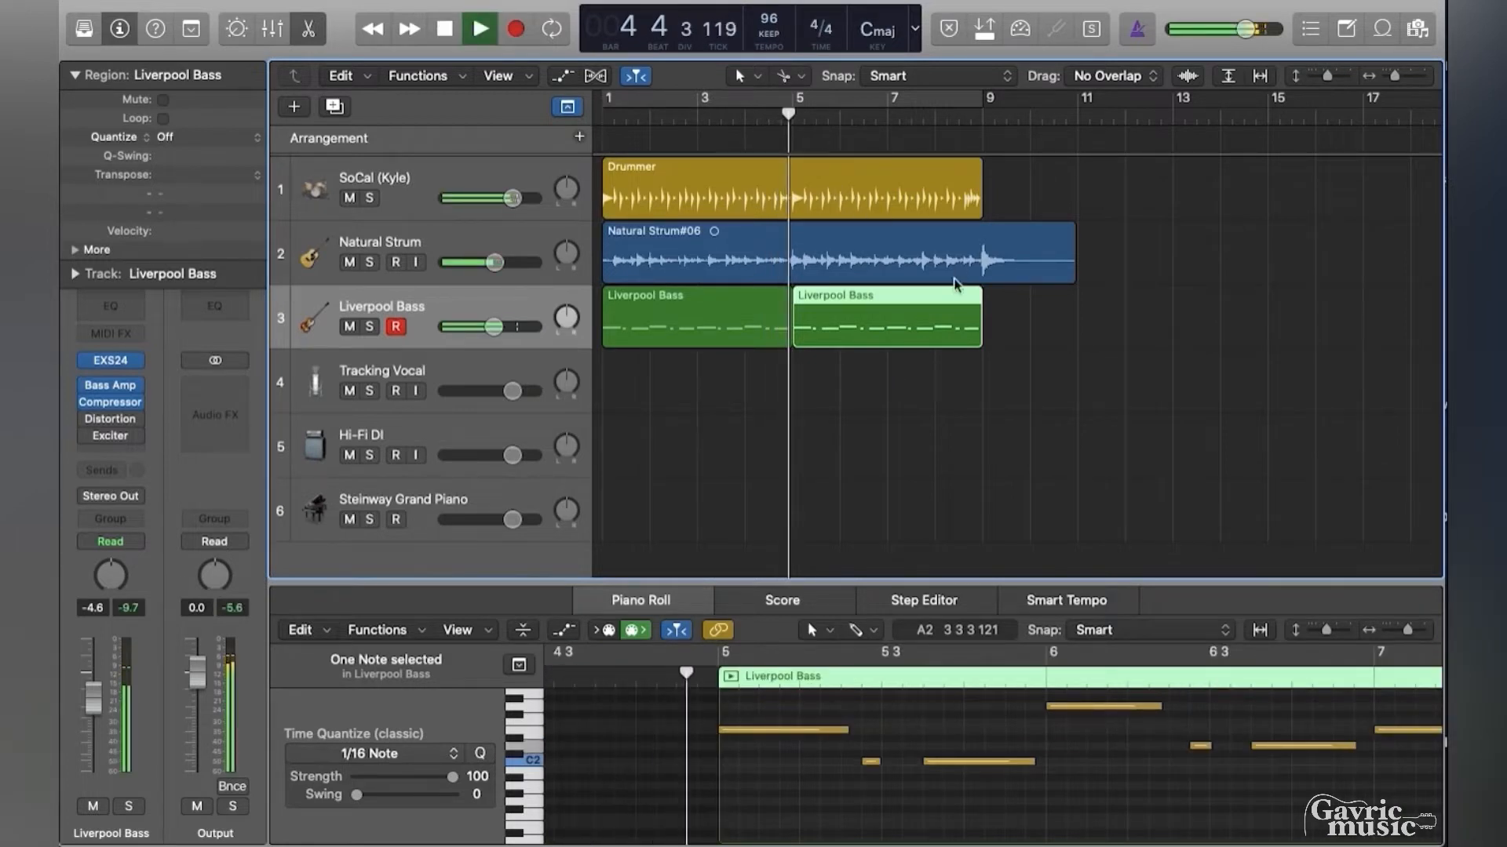
{"action": "key", "text": "space"}
Copy the second Liverpool Bass region to bar 9 and trim the copy with the Scissors Tool to end at bar 9 beat 3.
{"action": "left_click_drag", "start_coordinate": [888, 306], "coordinate": [1081, 306]}
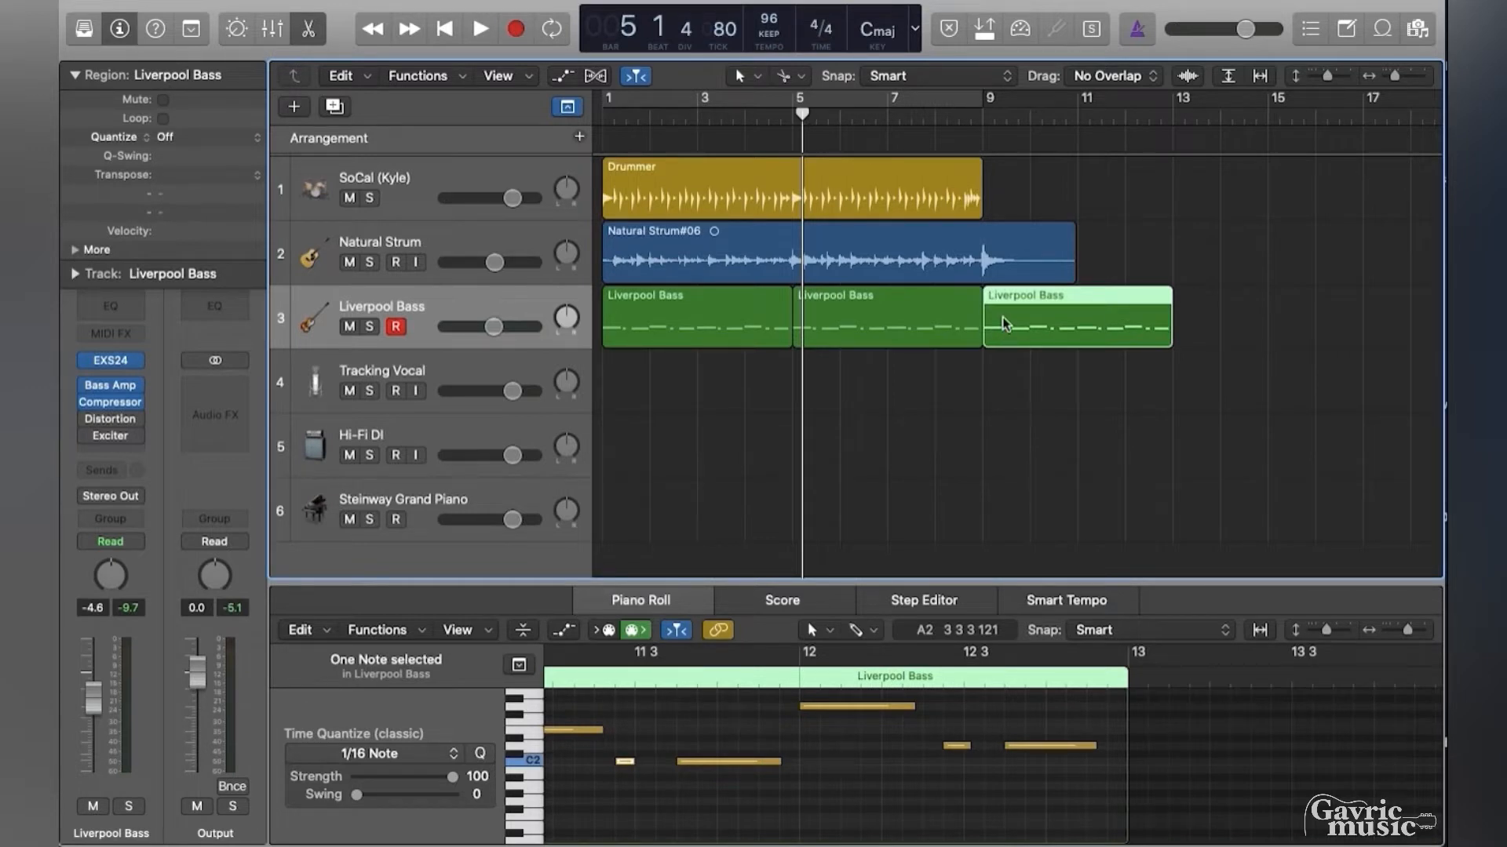
{"action": "left_click", "coordinate": [801, 76]}
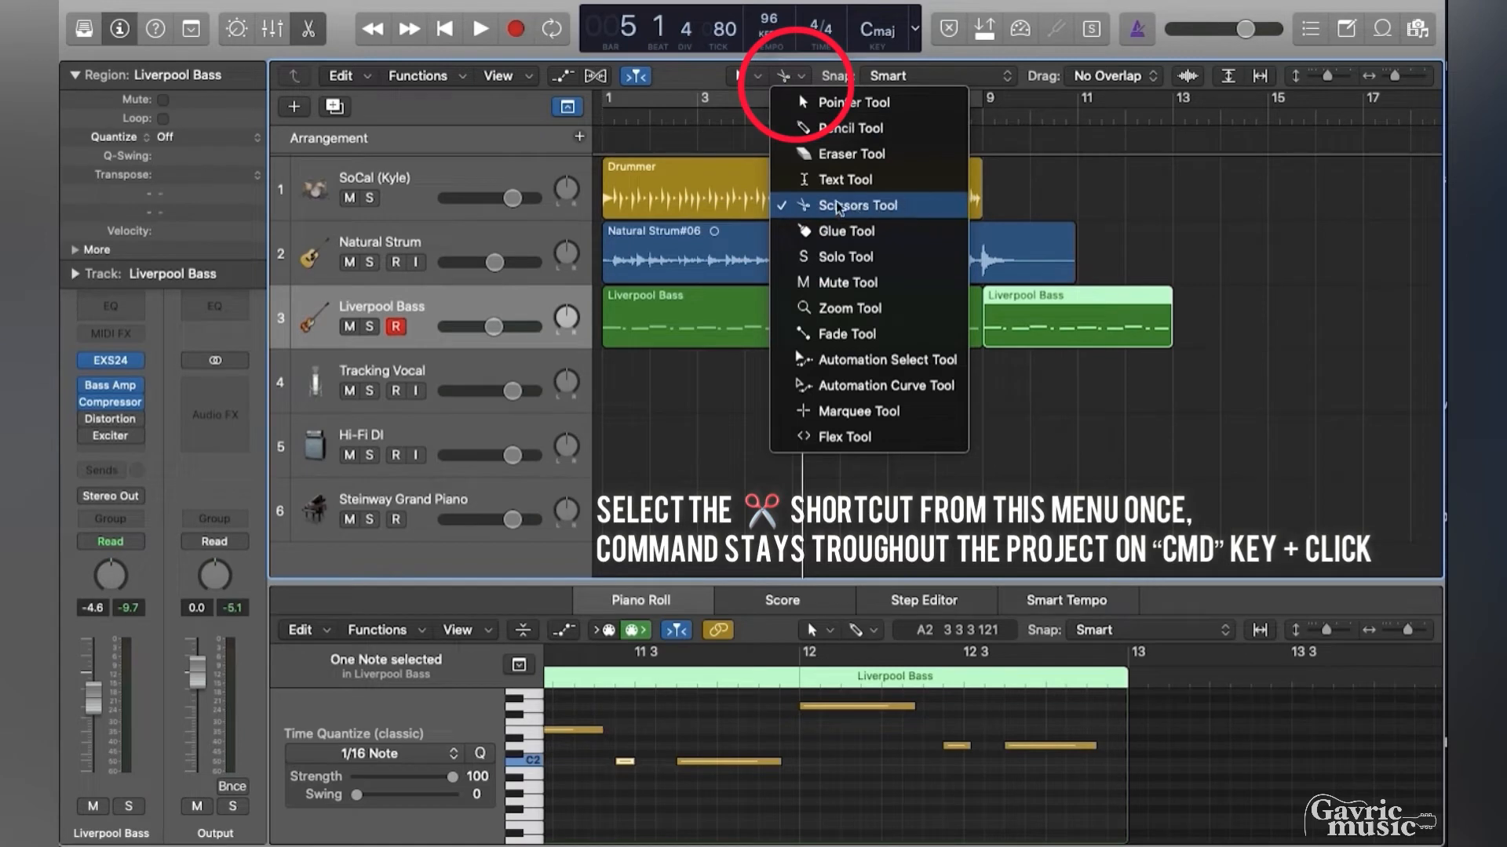
{"action": "left_click", "coordinate": [869, 209]}
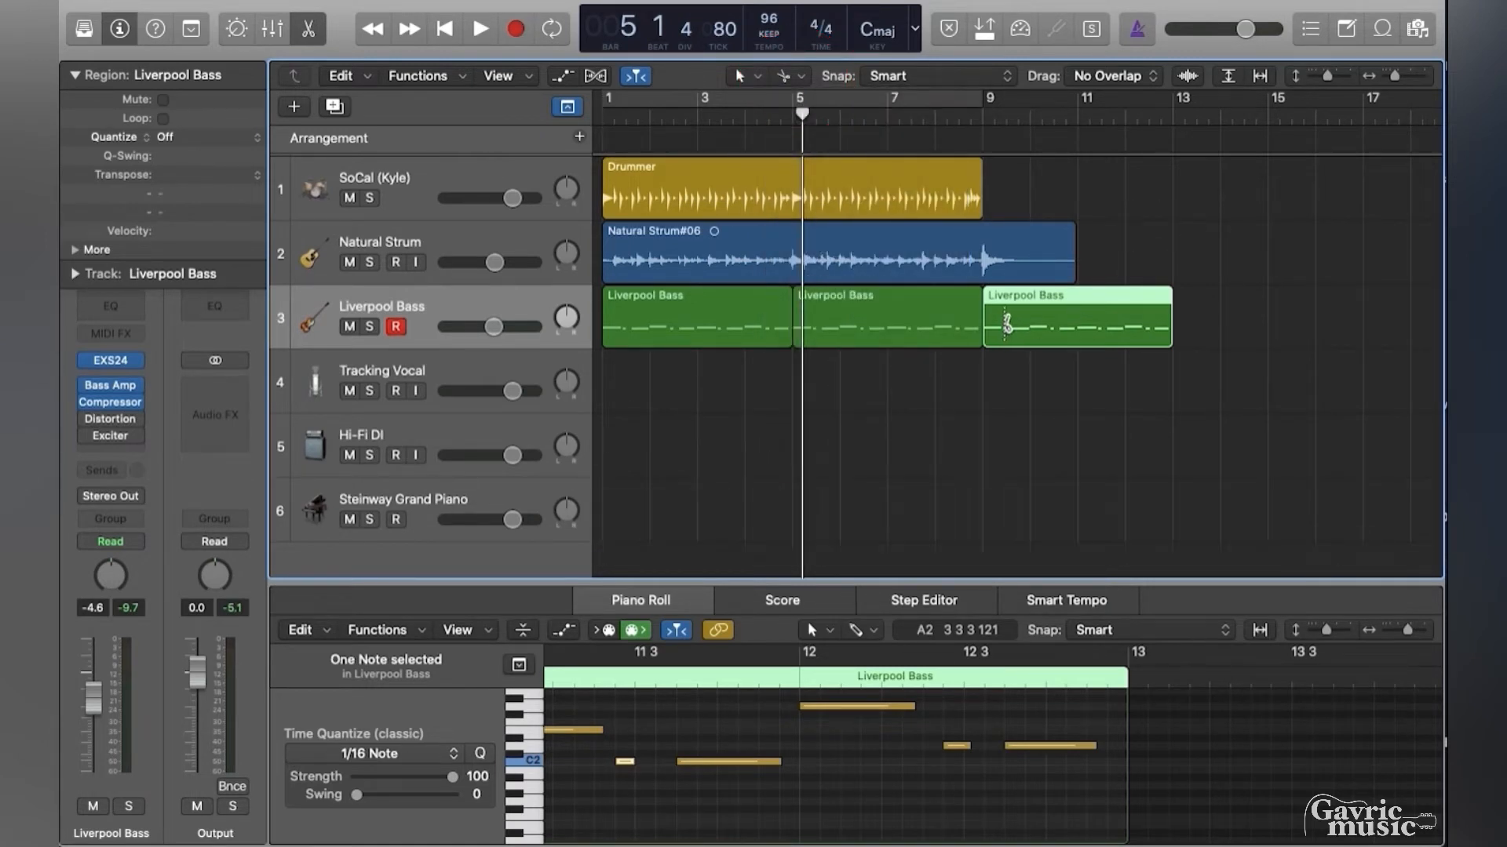
{"action": "left_click", "coordinate": [1007, 323]}
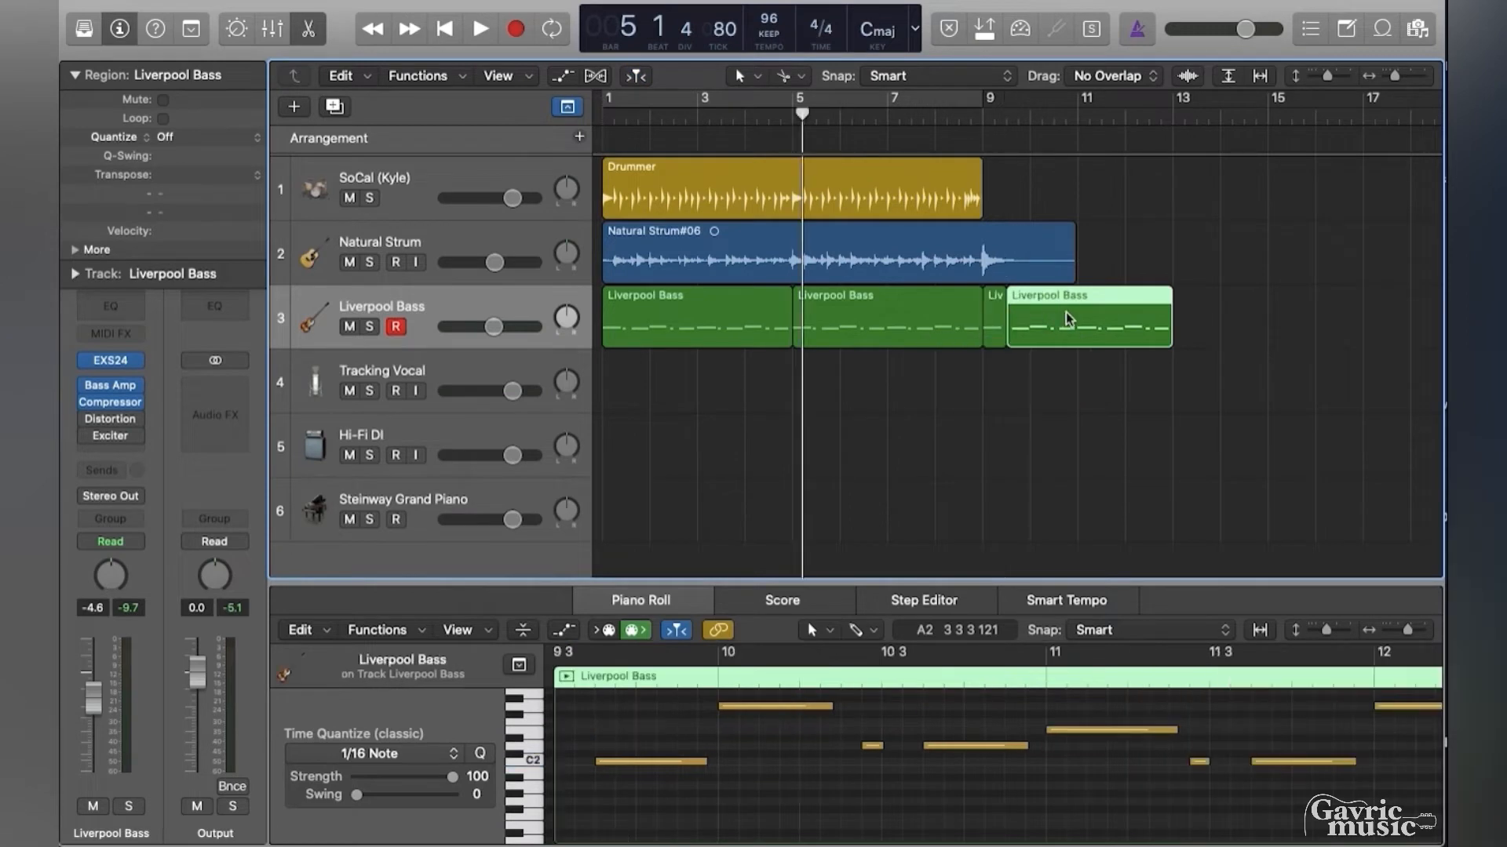
{"action": "key", "text": "Delete"}
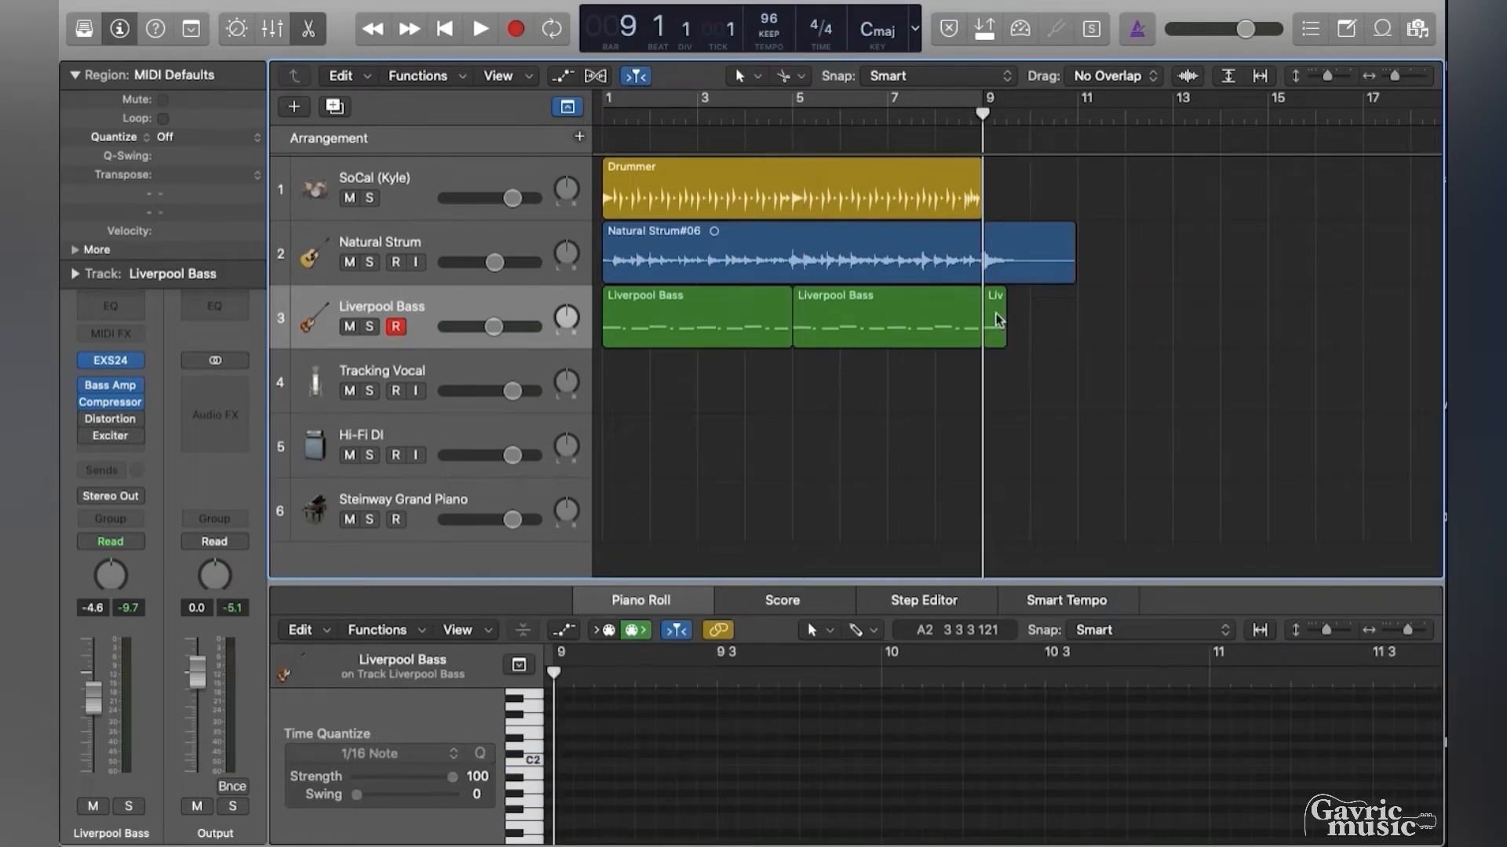
Reduce the bass region at bar 9 to a single sustained E note reaching late into bar 10, extending the region to bar 11.
{"action": "left_click", "coordinate": [996, 319]}
{"action": "left_click", "coordinate": [708, 762]}
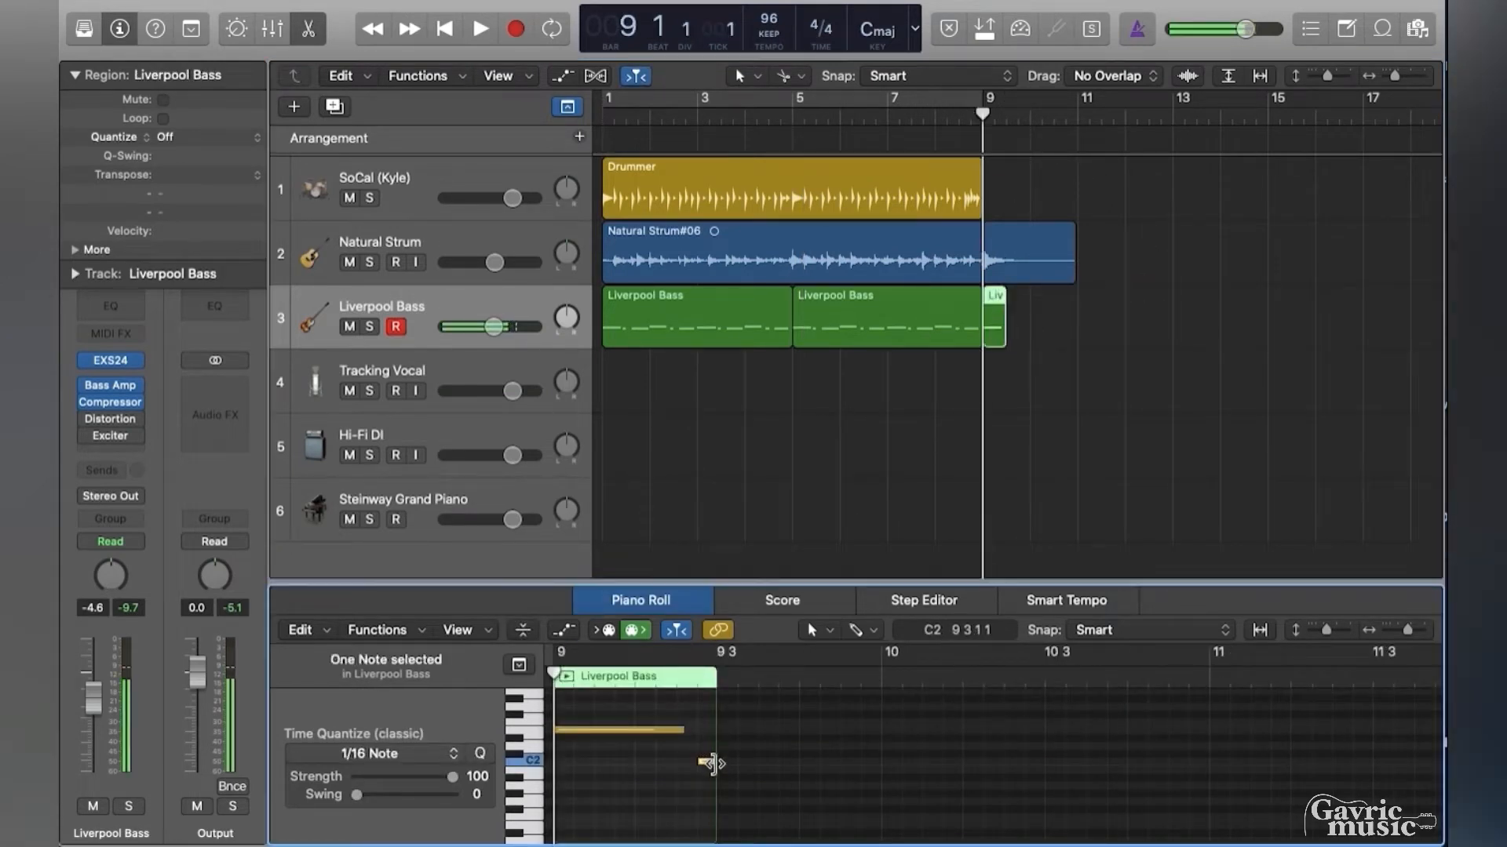
{"action": "left_click_drag", "start_coordinate": [711, 766], "coordinate": [880, 733]}
{"action": "left_click_drag", "start_coordinate": [1005, 340], "coordinate": [1077, 340]}
{"action": "left_click_drag", "start_coordinate": [887, 736], "coordinate": [1110, 727]}
Play the arrangement from bar 1 into bar 5 to check the bass line.
{"action": "key", "text": "Return"}
{"action": "key", "text": "space"}
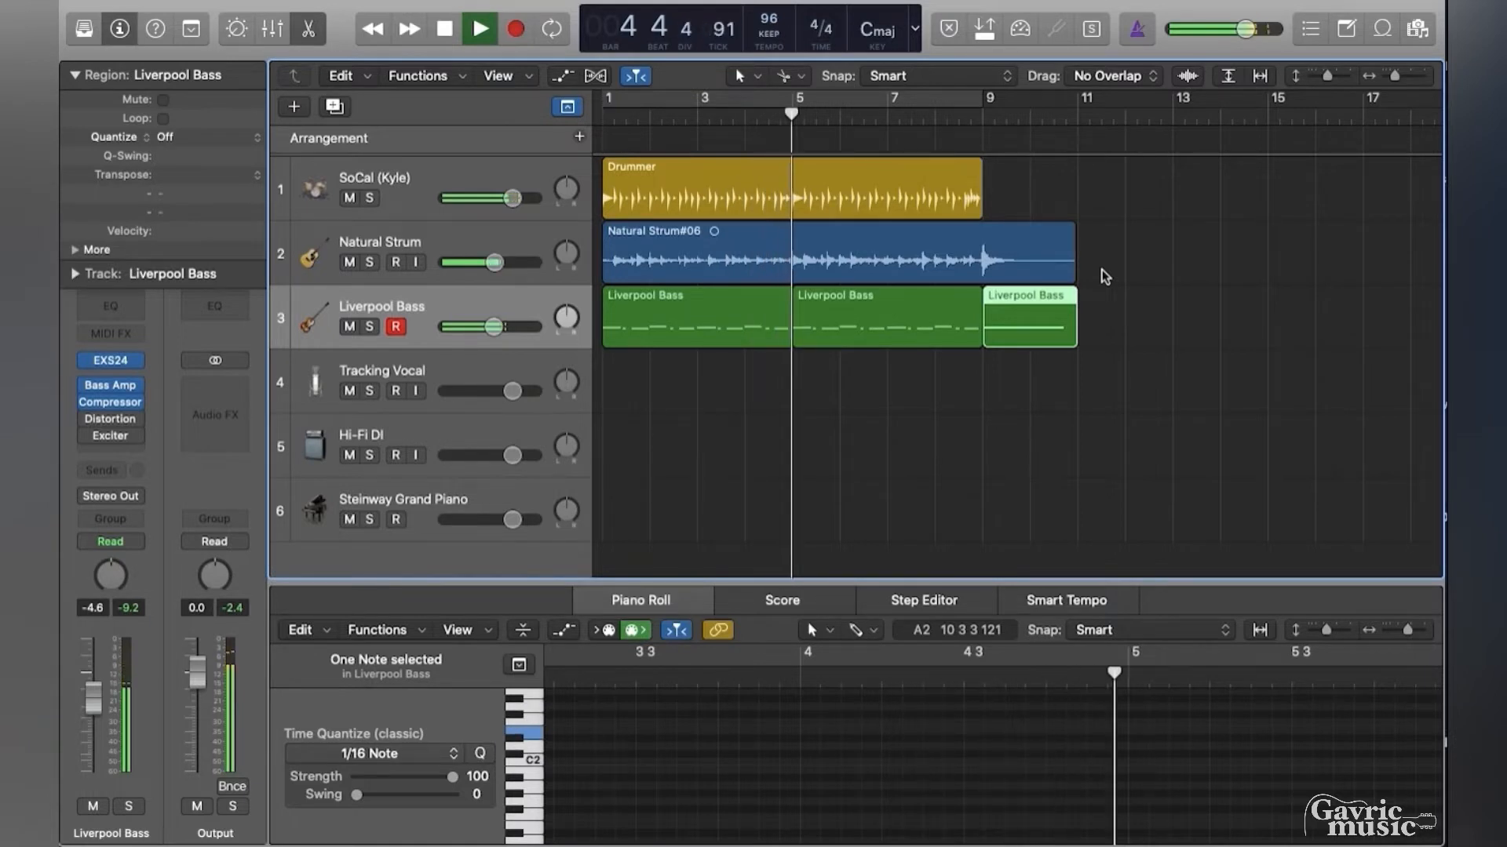
{"action": "key", "text": "space"}
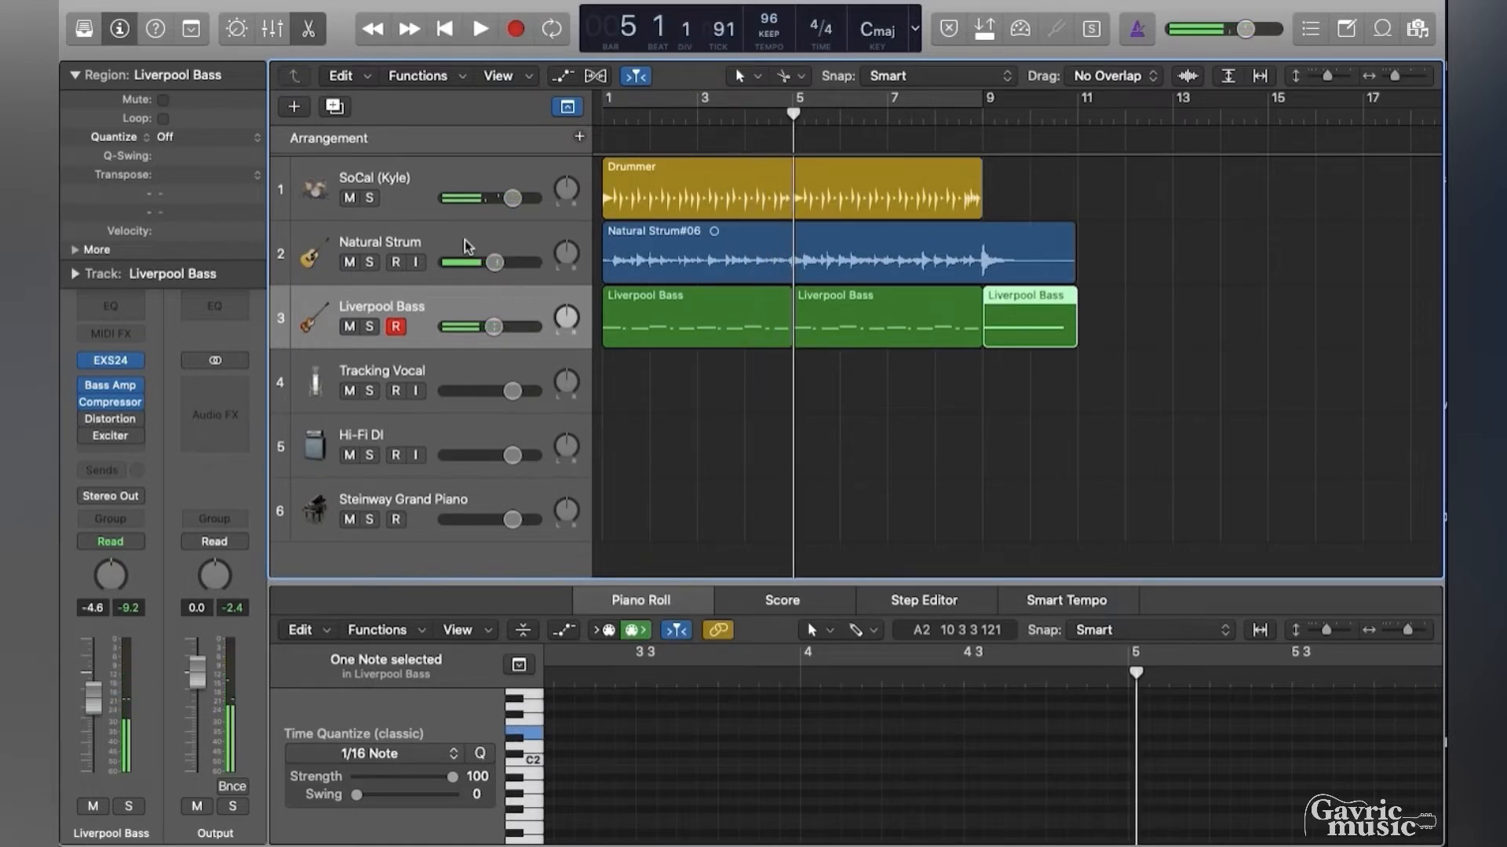
Duplicate the Natural Strum track to get an empty second acoustic guitar track.
{"action": "left_click", "coordinate": [467, 246]}
{"action": "key", "text": "super+d"}
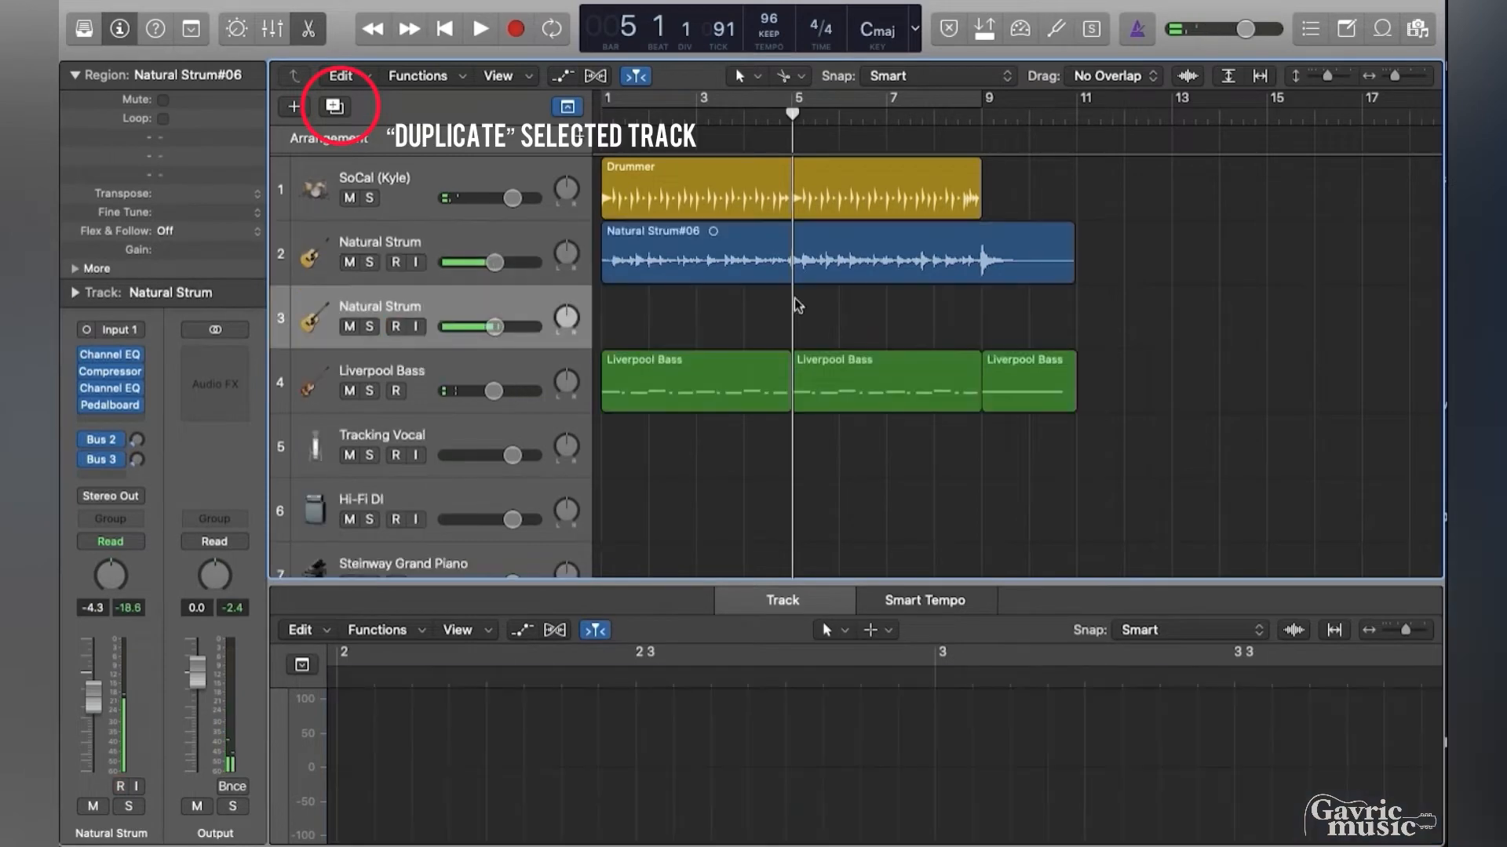
Split the Natural Strum region at bars 5 and 9 and copy its bar 5–9 part to bar 1 of the duplicate track.
{"action": "left_click", "coordinate": [793, 259], "text": "super"}
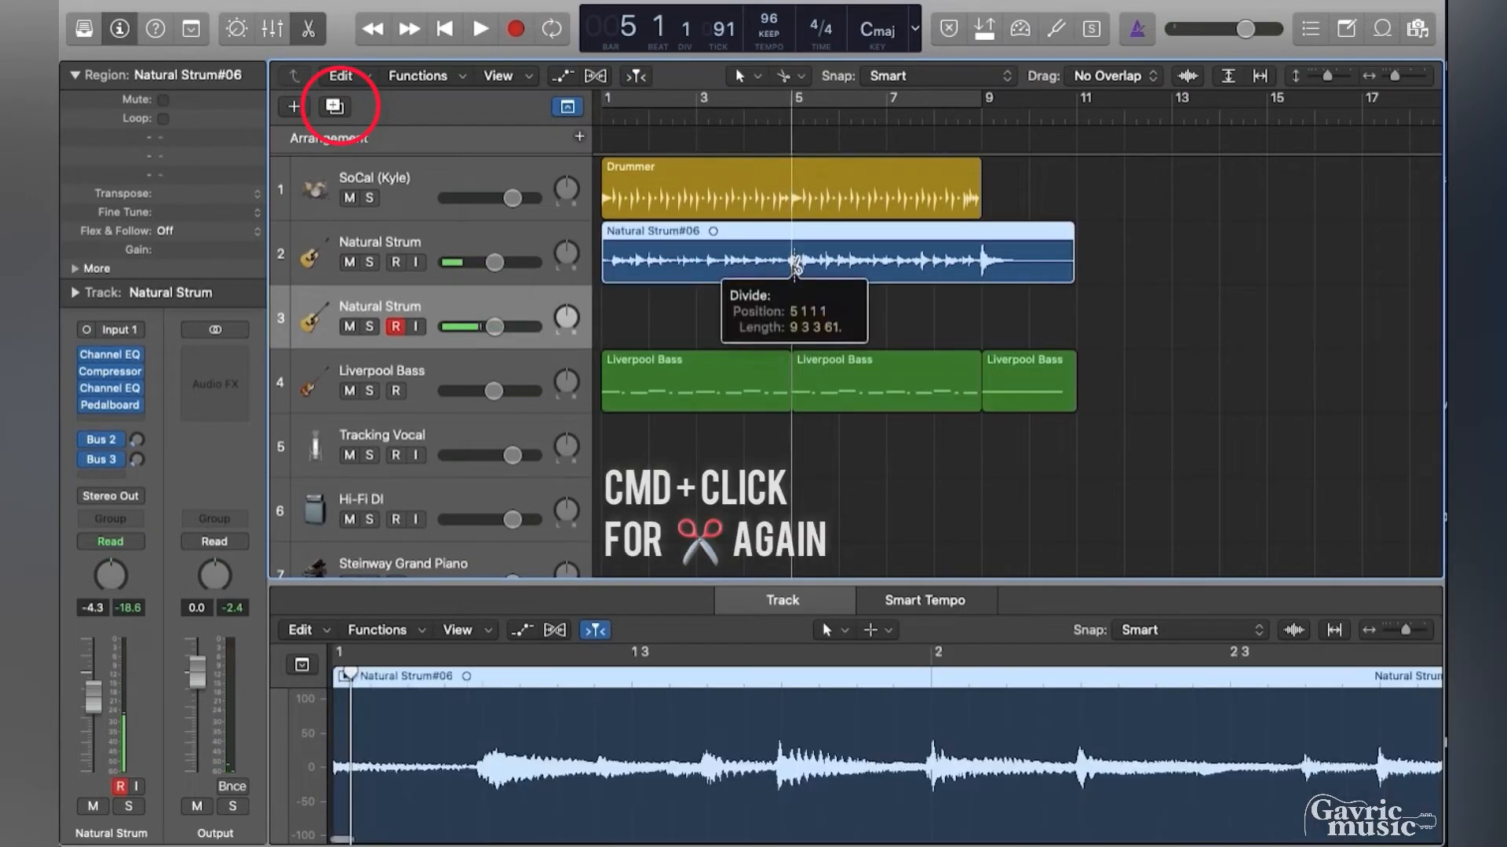
{"action": "left_click", "coordinate": [981, 262], "text": "super"}
{"action": "left_click_drag", "start_coordinate": [751, 316], "coordinate": [689, 320]}
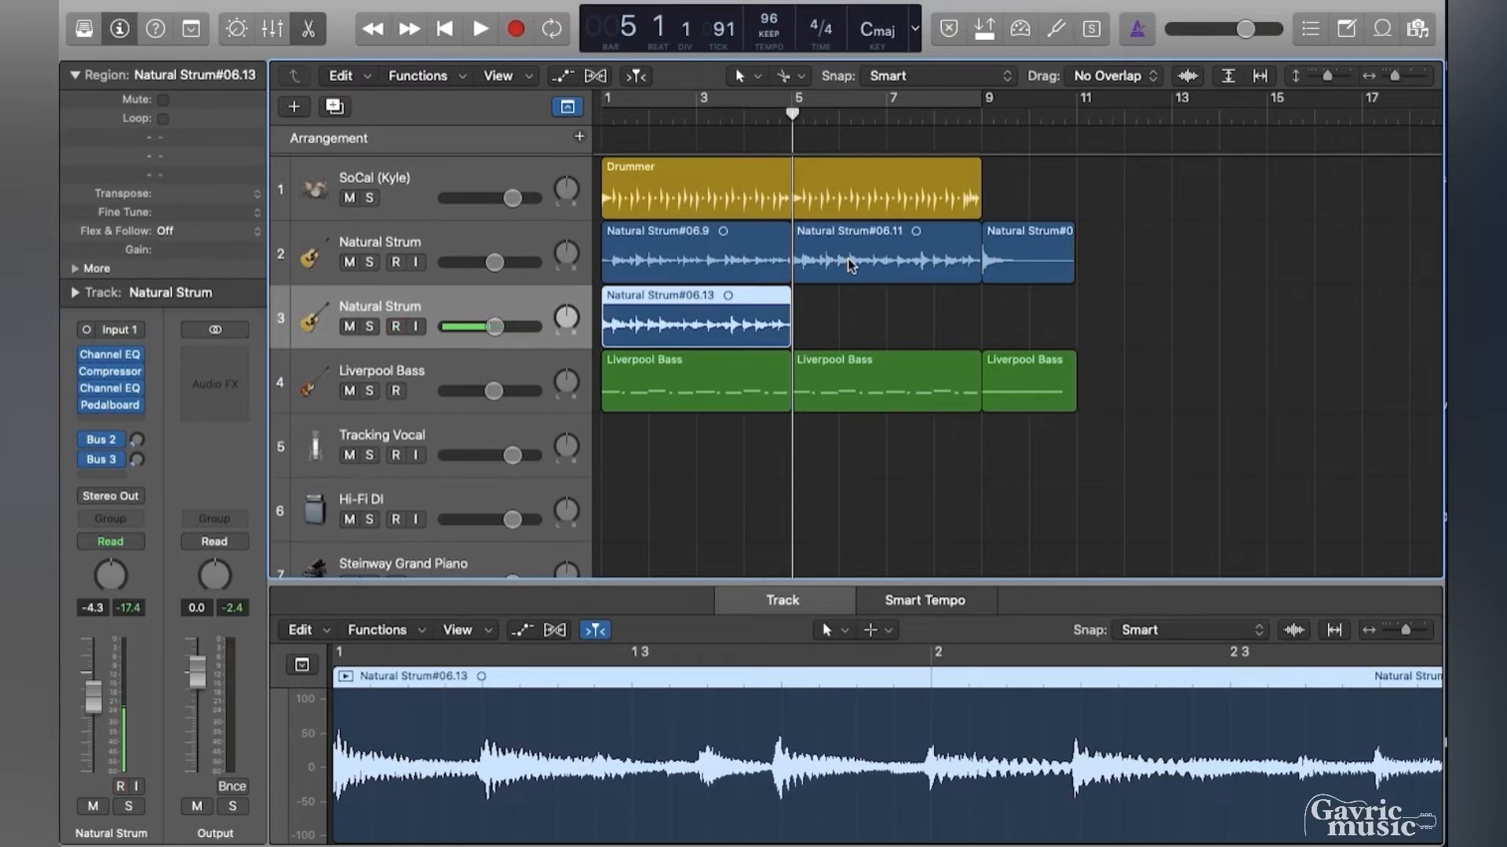
Pan the first Natural Strum track to -44 and the second to +41, and copy the bar 1–5 guitar region to bar 5 of the second.
{"action": "left_click_drag", "start_coordinate": [565, 253], "coordinate": [566, 273]}
{"action": "left_click_drag", "start_coordinate": [569, 328], "coordinate": [571, 316]}
{"action": "left_click_drag", "start_coordinate": [718, 257], "coordinate": [865, 325]}
{"action": "key", "text": "alt"}
{"action": "key", "text": "Return"}
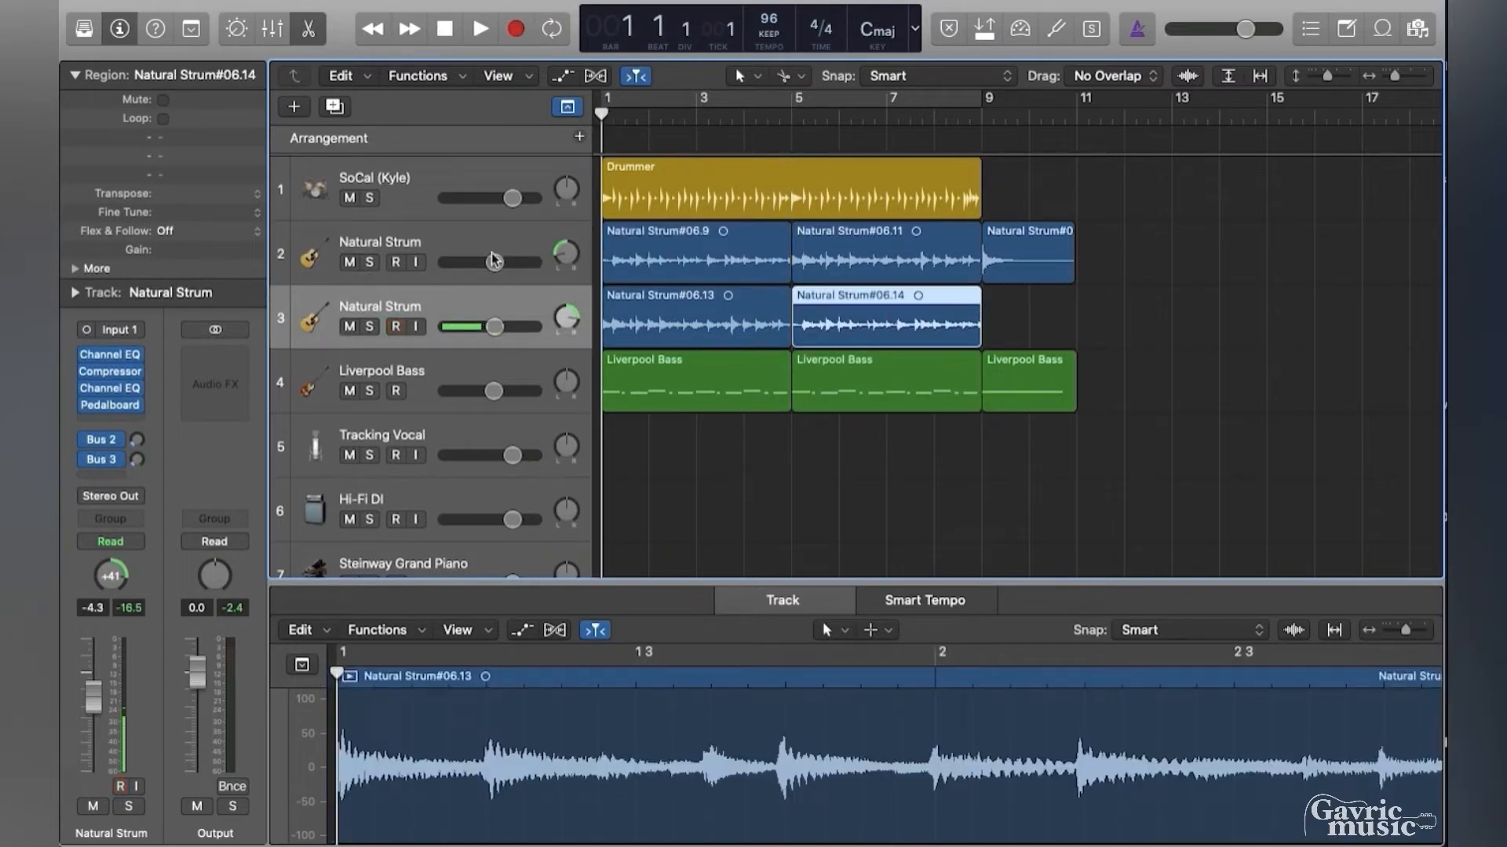
Balance the guitars against playback, setting the first Natural Strum track to about -8.4 dB and the second to -10.0 dB.
{"action": "left_click_drag", "start_coordinate": [494, 328], "coordinate": [491, 326]}
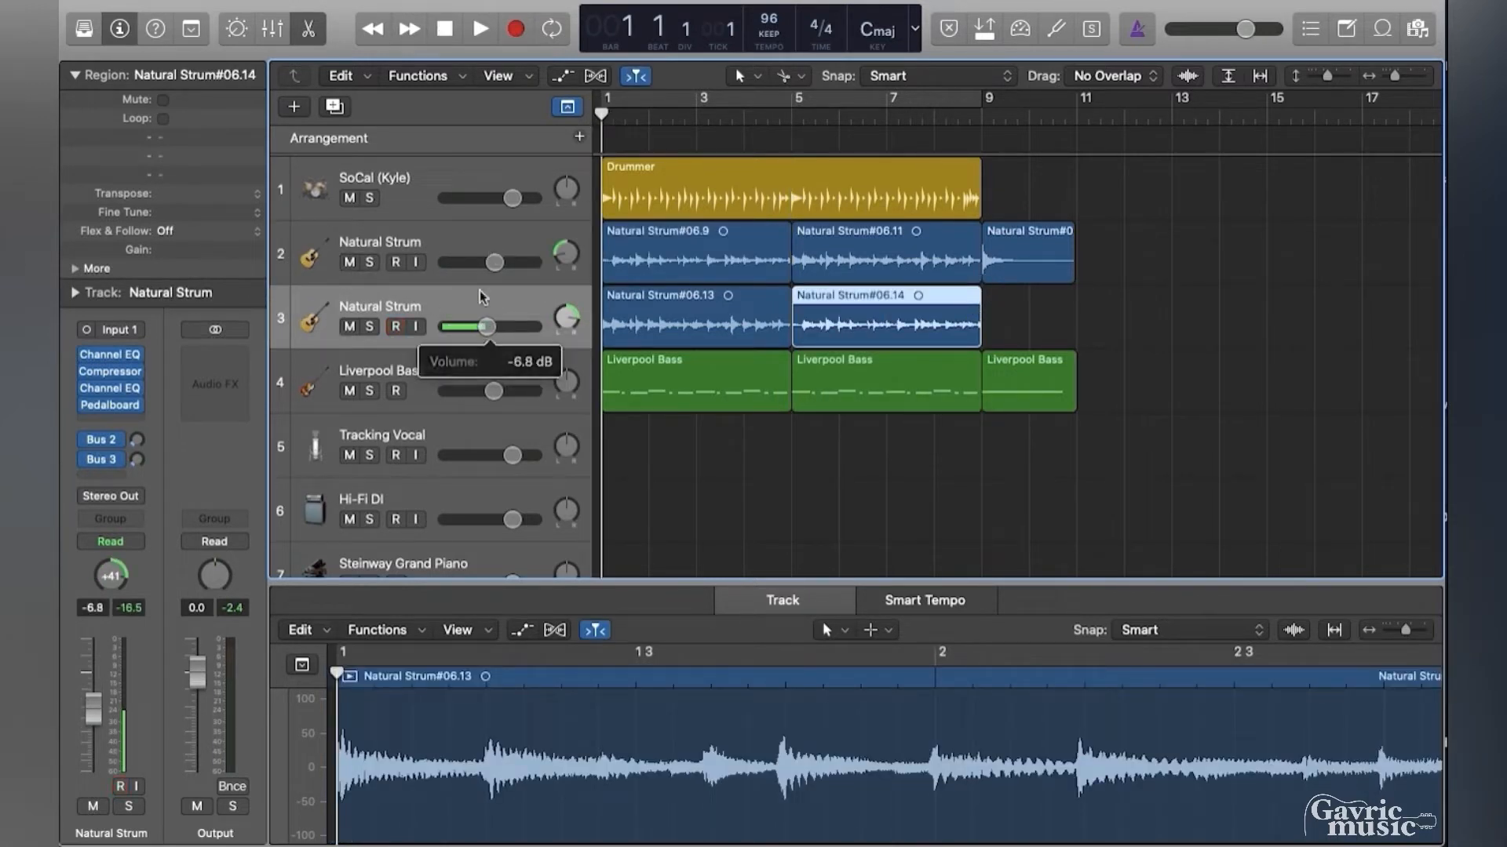
{"action": "left_click", "coordinate": [494, 264]}
{"action": "left_click_drag", "start_coordinate": [488, 262], "coordinate": [480, 262]}
{"action": "key", "text": "space"}
{"action": "left_click_drag", "start_coordinate": [486, 328], "coordinate": [480, 328]}
{"action": "left_click_drag", "start_coordinate": [480, 266], "coordinate": [484, 265]}
{"action": "key", "text": "space"}
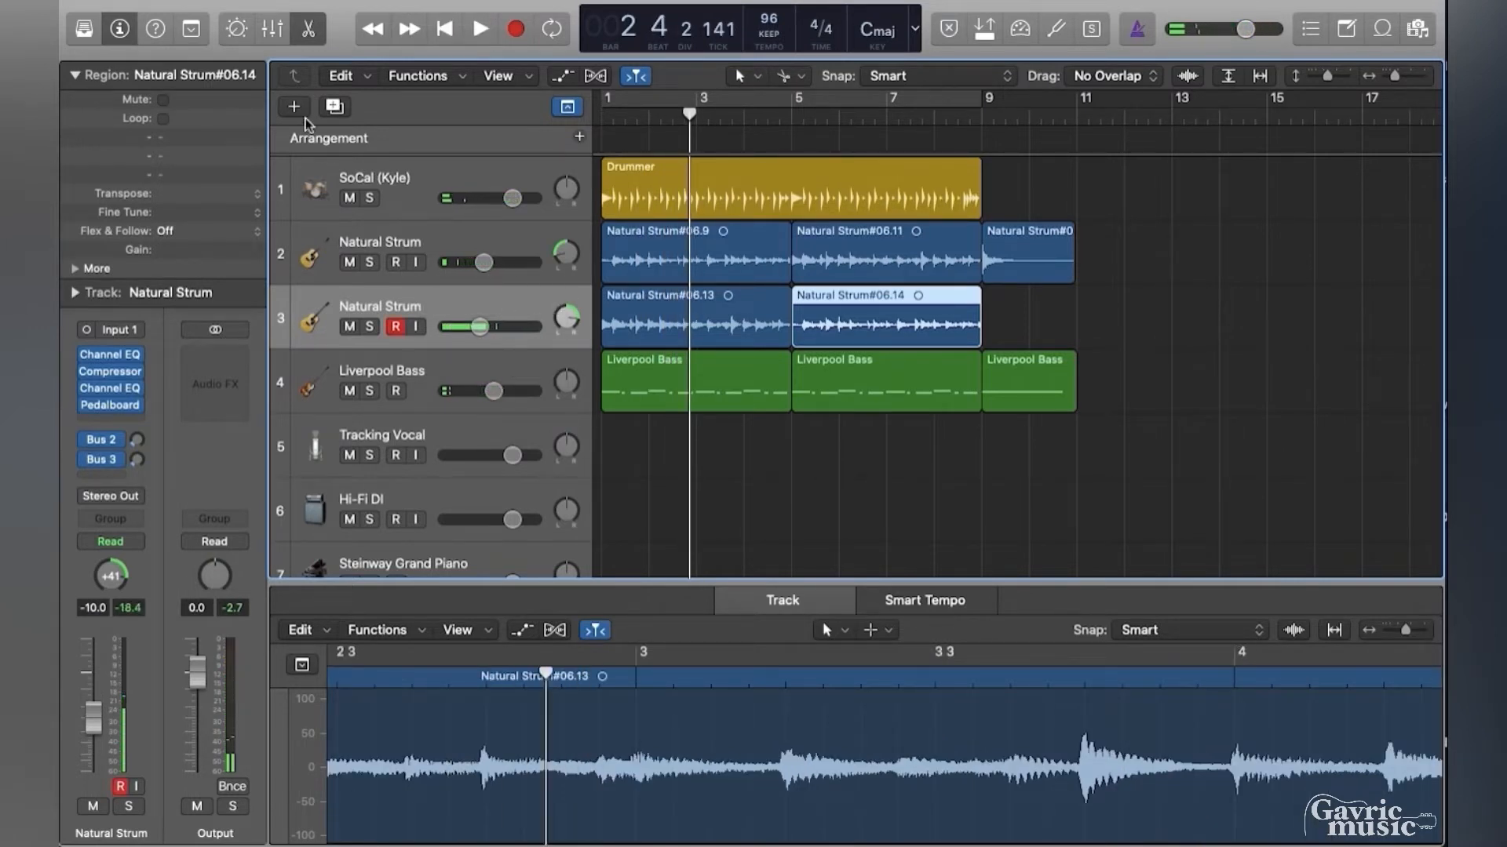
Duplicate the second Natural Strum track, centre the new track's pan and raise its volume to about -3.5 dB.
{"action": "left_click", "coordinate": [381, 286]}
{"action": "left_click", "coordinate": [335, 107]}
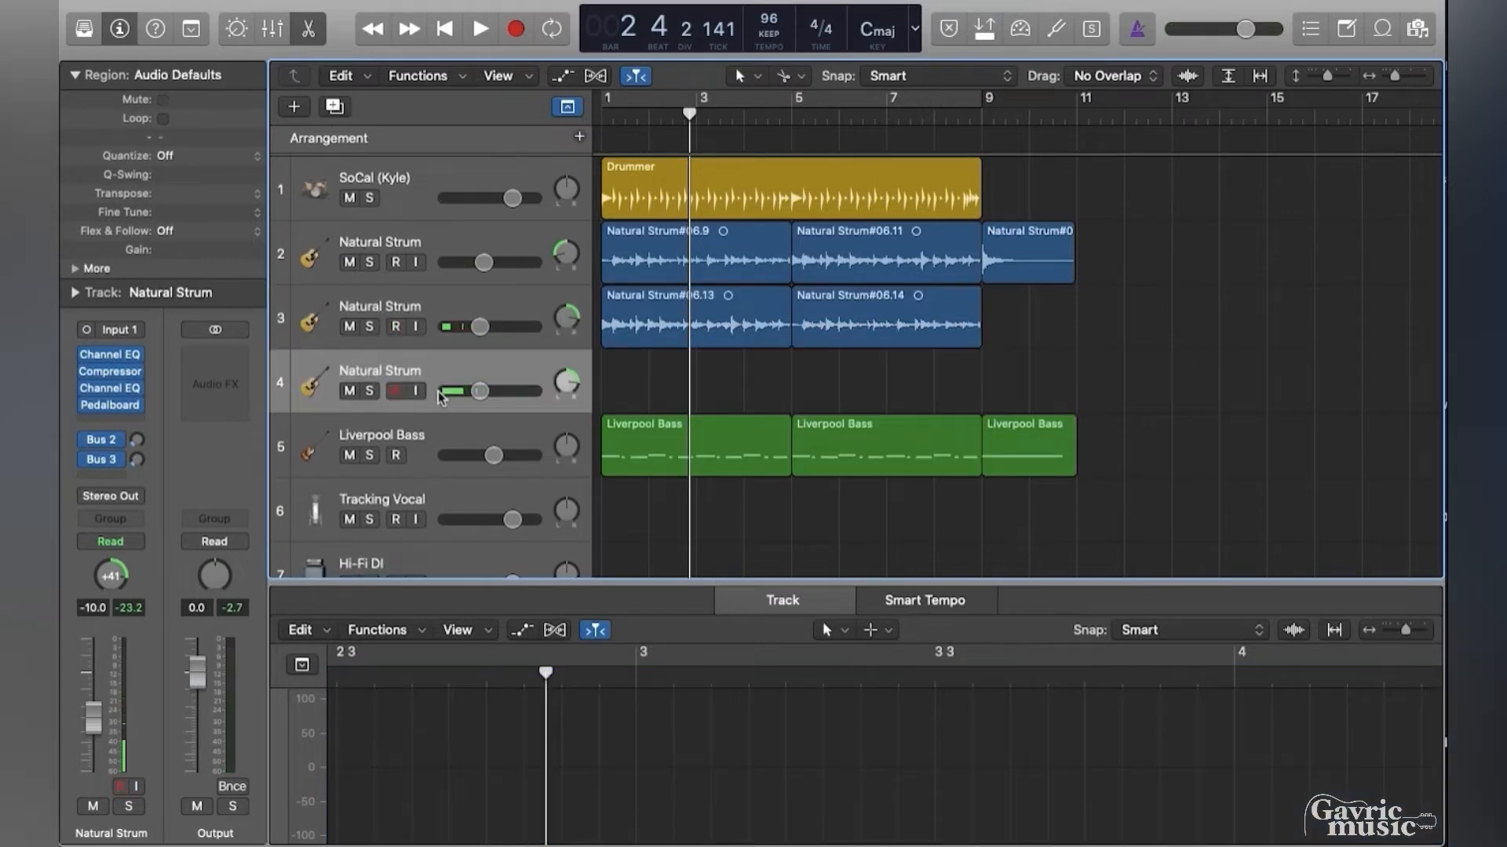
{"action": "left_click", "coordinate": [569, 391], "text": "alt"}
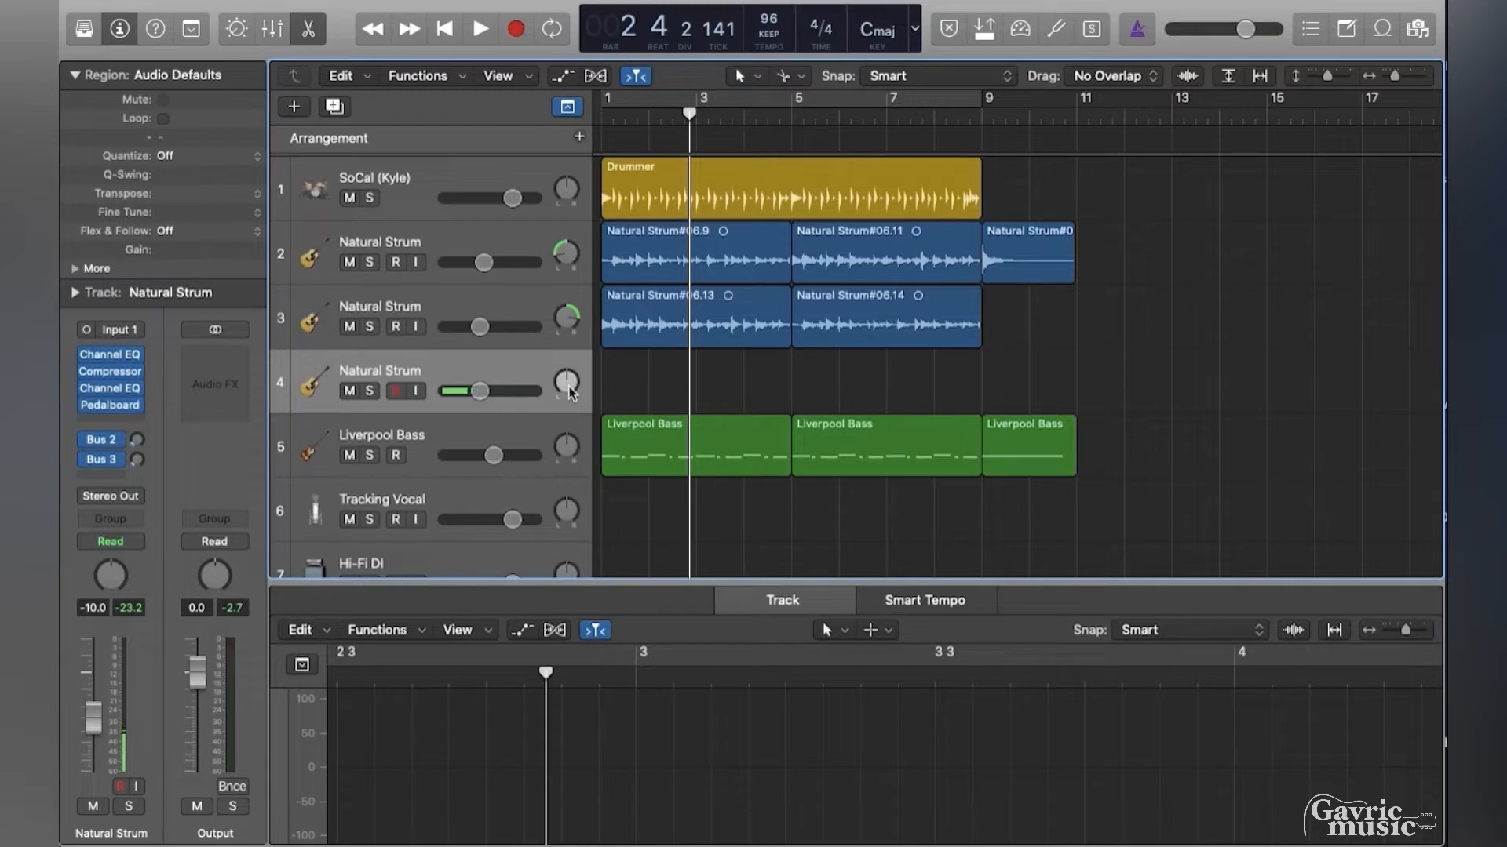
{"action": "left_click", "coordinate": [487, 391]}
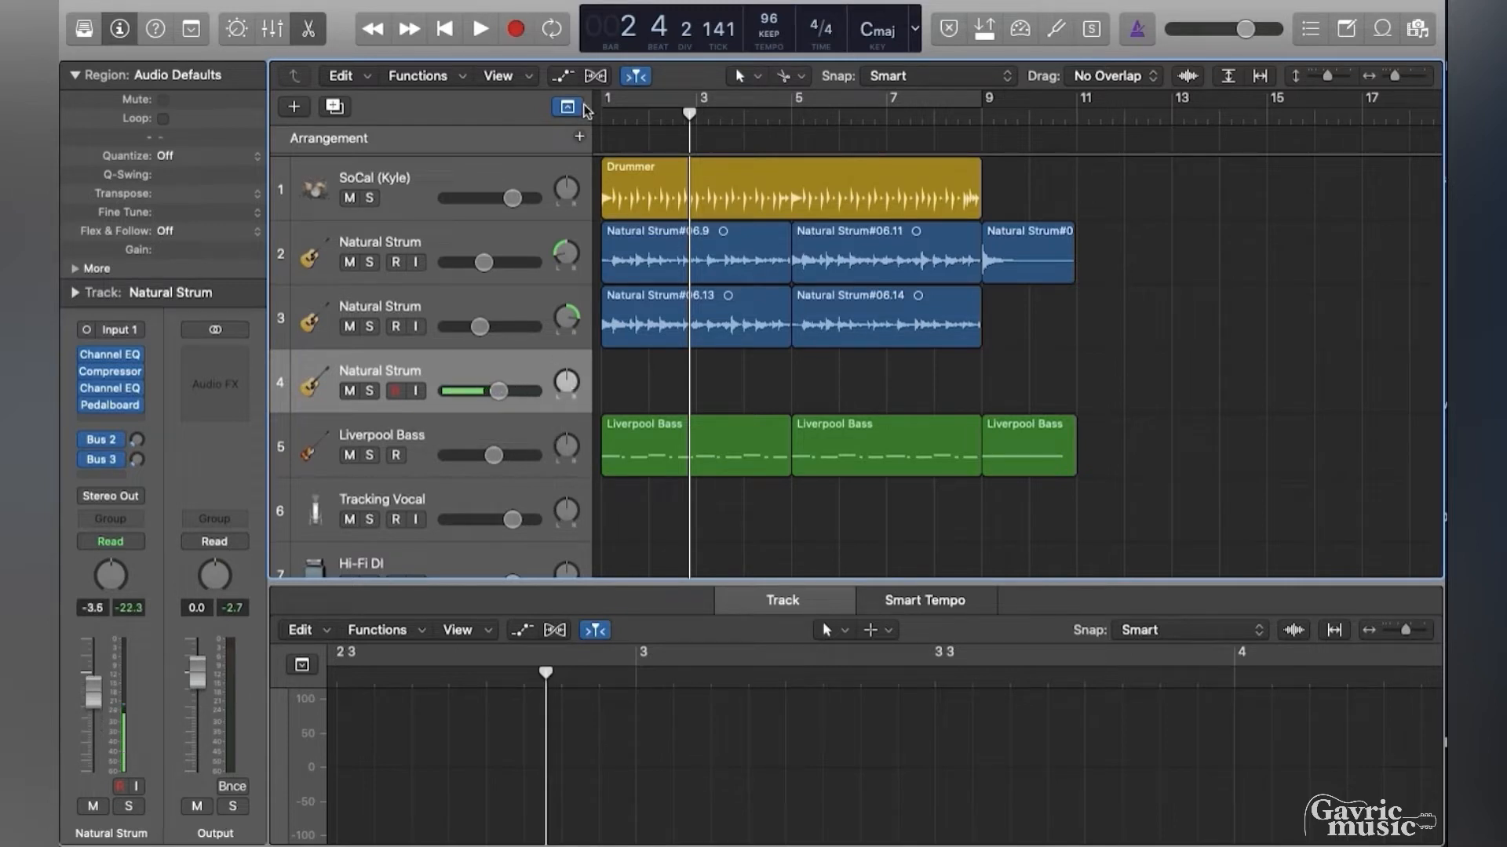
Record a third guitar part on the new Natural Strum track from bar 1 into bar 10 with input monitoring on.
{"action": "key", "text": "Return"}
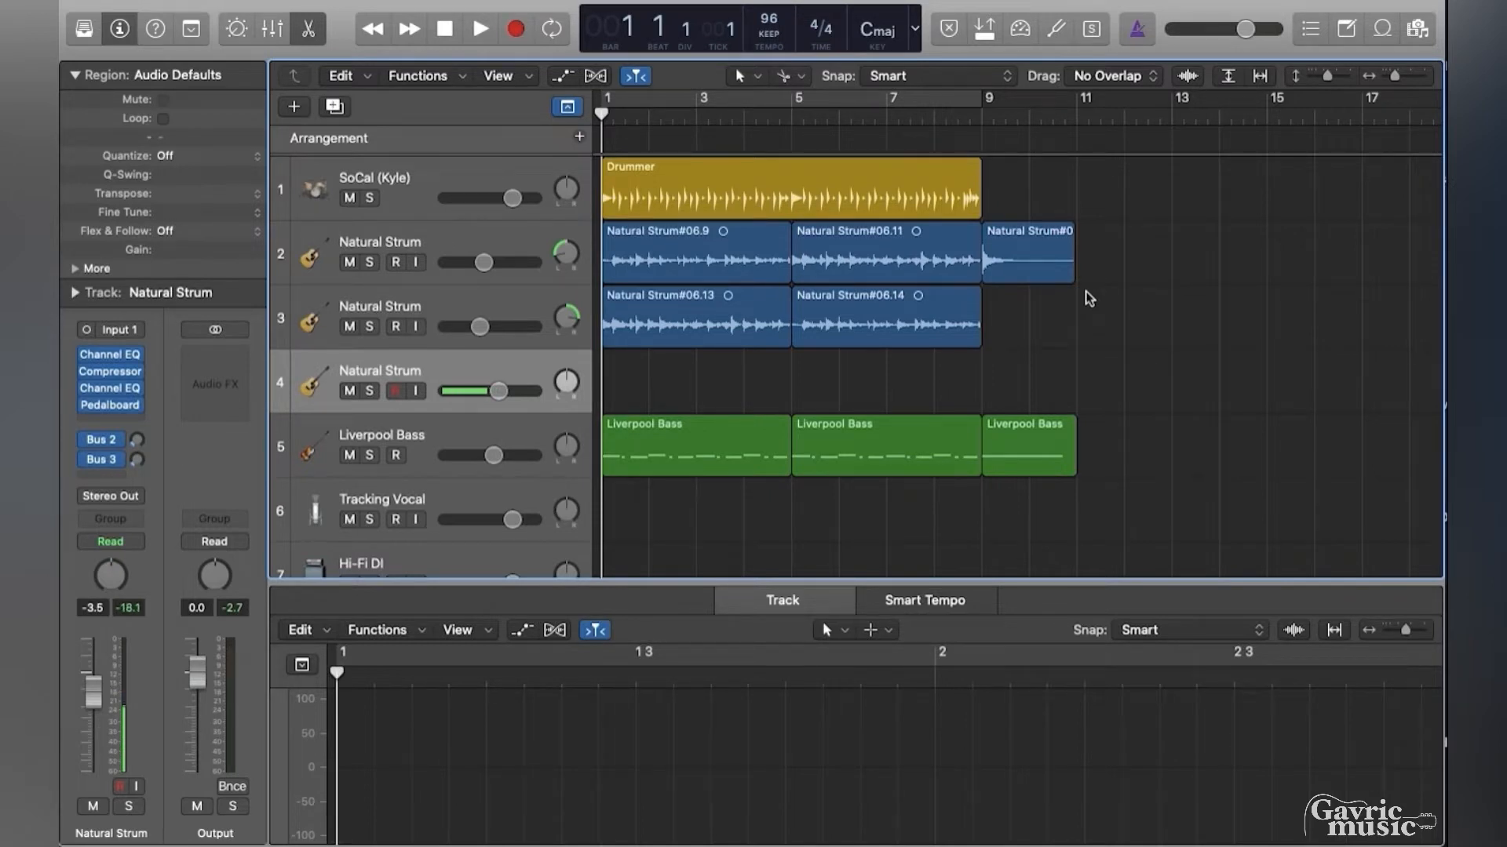
{"action": "left_click", "coordinate": [421, 392]}
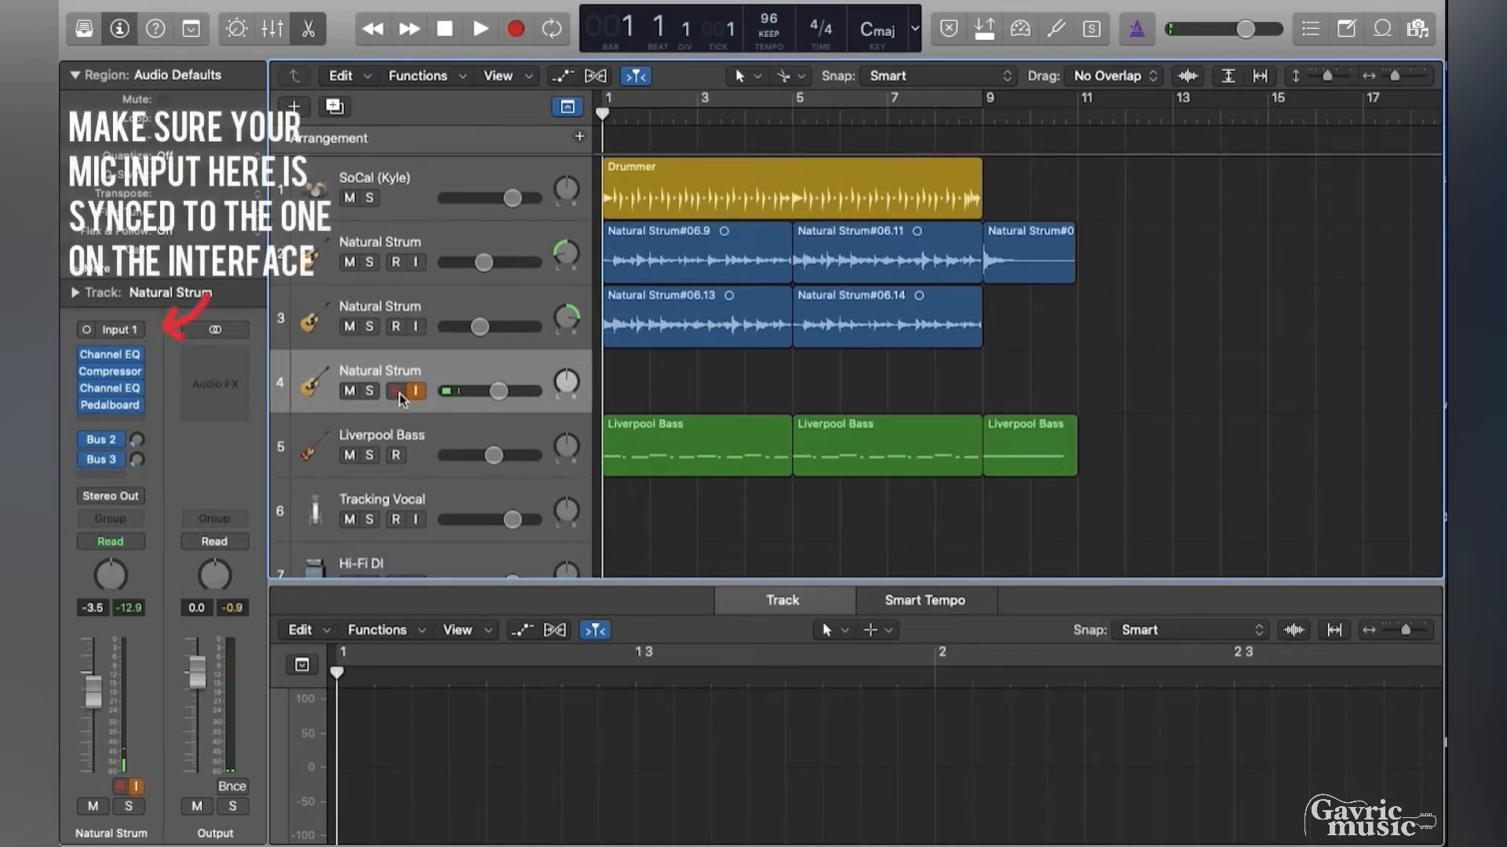
{"action": "key", "text": "r"}
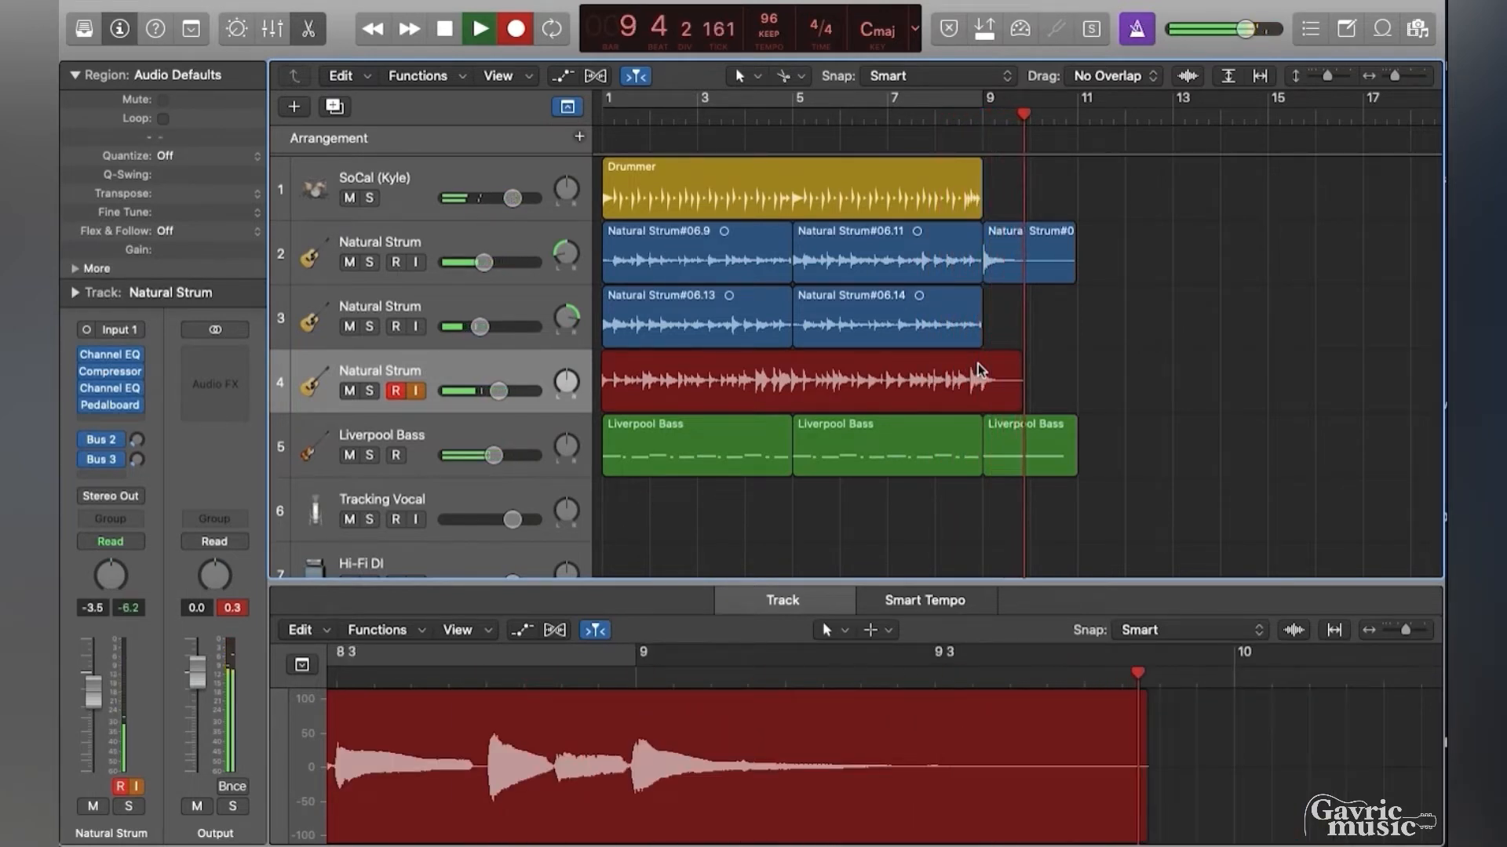
{"action": "key", "text": "space"}
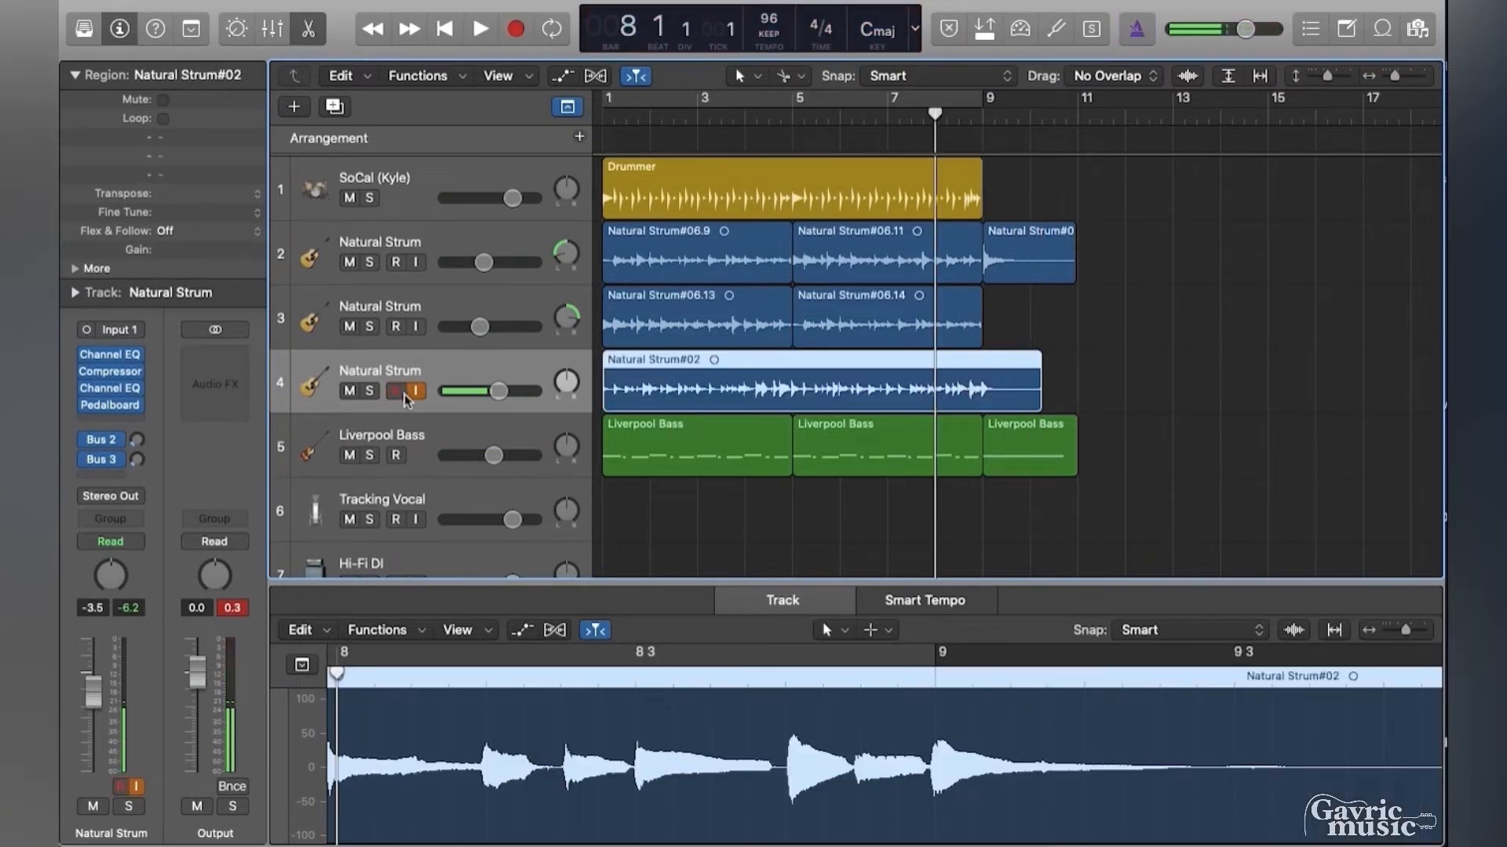
Shorten the second guitar track's bar 5 region to about bar 7 beat 3 and record an ending chord there from bar 8.
{"action": "left_click", "coordinate": [967, 320]}
{"action": "left_click_drag", "start_coordinate": [982, 333], "coordinate": [910, 333]}
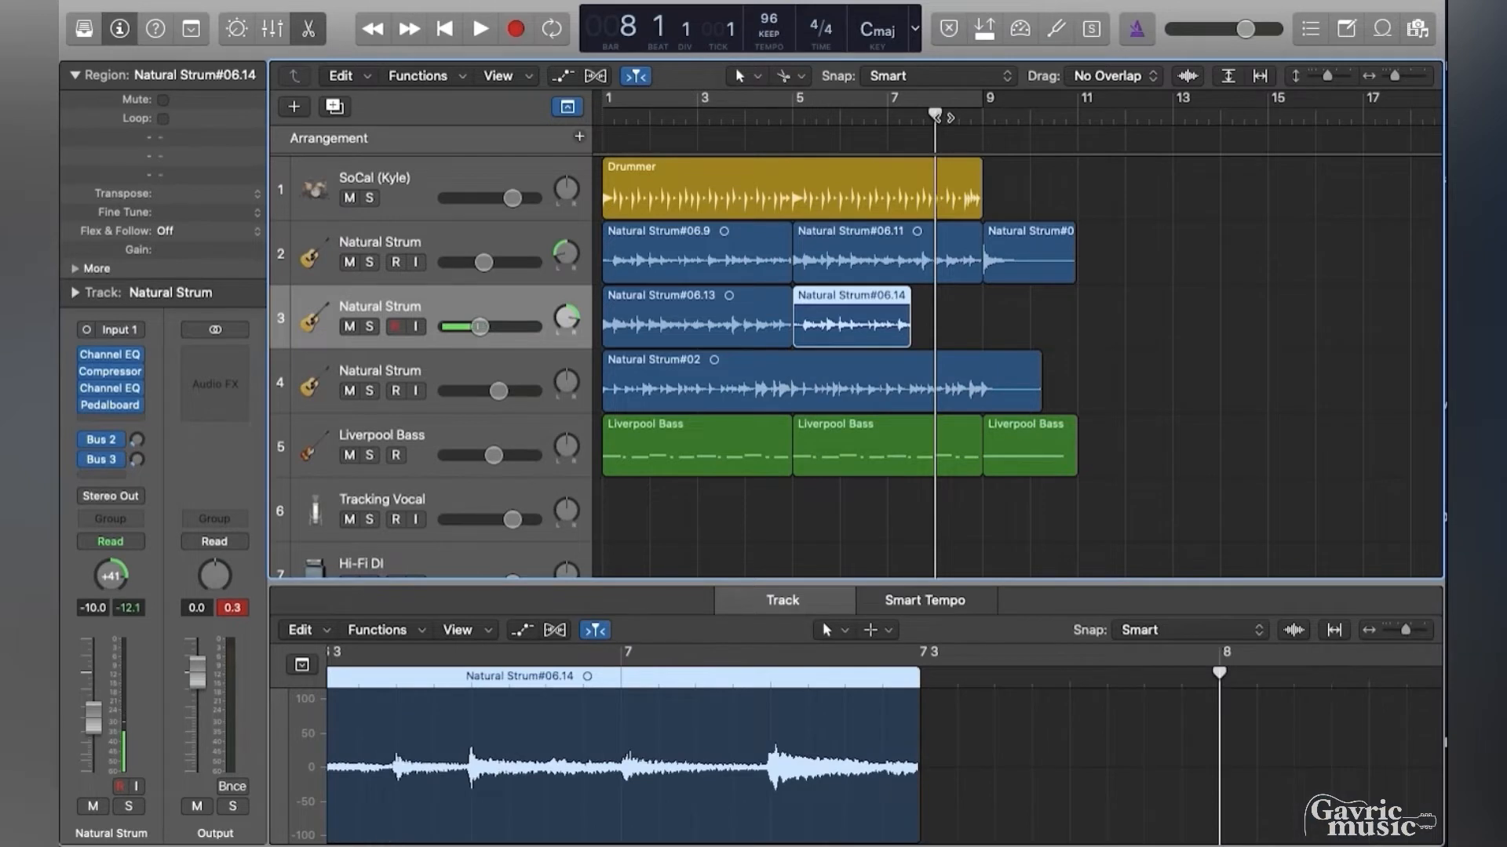
{"action": "left_click_drag", "start_coordinate": [934, 118], "coordinate": [930, 117]}
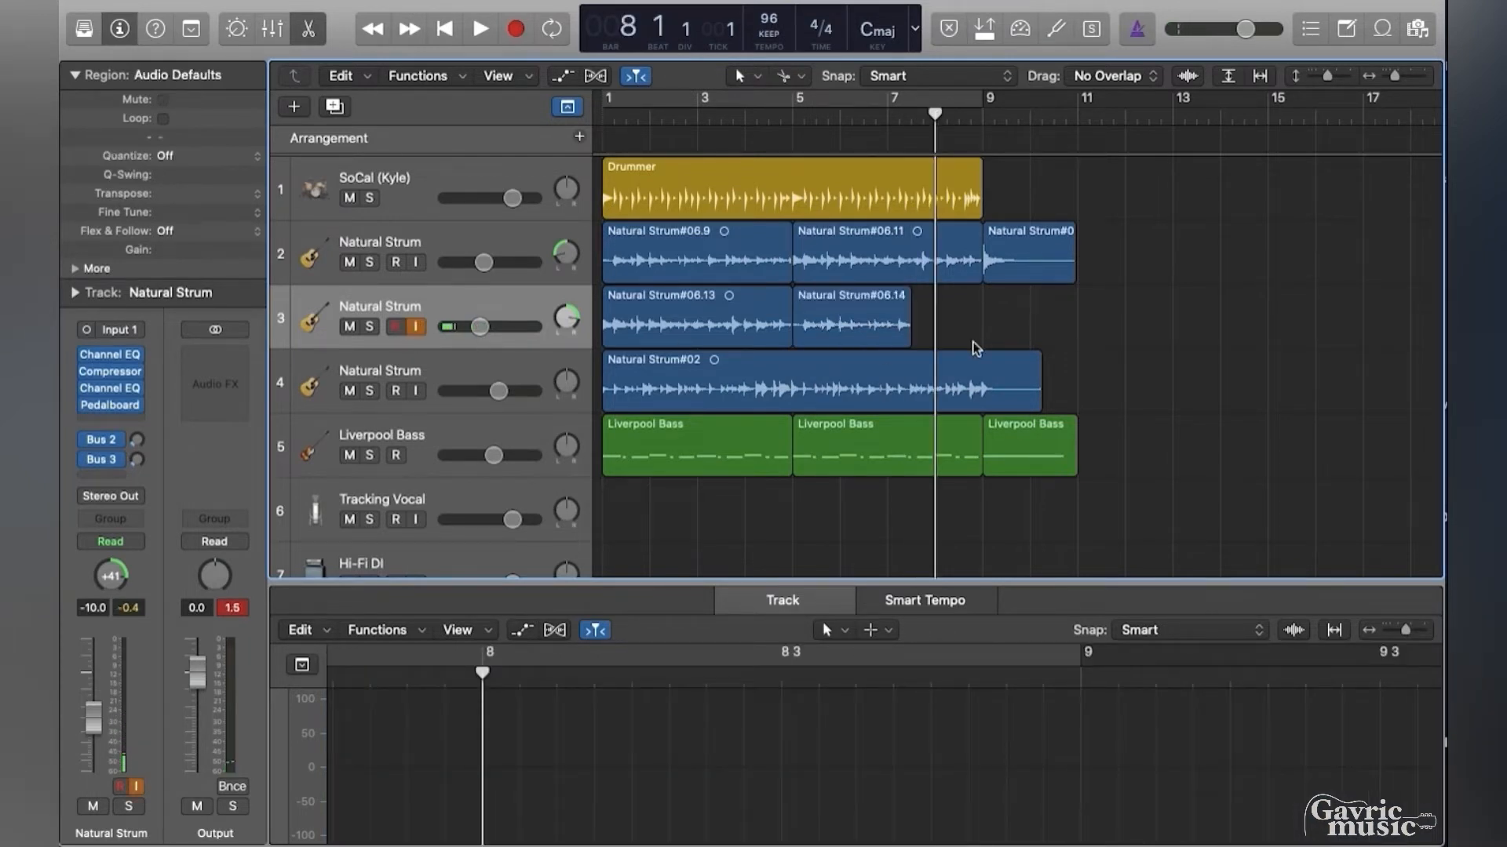
{"action": "key", "text": "r"}
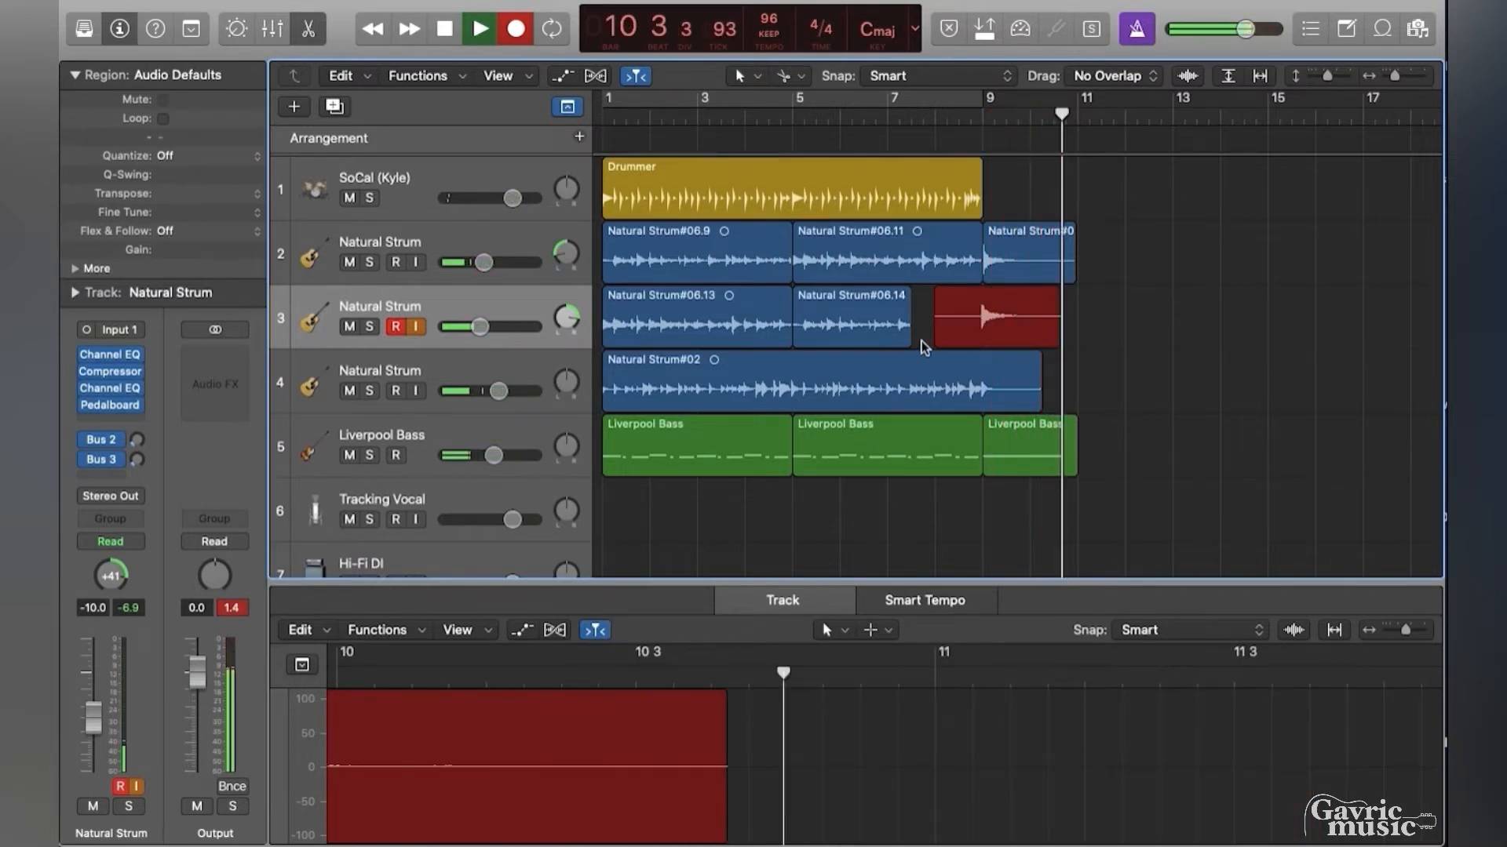
{"action": "key", "text": "space"}
Trim the silence before the ending chord, extend the bar 5 region to meet it at bar 9, and play the transition.
{"action": "left_click_drag", "start_coordinate": [938, 344], "coordinate": [972, 345]}
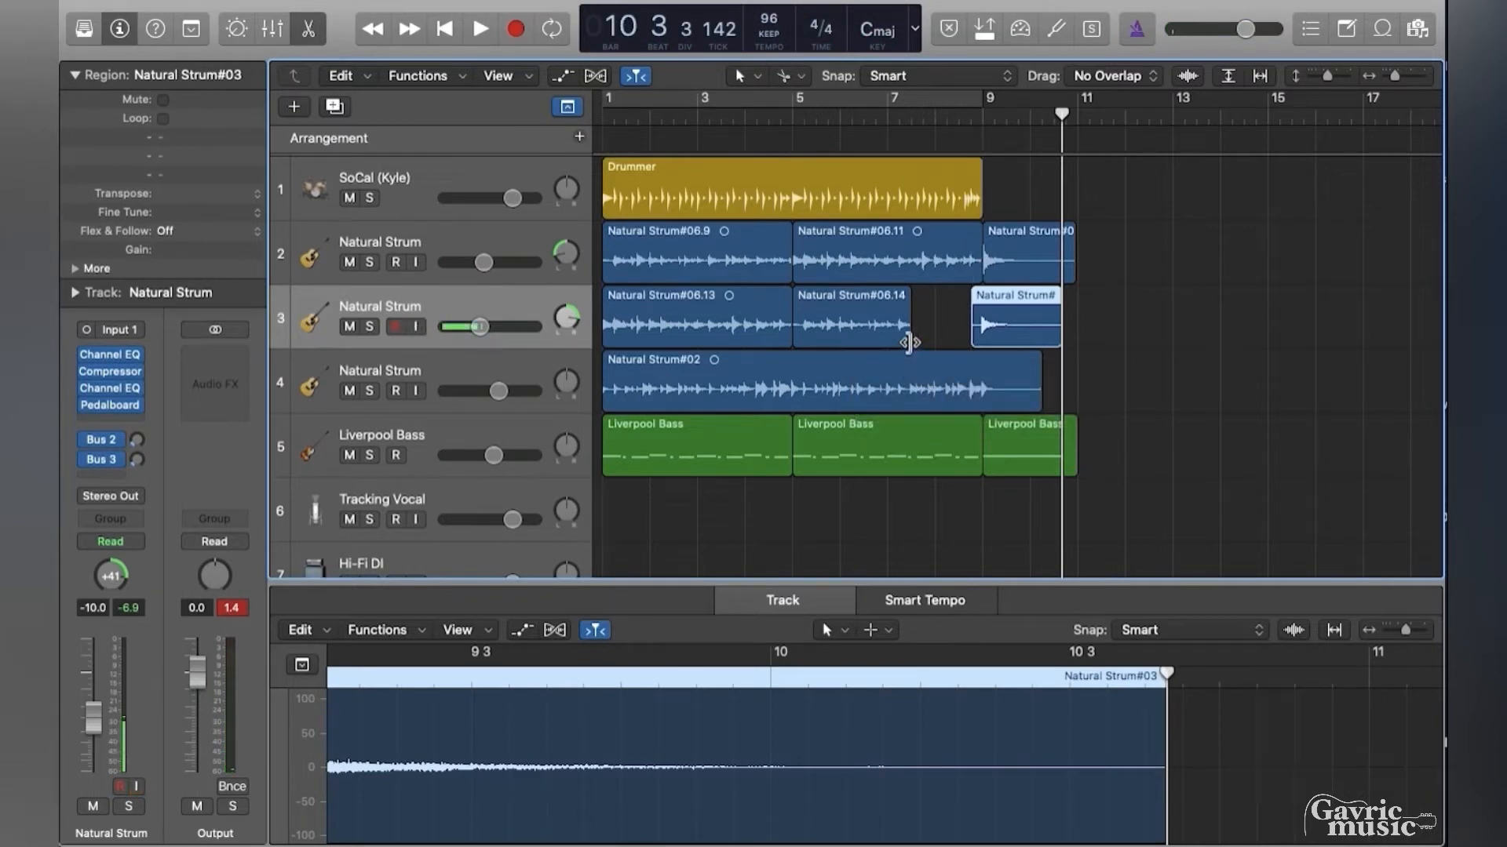
{"action": "left_click_drag", "start_coordinate": [906, 344], "coordinate": [978, 313]}
{"action": "key", "text": "space"}
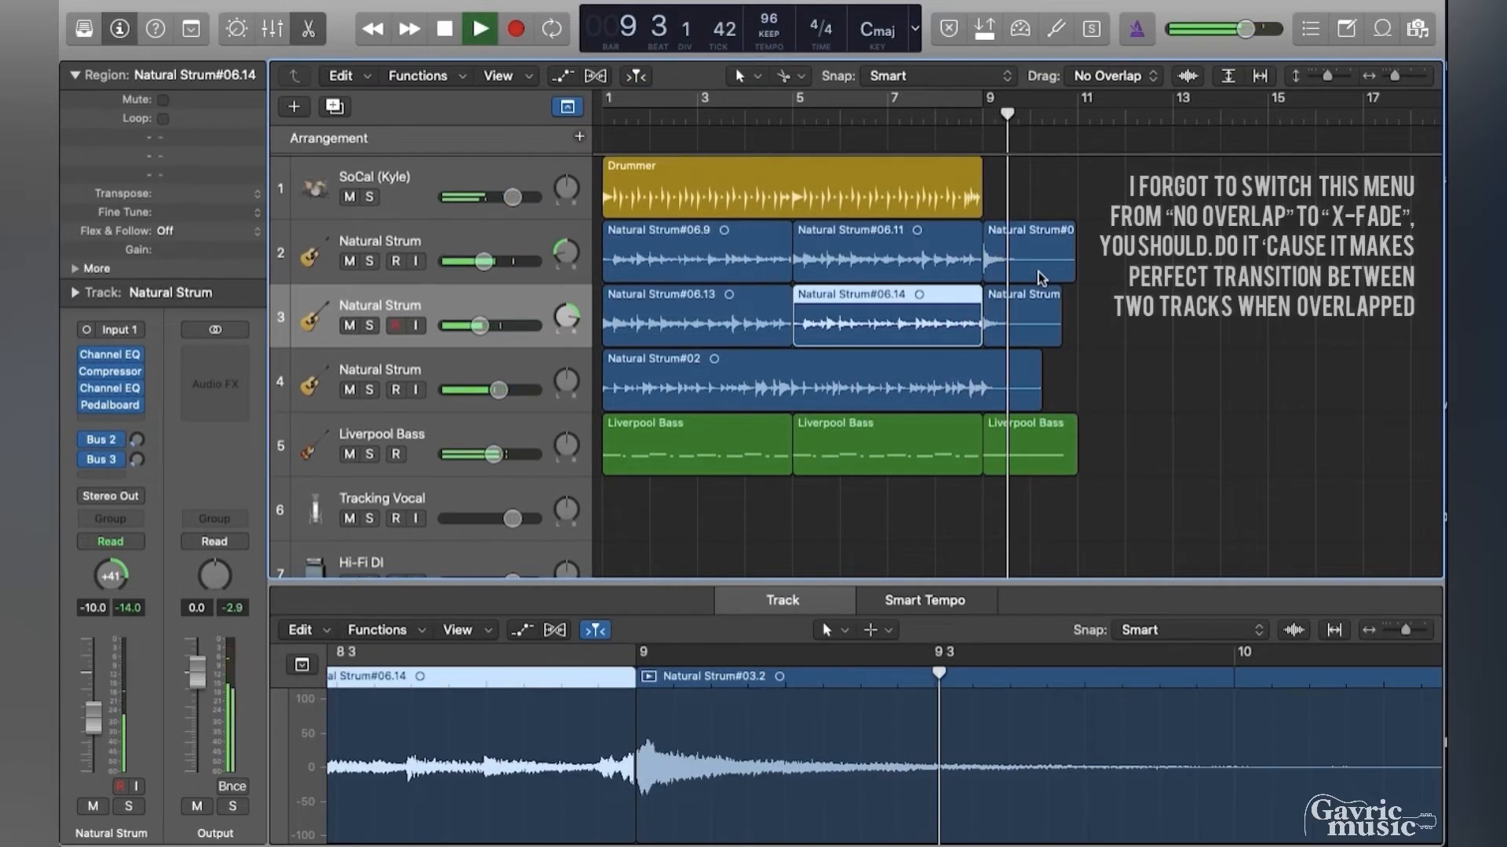
{"action": "key", "text": "space"}
Trim the end of the first Natural Strum track's last region back to about the middle of bar 10.
{"action": "left_click_drag", "start_coordinate": [1036, 401], "coordinate": [1058, 398]}
{"action": "left_click_drag", "start_coordinate": [1072, 277], "coordinate": [1061, 307]}
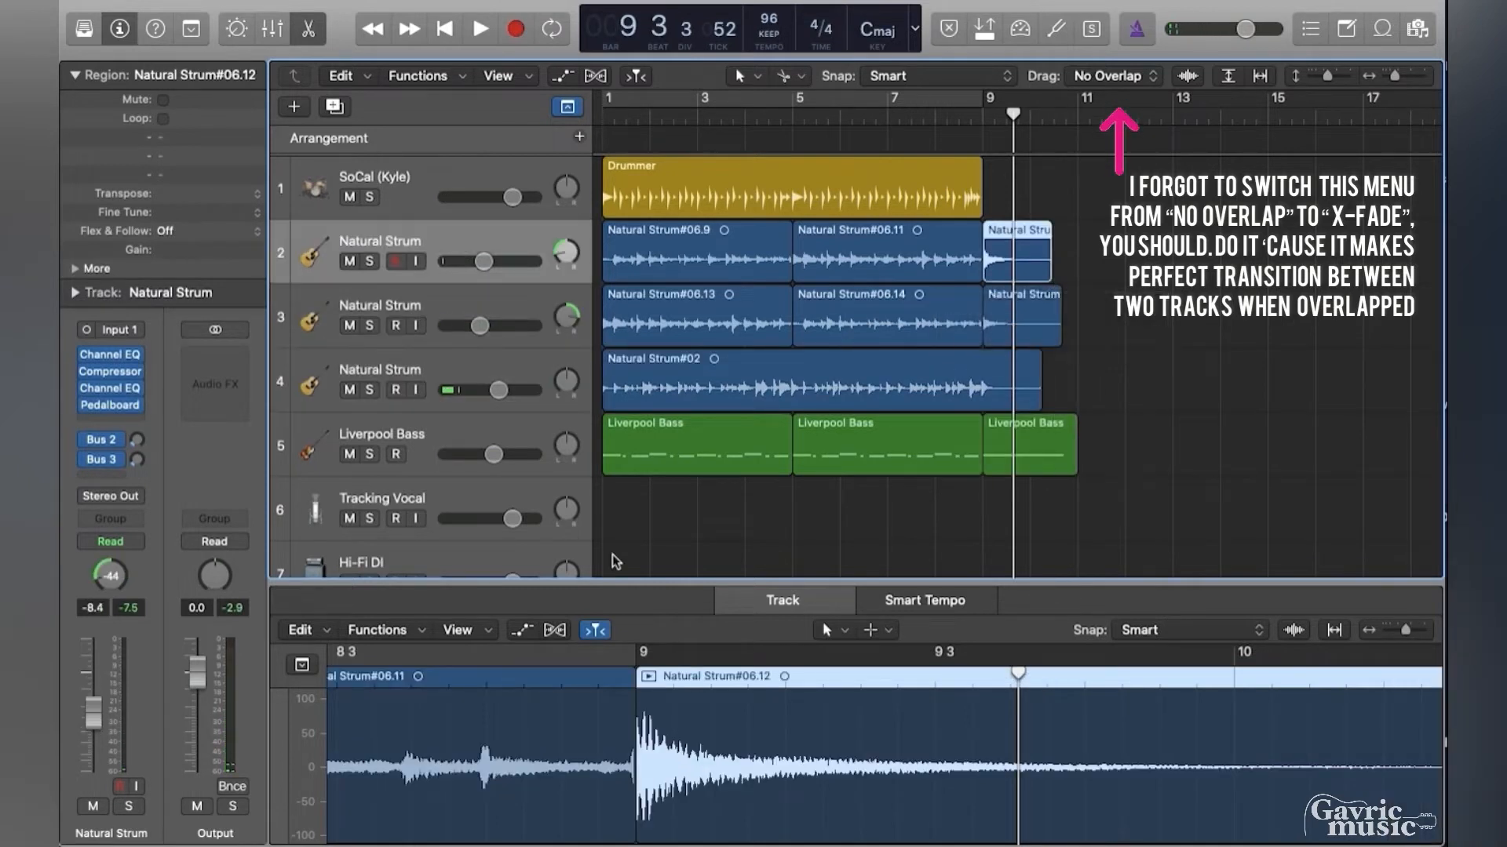
Remove the unused Hi-Fi DI and Tracking Vocal tracks from the project.
{"action": "scroll", "coordinate": [424, 510], "scroll_direction": "down", "scroll_amount": 2}
{"action": "left_click", "coordinate": [365, 536]}
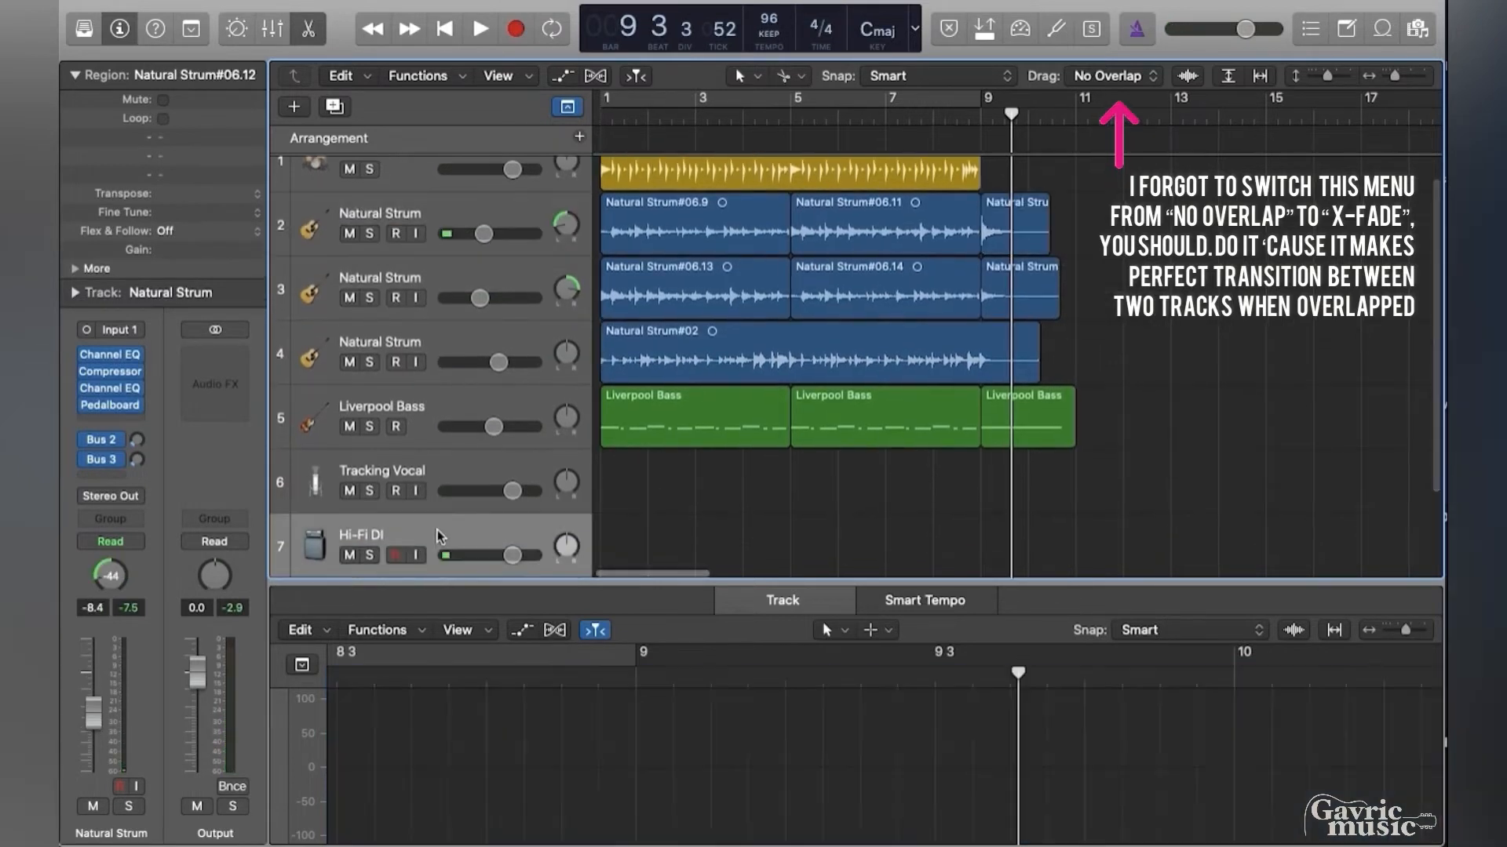
{"action": "left_click_drag", "start_coordinate": [358, 535], "coordinate": [195, 476]}
{"action": "left_click_drag", "start_coordinate": [390, 471], "coordinate": [222, 444]}
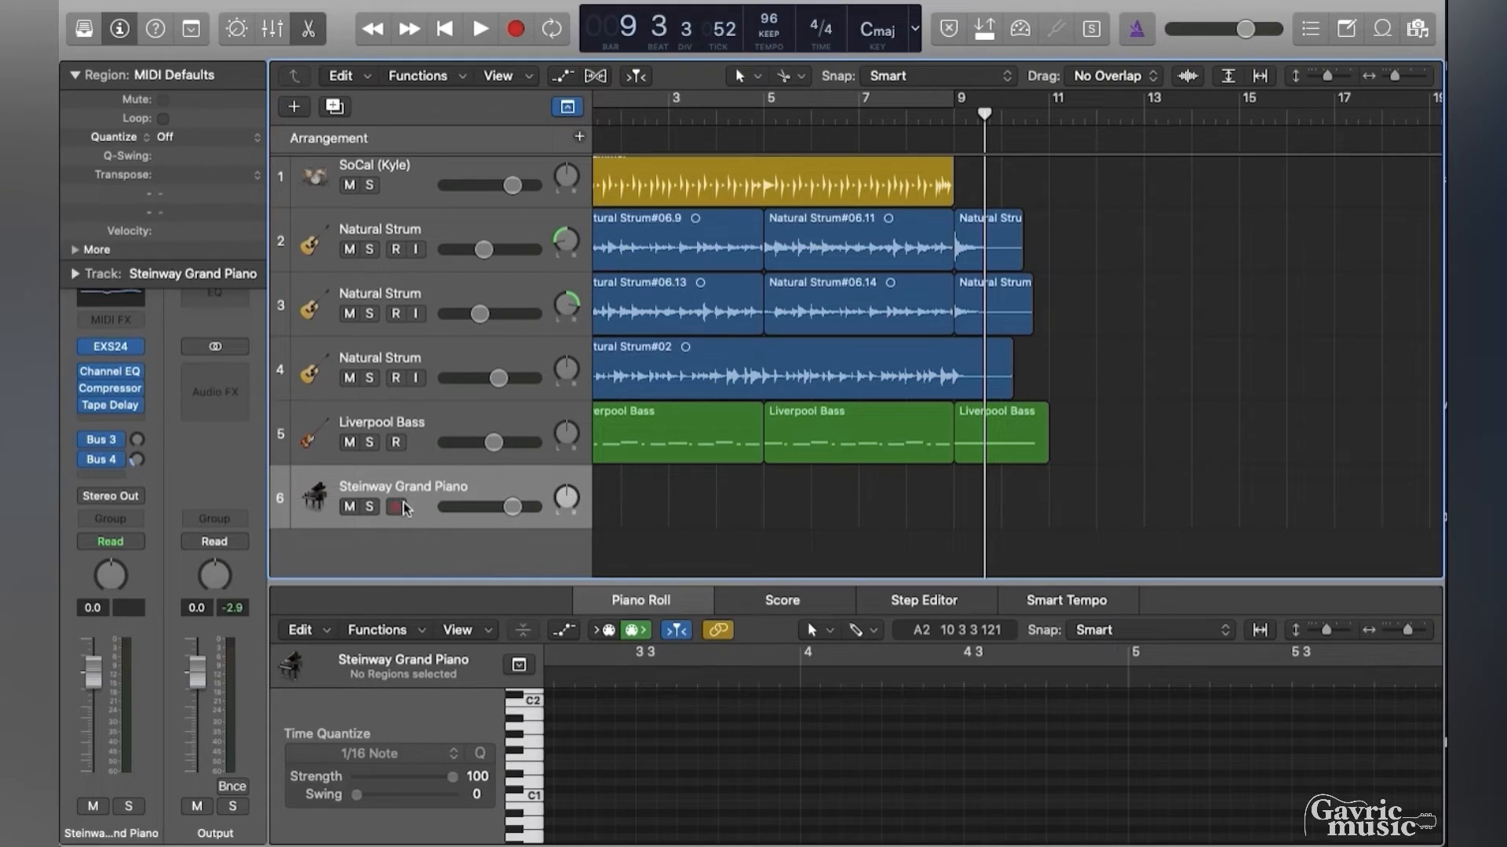
Open Musical Typing for the Steinway Grand Piano, play a C chord and move the keyboard window below the tracks.
{"action": "key", "text": "super+k"}
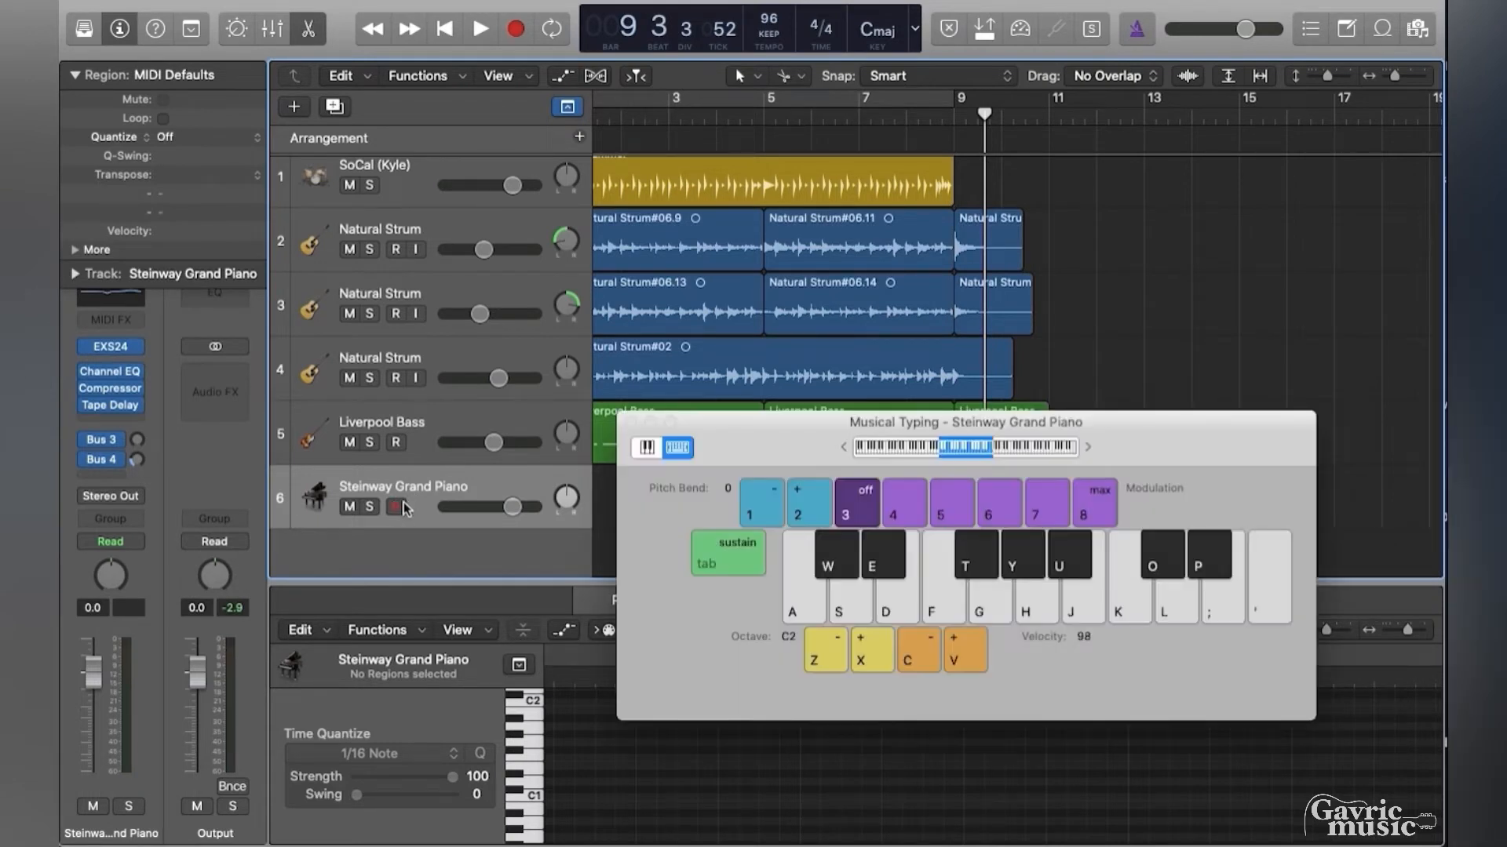
{"action": "key", "text": "a"}
{"action": "key", "text": "d"}
{"action": "key", "text": "g"}
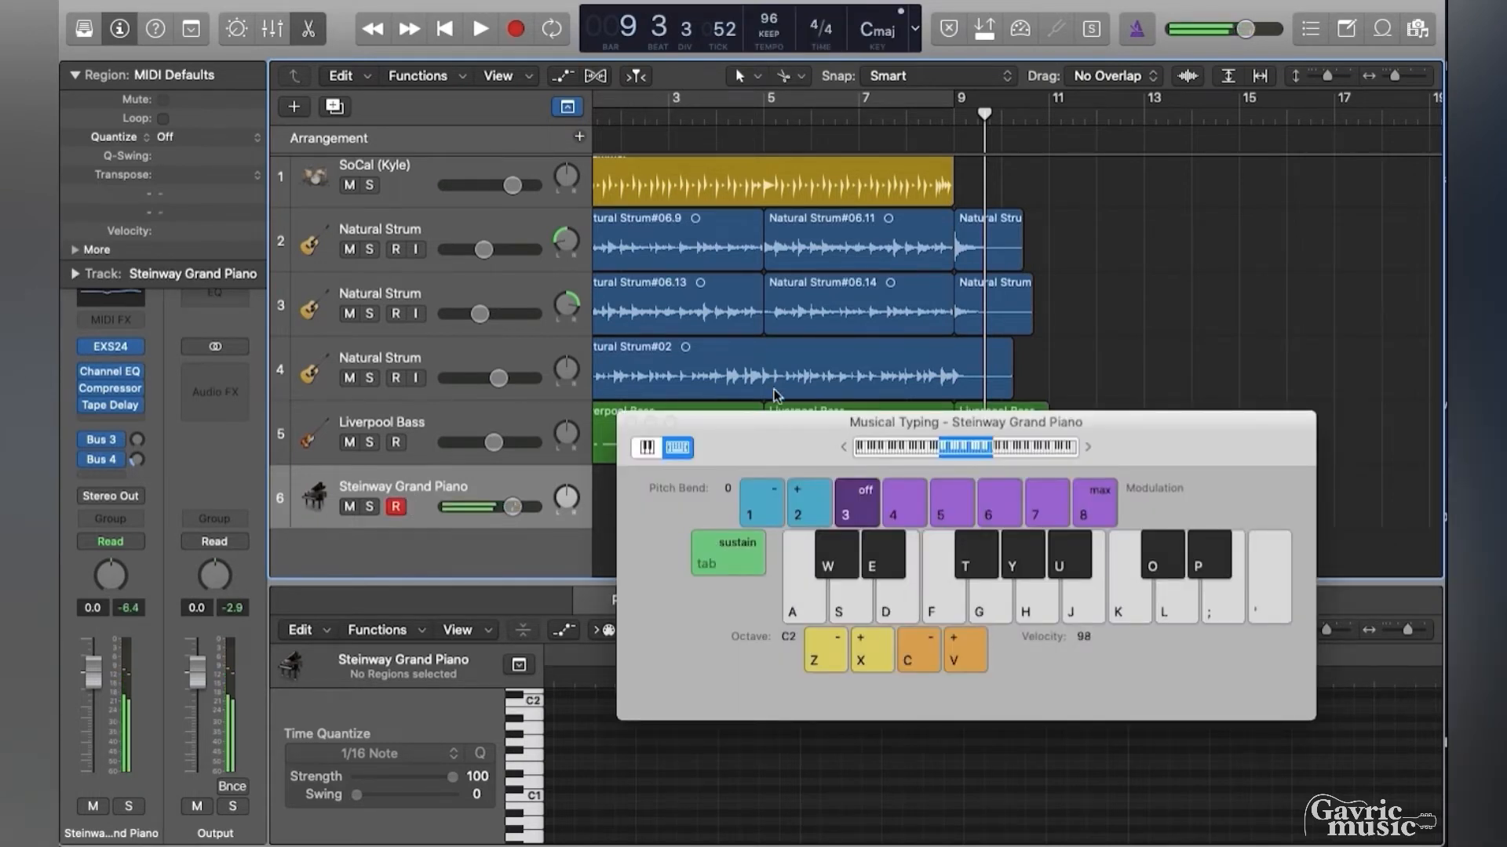
{"action": "left_click", "coordinate": [780, 408]}
{"action": "left_click_drag", "start_coordinate": [780, 439], "coordinate": [713, 546]}
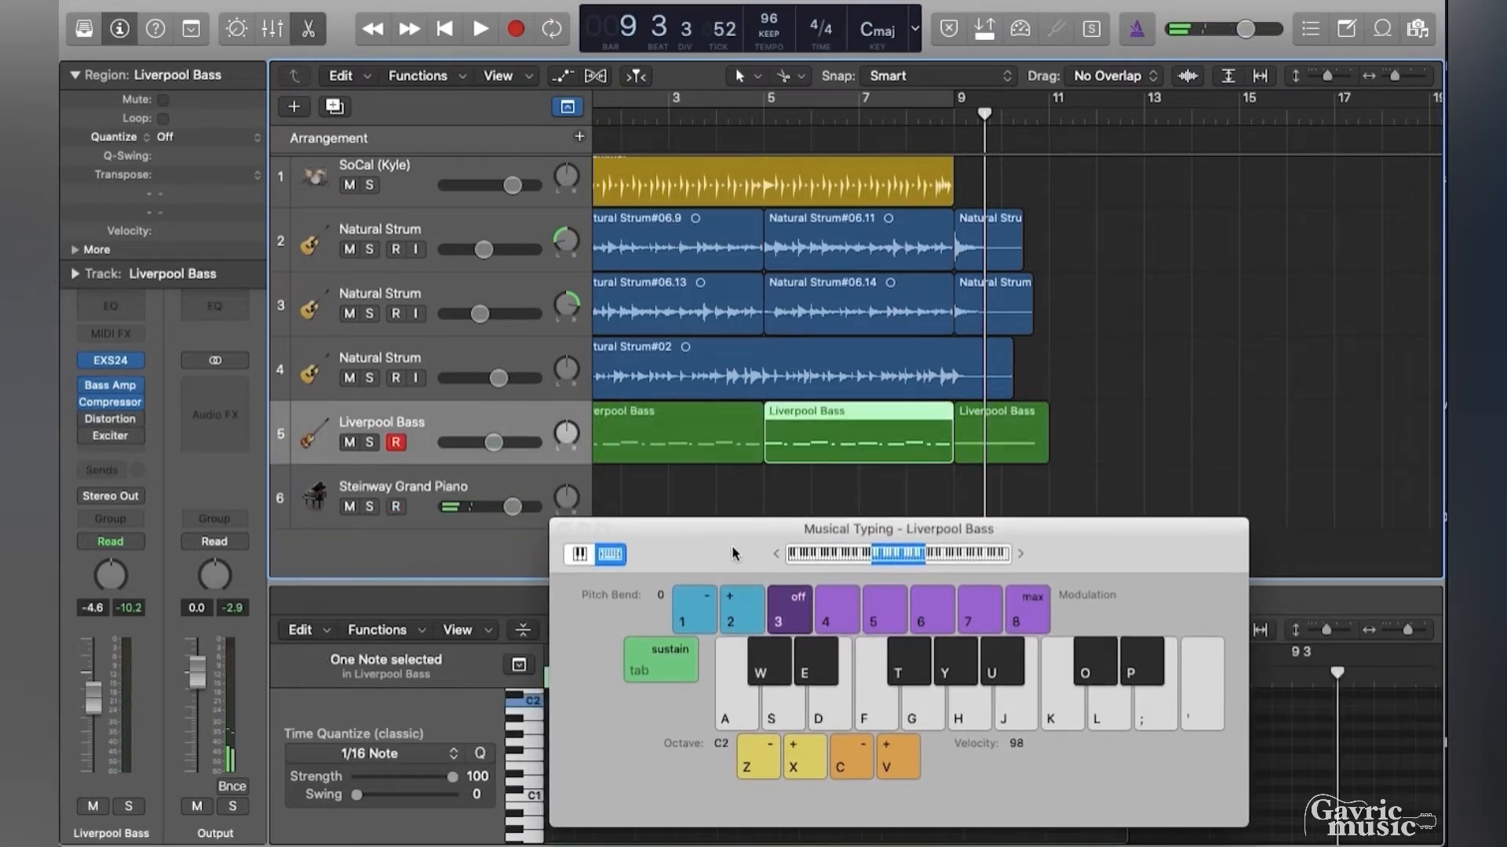
Audition E minor, C, G and D chords on the Steinway Grand Piano track with Musical Typing.
{"action": "left_click", "coordinate": [420, 487]}
{"action": "key", "text": "a"}
{"action": "key", "text": "d"}
{"action": "key", "text": "g"}
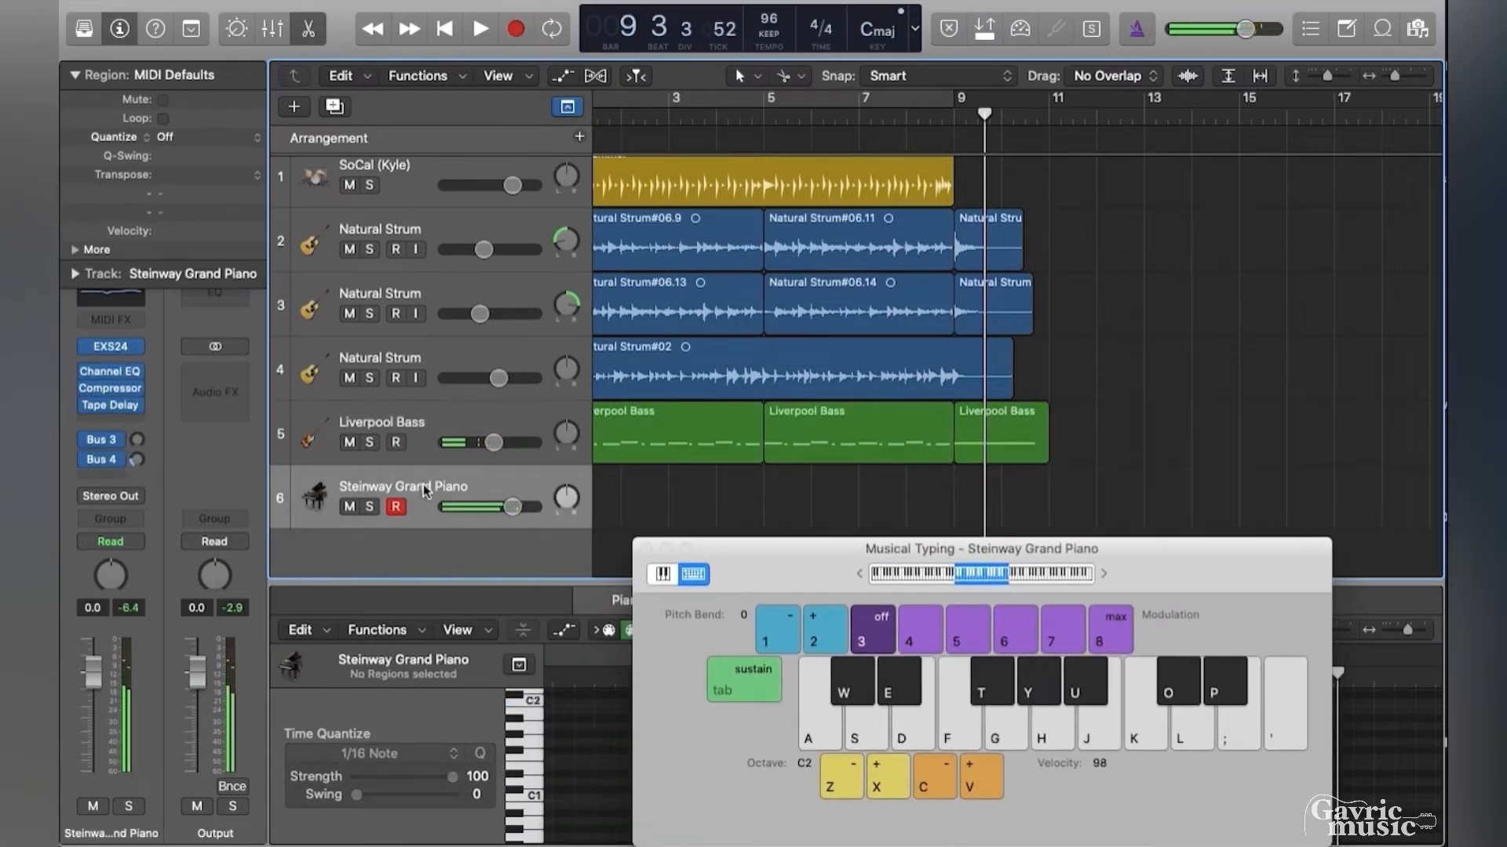
{"action": "key", "text": "d"}
{"action": "key", "text": "g"}
{"action": "key", "text": "j"}
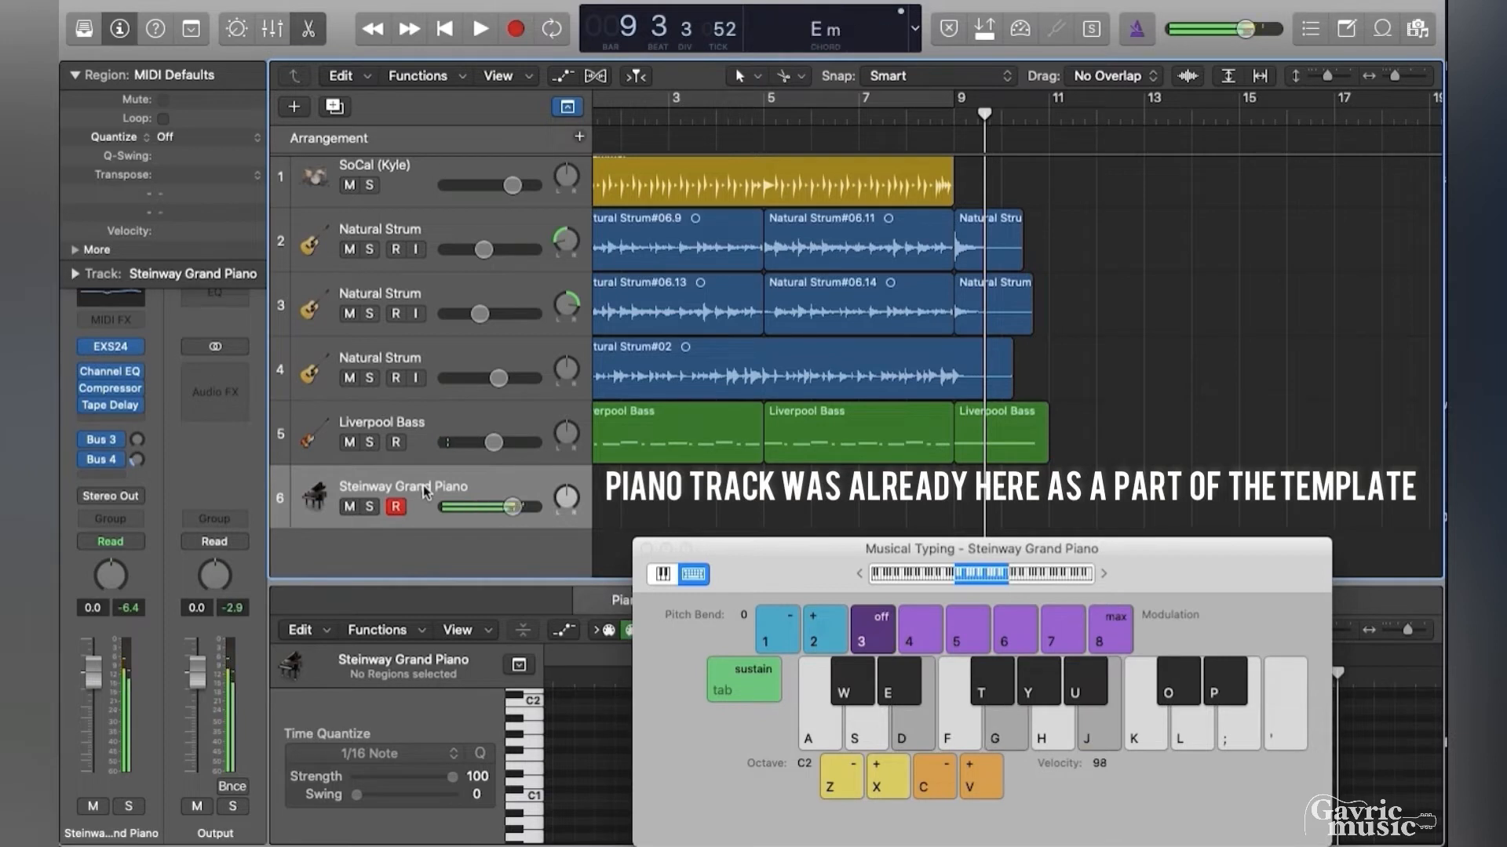
{"action": "key", "text": "g"}
{"action": "key", "text": "j"}
{"action": "key", "text": "d"}
{"action": "key", "text": "a"}
{"action": "key", "text": "g"}
{"action": "key", "text": "a"}
{"action": "key", "text": "d"}
{"action": "key", "text": "g"}
{"action": "key", "text": "j"}
{"action": "key", "text": "l"}
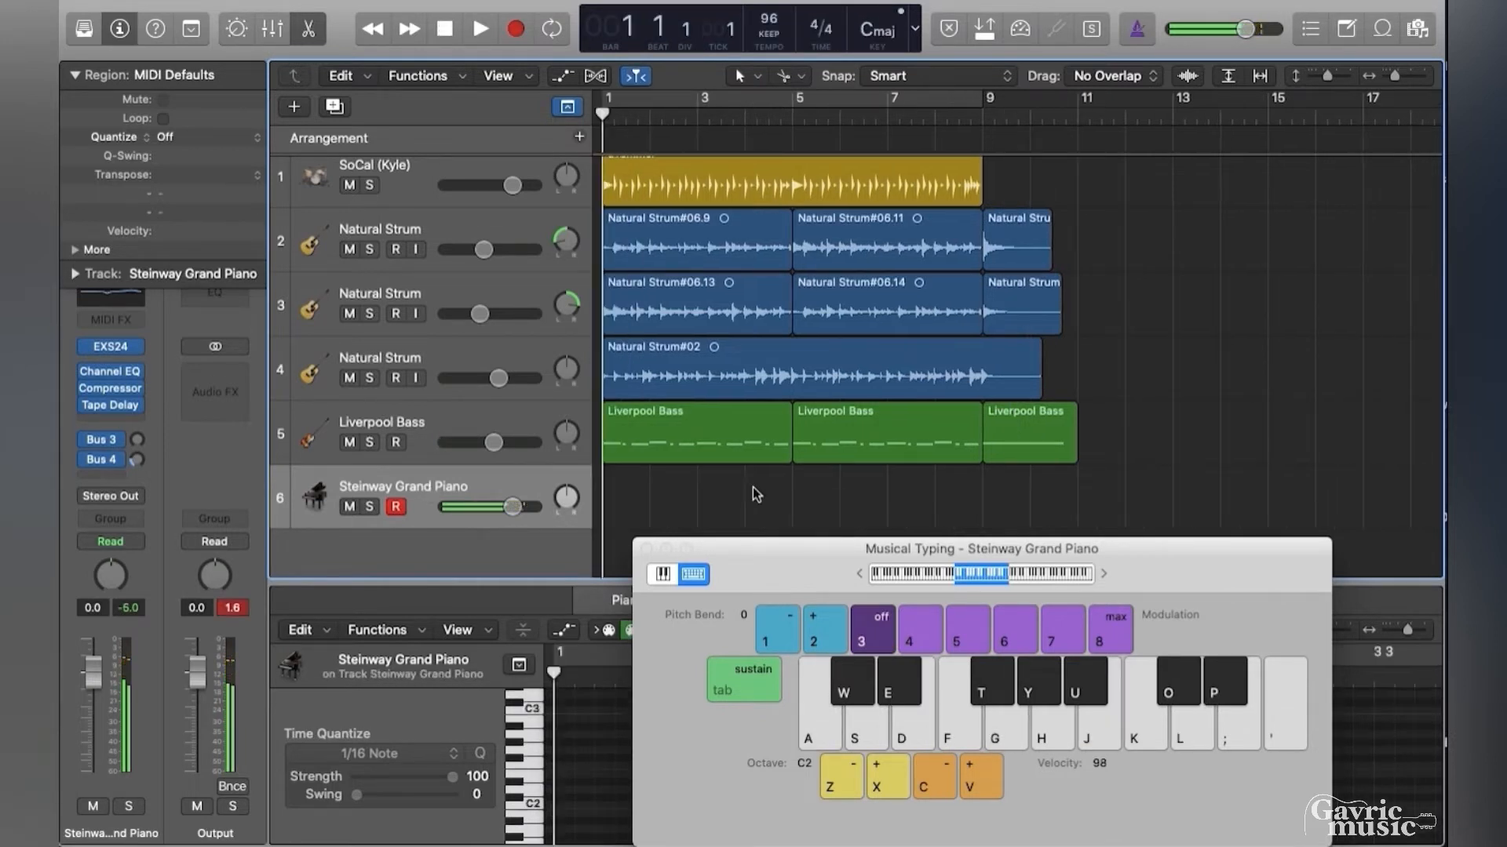
{"action": "key", "text": "s"}
{"action": "key", "text": "t"}
{"action": "key", "text": "s"}
{"action": "key", "text": "t"}
{"action": "key", "text": "h"}
Solo the Steinway Grand Piano track and lower its volume to -6.0 dB with the Smart Controls shown, testing an E minor chord.
{"action": "key", "text": "b"}
{"action": "left_click", "coordinate": [370, 507]}
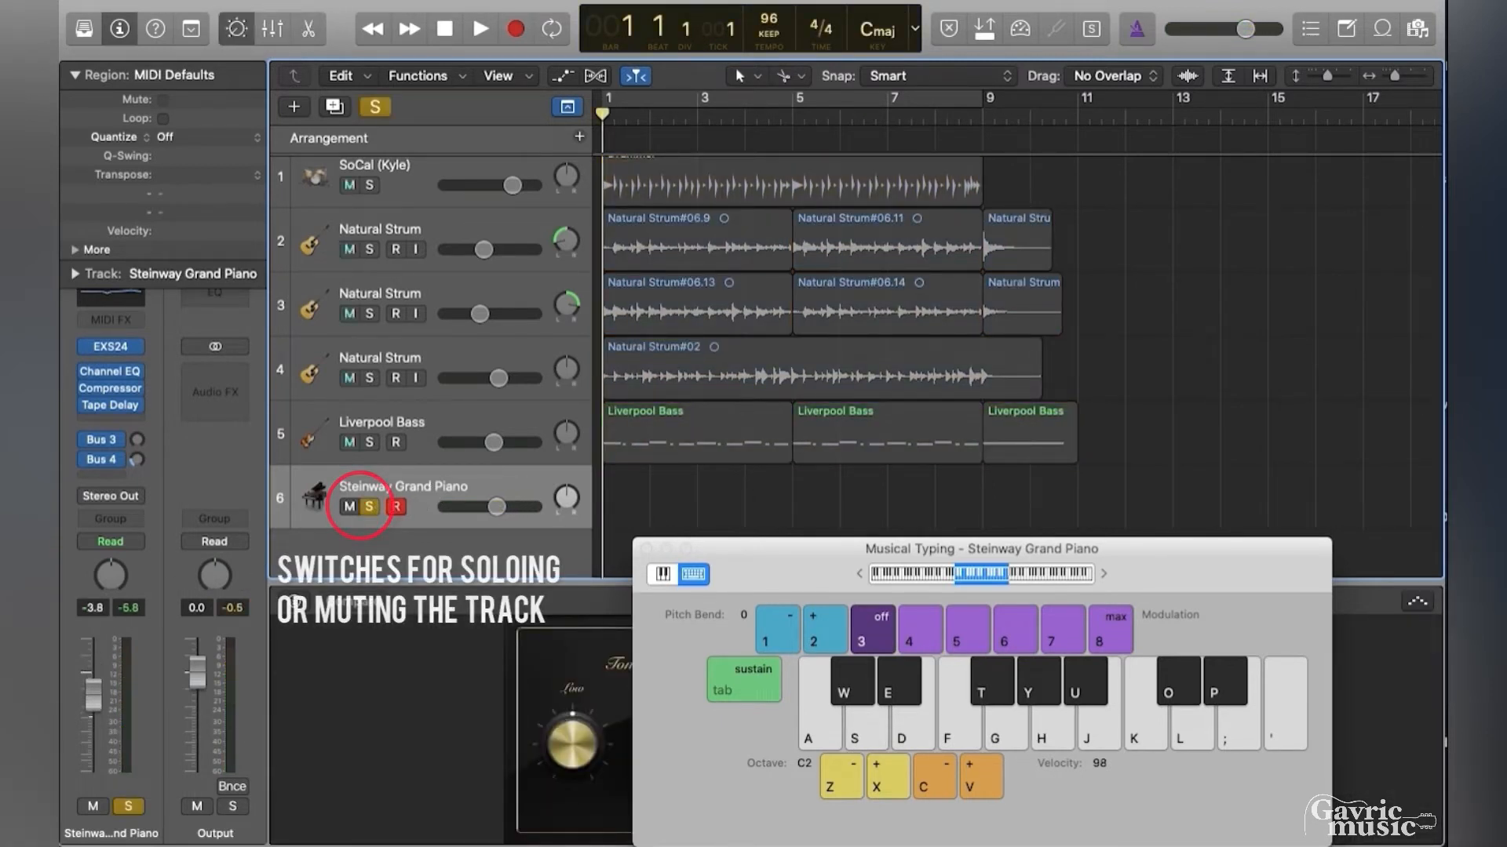
{"action": "left_click_drag", "start_coordinate": [500, 507], "coordinate": [485, 506]}
{"action": "key", "text": "d"}
{"action": "key", "text": "g"}
{"action": "key", "text": "j"}
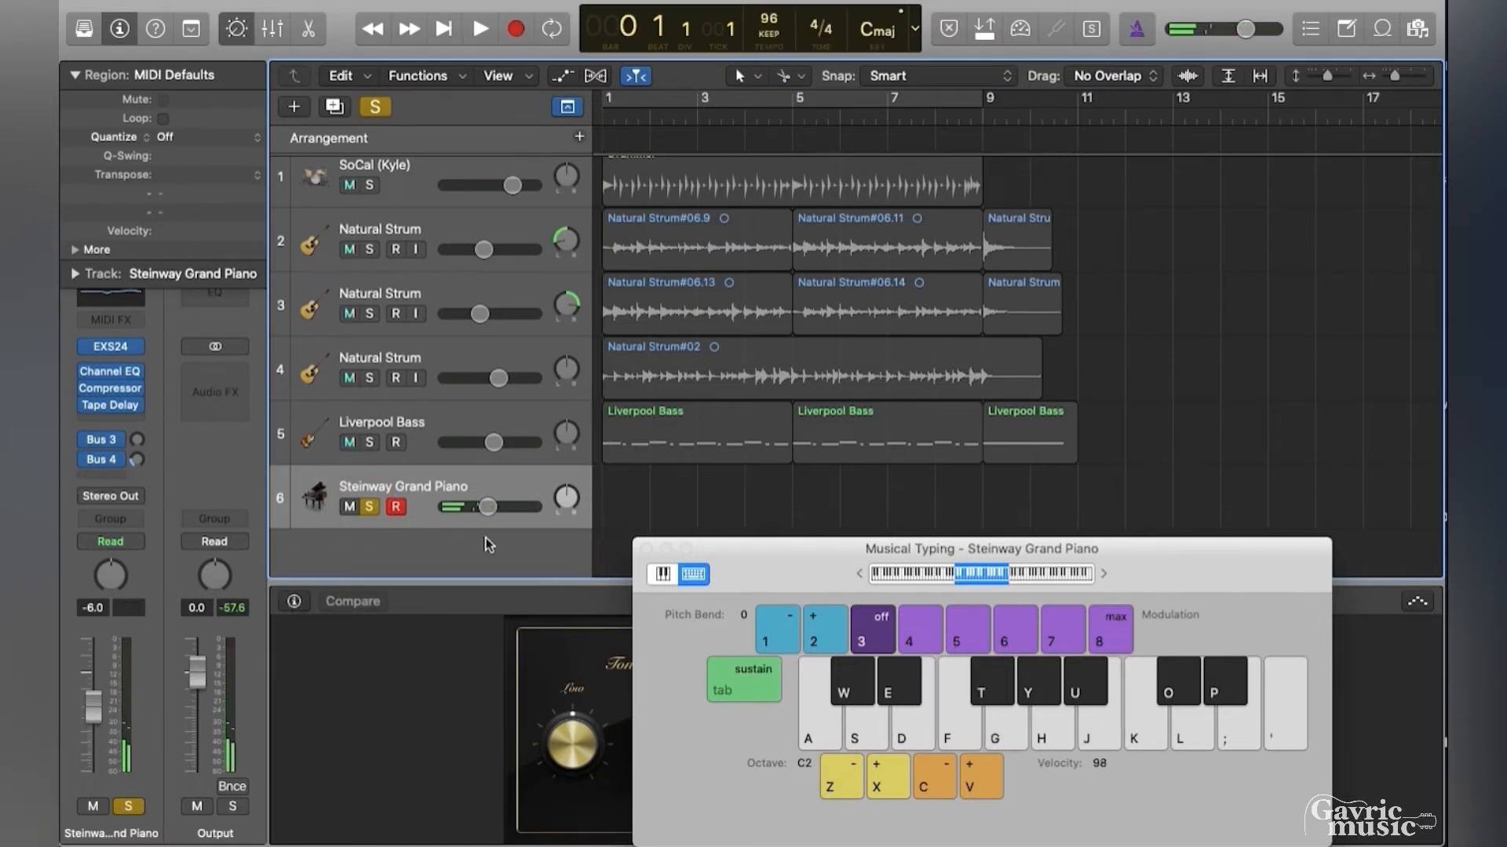
Record E minor, C, G and D chords on the Steinway Grand Piano track from bar 1 to bar 3.
{"action": "key", "text": "r"}
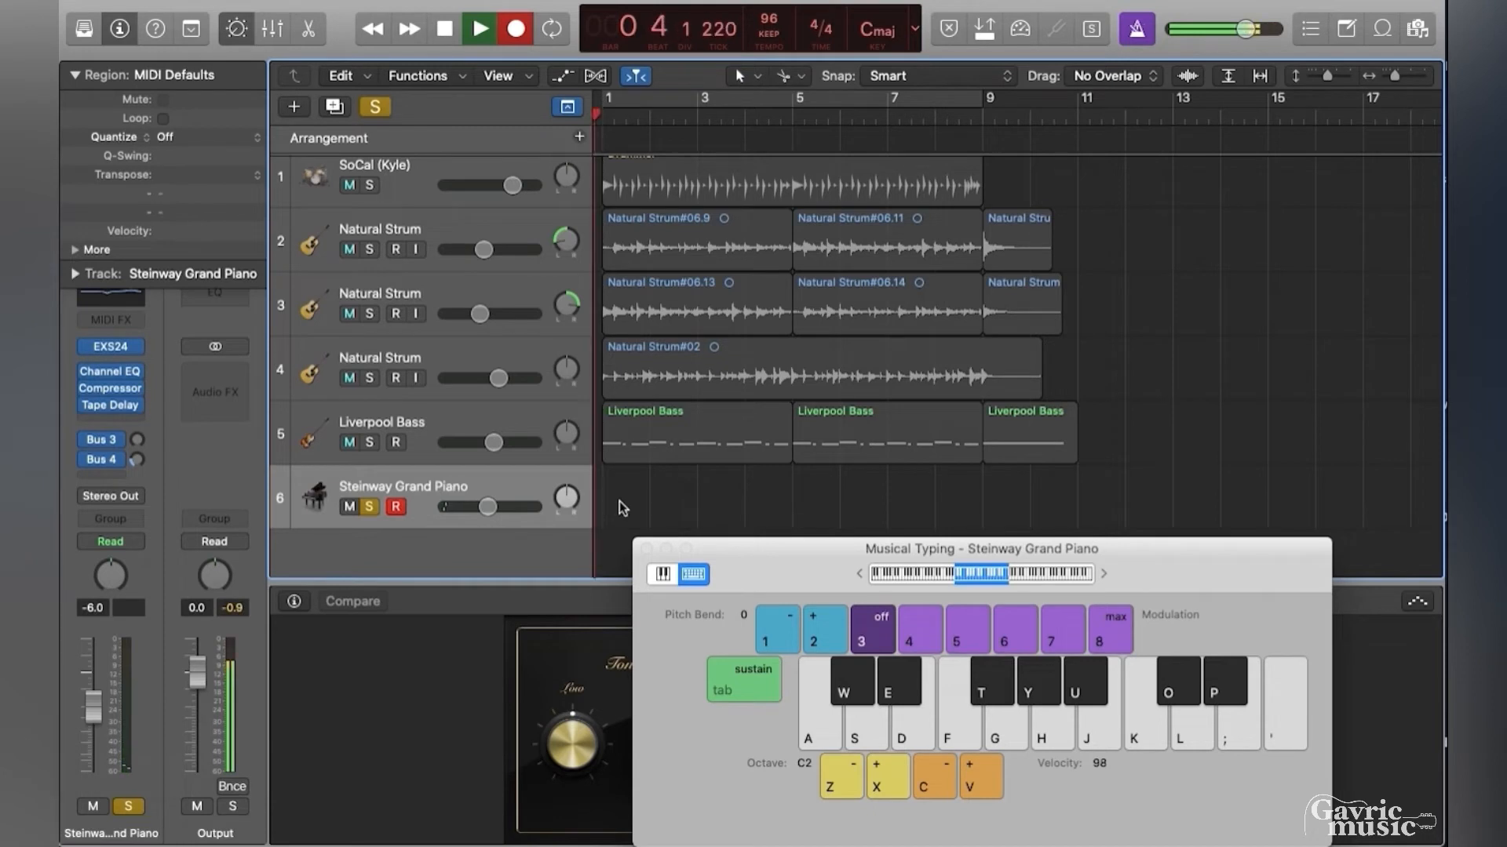
{"action": "key", "text": "d"}
{"action": "key", "text": "g"}
{"action": "key", "text": "j"}
{"action": "key", "text": "a"}
{"action": "key", "text": "d"}
{"action": "key", "text": "g"}
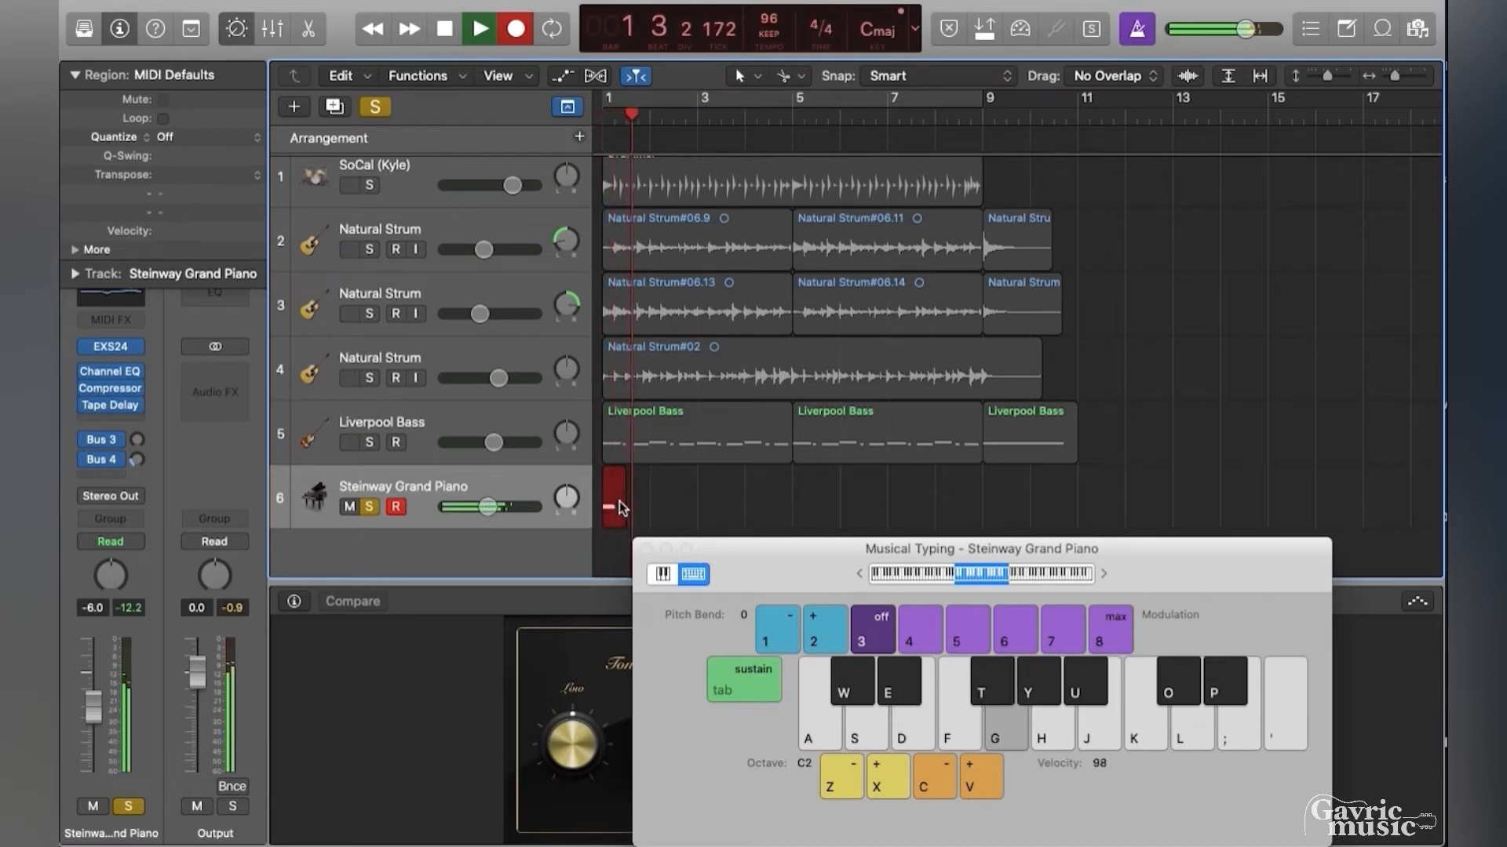
{"action": "key", "text": "g"}
{"action": "key", "text": "j"}
{"action": "key", "text": "l"}
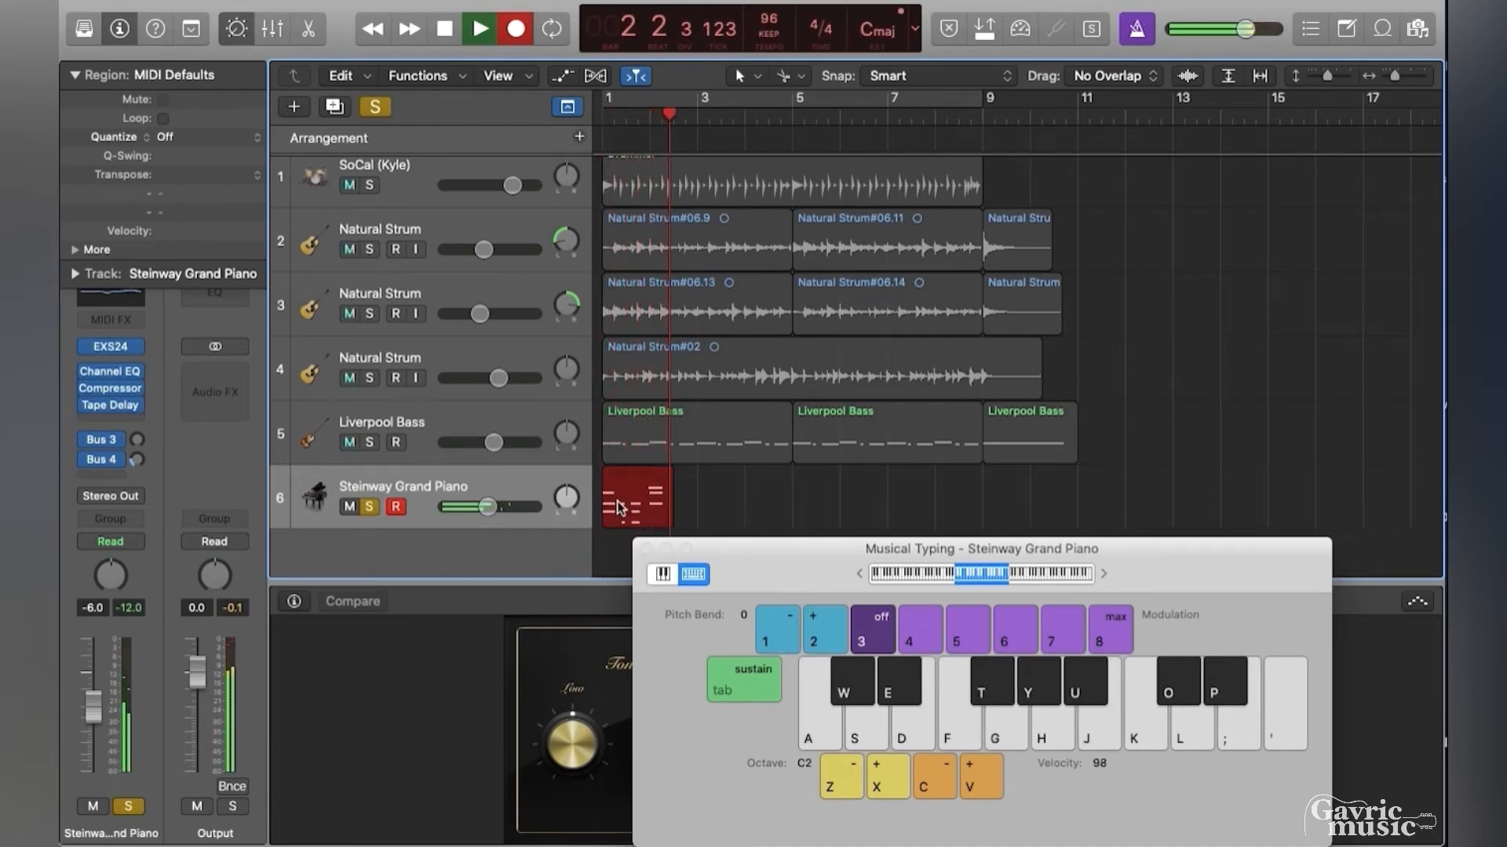
{"action": "key", "text": "s"}
{"action": "key", "text": "h"}
{"action": "key", "text": "t"}
{"action": "key", "text": "space"}
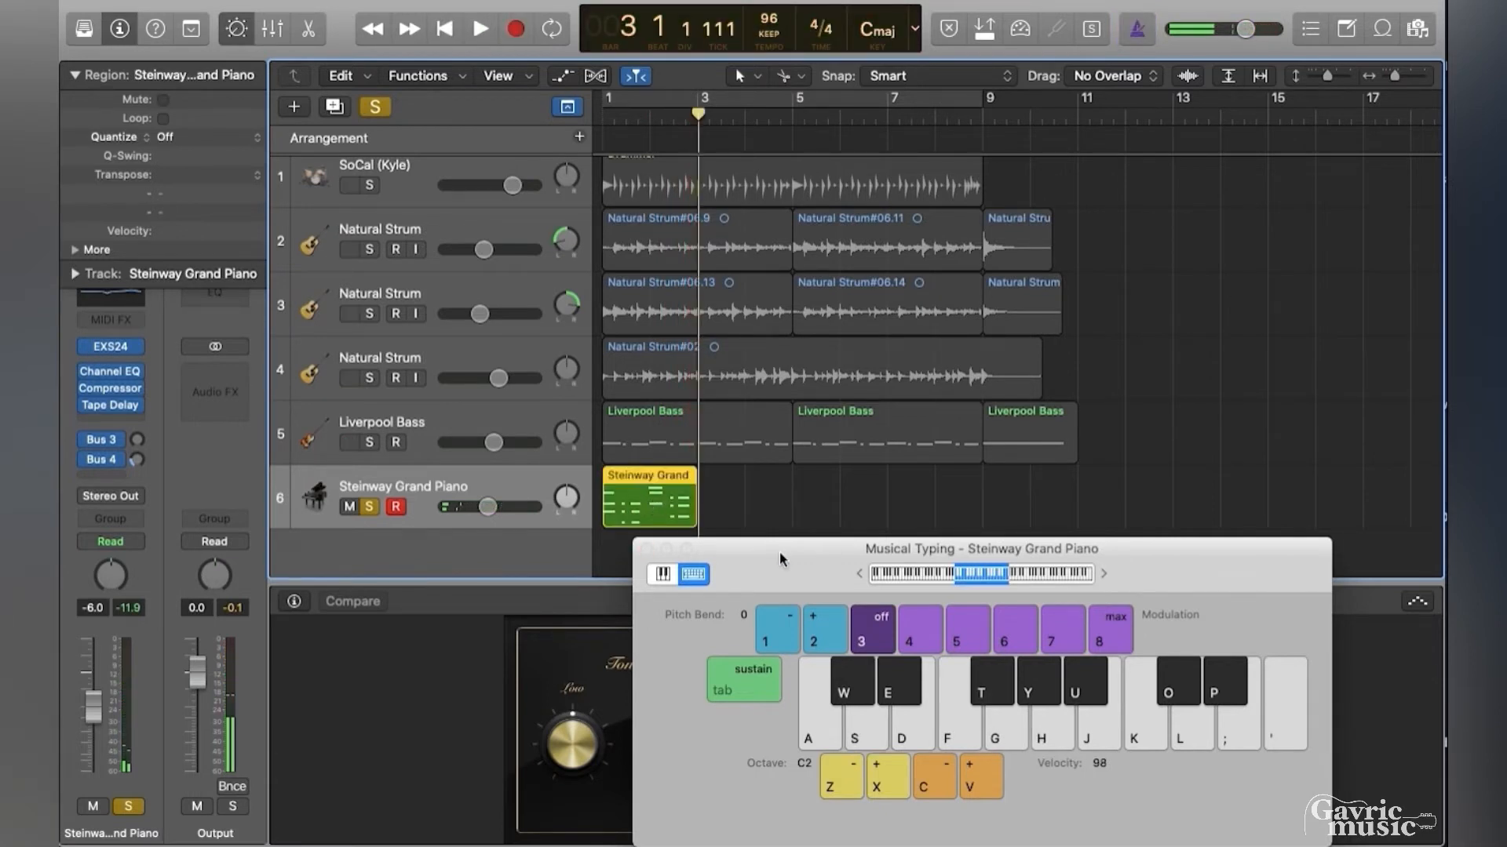
Close Musical Typing, open the recorded piano region in the Piano Roll and play its beginning.
{"action": "key", "text": "super+k"}
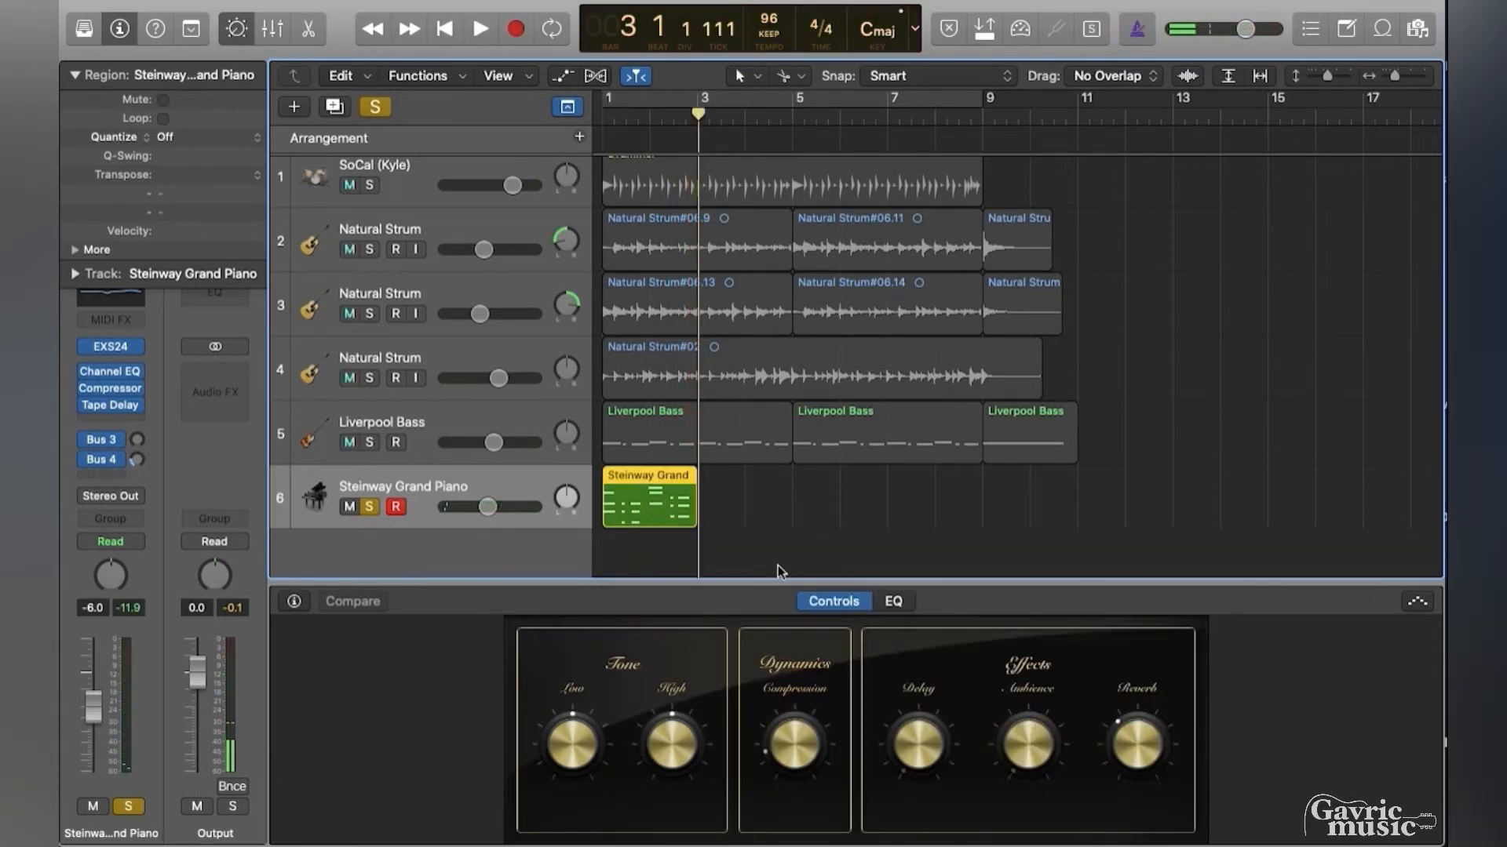
{"action": "double_click", "coordinate": [663, 489]}
{"action": "key", "text": "Return"}
{"action": "key", "text": "space"}
{"action": "key", "text": "space"}
Quantize all notes of the recorded piano region to 1/16 notes and play the region from its beginning.
{"action": "left_click_drag", "start_coordinate": [618, 817], "coordinate": [583, 726]}
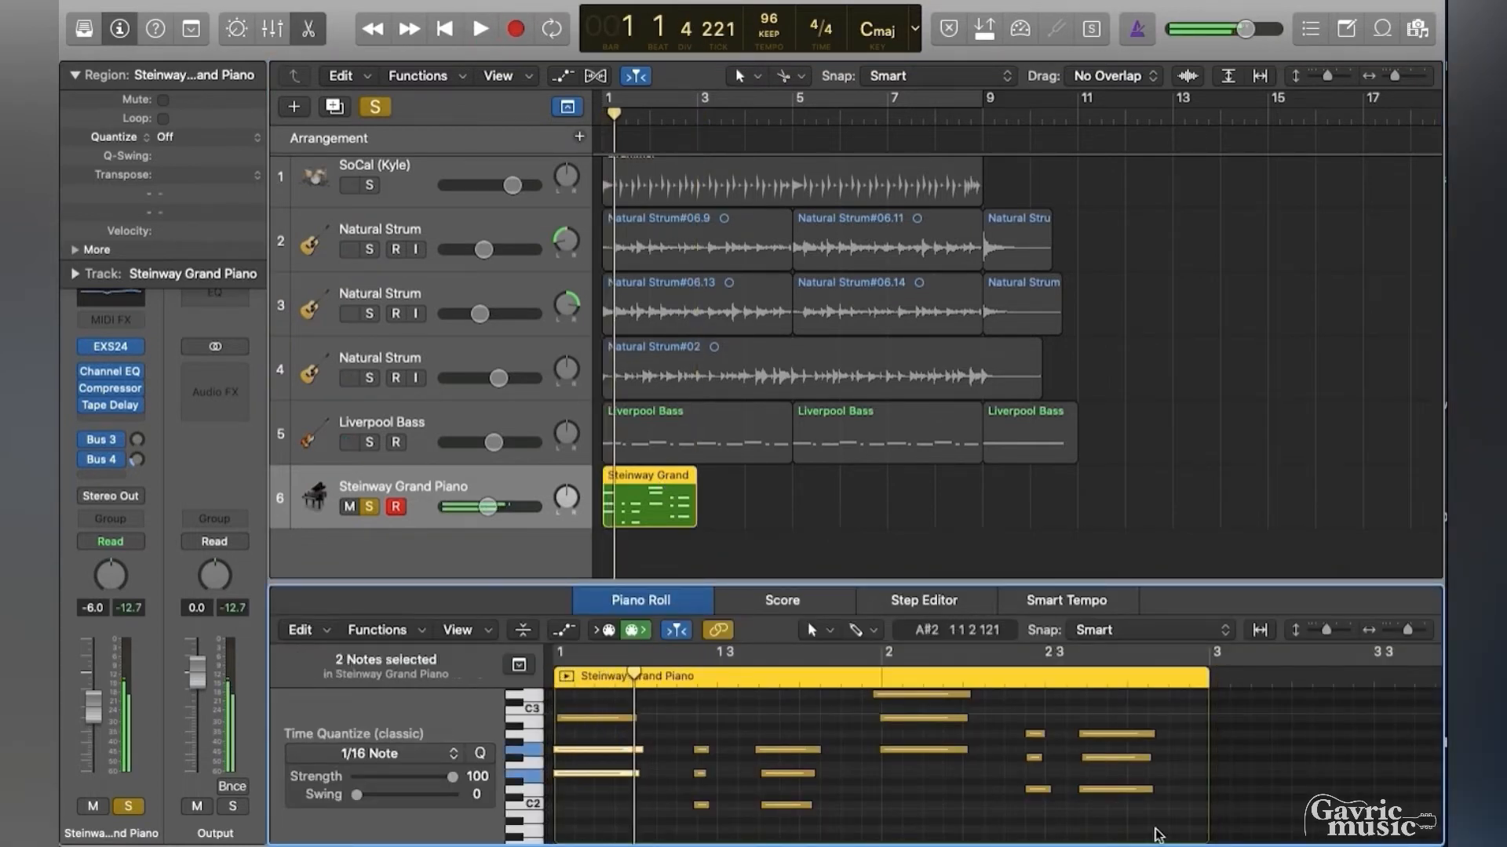
{"action": "left_click_drag", "start_coordinate": [1167, 841], "coordinate": [572, 711]}
{"action": "scroll", "coordinate": [704, 746], "scroll_direction": "down", "scroll_amount": 3}
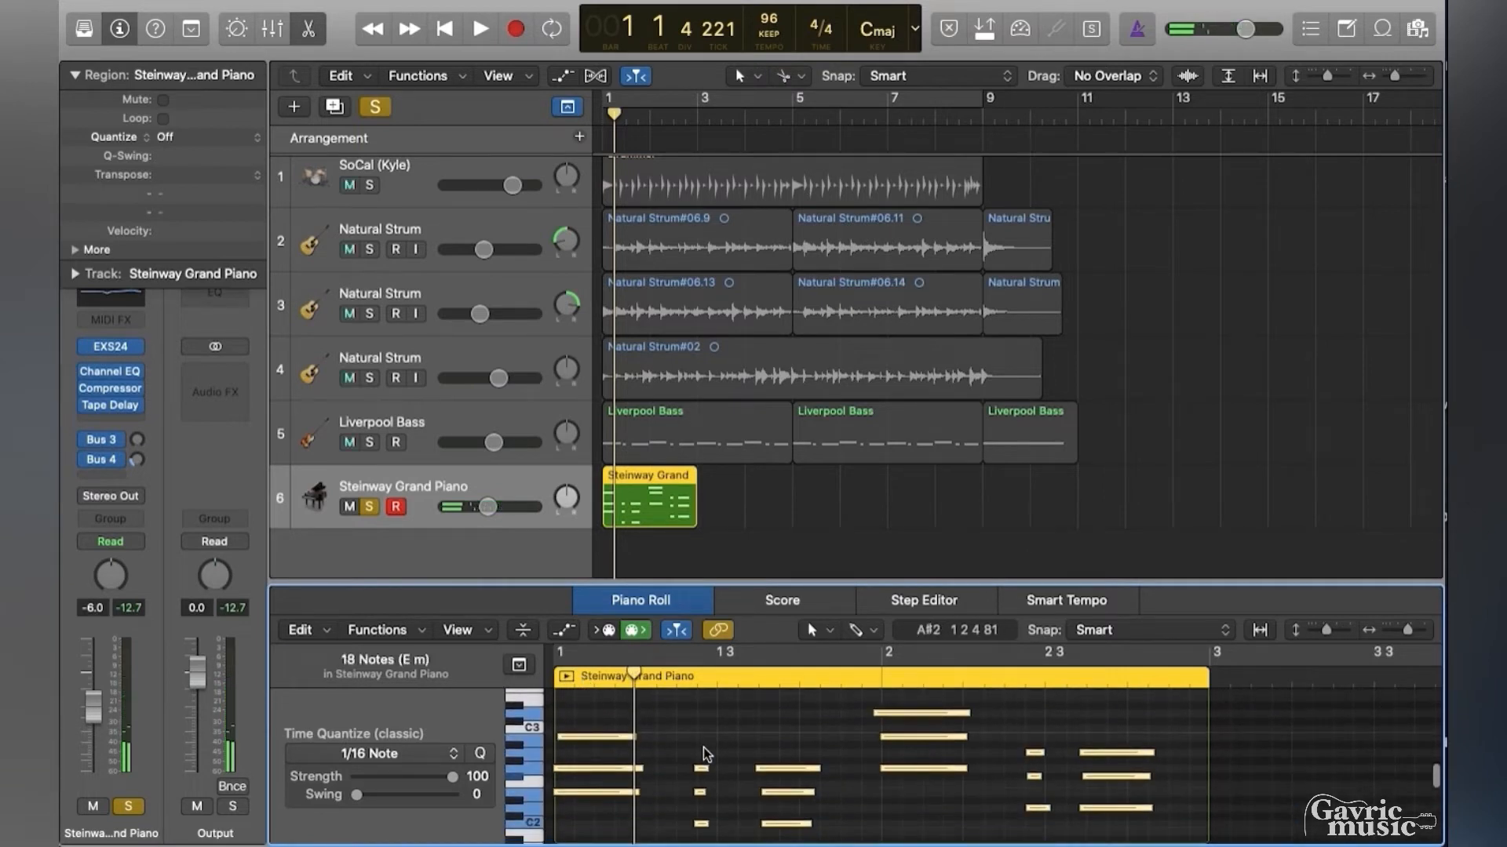
{"action": "key", "text": "q"}
{"action": "key", "text": "Return"}
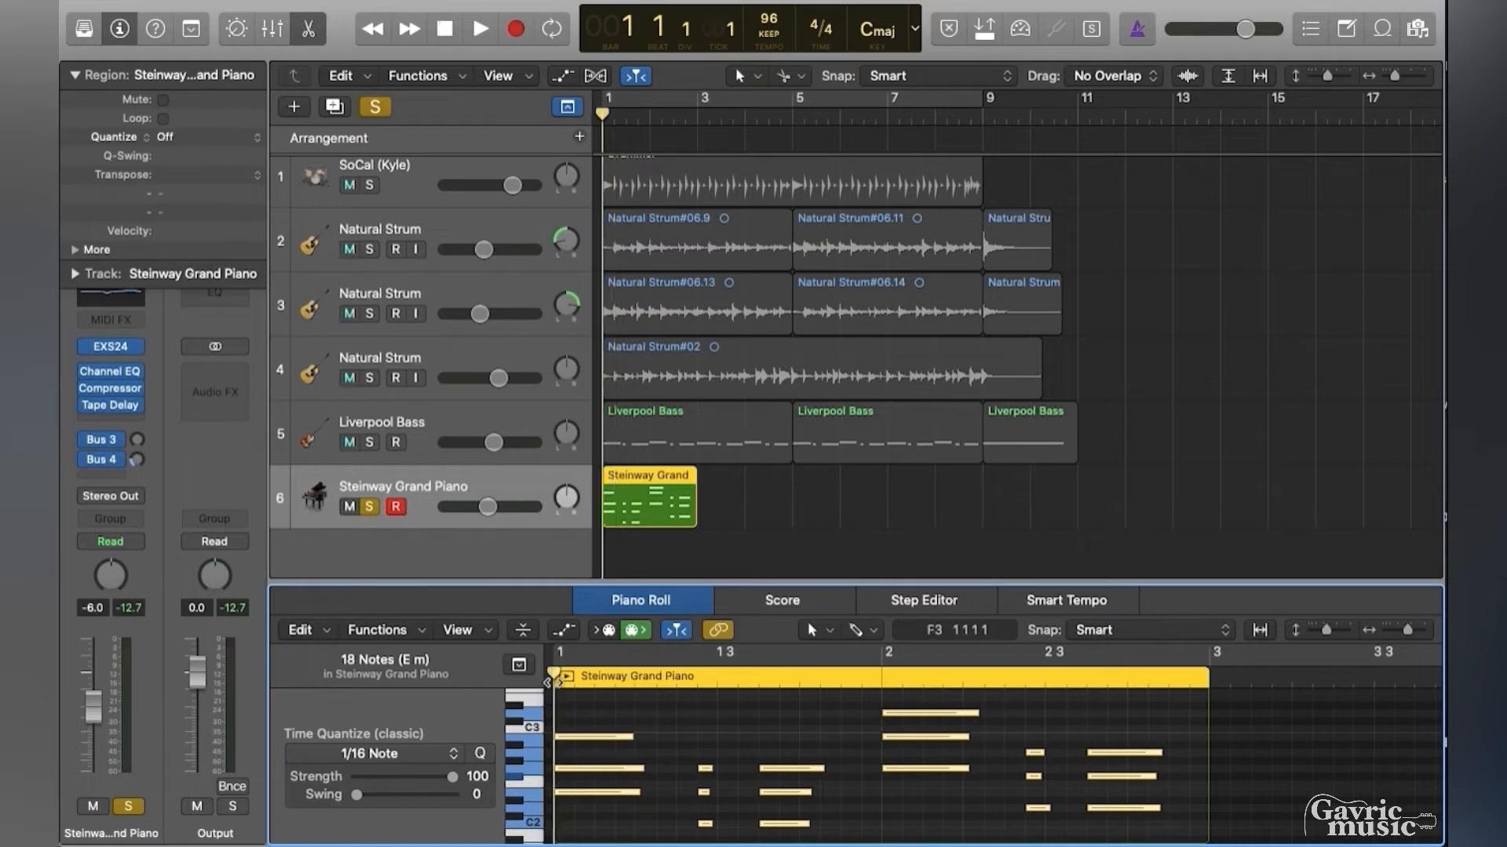
{"action": "key", "text": "space"}
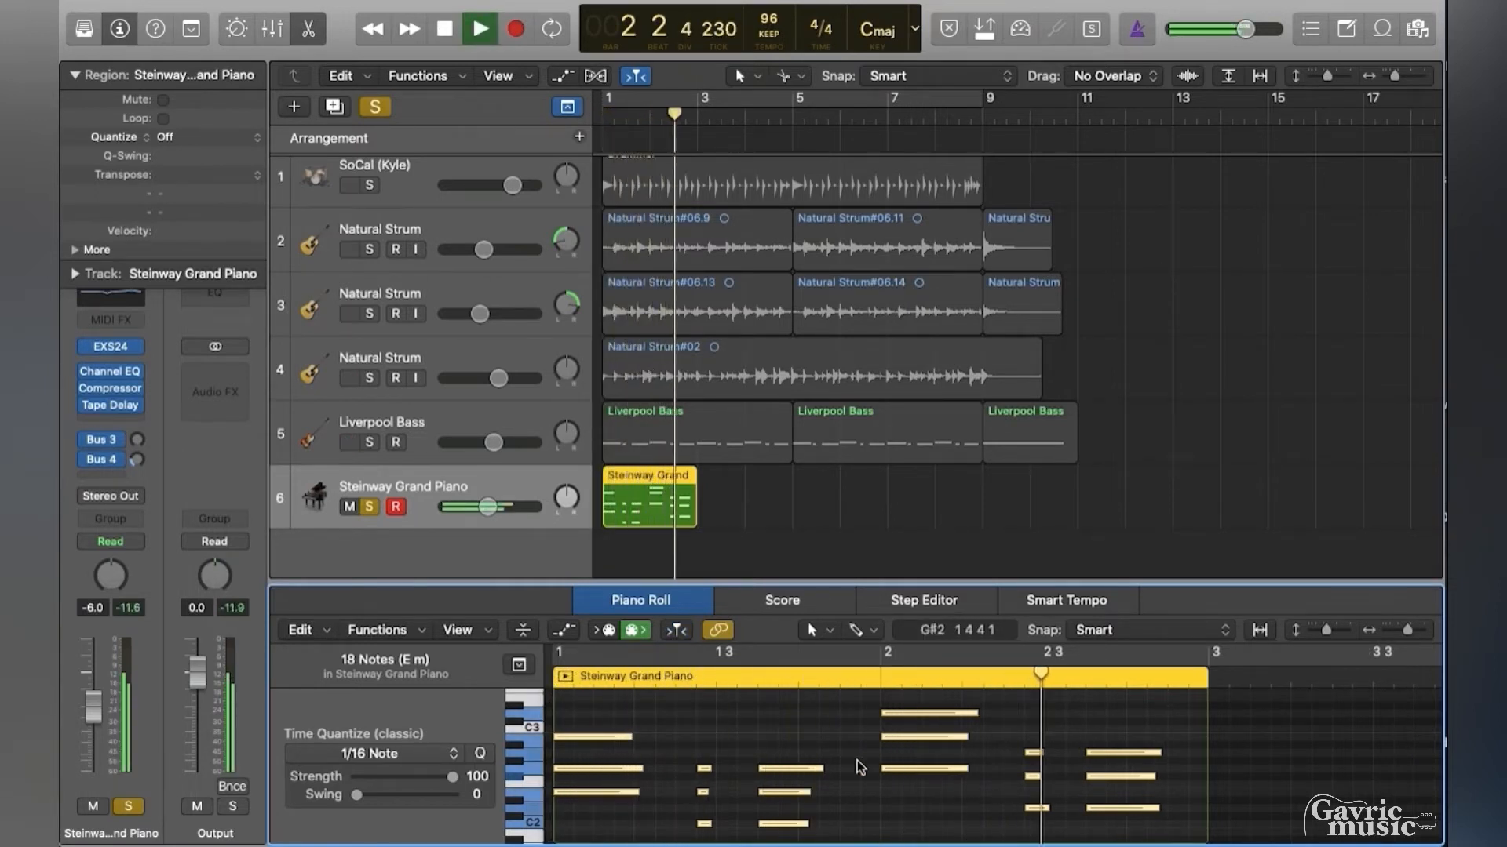
{"action": "key", "text": "space"}
Lengthen the notes of the last D chord, the long C chord and the opening E minor chord in the piano region.
{"action": "scroll", "coordinate": [902, 765], "scroll_direction": "down", "scroll_amount": 3}
{"action": "left_click", "coordinate": [908, 762]}
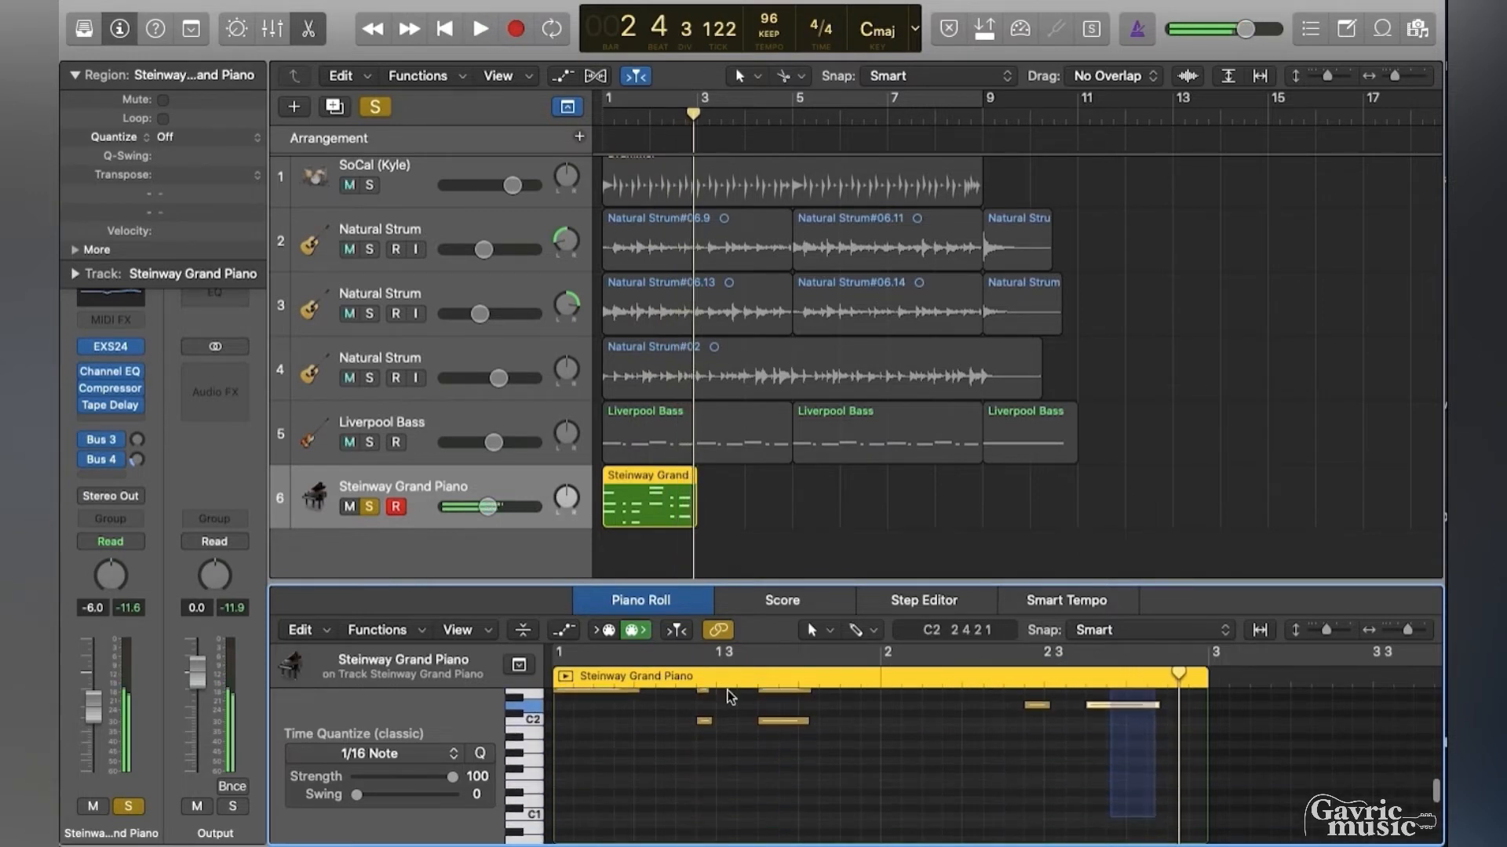
{"action": "scroll", "coordinate": [821, 765], "scroll_direction": "down", "scroll_amount": 3}
{"action": "scroll", "coordinate": [816, 769], "scroll_direction": "up", "scroll_amount": 5}
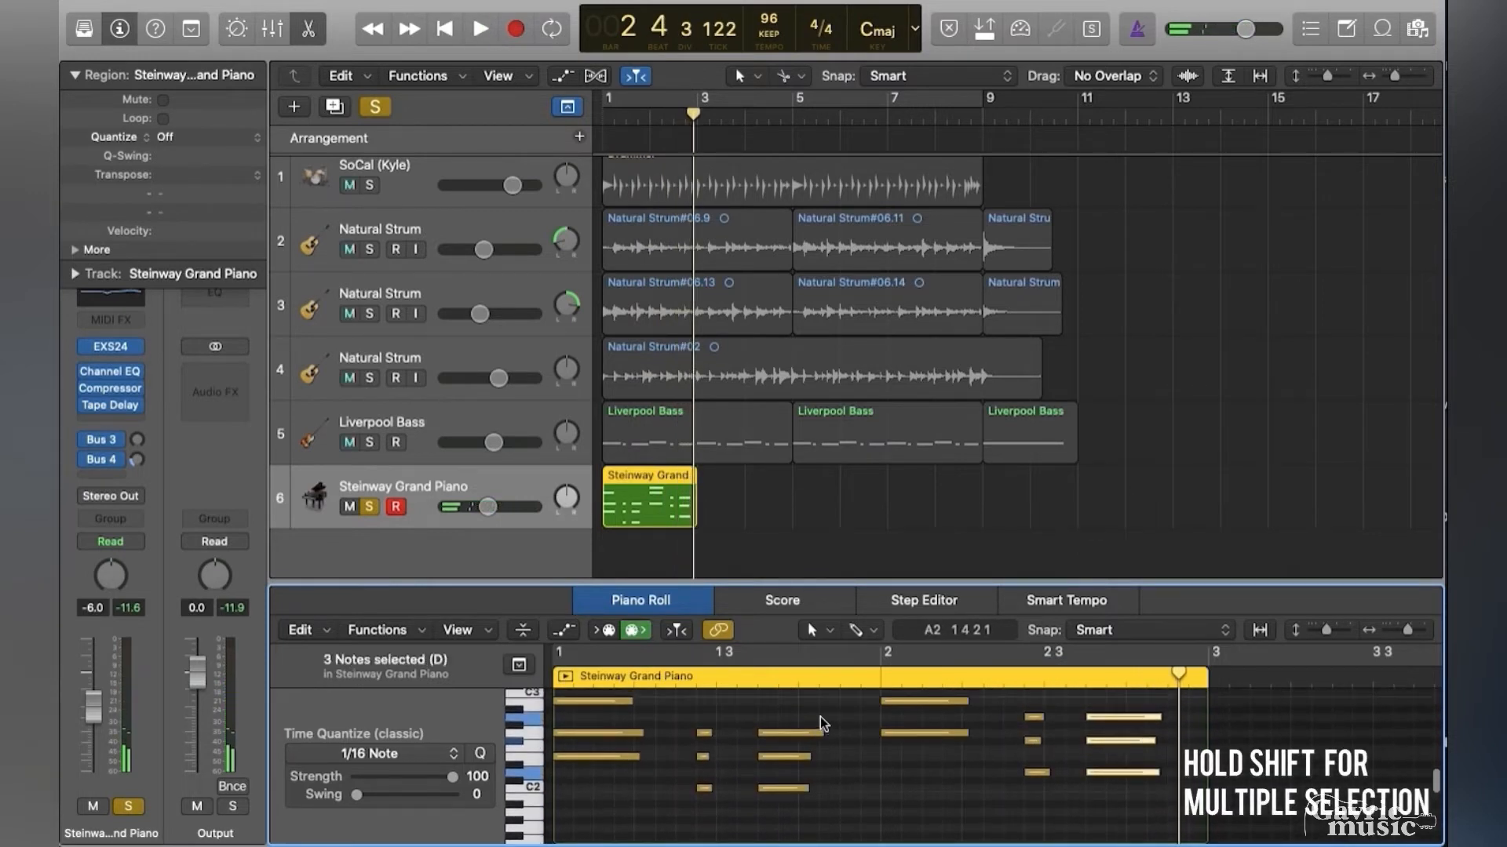
{"action": "left_click_drag", "start_coordinate": [821, 712], "coordinate": [782, 805]}
{"action": "left_click_drag", "start_coordinate": [807, 750], "coordinate": [858, 751]}
{"action": "scroll", "coordinate": [780, 729], "scroll_direction": "up", "scroll_amount": 4}
{"action": "left_click_drag", "start_coordinate": [669, 740], "coordinate": [613, 835]}
{"action": "scroll", "coordinate": [642, 711], "scroll_direction": "up", "scroll_amount": 2}
{"action": "left_click_drag", "start_coordinate": [638, 760], "coordinate": [674, 760]}
Play the piano part while lowering its track volume to -8.6 dB, pan the track to +11 and unsolo it.
{"action": "key", "text": "Return"}
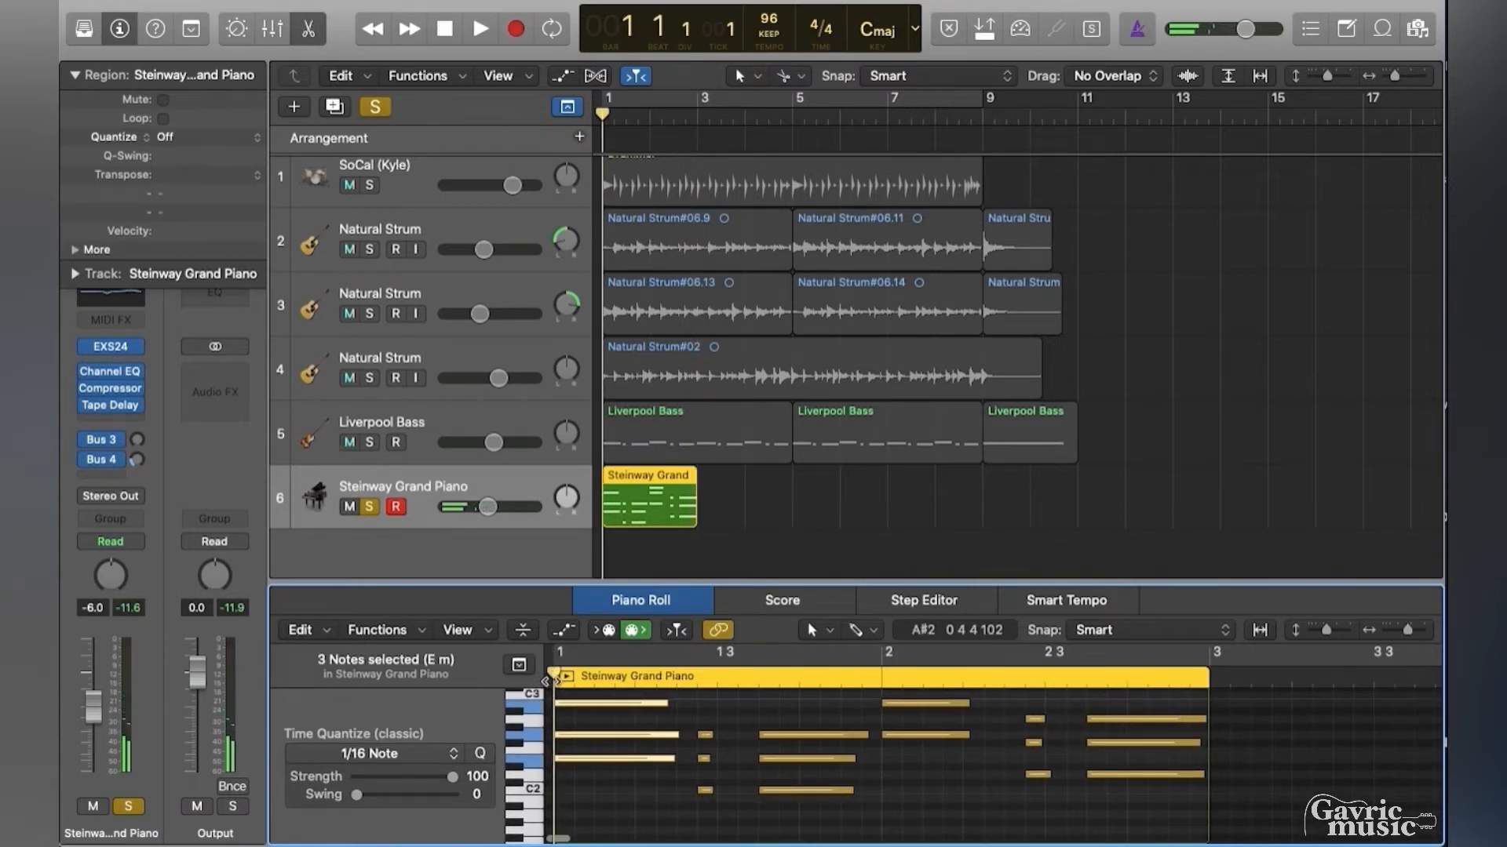
{"action": "key", "text": "space"}
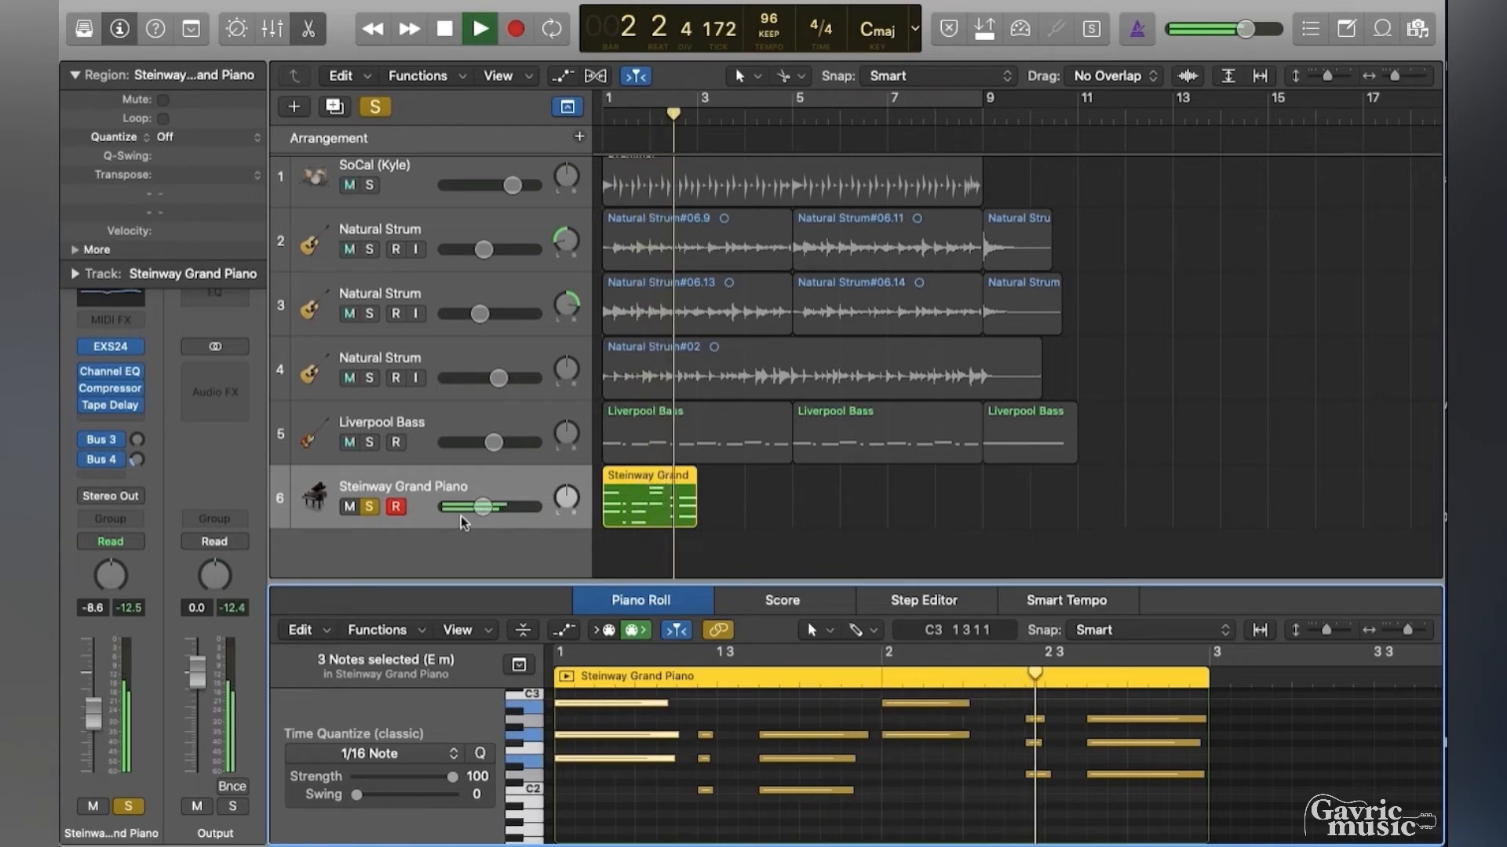
{"action": "key", "text": "space"}
{"action": "left_click_drag", "start_coordinate": [567, 497], "coordinate": [567, 488]}
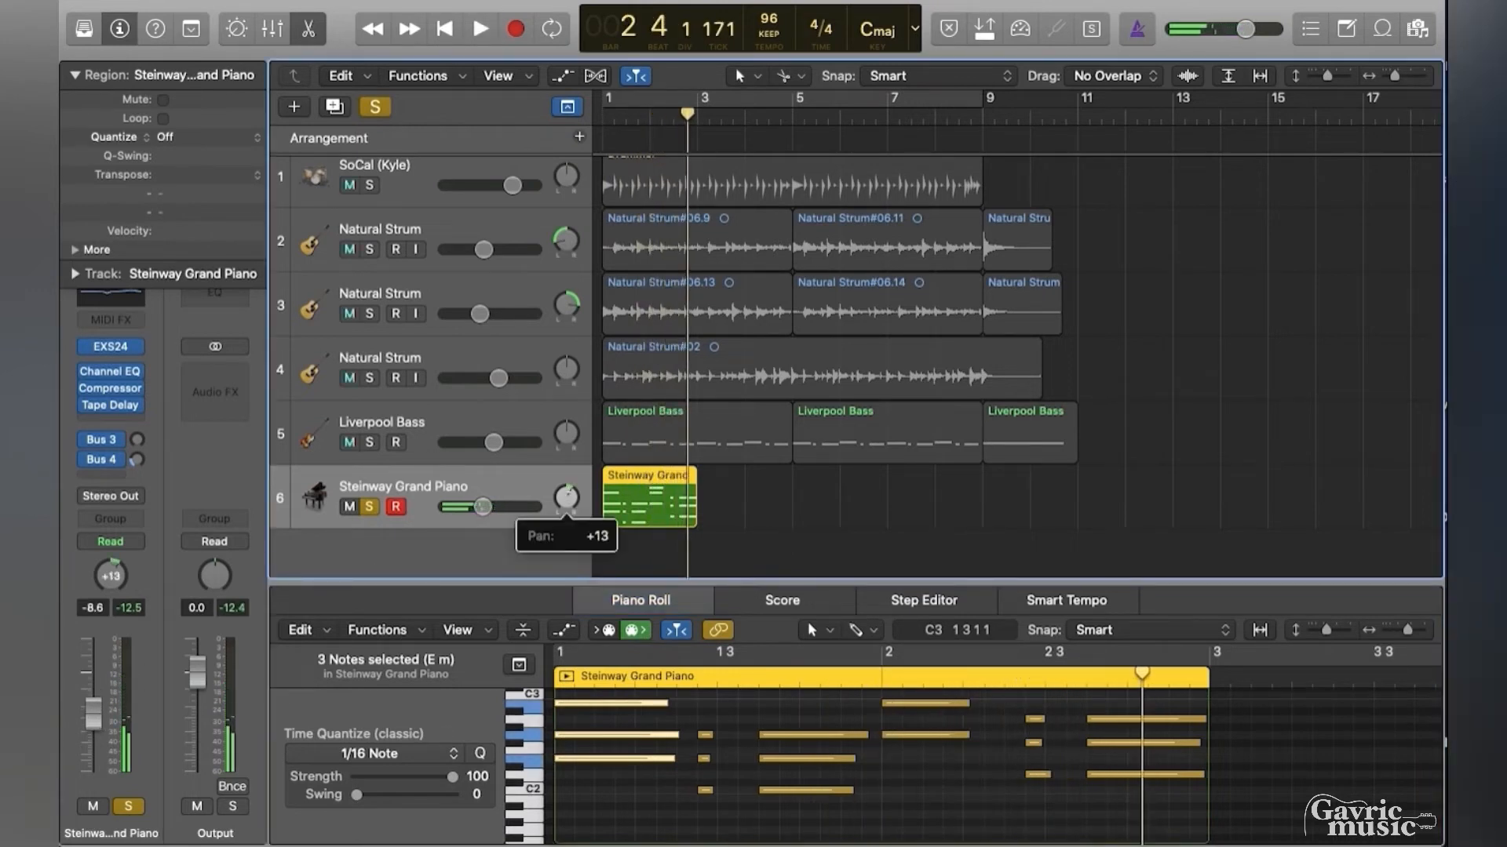
{"action": "left_click", "coordinate": [369, 506]}
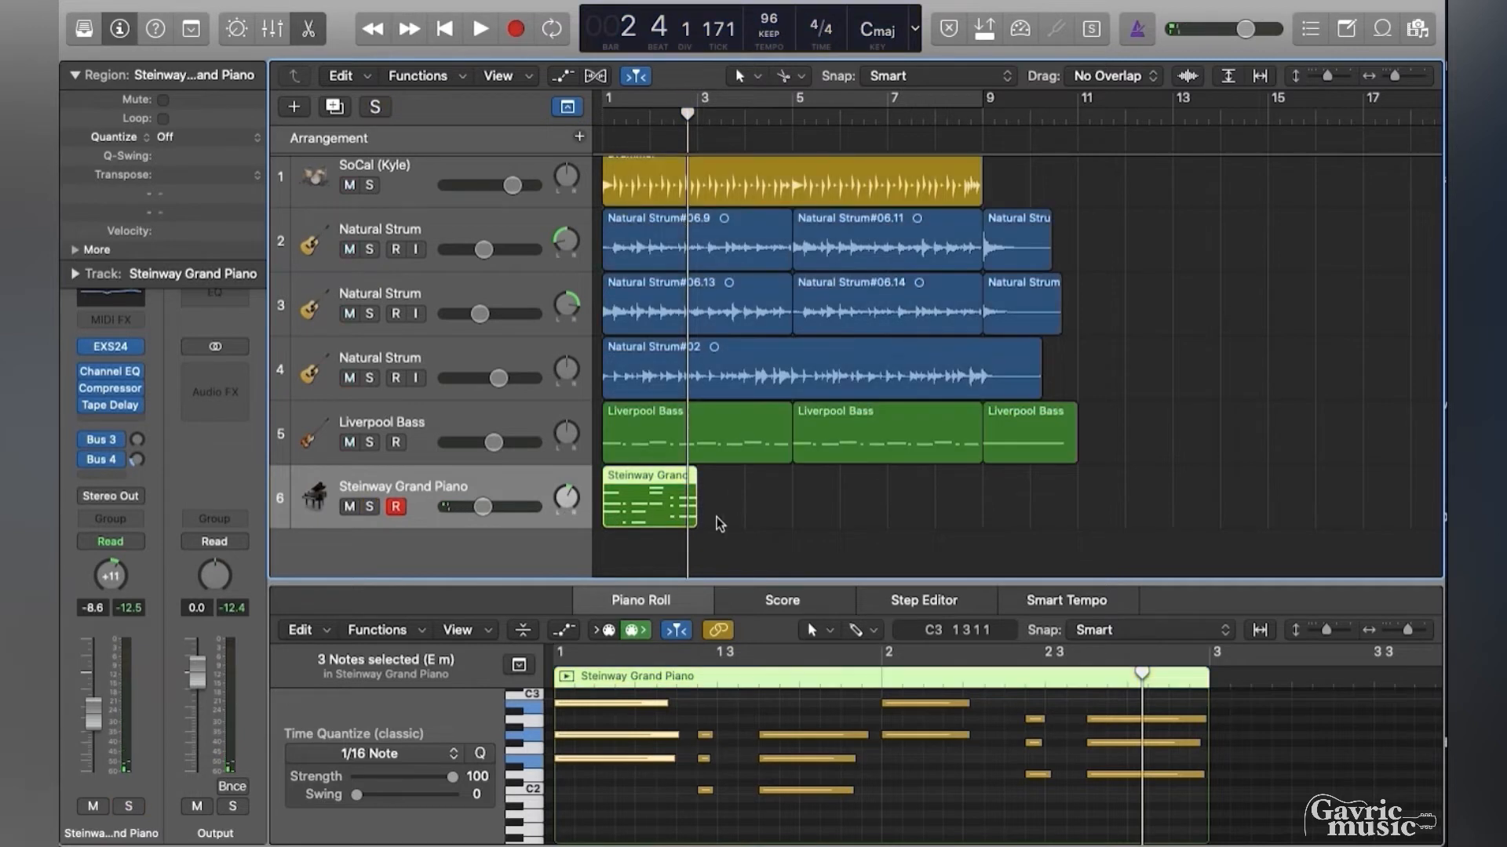
Copy the Steinway Grand Piano region three times in a row through bar 9 and extend the last copy to bar 10.
{"action": "left_click_drag", "start_coordinate": [642, 509], "coordinate": [1029, 522]}
{"action": "key", "text": "alt"}
{"action": "key", "text": "alt"}
{"action": "key", "text": "alt"}
Copy the E minor chord from bar 7 to bar 9 in the last piano region and lengthen it to nearly fill the bar.
{"action": "left_click", "coordinate": [1290, 760]}
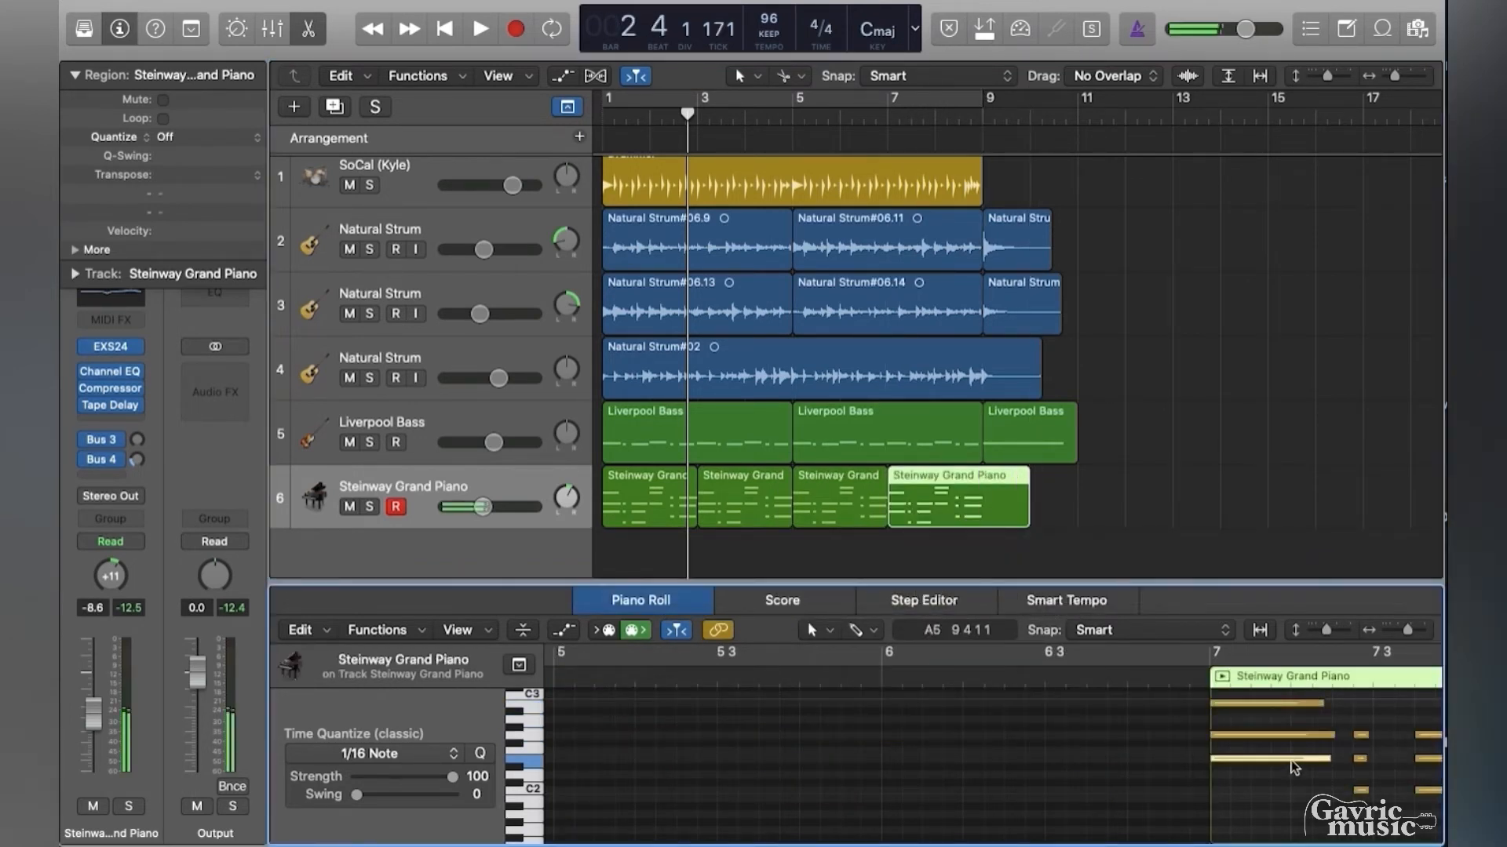
{"action": "left_click_drag", "start_coordinate": [1289, 700], "coordinate": [1290, 699]}
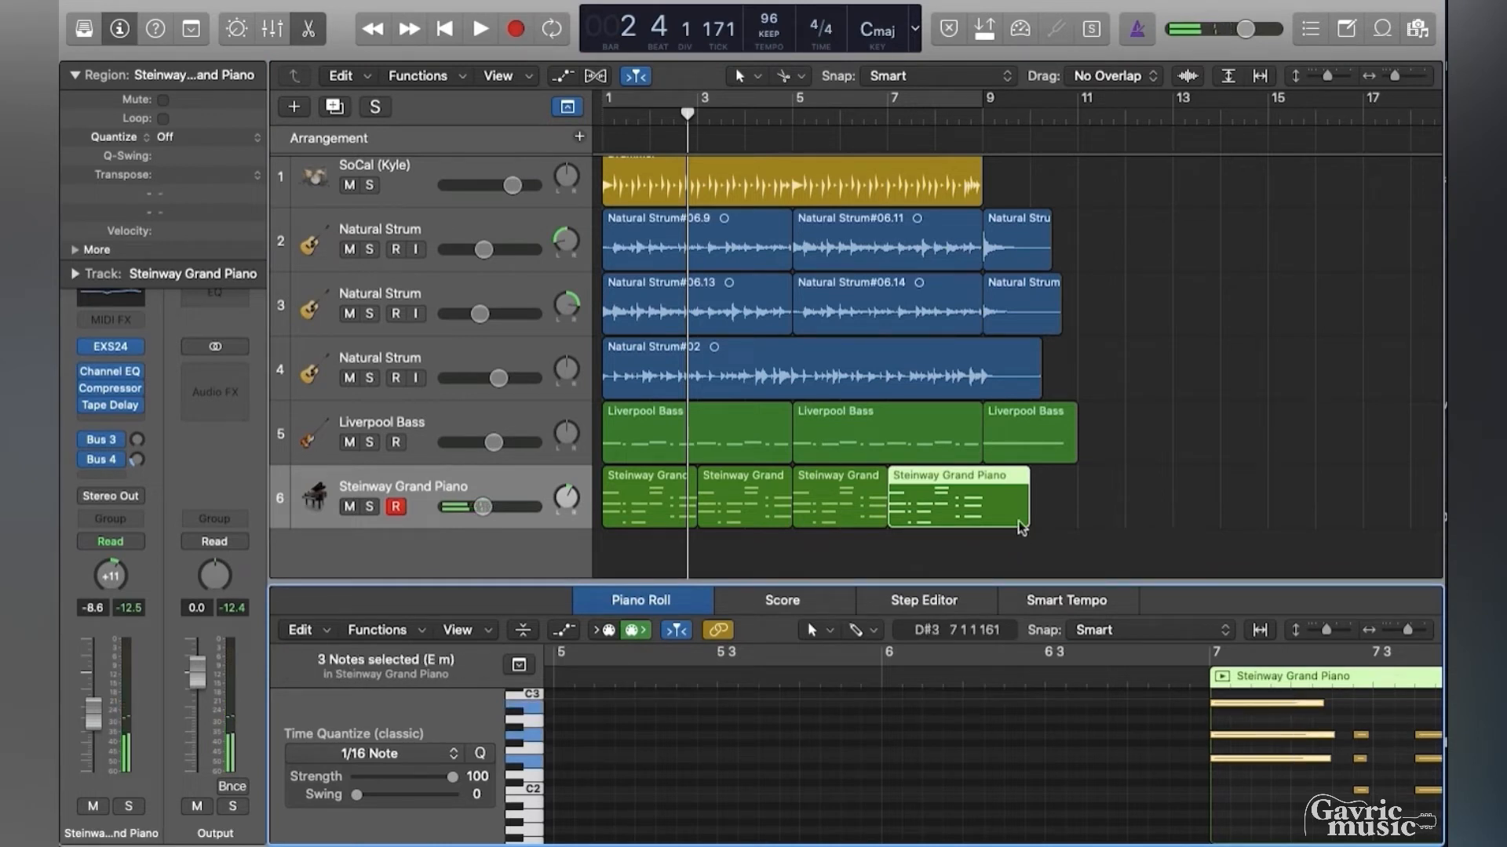
{"action": "scroll", "coordinate": [1329, 706], "scroll_direction": "right", "scroll_amount": 10}
{"action": "left_click", "coordinate": [990, 677]}
{"action": "left_click_drag", "start_coordinate": [990, 677], "coordinate": [659, 677]}
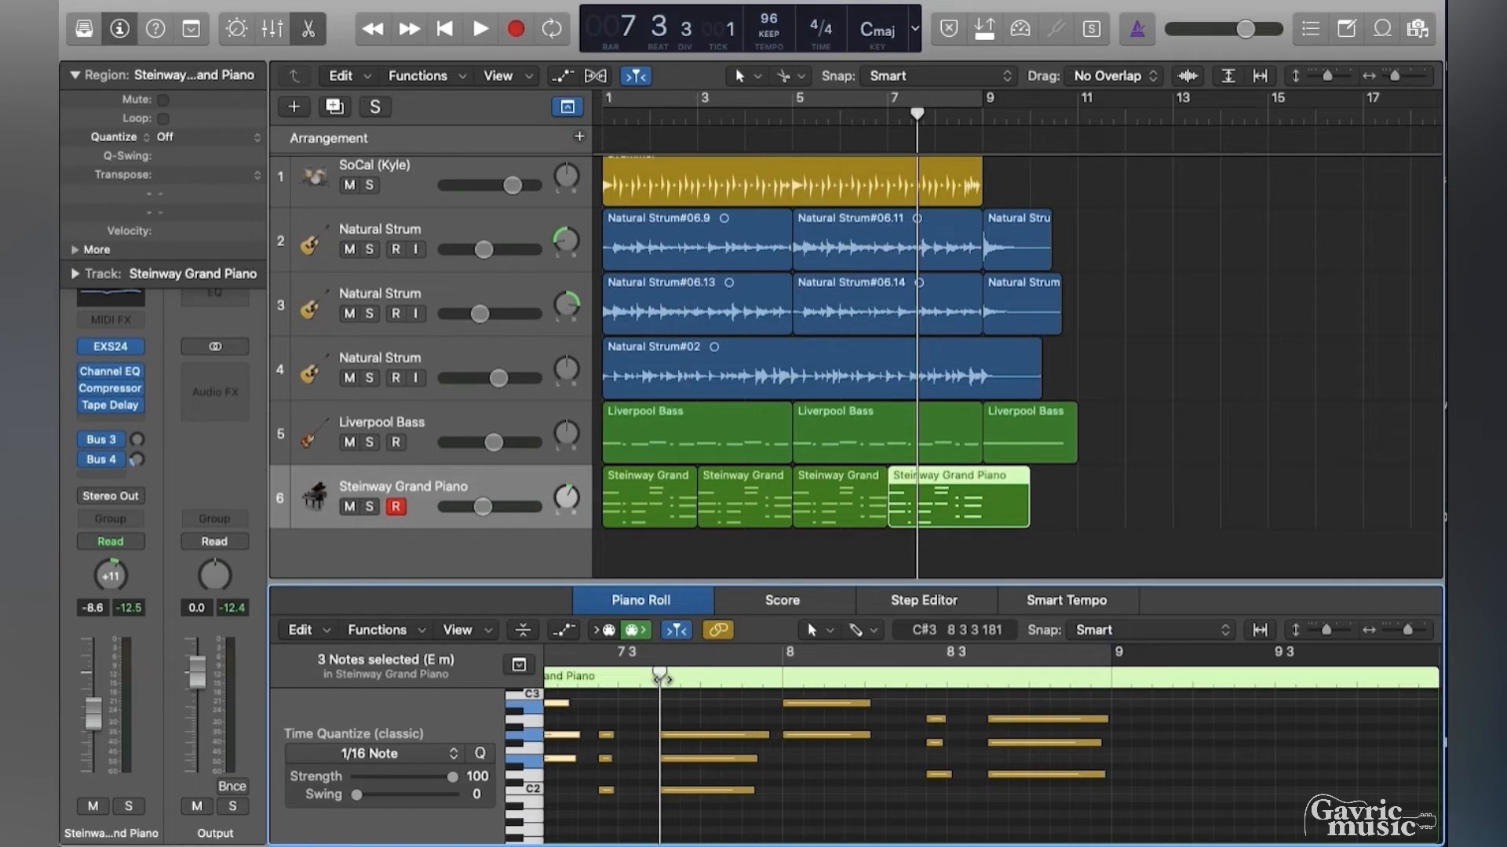
{"action": "left_click", "coordinate": [781, 679]}
{"action": "left_click", "coordinate": [641, 682]}
{"action": "left_click", "coordinate": [849, 684]}
{"action": "left_click", "coordinate": [1040, 682]}
{"action": "left_click", "coordinate": [1112, 684]}
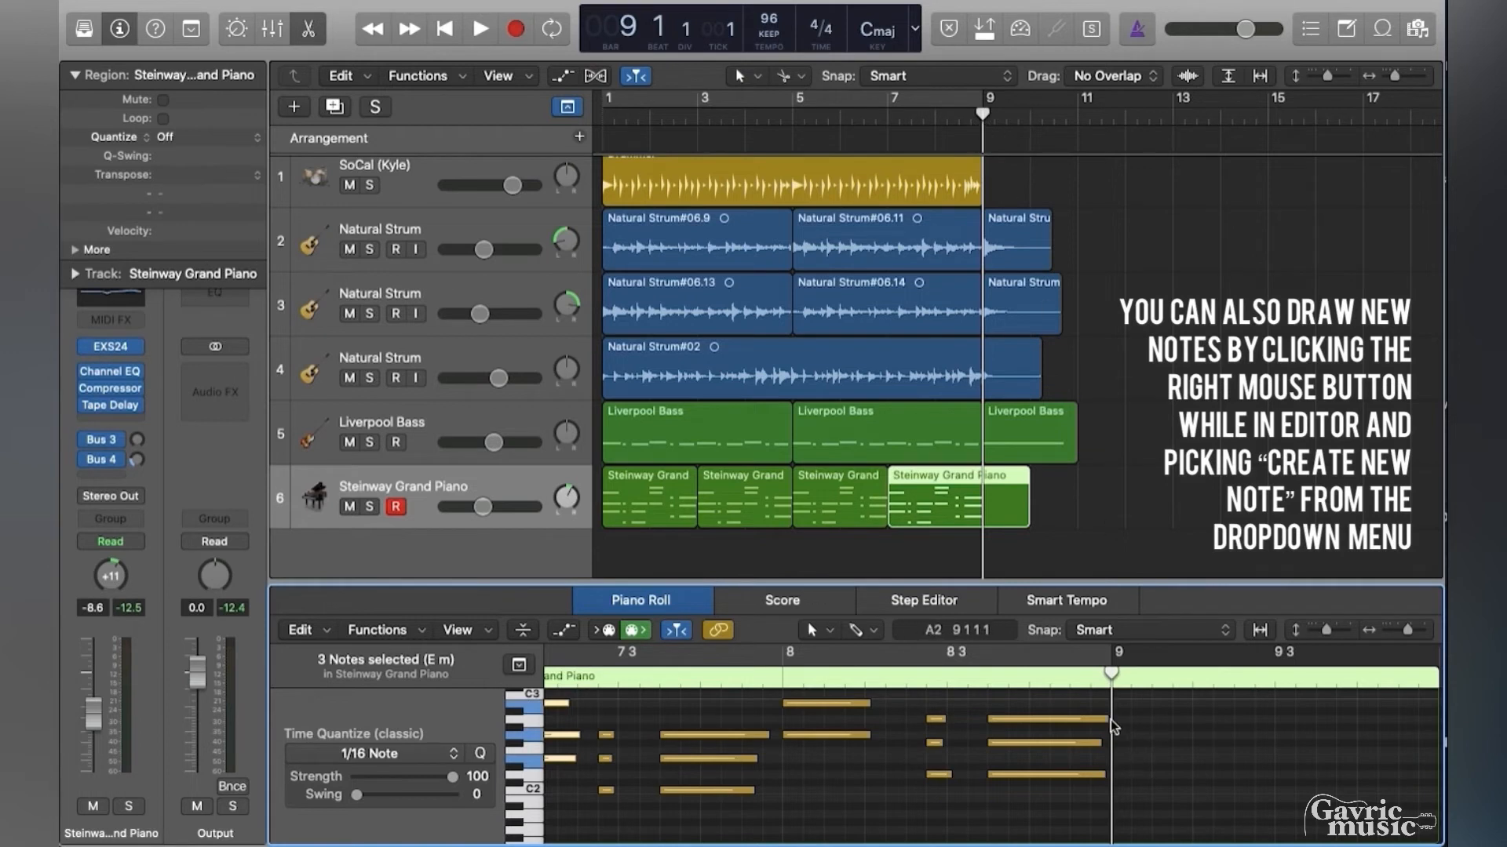
{"action": "key", "text": "super+v"}
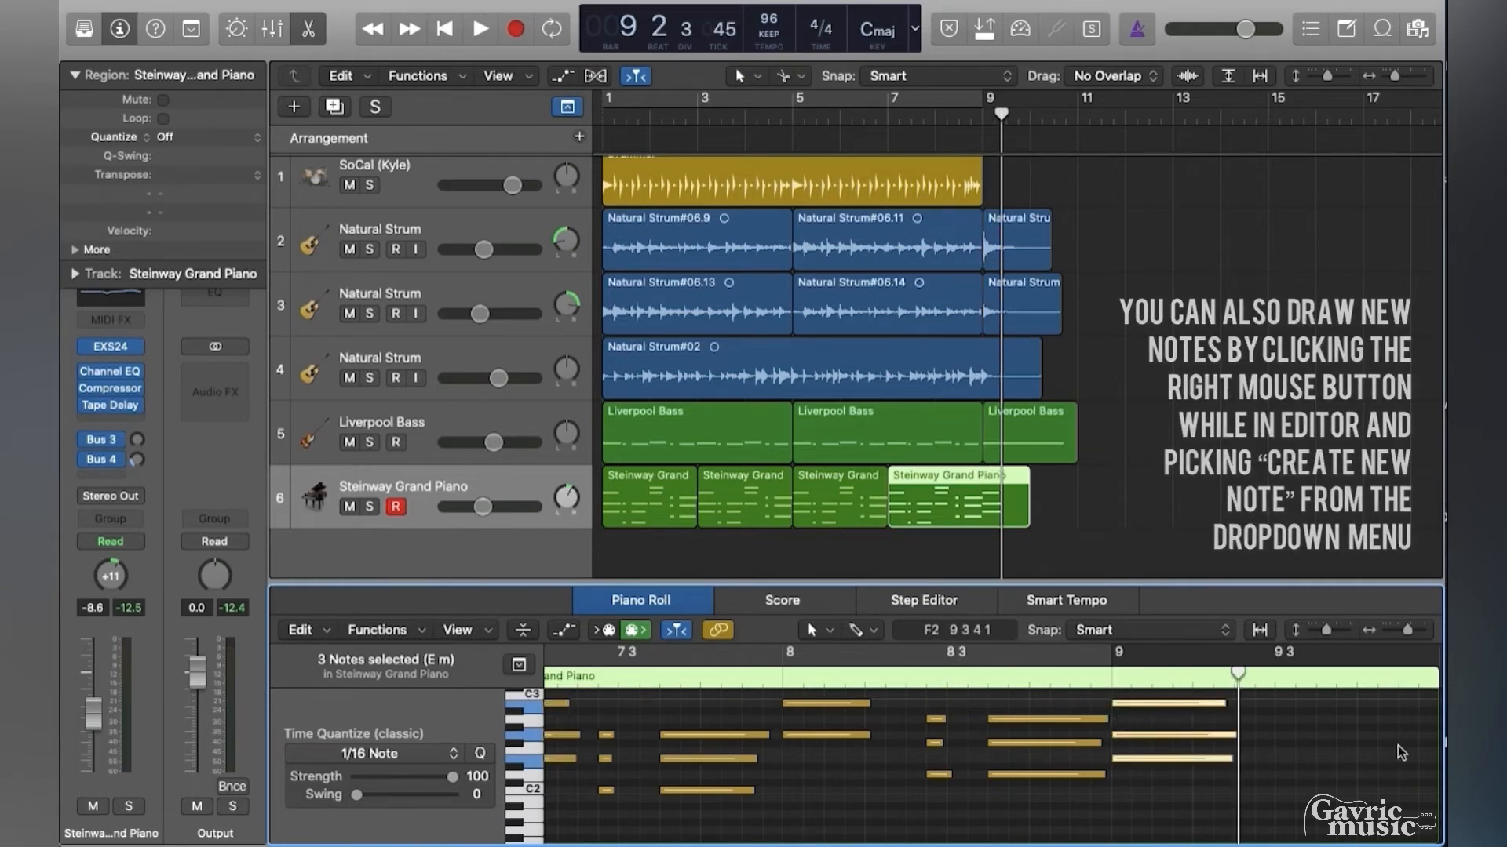
{"action": "left_click_drag", "start_coordinate": [1256, 765], "coordinate": [1403, 766]}
Play the song from the beginning and raise the track 4 Natural Strum guitar's volume to -2.0 dB.
{"action": "key", "text": "space"}
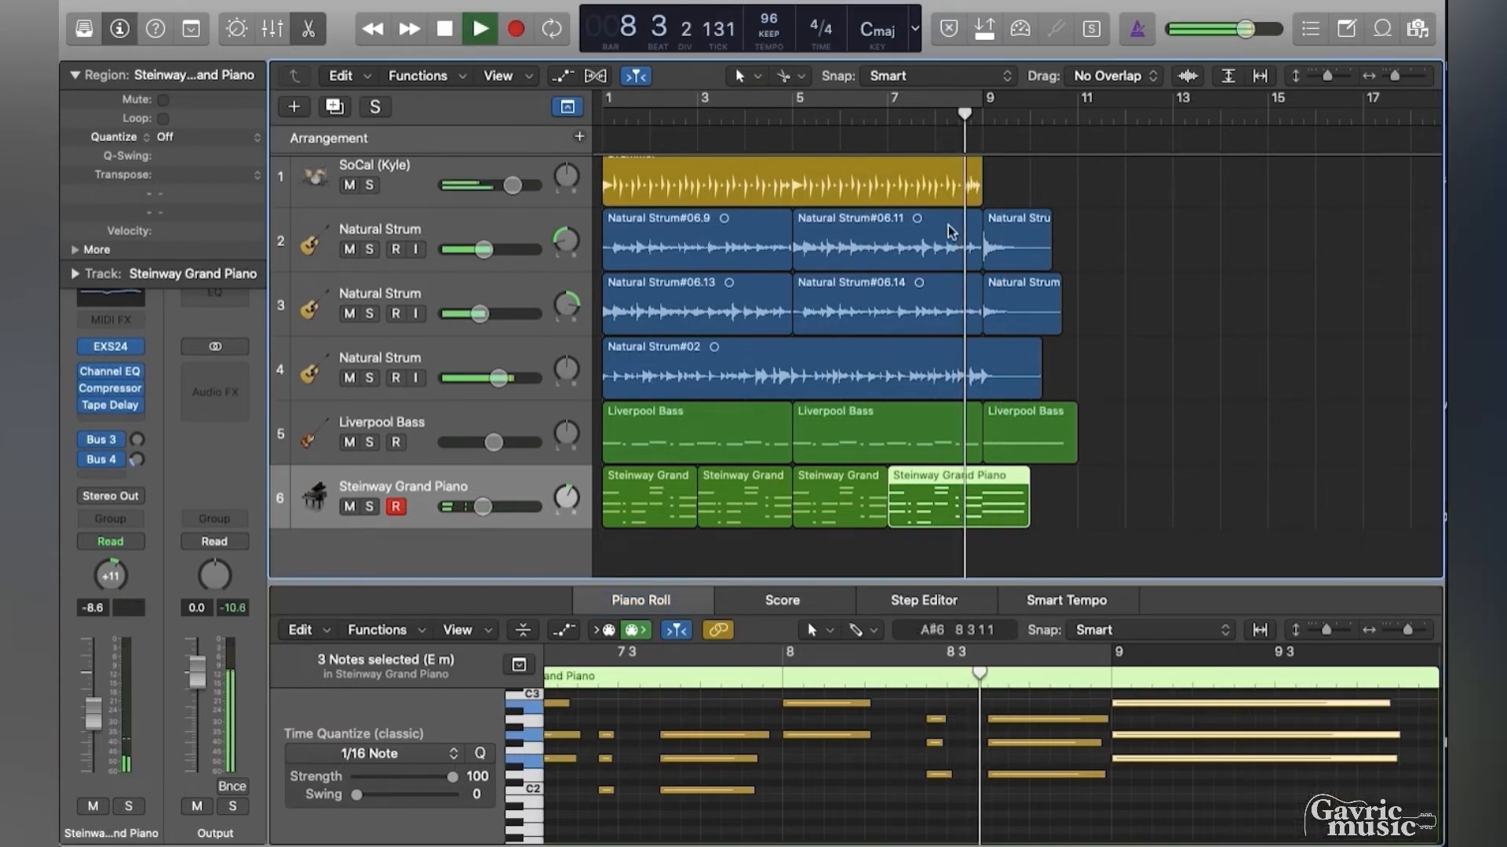
{"action": "key", "text": "Return"}
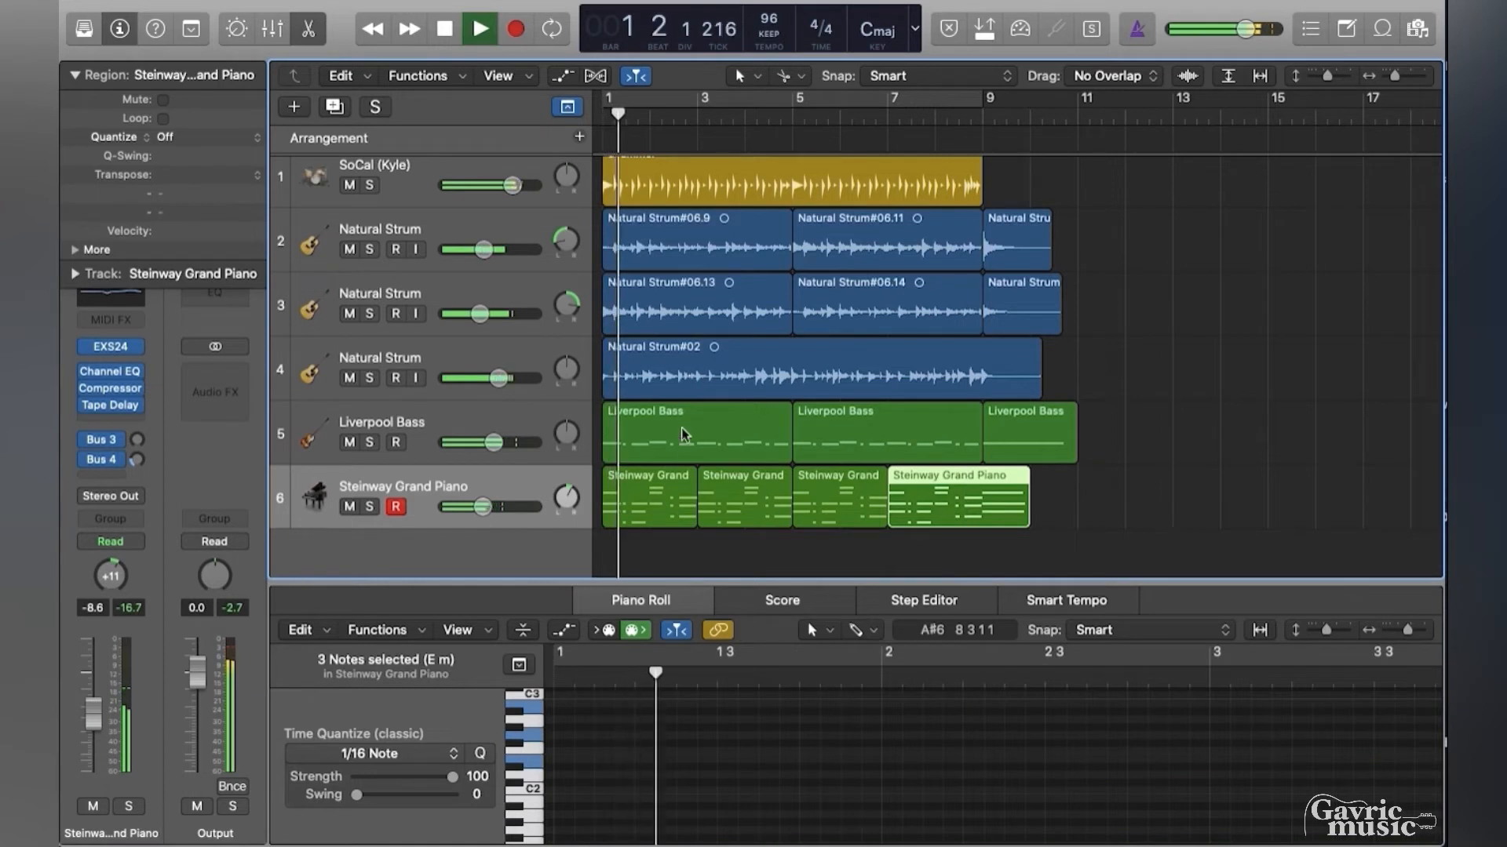
{"action": "left_click", "coordinate": [494, 413]}
{"action": "left_click", "coordinate": [427, 354]}
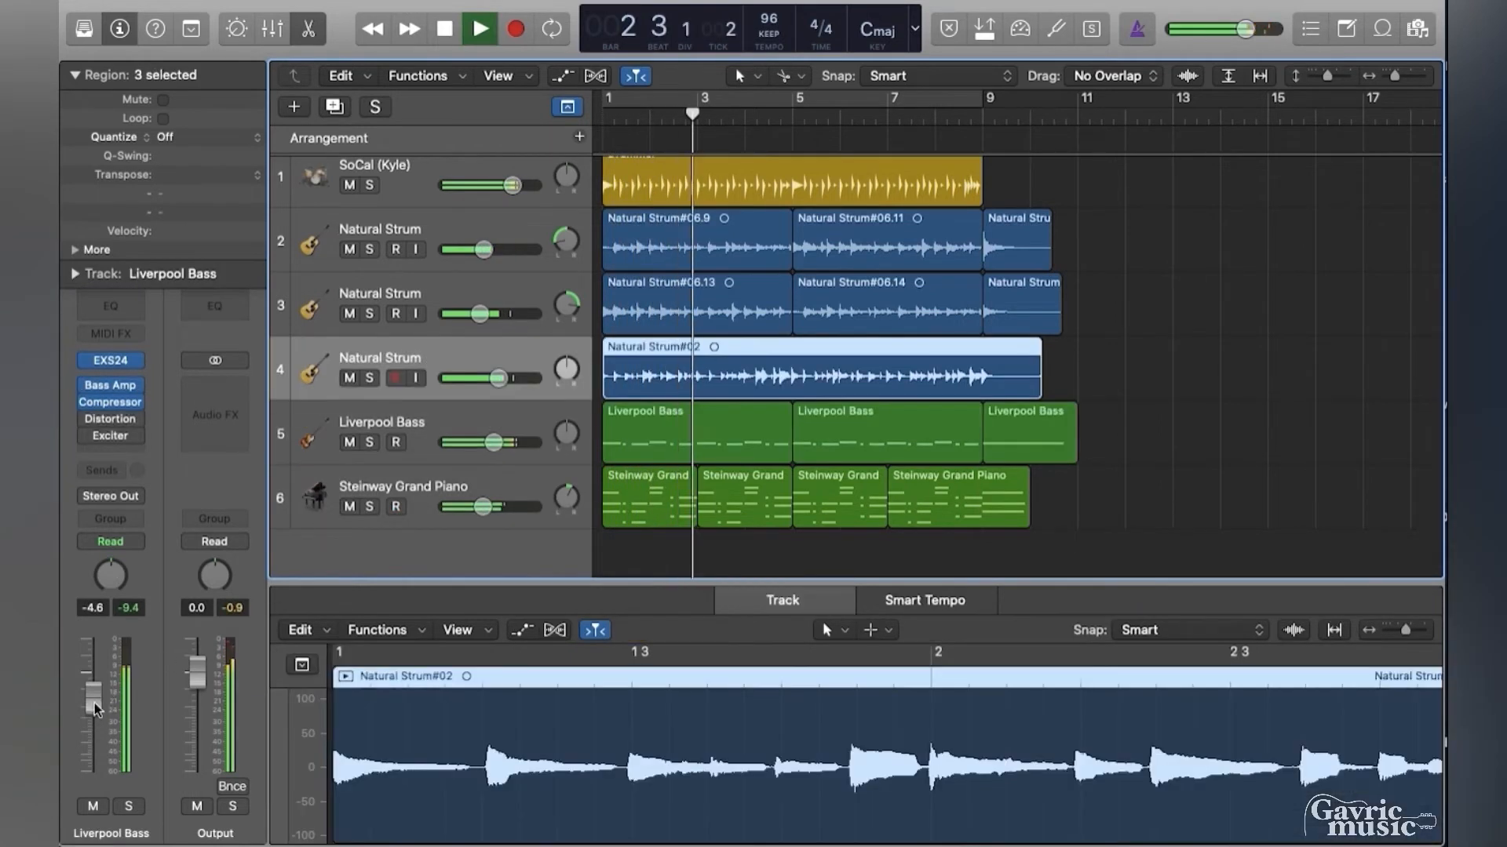
{"action": "key", "text": "space"}
{"action": "left_click", "coordinate": [602, 118]}
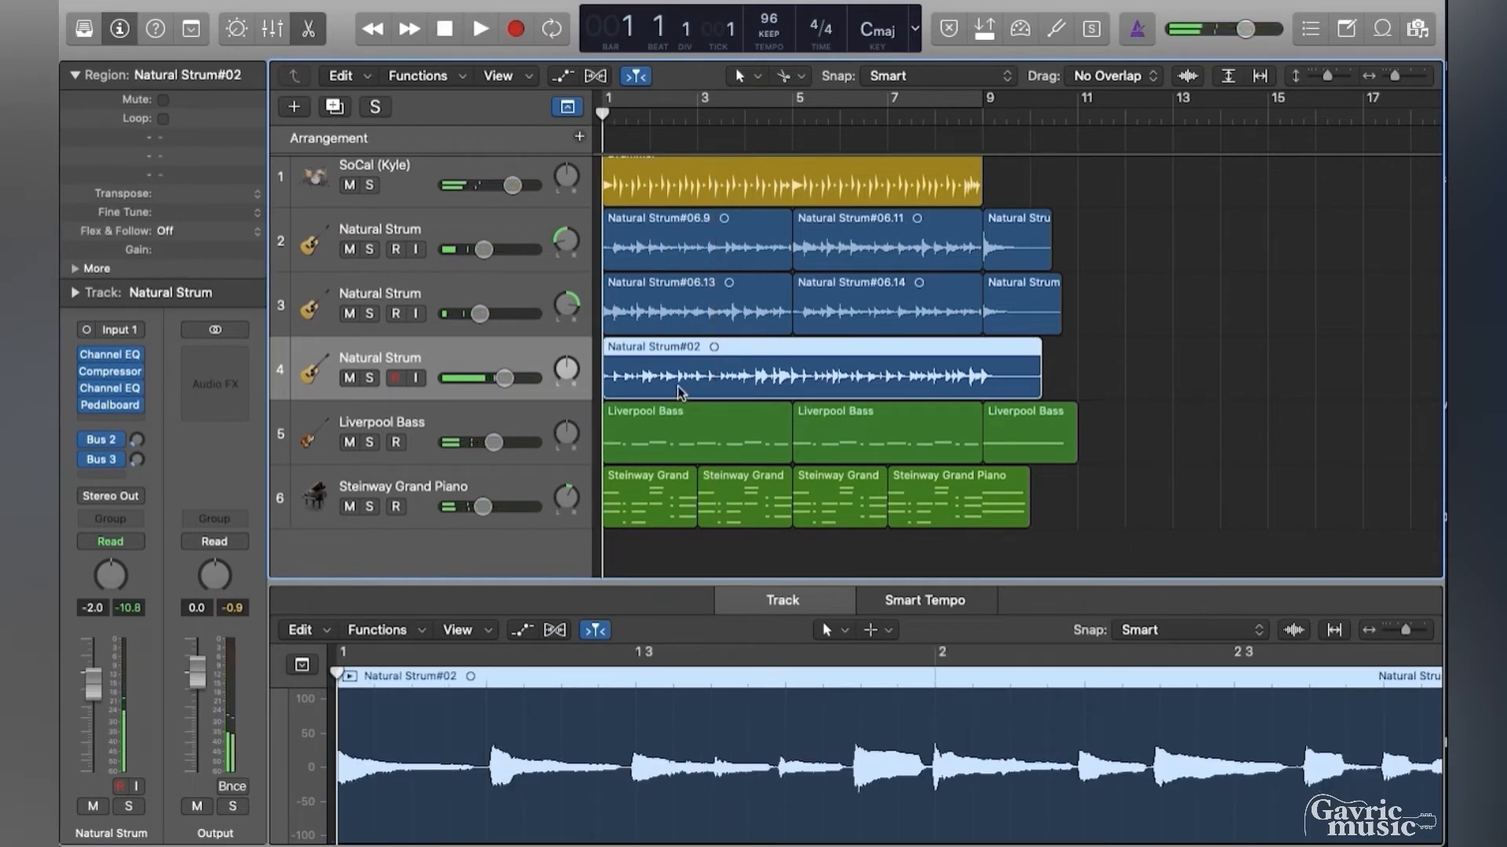
Solo the track 4 guitar, set its Bus 2 send to -17.6 and Bus 3 send to -31.6 during playback, and unsolo it.
{"action": "left_click", "coordinate": [138, 444]}
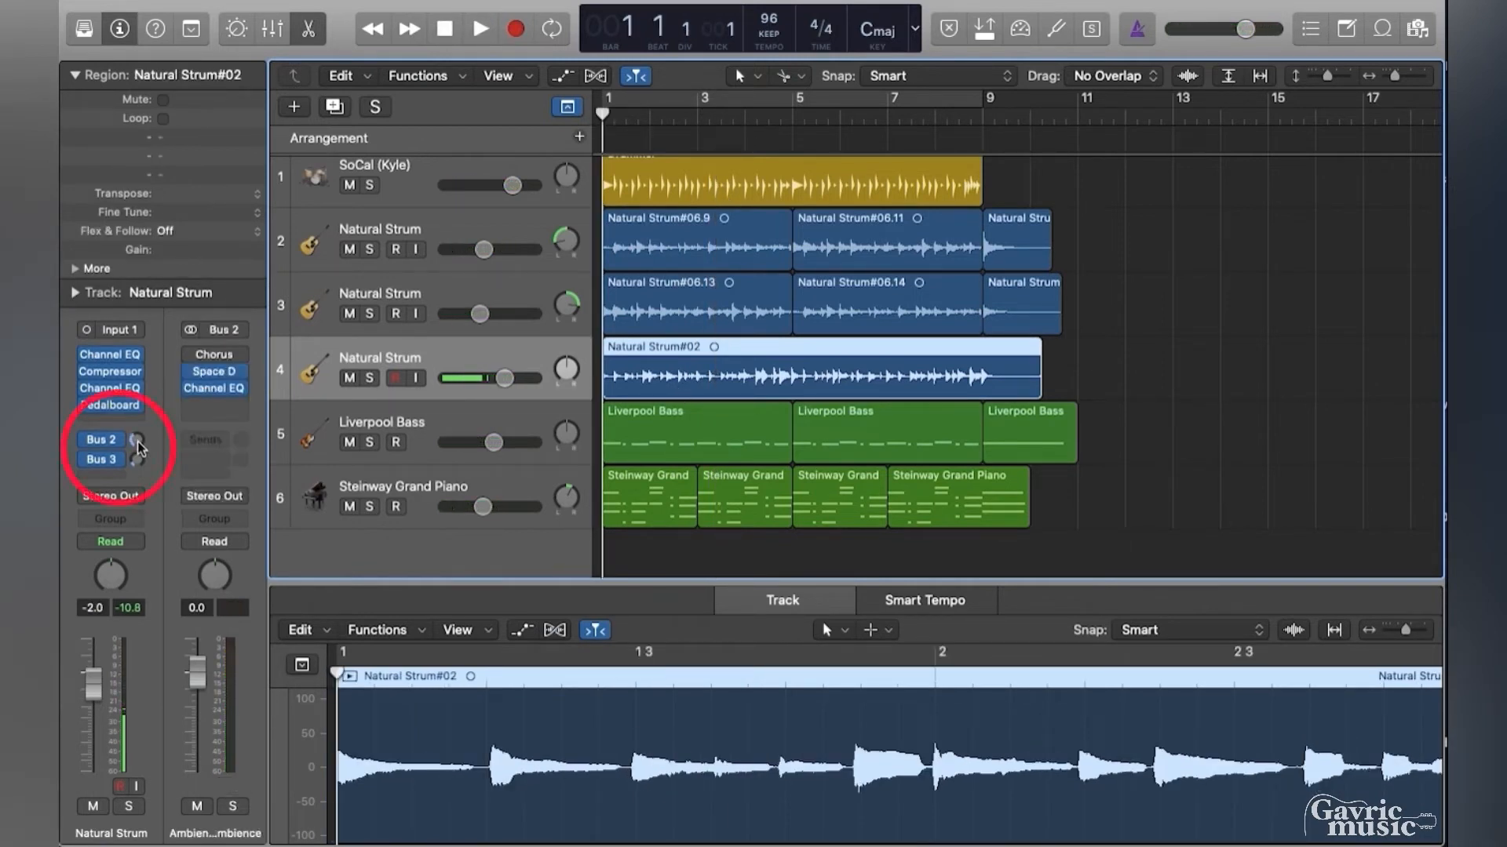
{"action": "left_click", "coordinate": [370, 378]}
{"action": "mouse_move", "coordinate": [200, 449]}
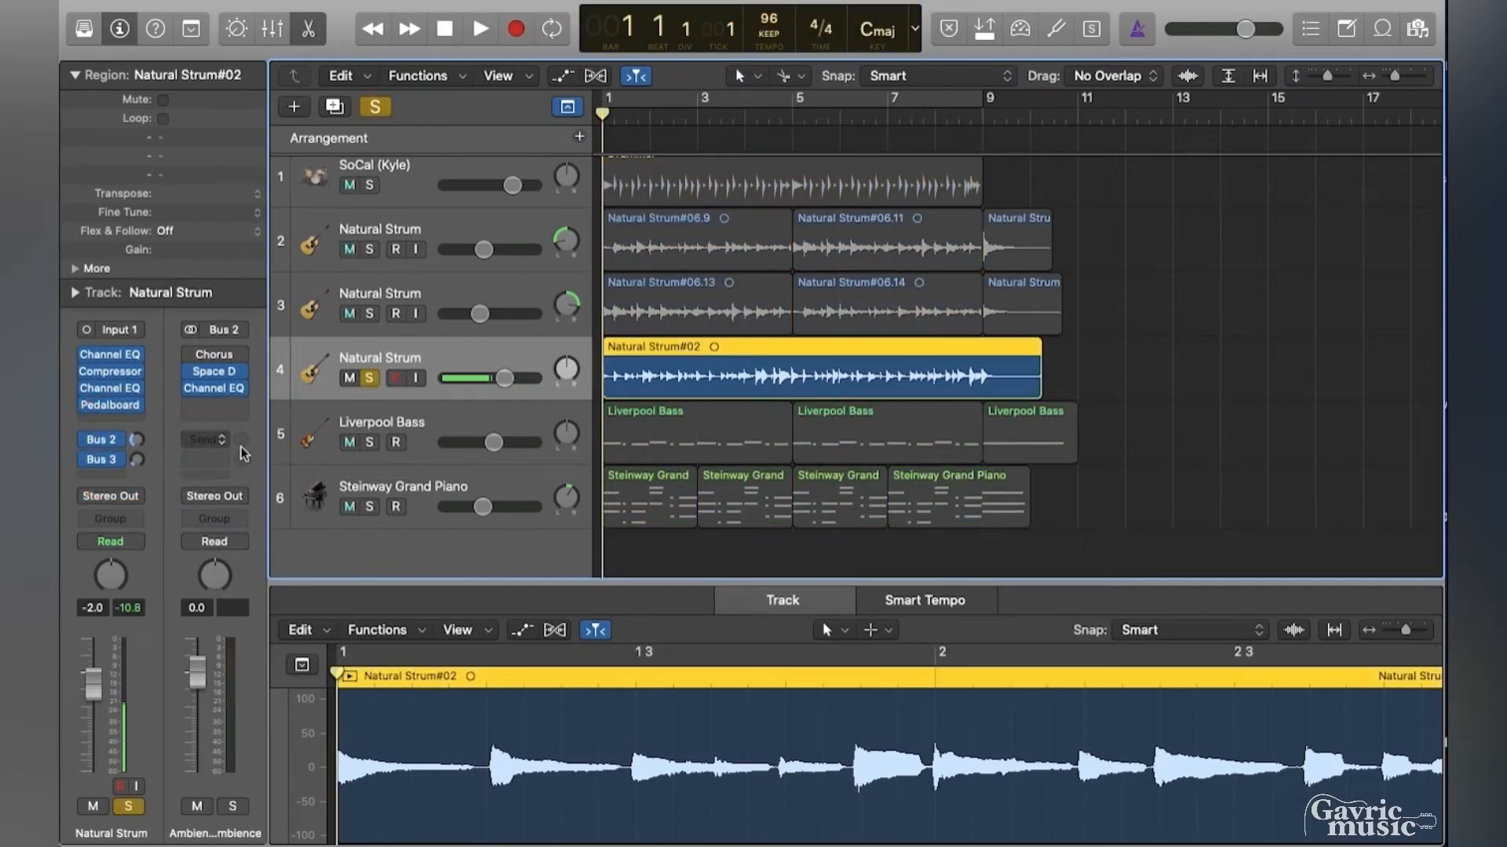
{"action": "key", "text": "space"}
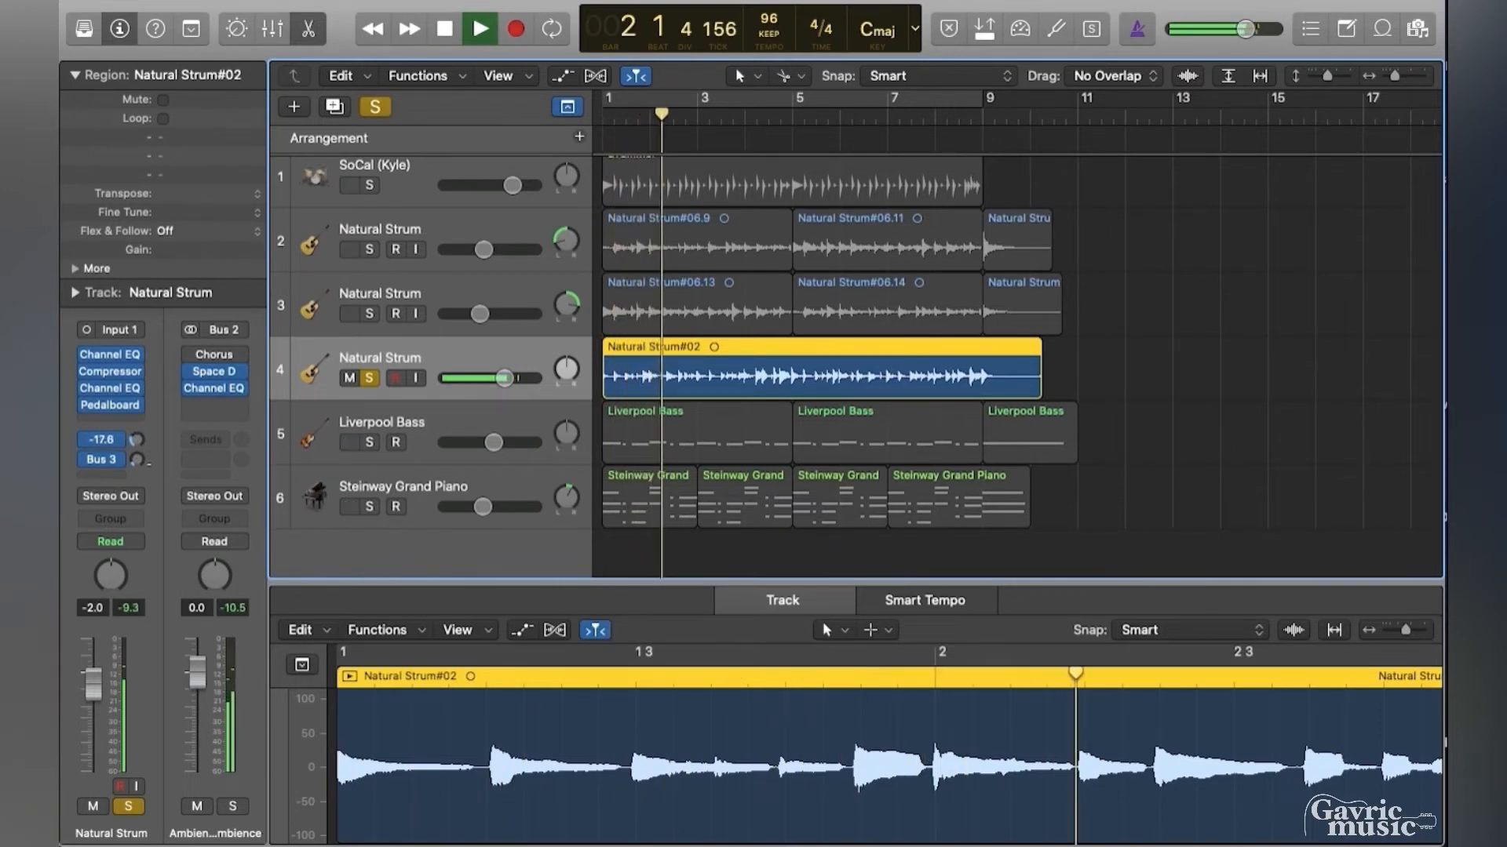
{"action": "key", "text": "space"}
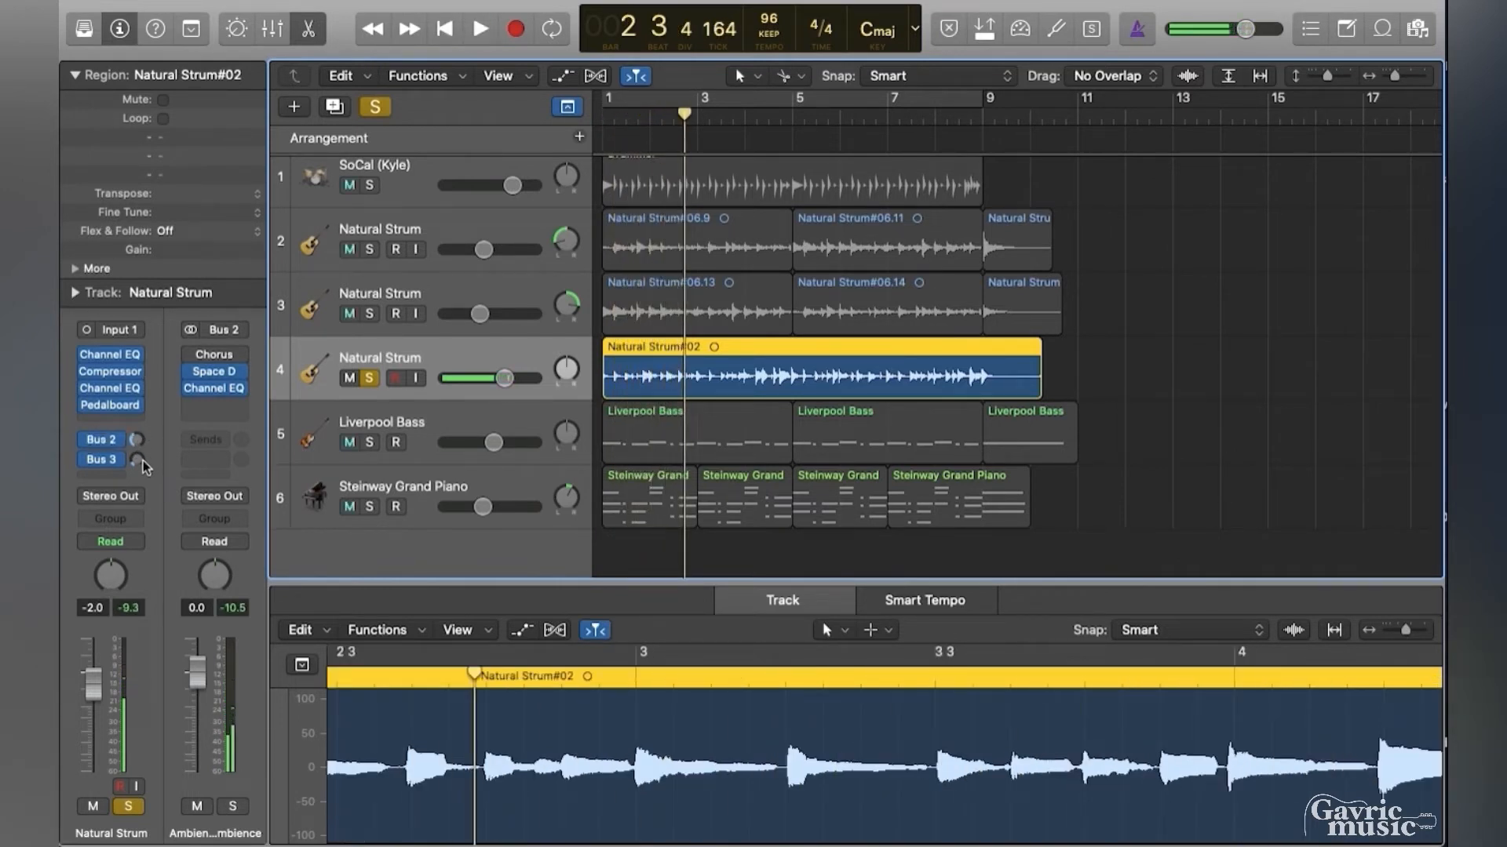
{"action": "key", "text": "space"}
{"action": "left_click", "coordinate": [139, 459]}
{"action": "left_click", "coordinate": [369, 378]}
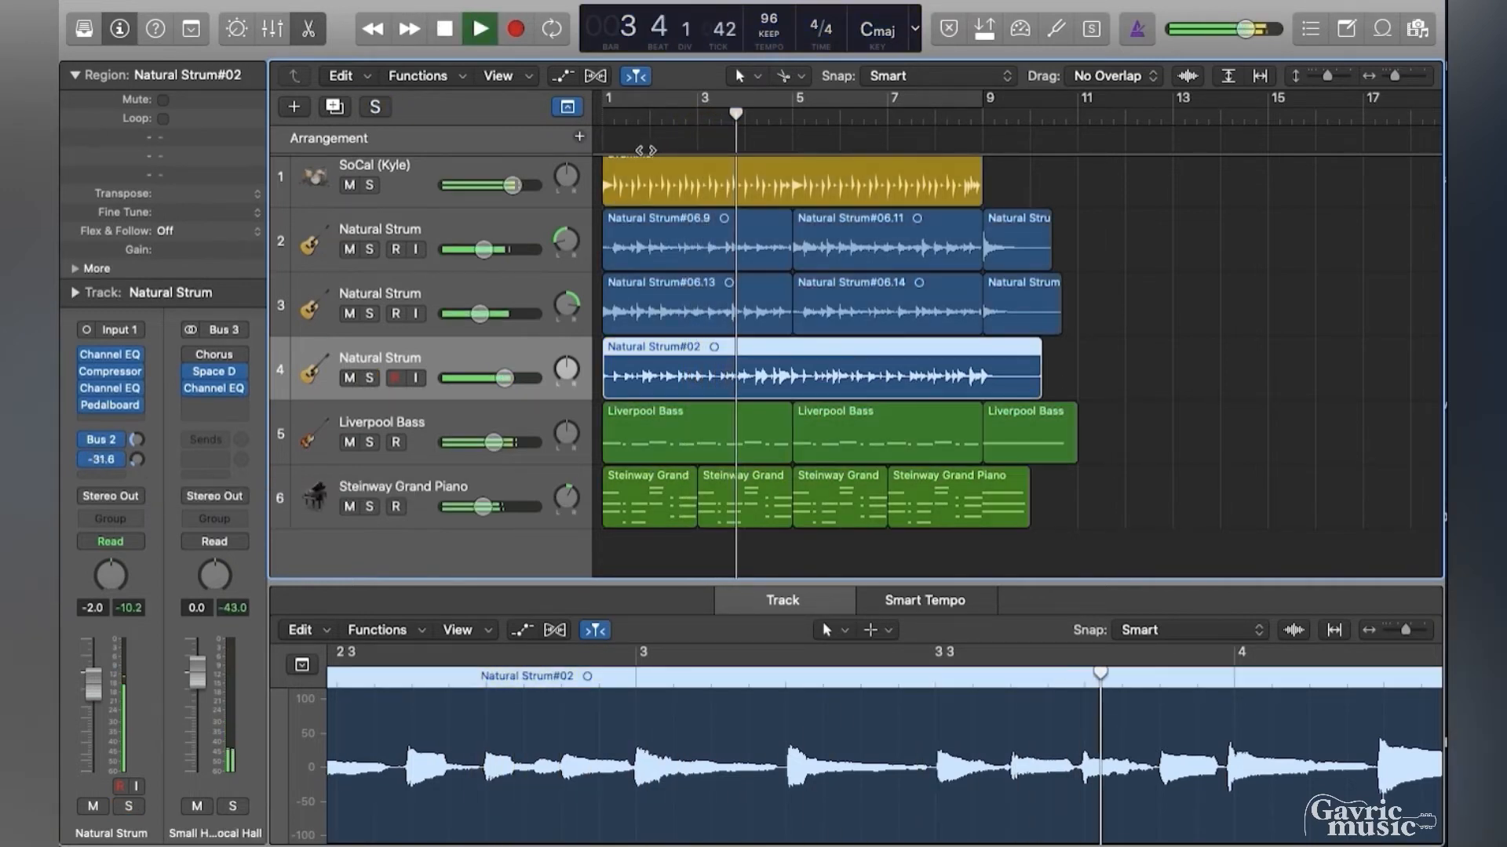
Play the full arrangement from bar 1 to hear the balance of all tracks.
{"action": "key", "text": "space"}
{"action": "key", "text": "Return"}
{"action": "key", "text": "space"}
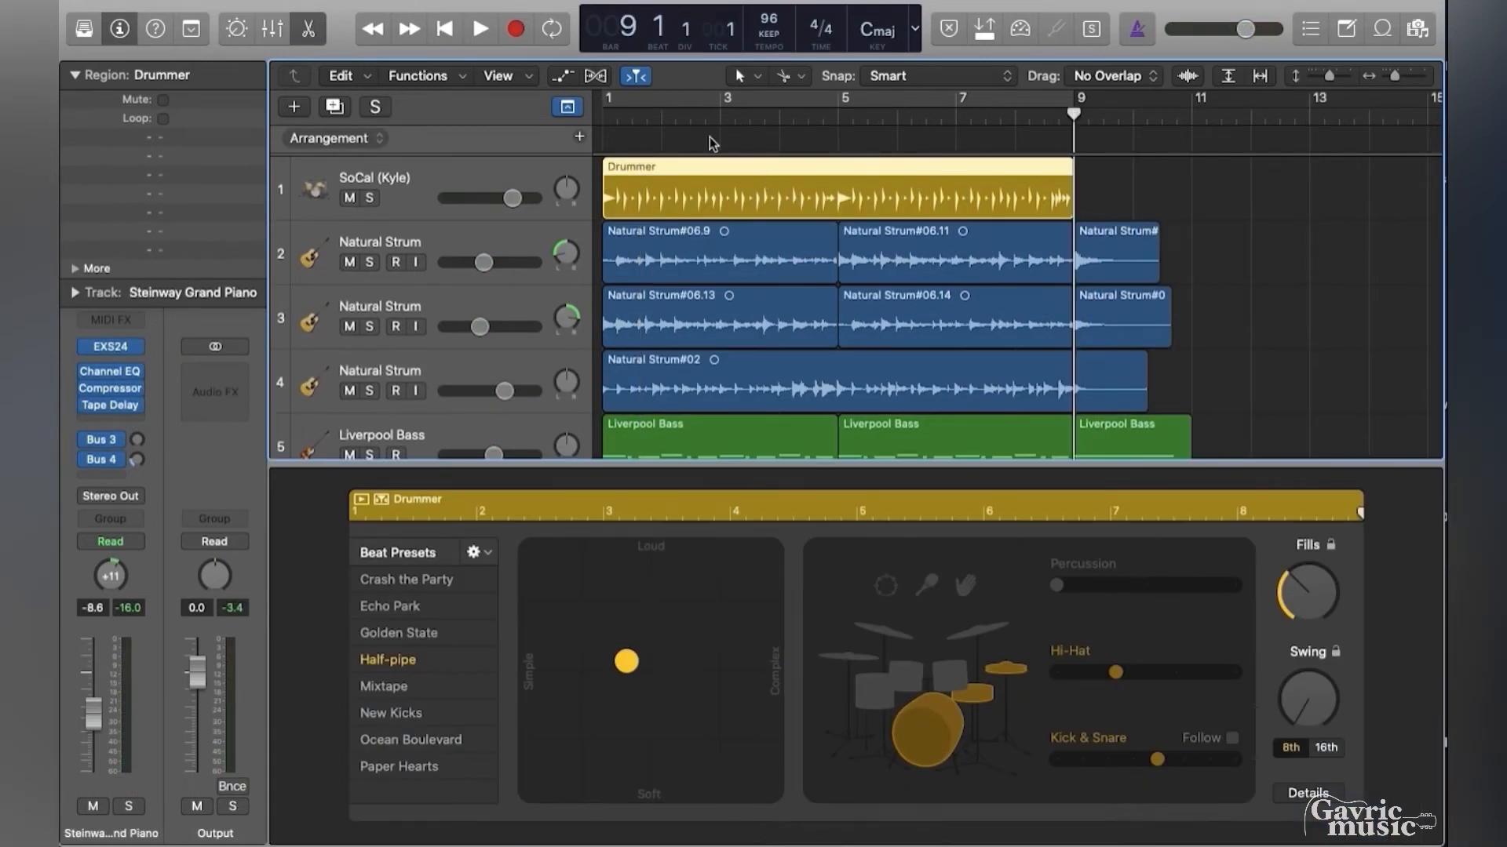
Convert the Drummer region on the SoCal track to a MIDI region.
{"action": "key", "text": "Return"}
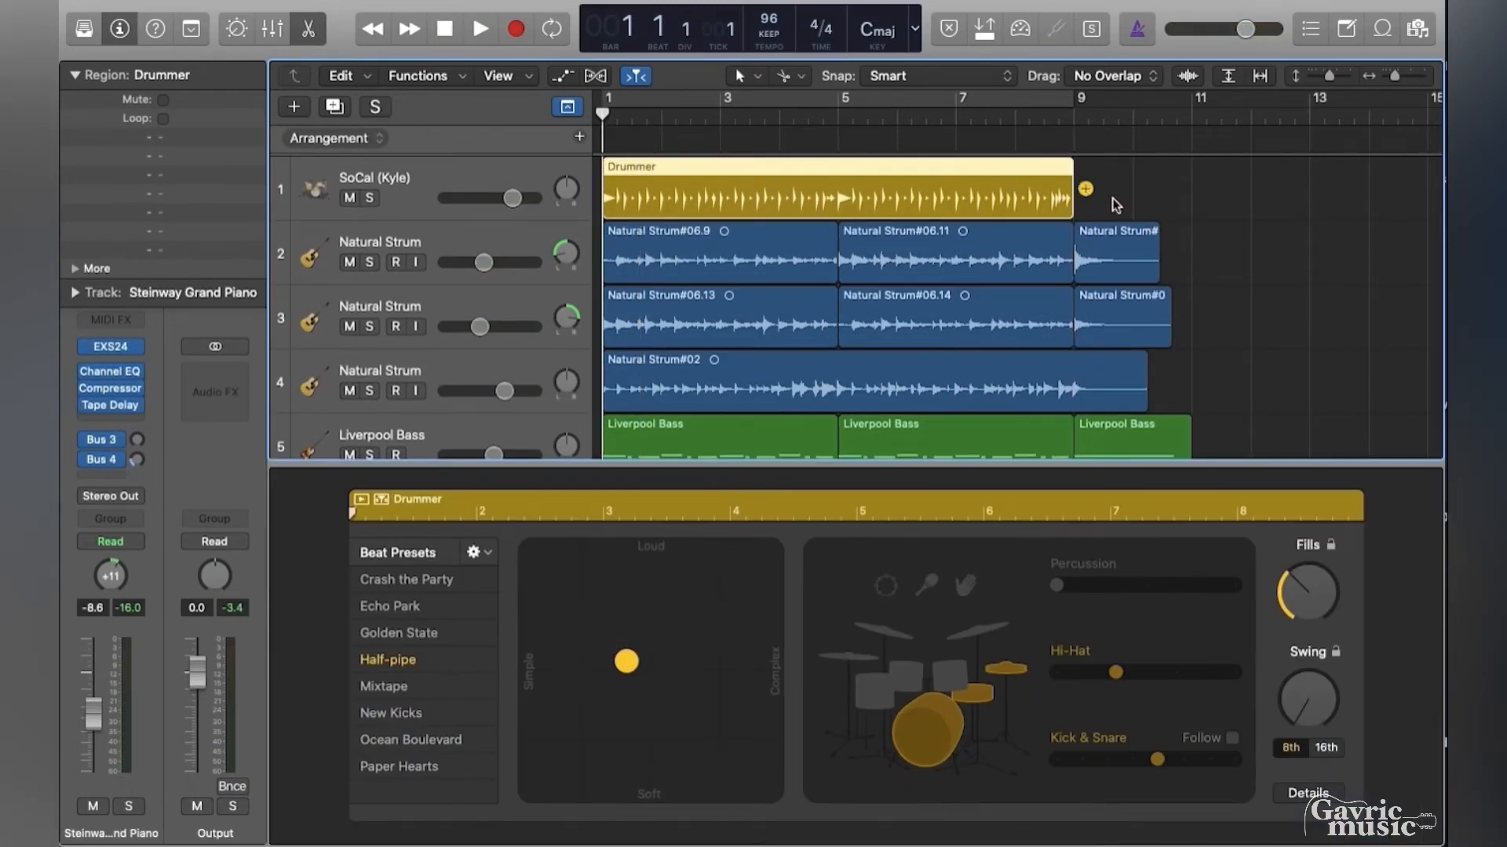
{"action": "right_click", "coordinate": [878, 173]}
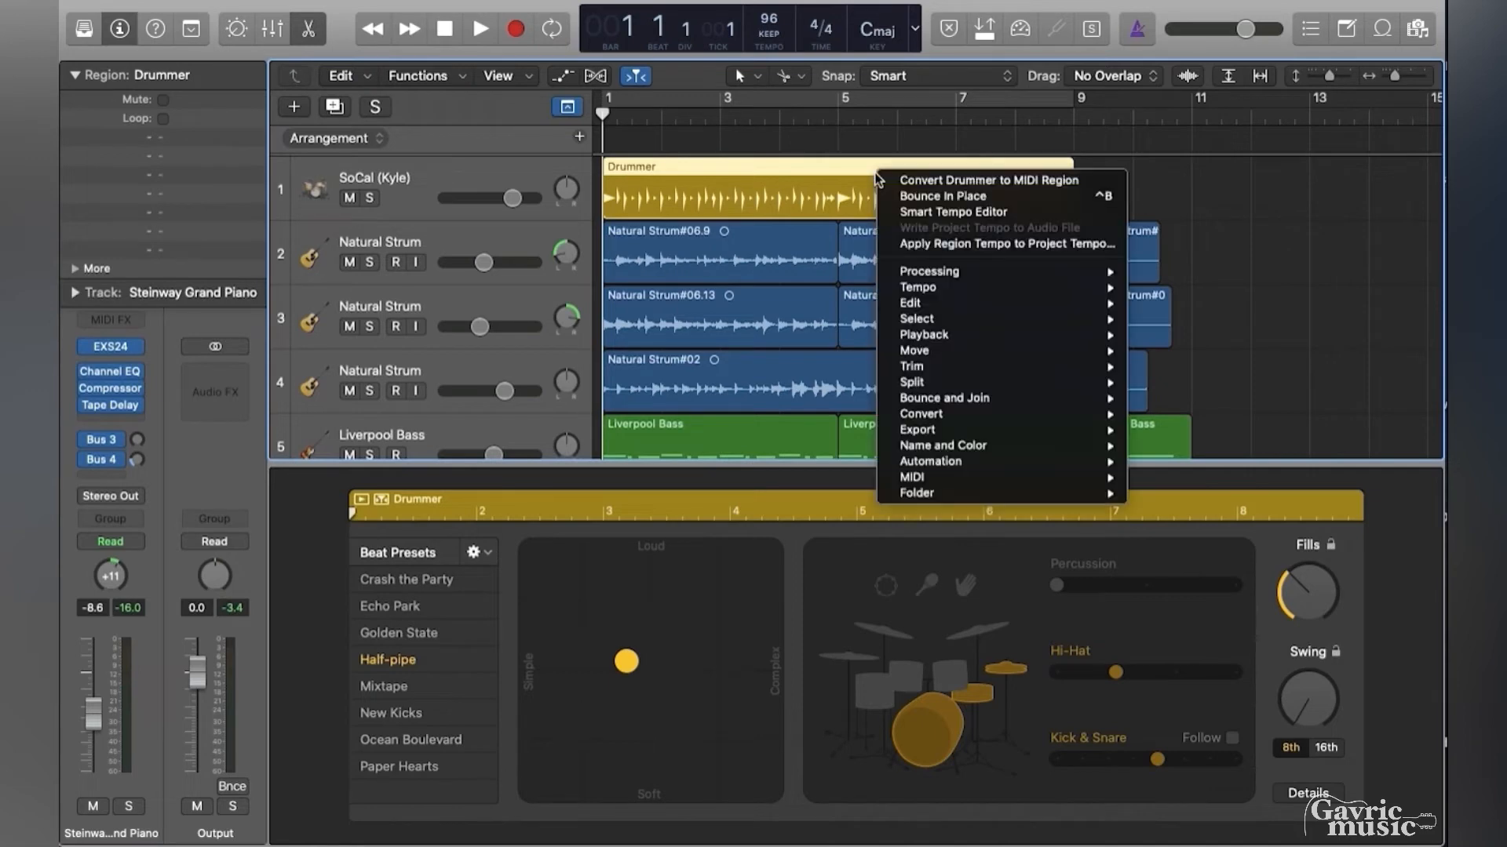
{"action": "mouse_move", "coordinate": [957, 414]}
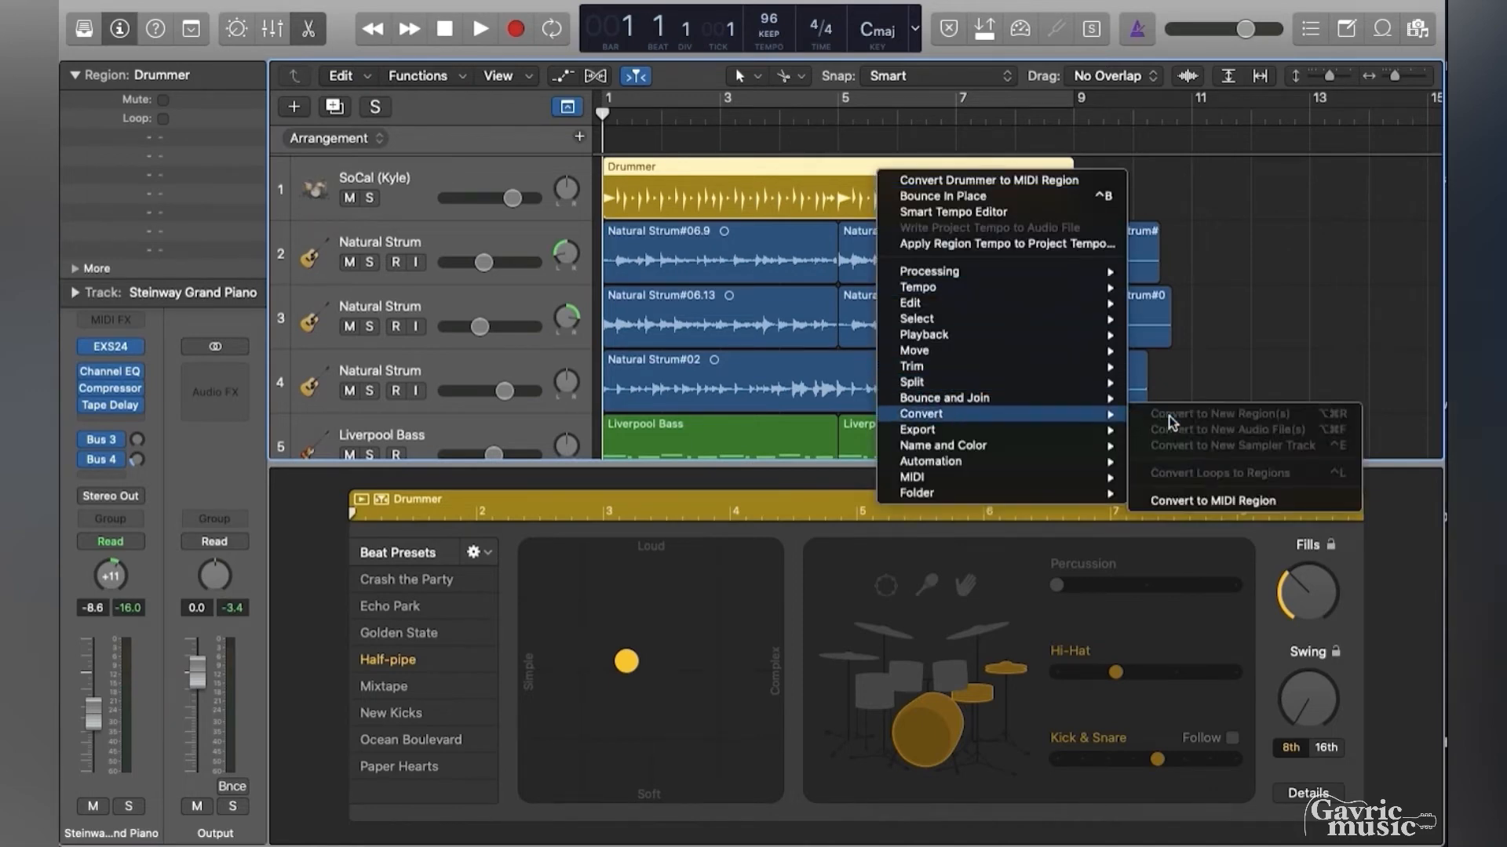
{"action": "left_click", "coordinate": [1222, 503]}
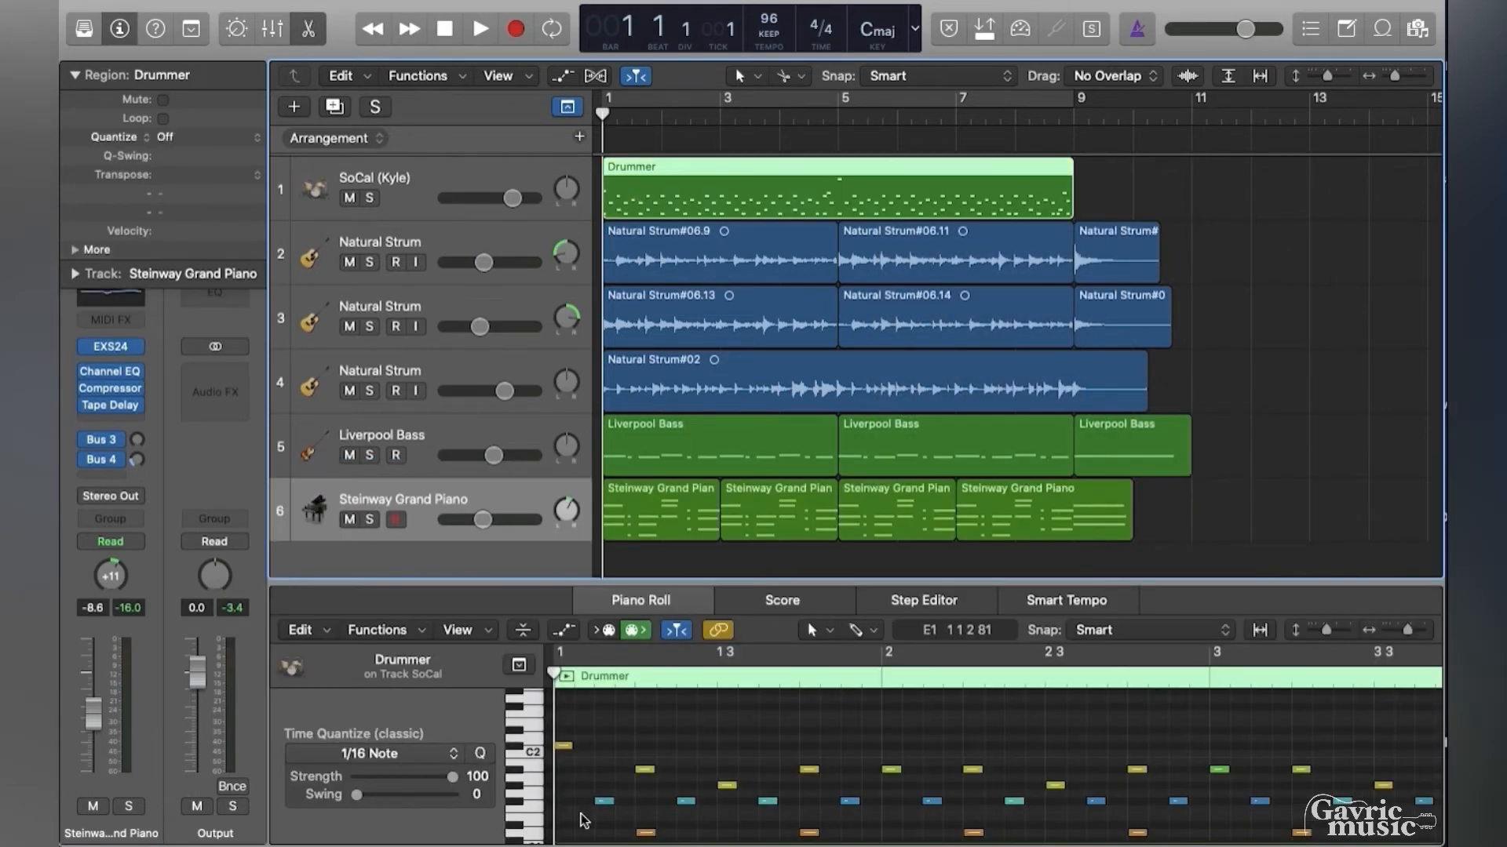
{"action": "scroll", "coordinate": [577, 804], "scroll_direction": "down", "scroll_amount": 2}
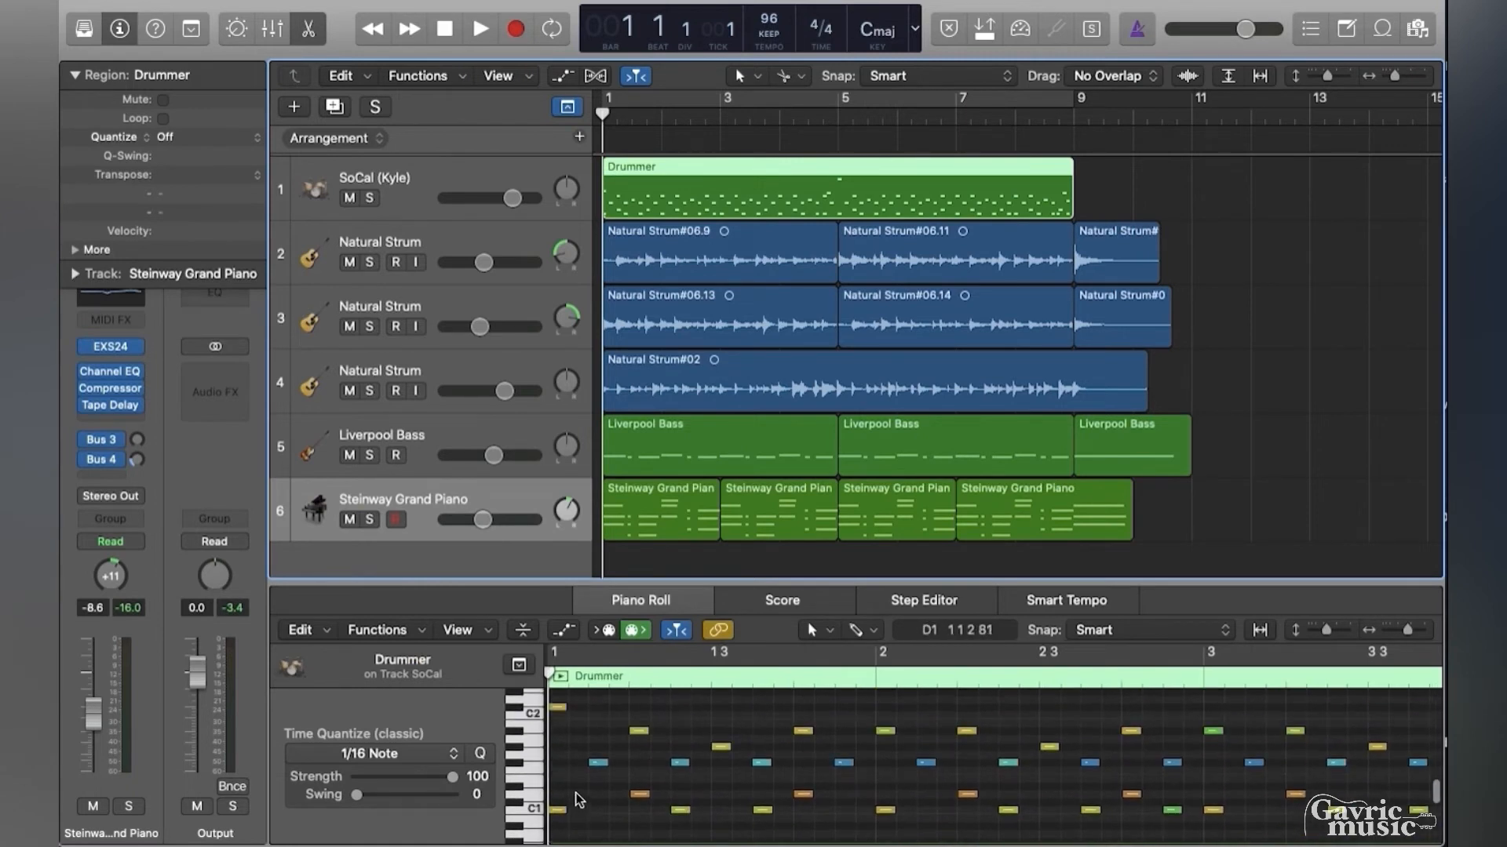
Copy the Drummer MIDI region to bar 9, split the copy after one beat keeping crossing notes, and delete the remainder.
{"action": "left_click", "coordinate": [1059, 116]}
{"action": "left_click", "coordinate": [811, 195]}
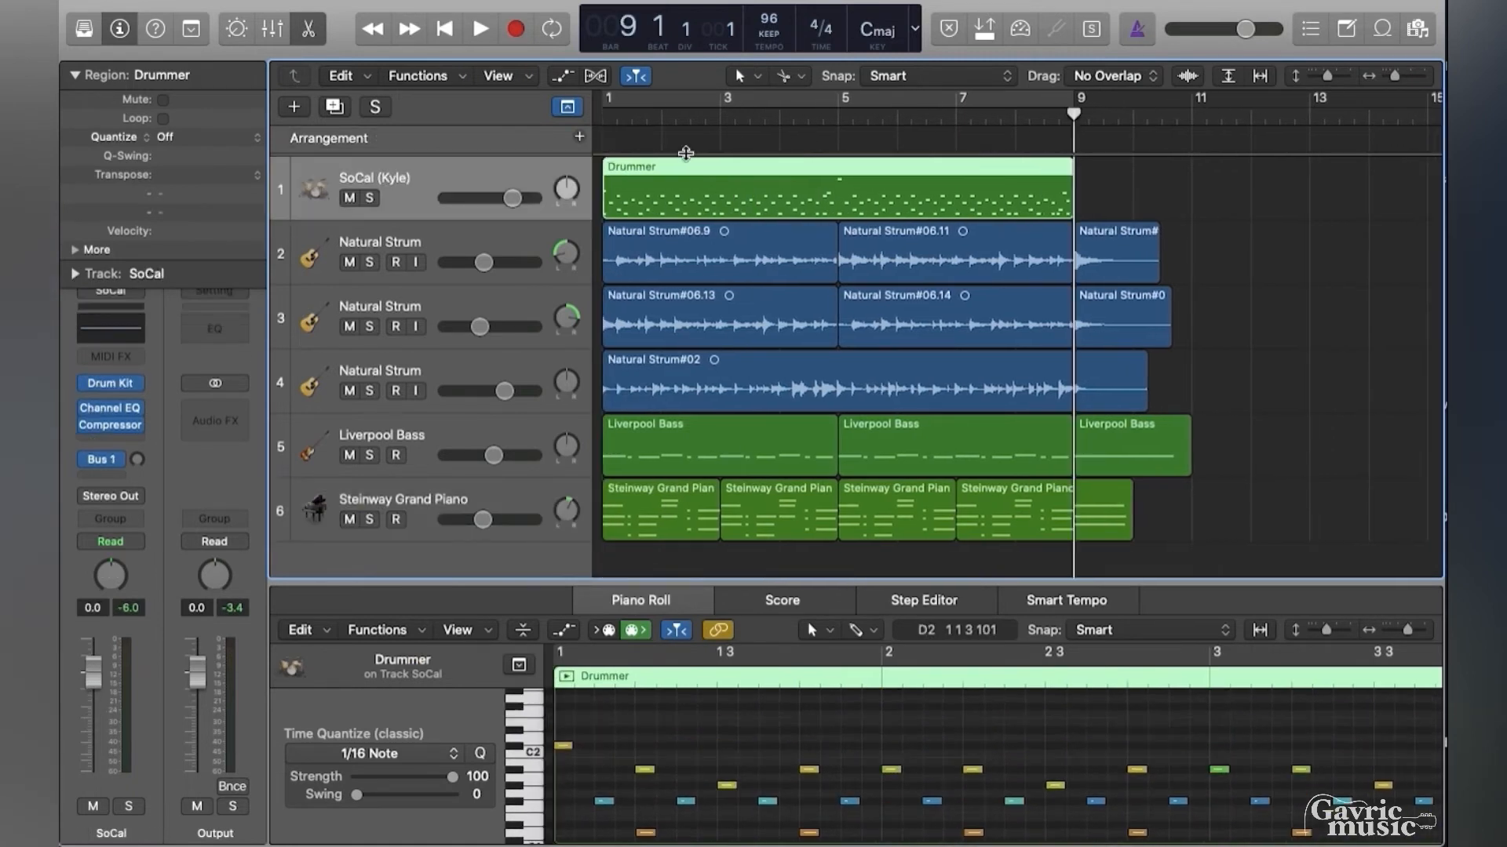
{"action": "left_click_drag", "start_coordinate": [642, 182], "coordinate": [1087, 188]}
{"action": "left_click", "coordinate": [1089, 187], "text": "super"}
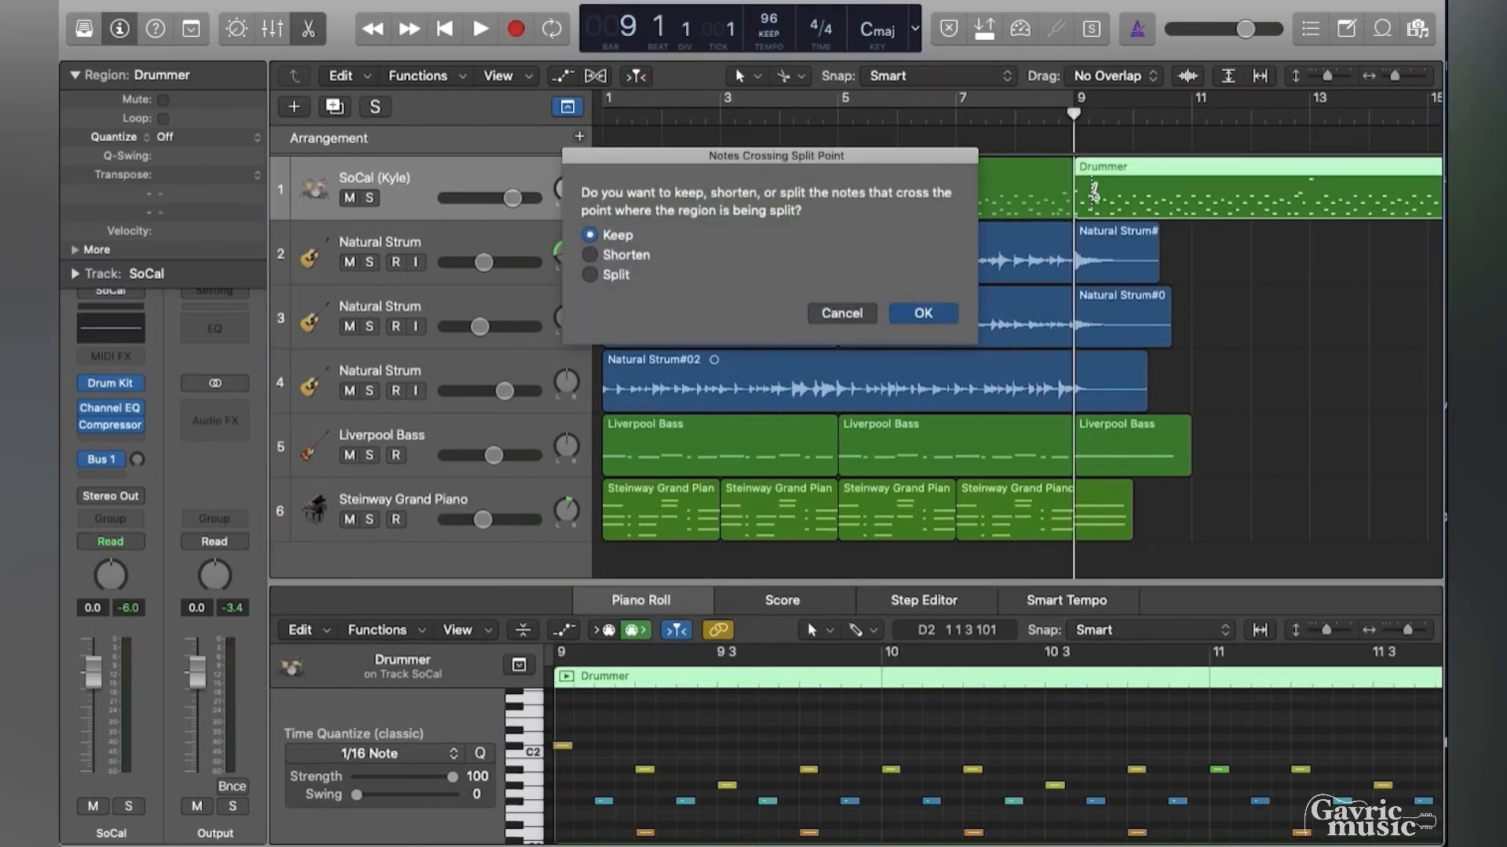
{"action": "left_click", "coordinate": [915, 316]}
{"action": "key", "text": "Delete"}
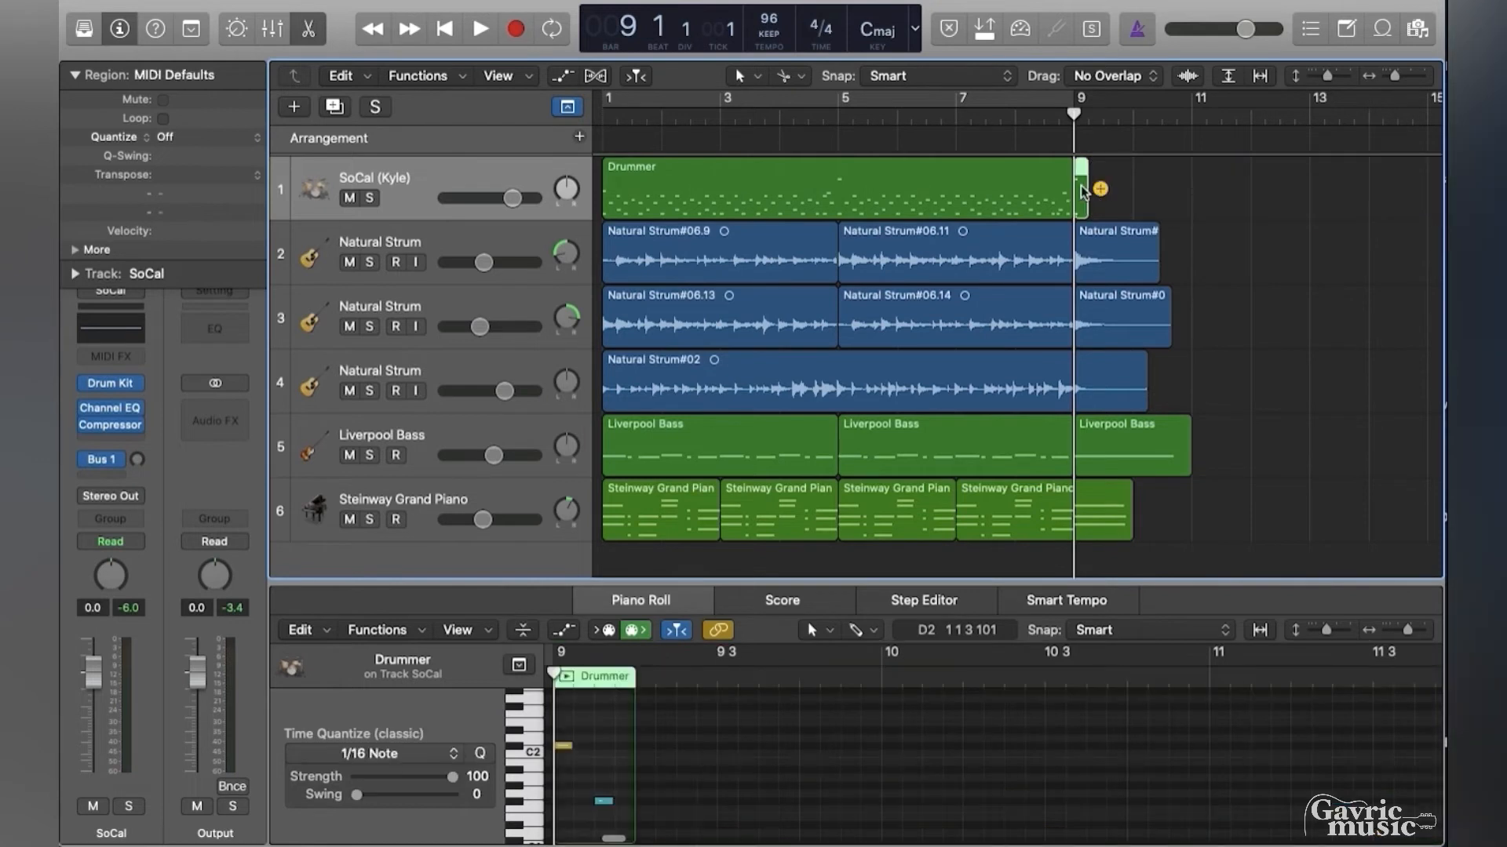
Delete the offbeat note after the first hit in the one-beat Drummer region at bar 9 and play the song's ending.
{"action": "scroll", "coordinate": [599, 797], "scroll_direction": "down", "scroll_amount": 3}
{"action": "left_click_drag", "start_coordinate": [616, 725], "coordinate": [595, 789]}
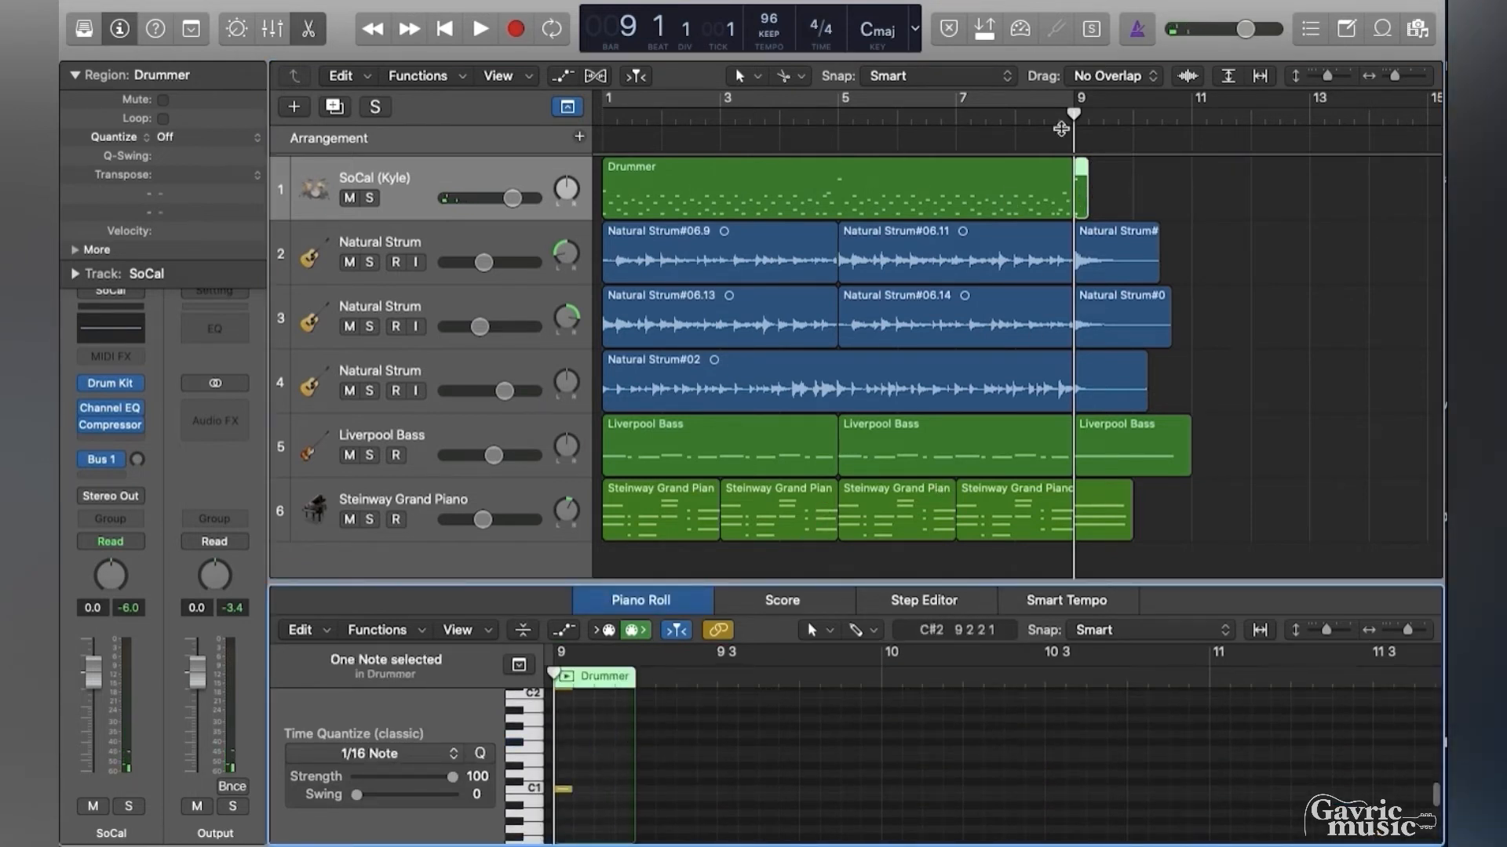
{"action": "double_click", "coordinate": [1038, 118]}
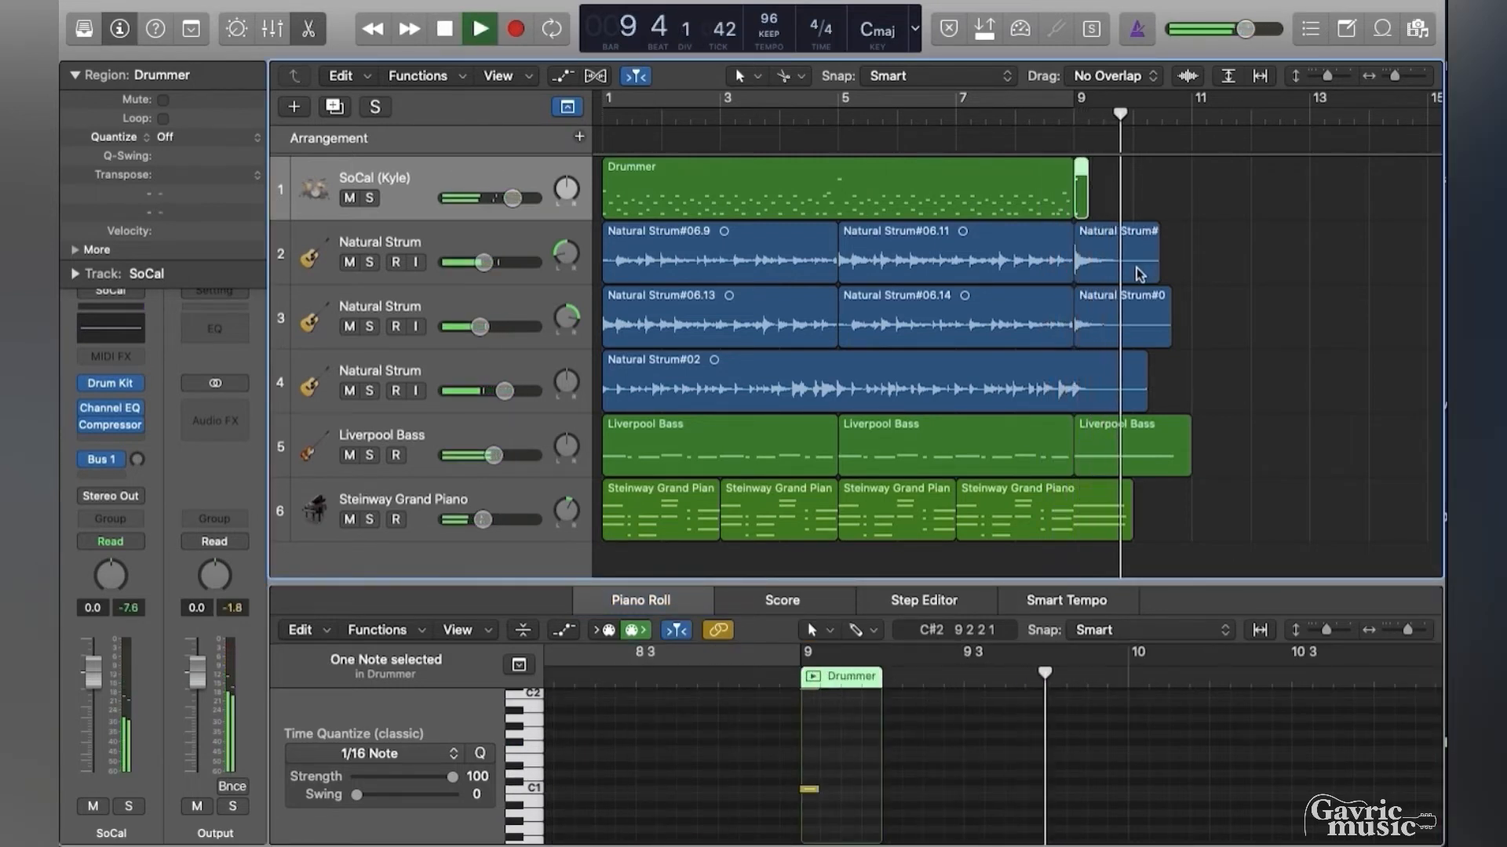
Stop playback and cut the endings of the three Natural Strum tracks so they all finish at bar 10, beat 2.
{"action": "key", "text": "space"}
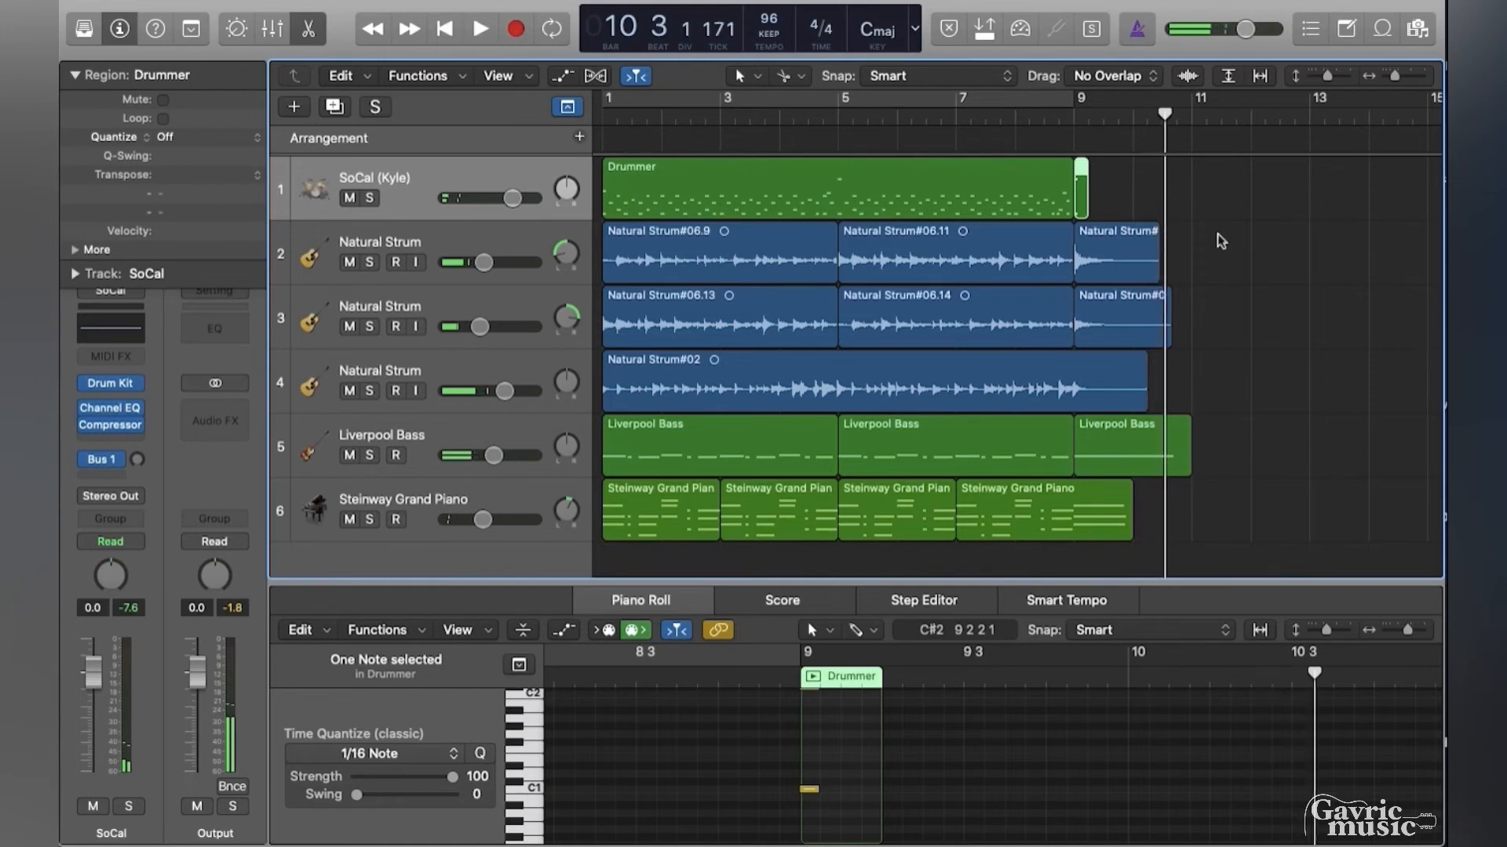
{"action": "left_click_drag", "start_coordinate": [1196, 225], "coordinate": [1133, 378]}
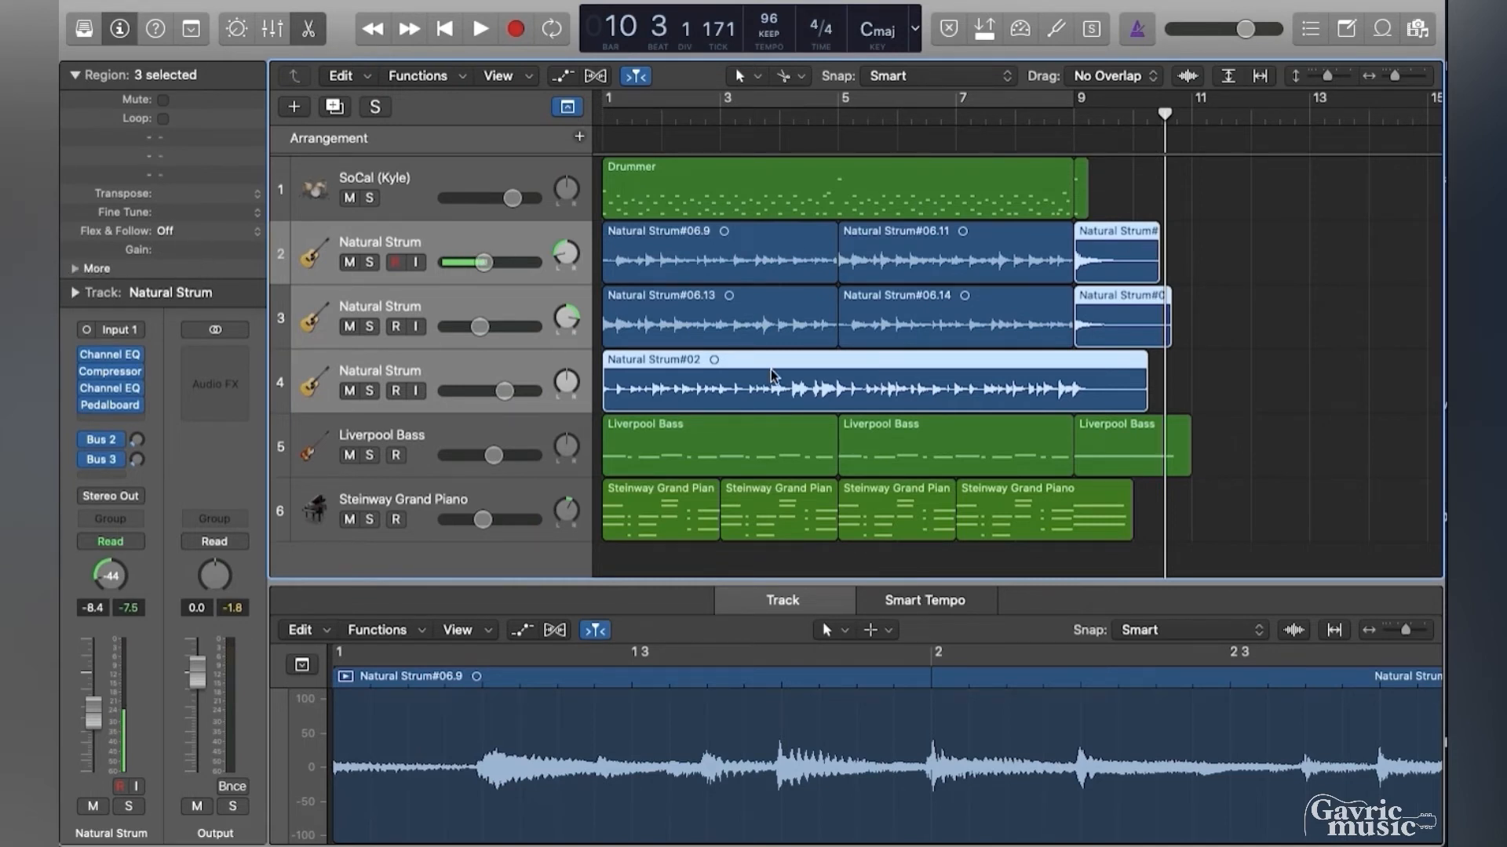
{"action": "left_click", "coordinate": [77, 269]}
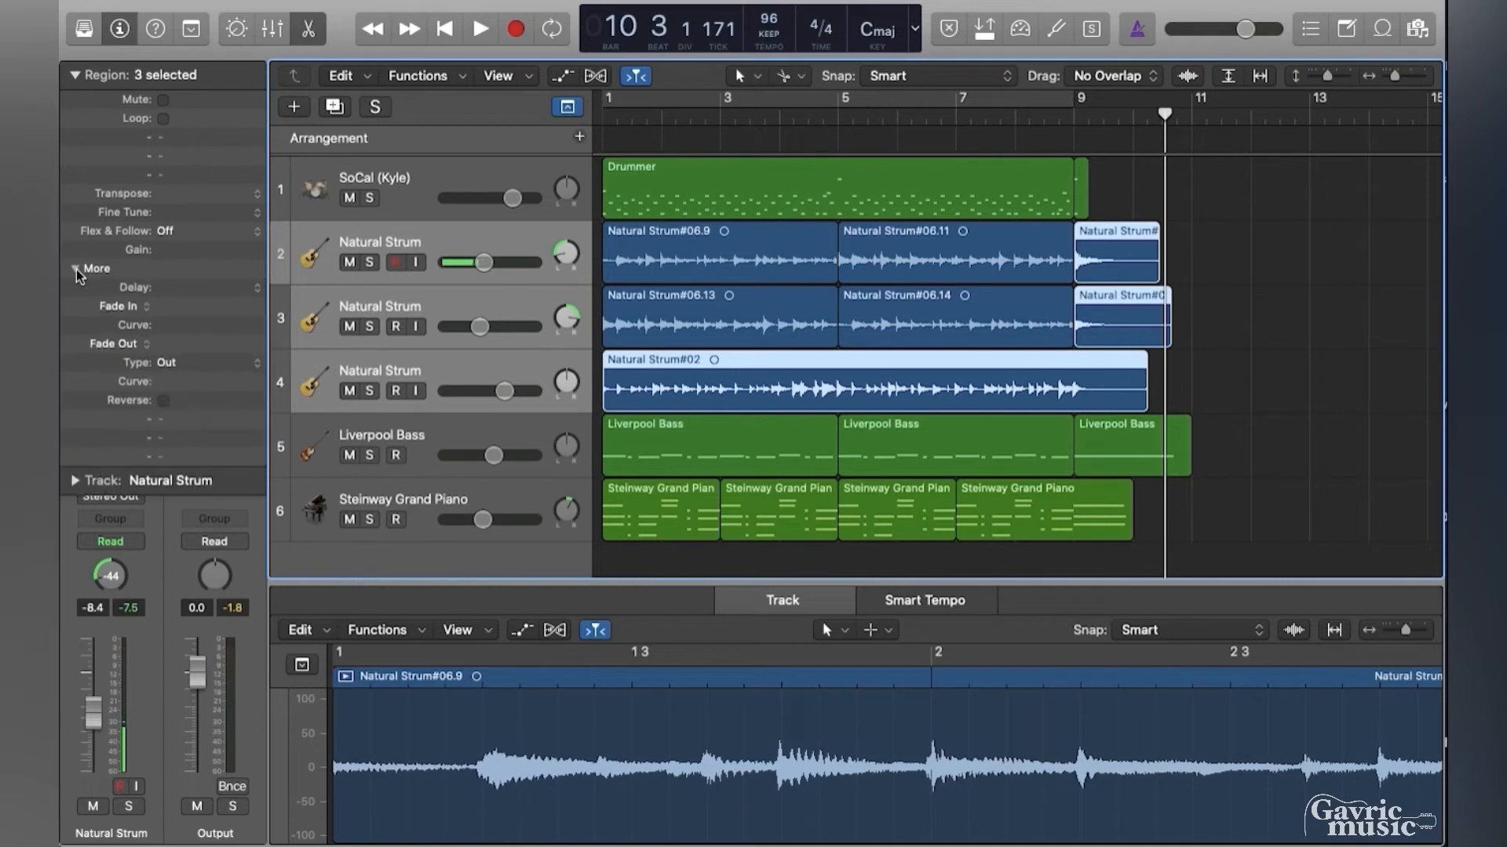
{"action": "left_click", "coordinate": [1295, 272]}
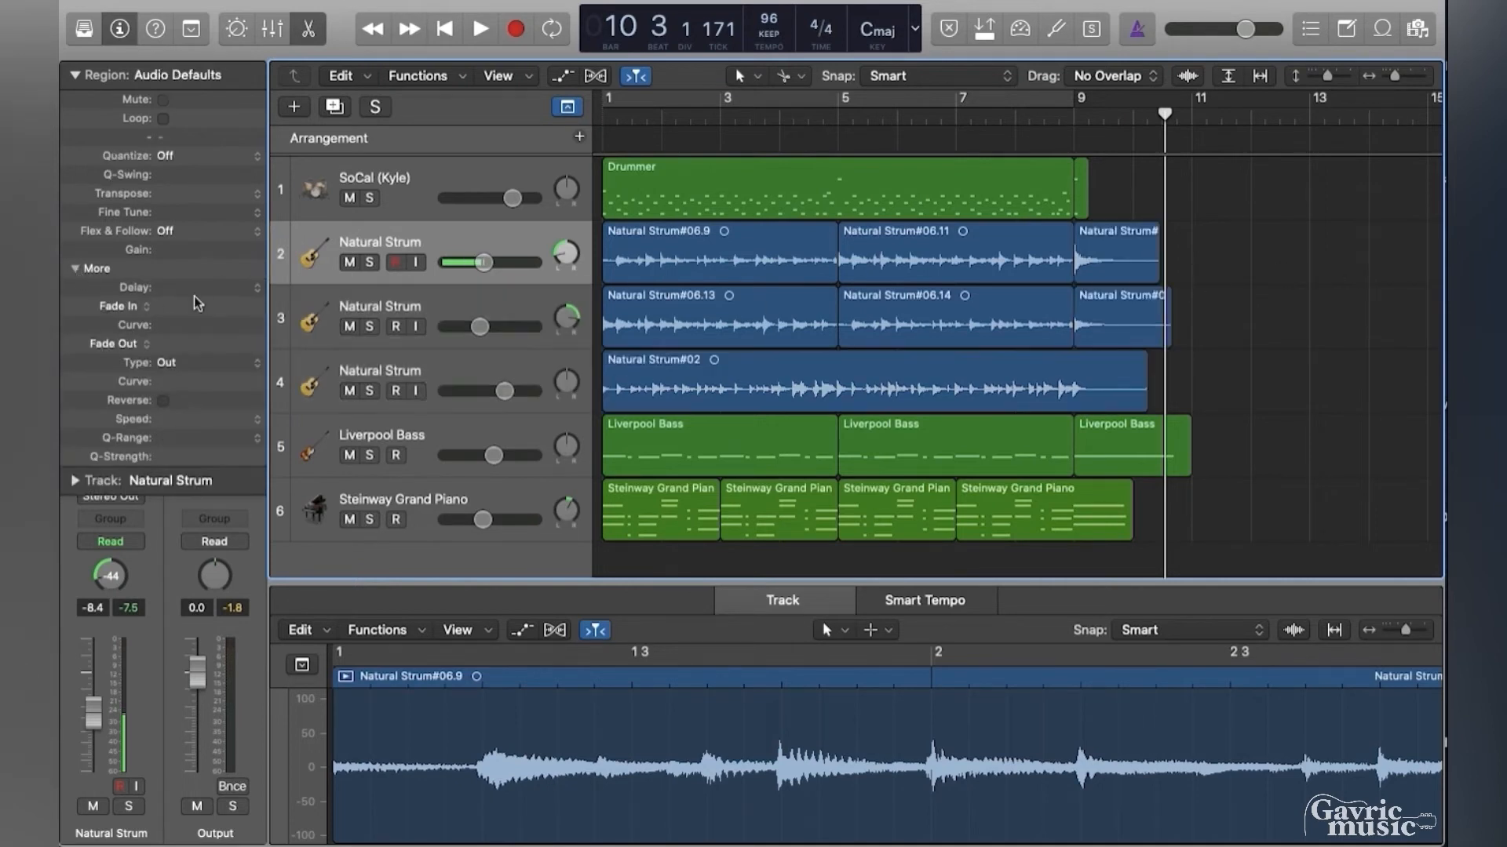
{"action": "left_click", "coordinate": [1114, 253]}
{"action": "left_click_drag", "start_coordinate": [1162, 197], "coordinate": [1136, 389]}
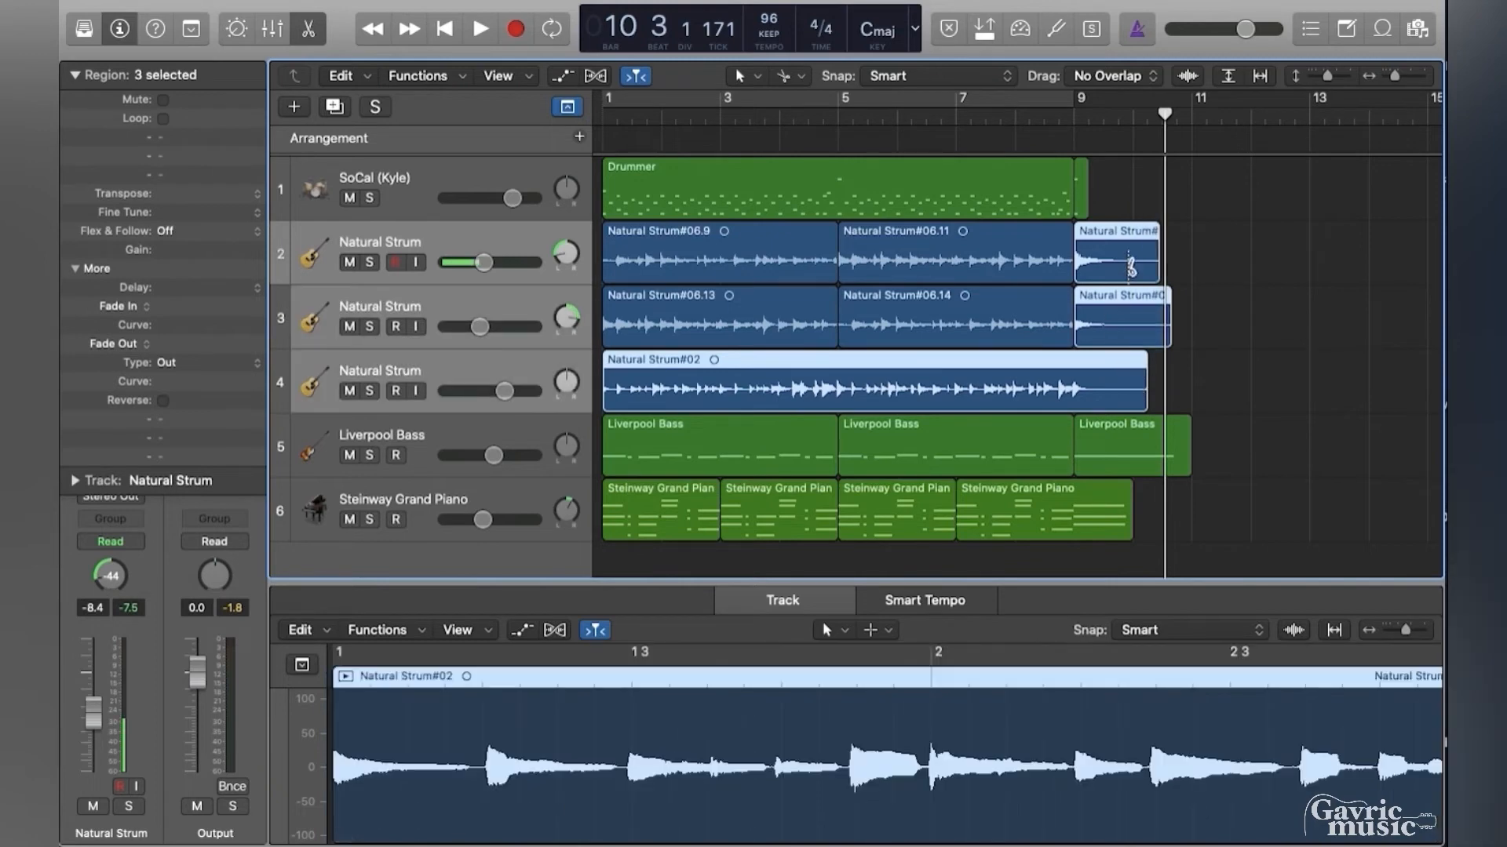
{"action": "left_click", "coordinate": [1151, 255], "text": "super"}
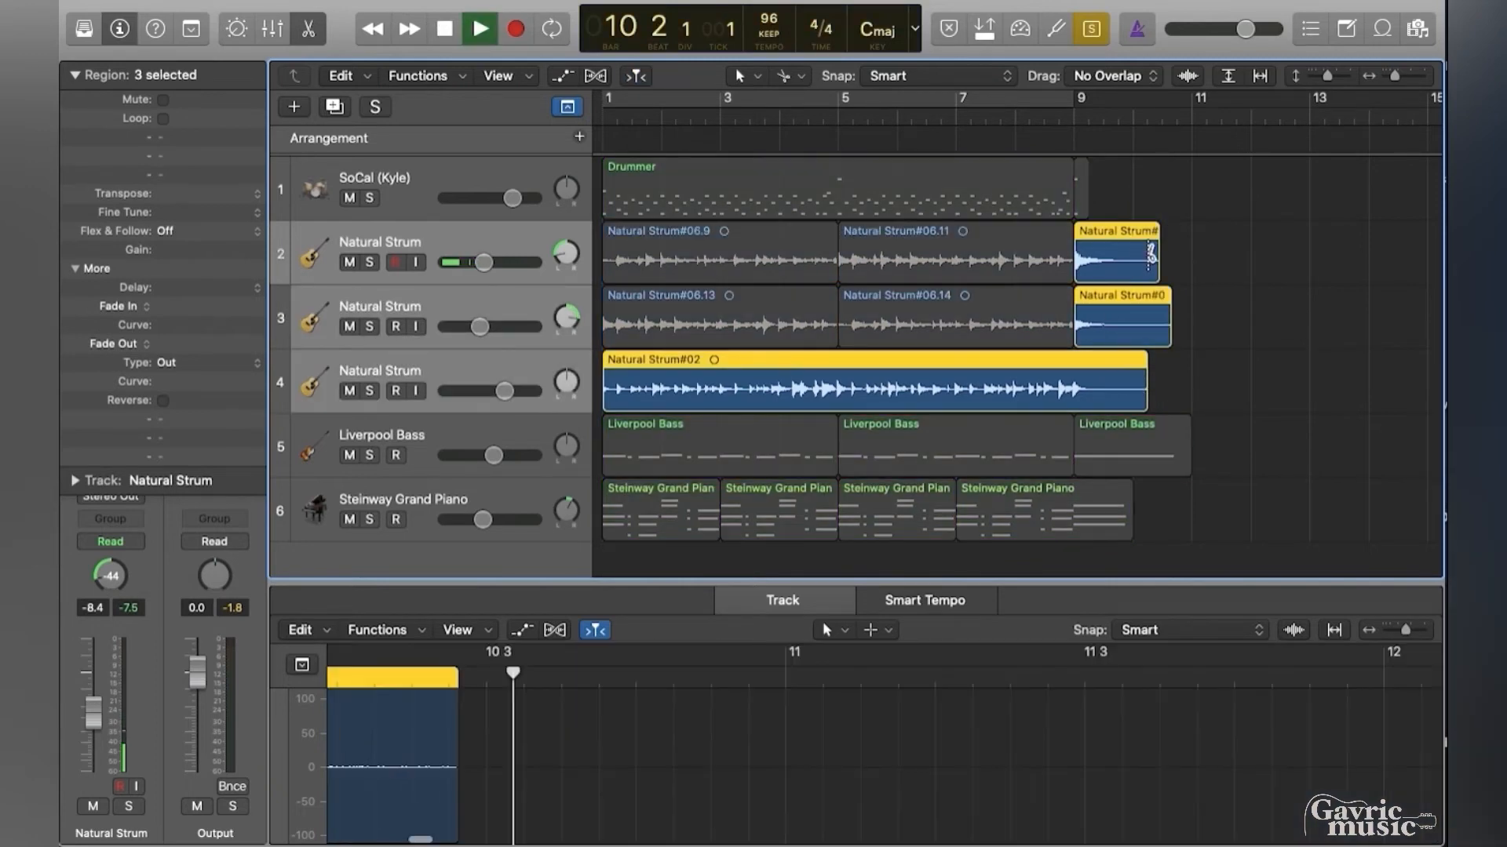
{"action": "left_click_drag", "start_coordinate": [1183, 210], "coordinate": [1158, 393]}
{"action": "key", "text": "Delete"}
Give the last regions of all three Natural Strum tracks a fade-out of 1000.
{"action": "left_click_drag", "start_coordinate": [1153, 323], "coordinate": [1132, 382]}
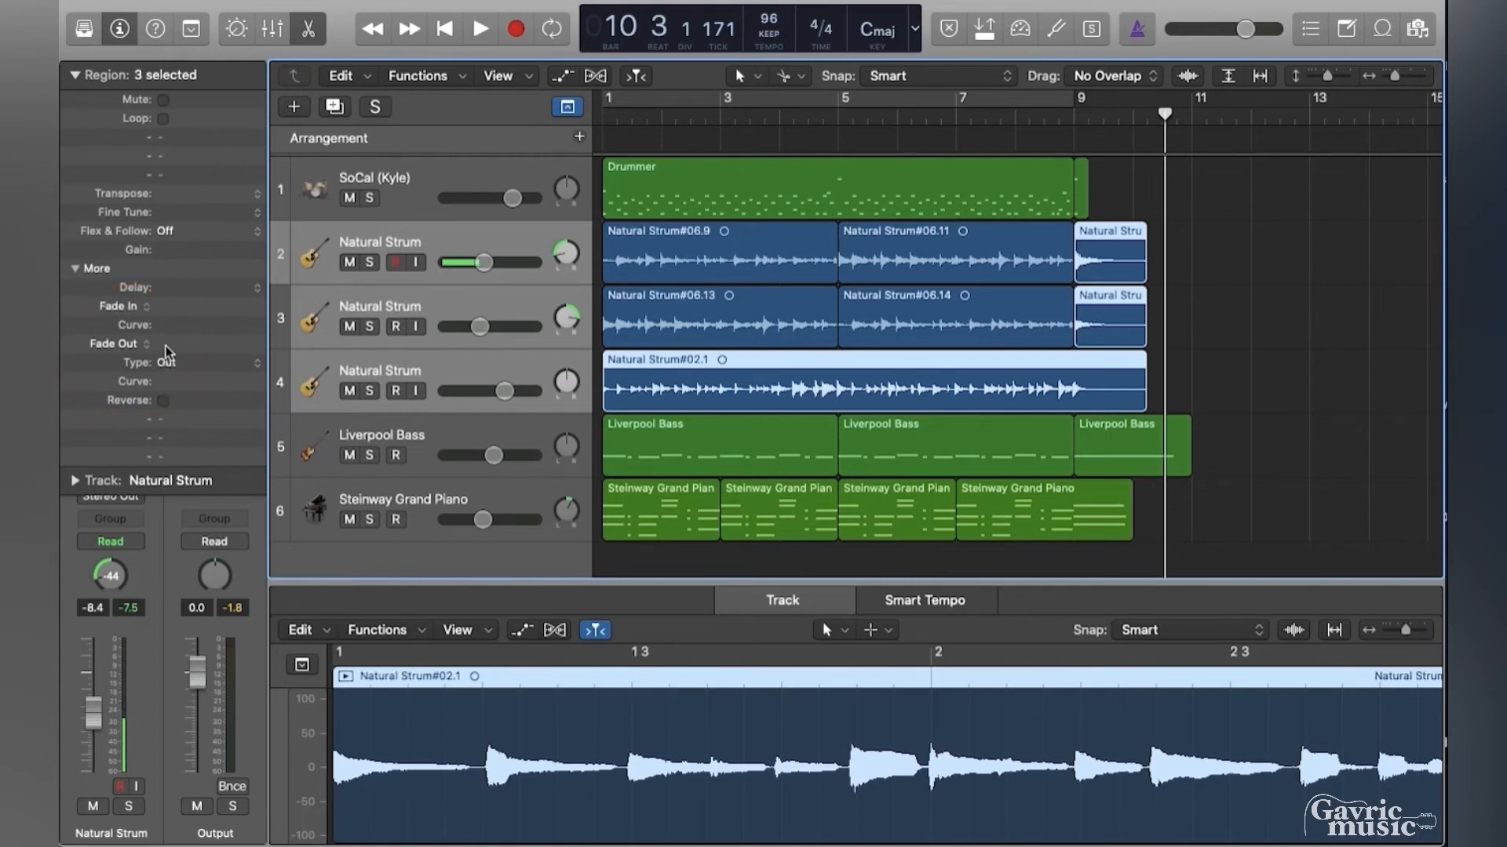
{"action": "left_click_drag", "start_coordinate": [162, 346], "coordinate": [172, 78]}
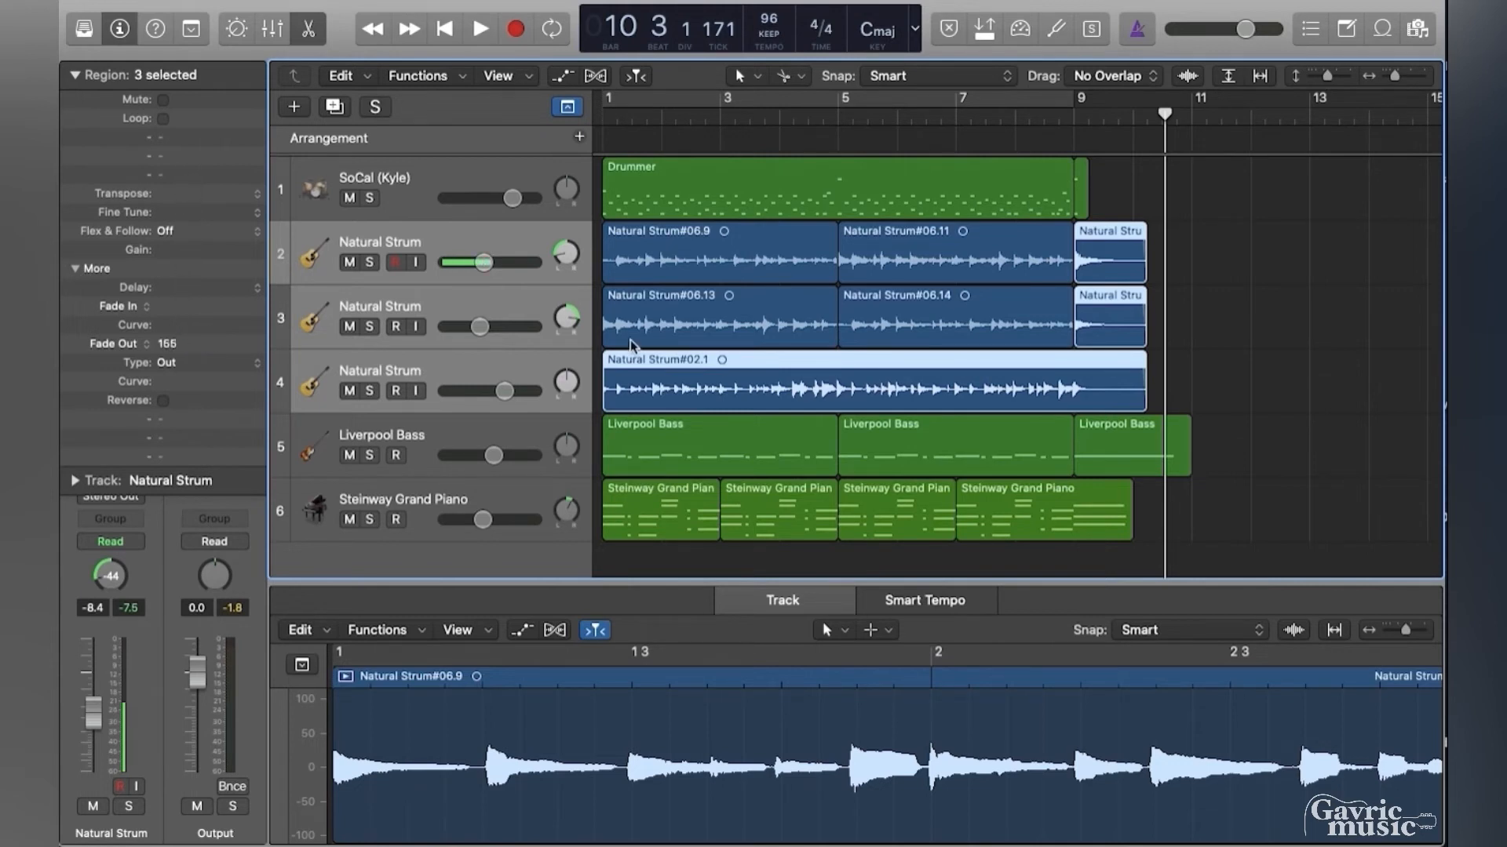
{"action": "double_click", "coordinate": [176, 345]}
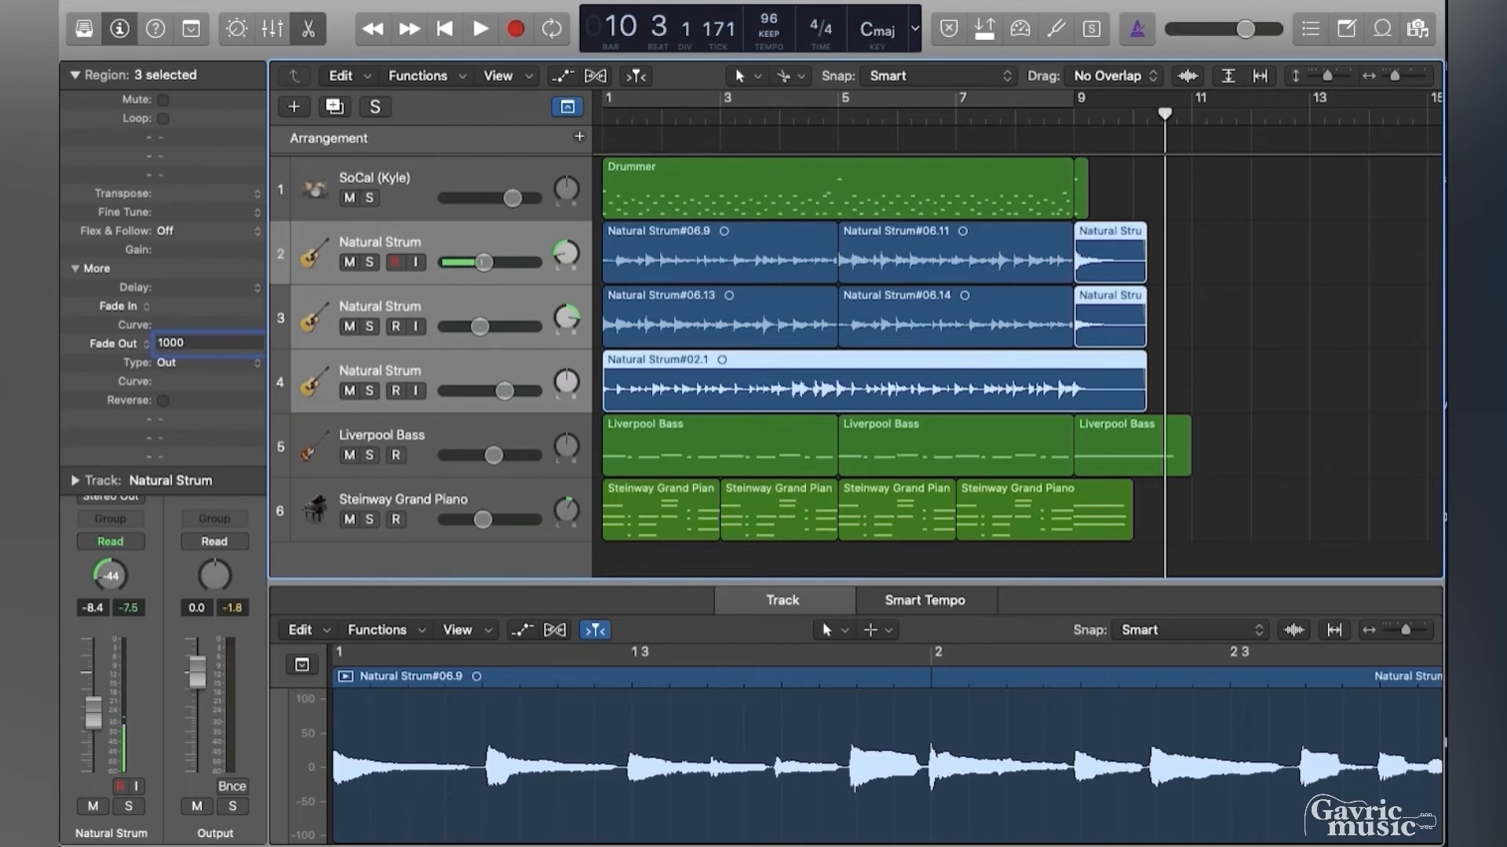
{"action": "key", "text": "Return"}
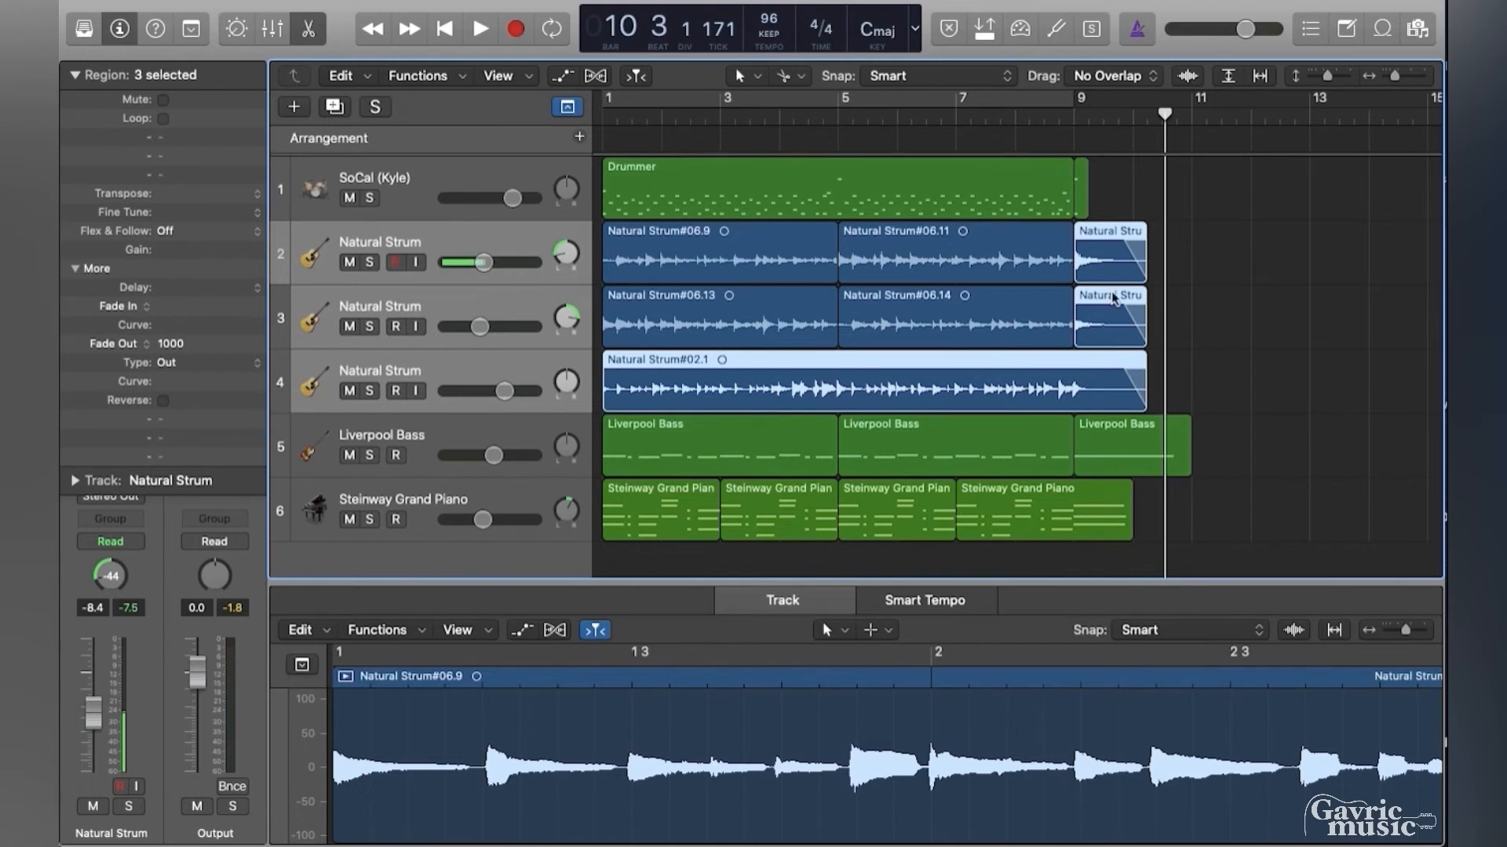
Play the ending from bar 9 to hear the guitar fade-outs.
{"action": "left_click", "coordinate": [1110, 114]}
{"action": "left_click", "coordinate": [1086, 117]}
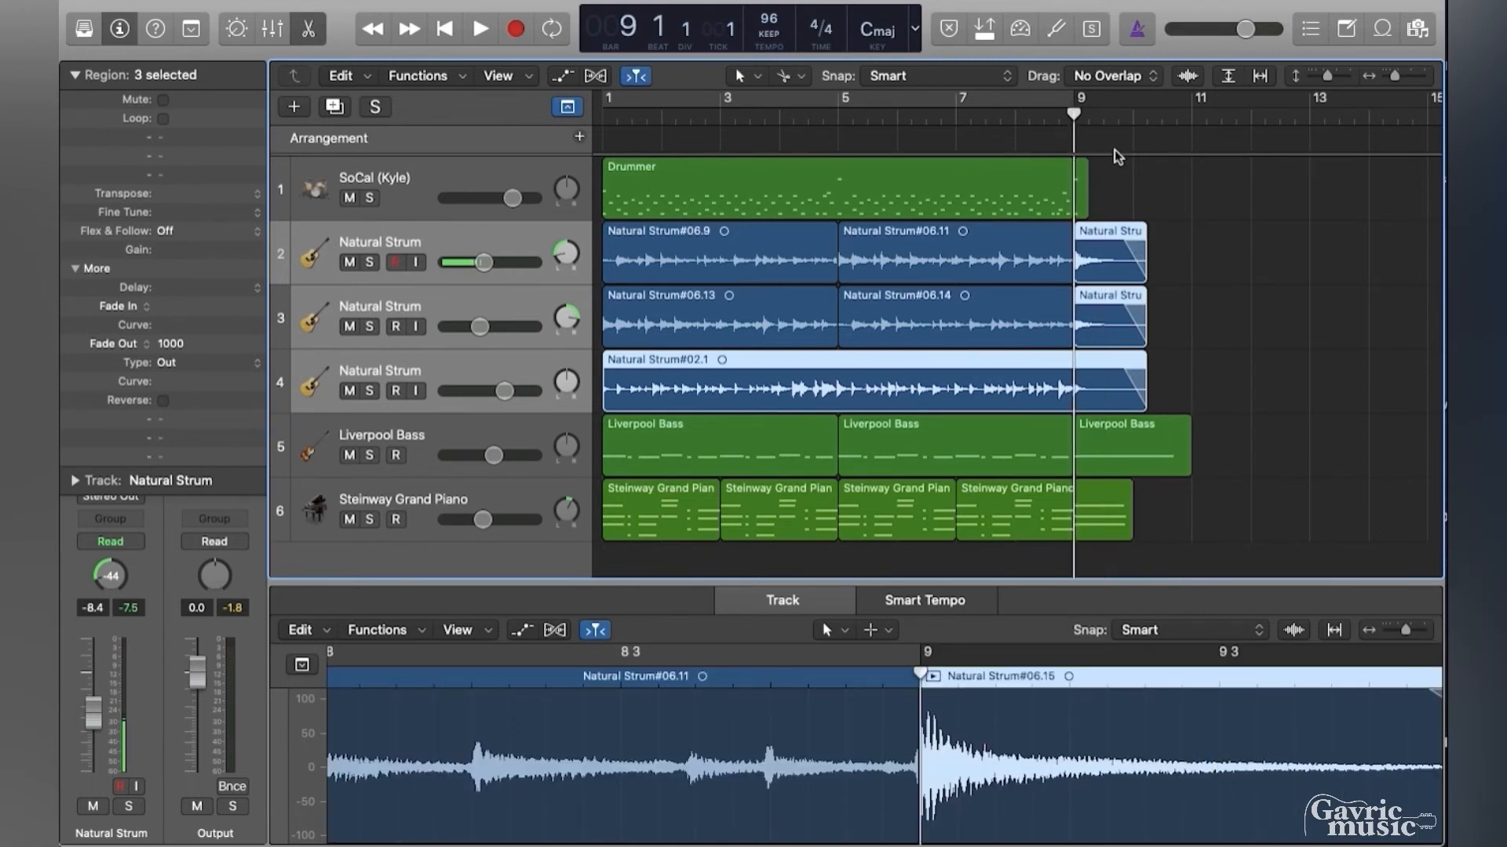
{"action": "key", "text": "space"}
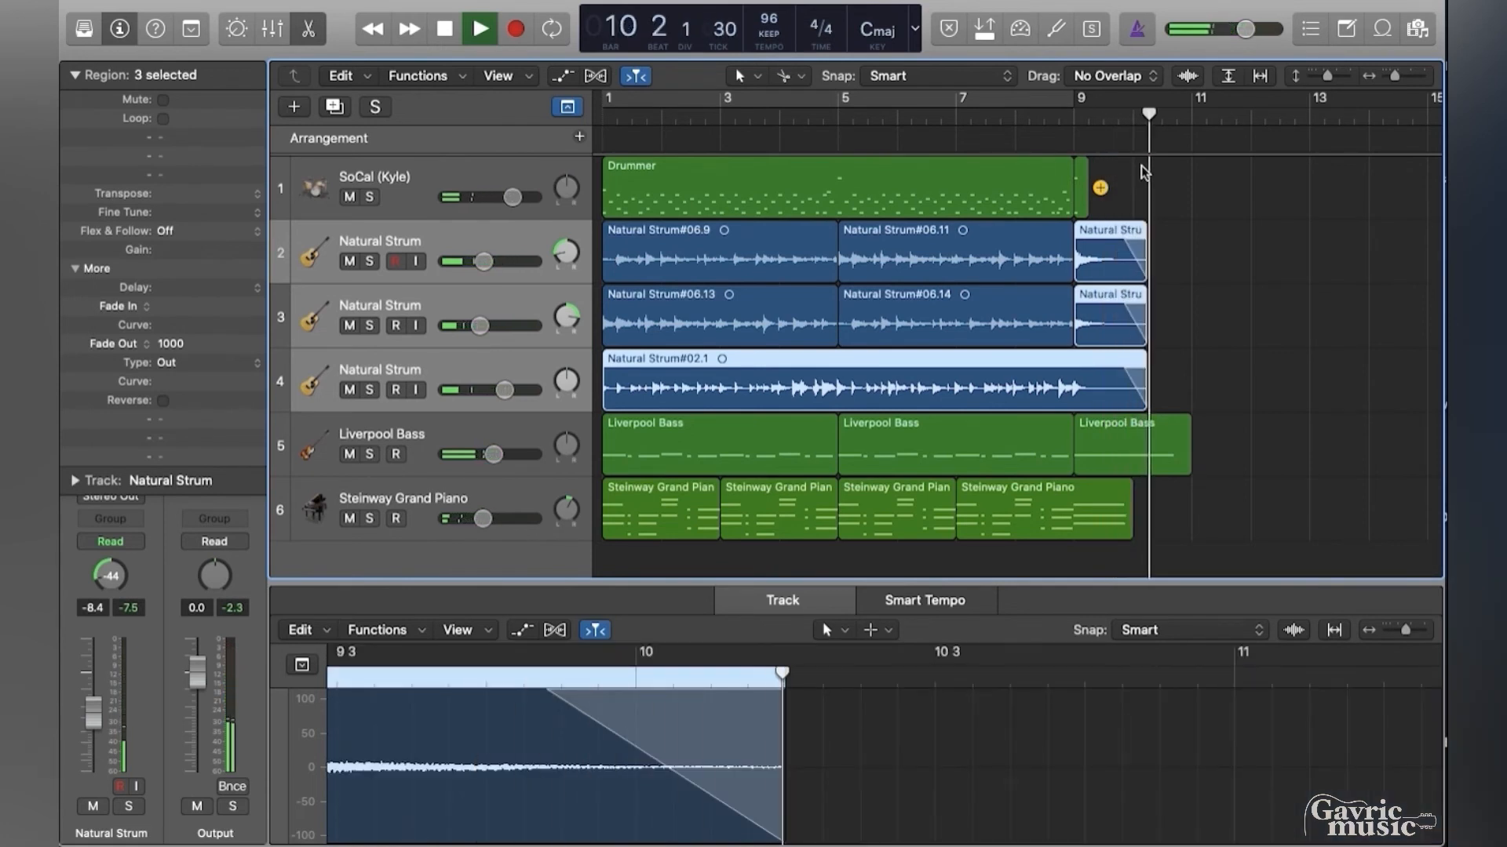
{"action": "key", "text": "space"}
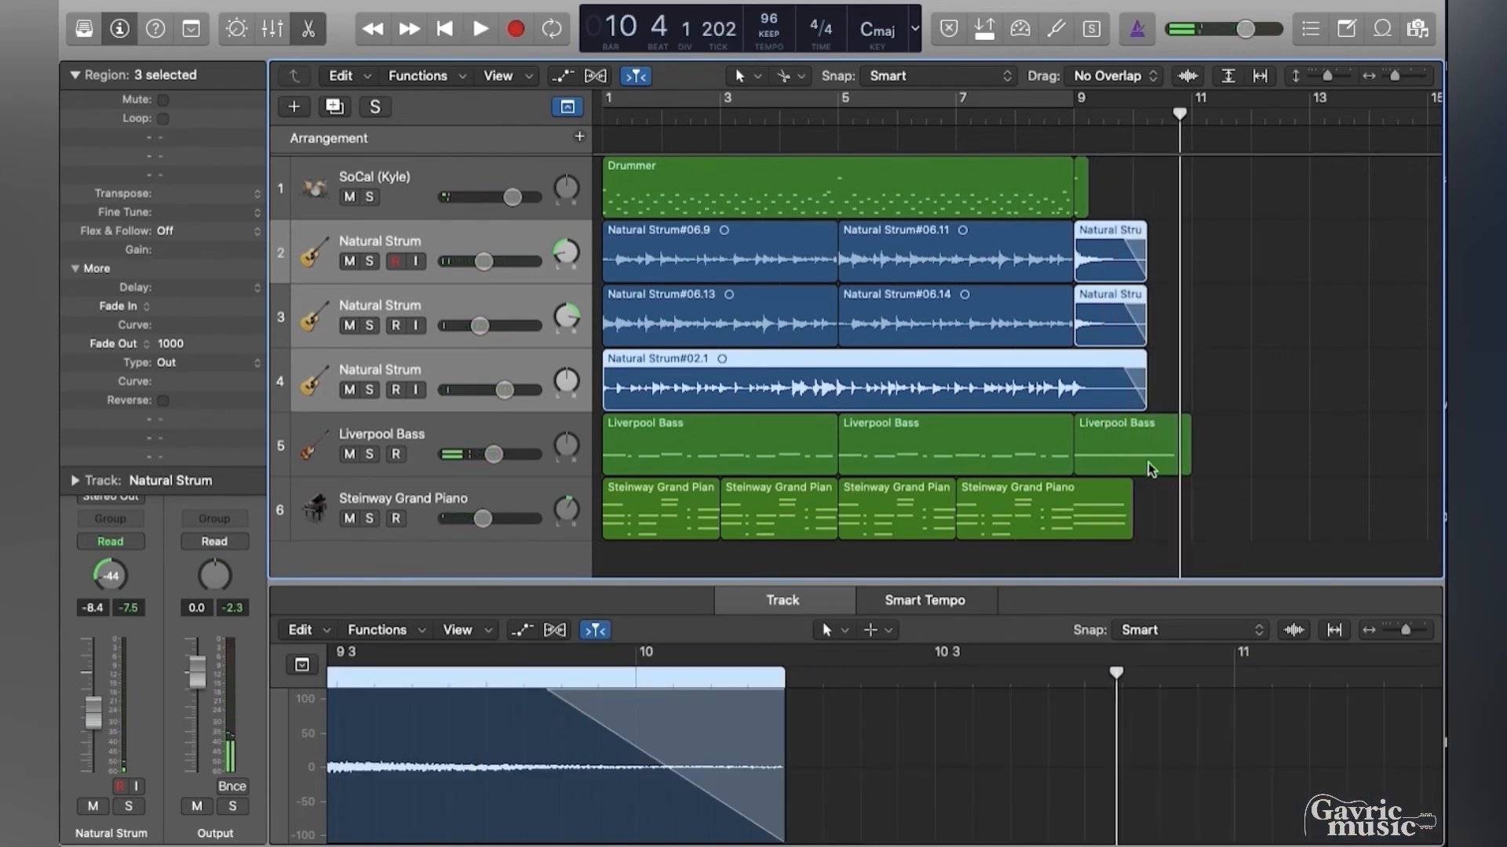
Shorten the final Liverpool Bass note and its region to end with the guitars around bar 10, beat 2, and play the ending.
{"action": "left_click", "coordinate": [1147, 463]}
{"action": "left_click_drag", "start_coordinate": [1109, 760], "coordinate": [941, 758]}
{"action": "left_click_drag", "start_coordinate": [1187, 463], "coordinate": [1144, 452]}
{"action": "left_click", "coordinate": [1069, 132]}
{"action": "key", "text": "space"}
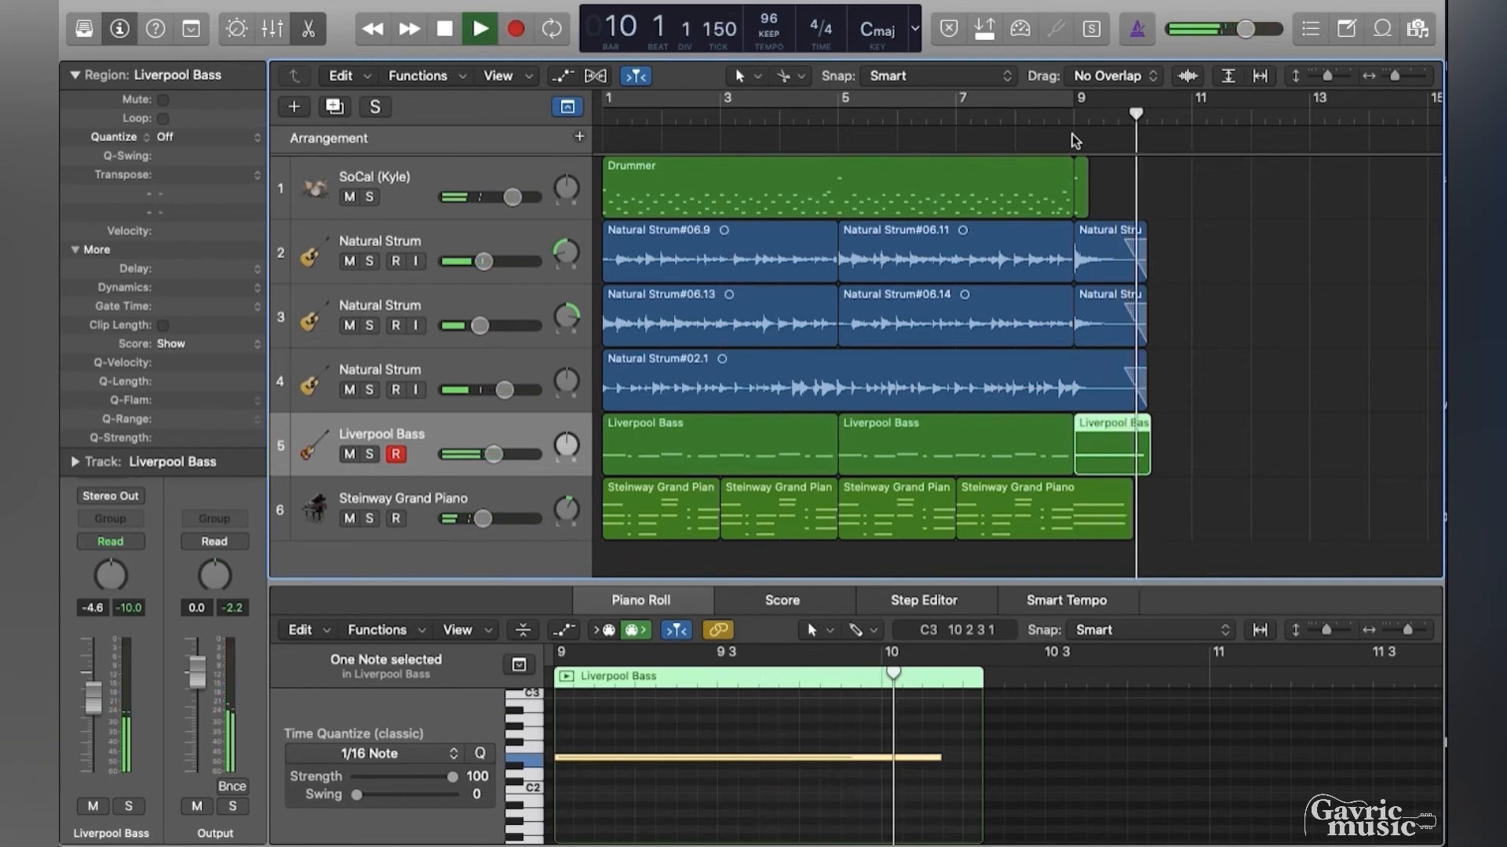
{"action": "key", "text": "space"}
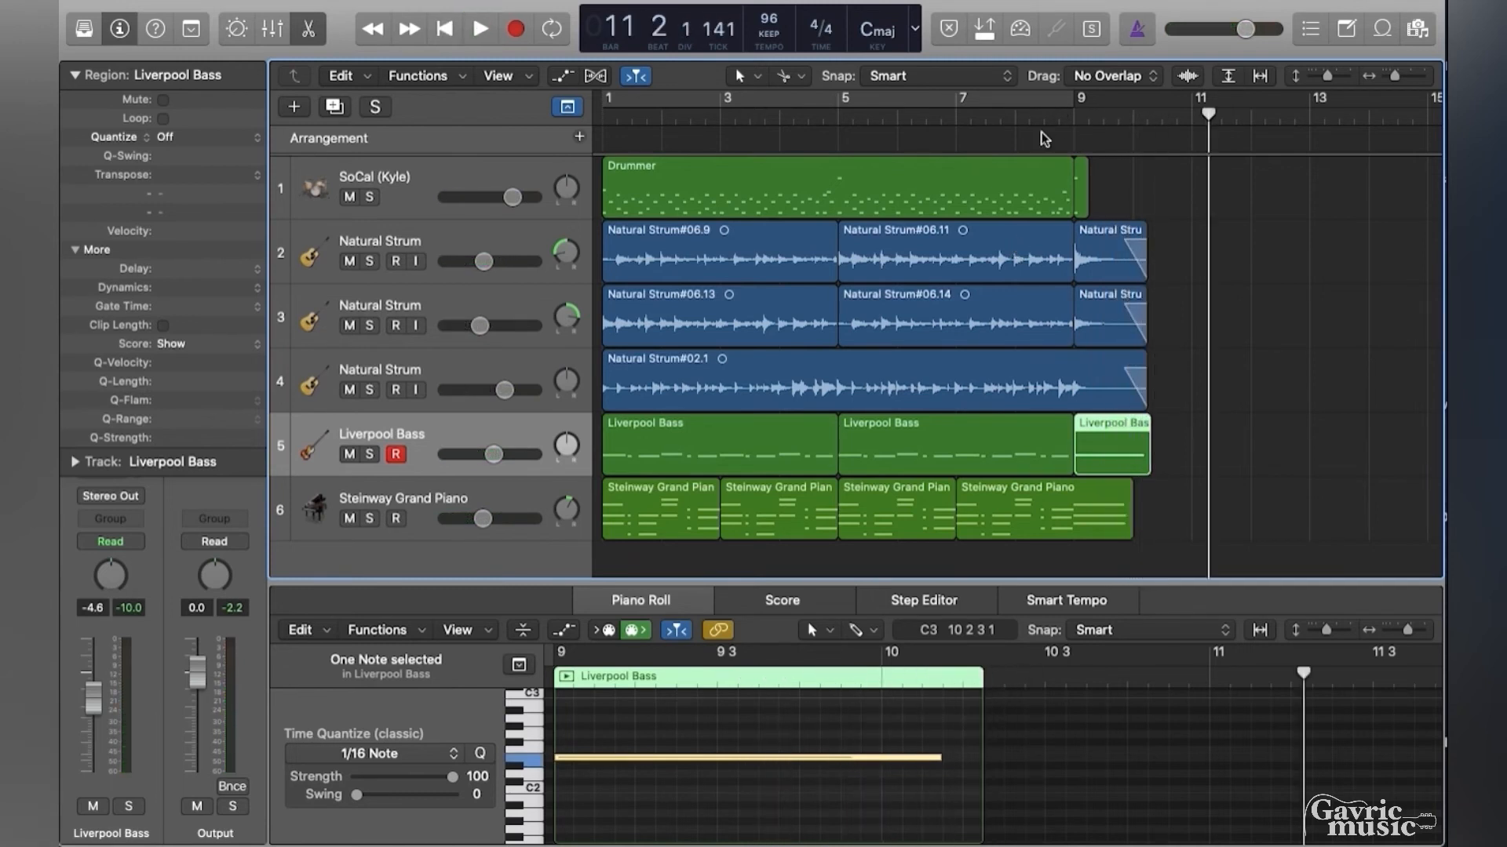
Define the cycle range from bar 1 to bar 10, beat 4, leaving room after the last regions.
{"action": "left_click", "coordinate": [1015, 100]}
{"action": "left_click_drag", "start_coordinate": [1070, 100], "coordinate": [1147, 105]}
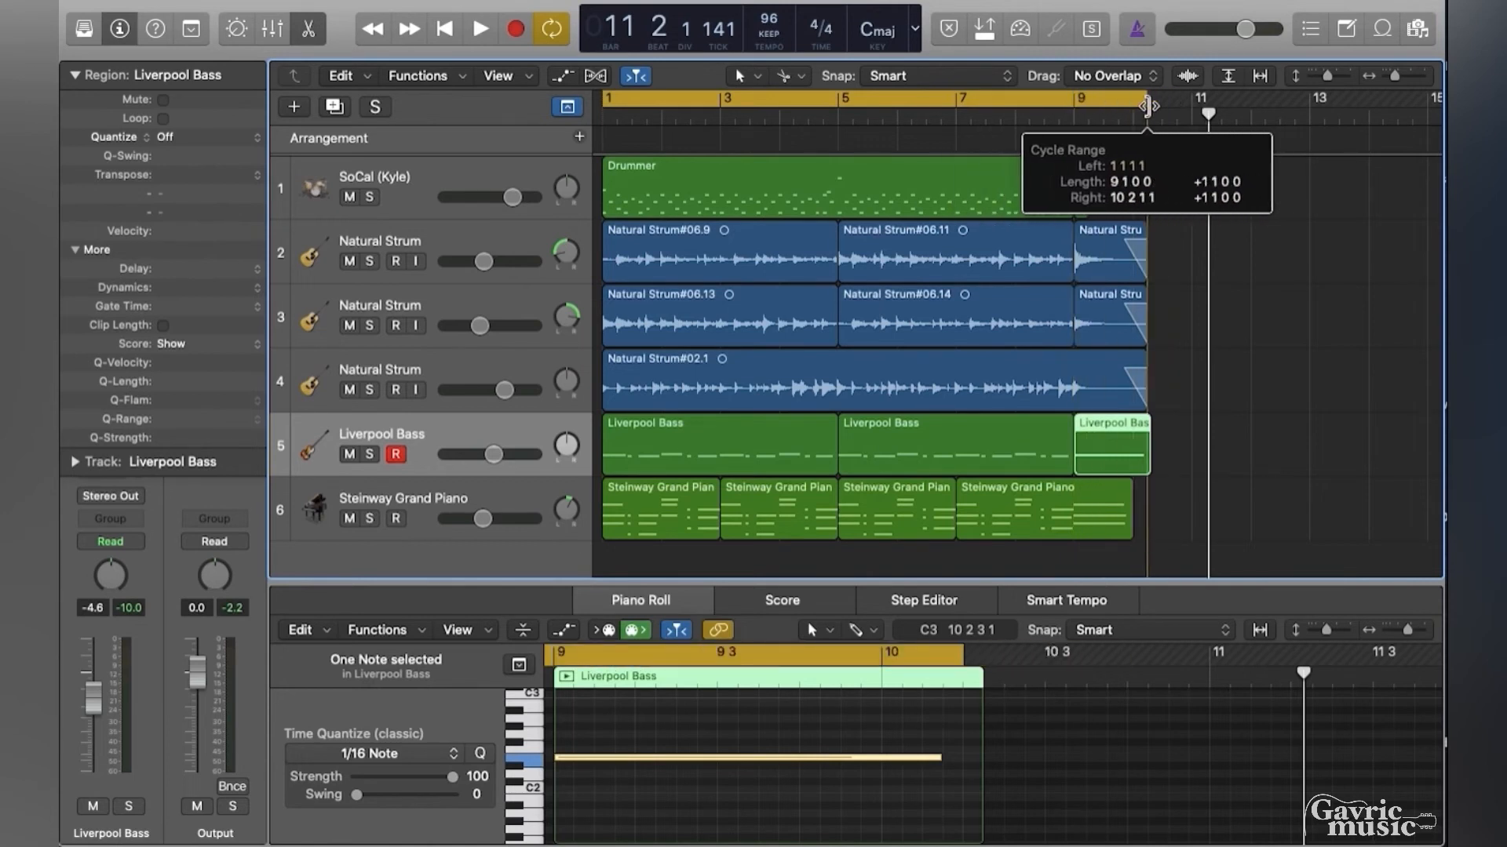
{"action": "left_click", "coordinate": [761, 102]}
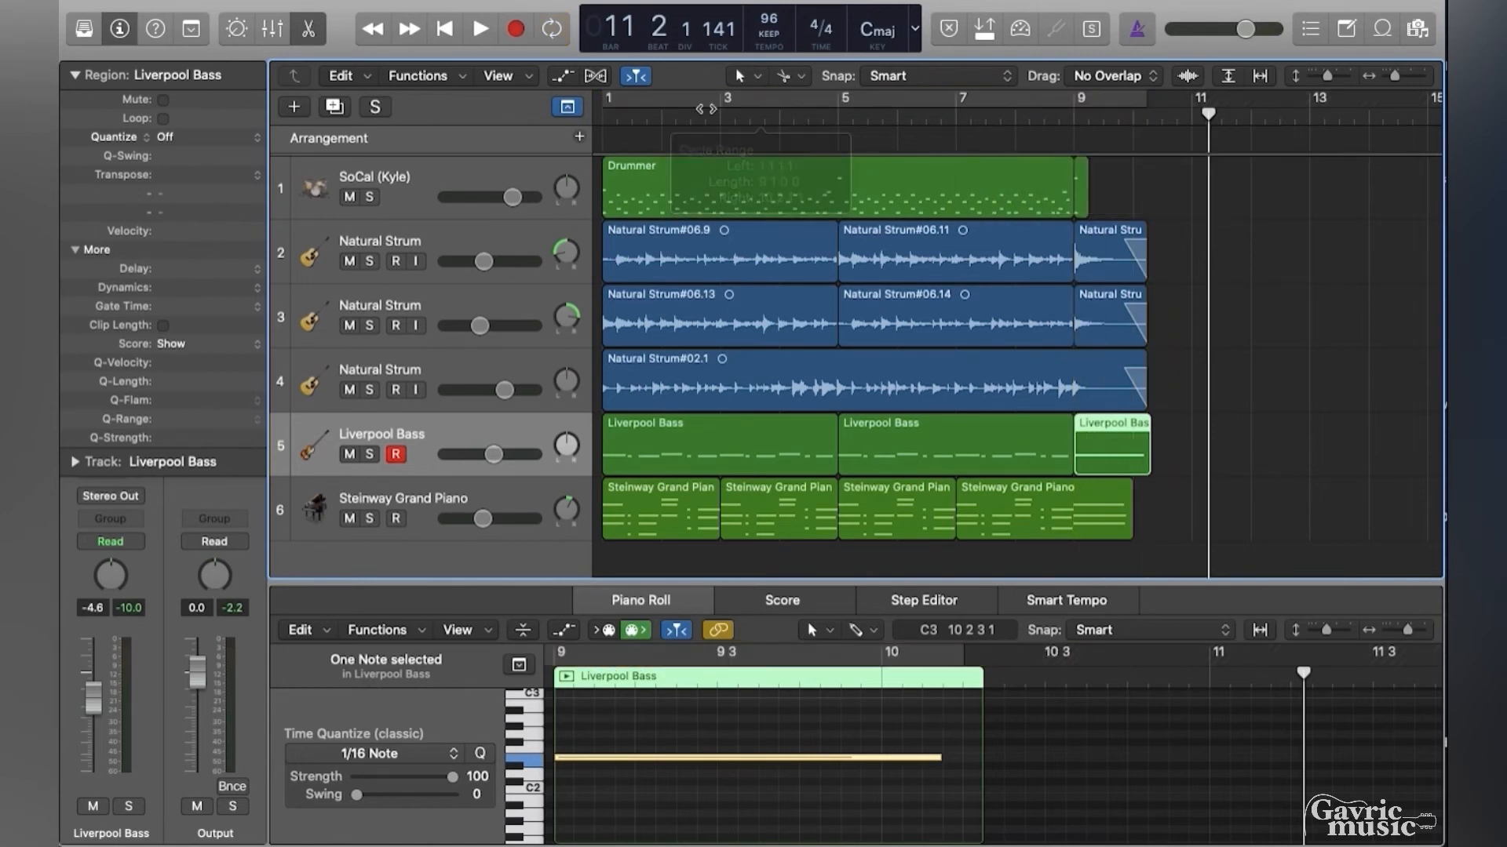
{"action": "left_click", "coordinate": [630, 99]}
{"action": "left_click", "coordinate": [623, 100]}
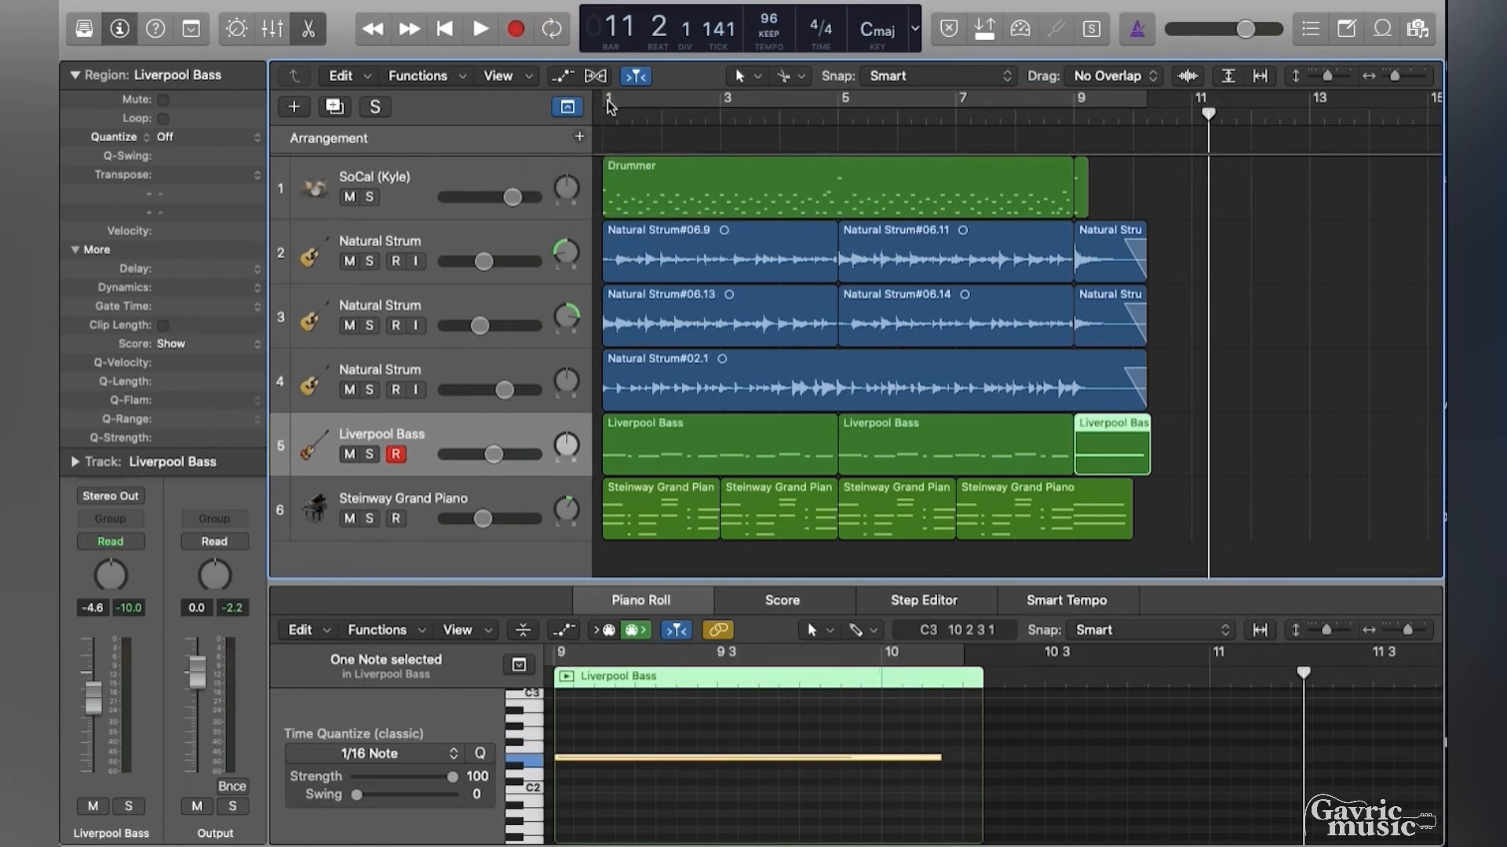
{"action": "left_click_drag", "start_coordinate": [609, 105], "coordinate": [1157, 120]}
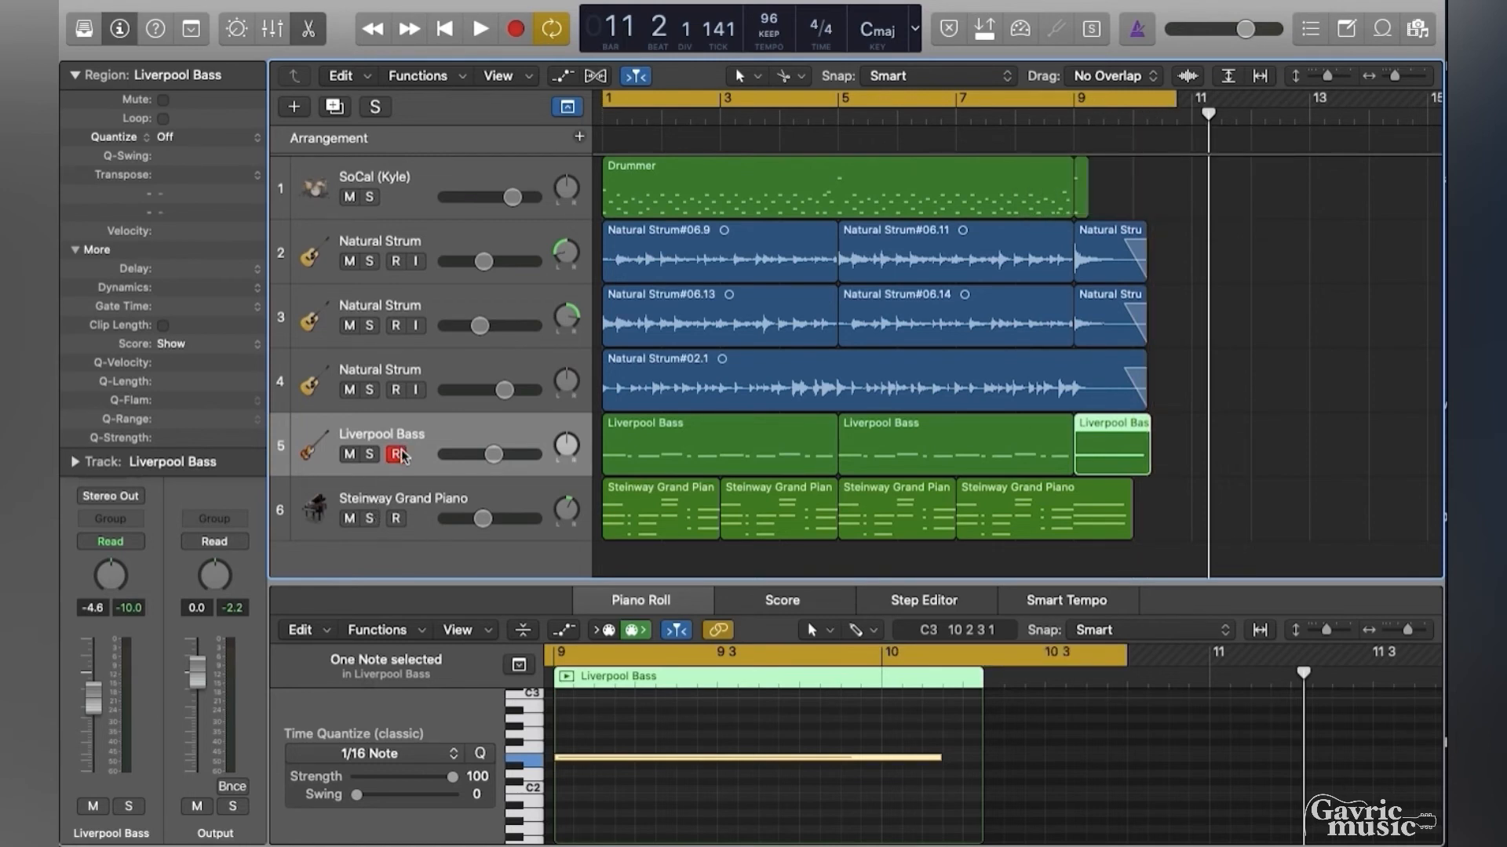
Play the song from bar 1 while lowering the Output level to -1.3 dB, and collapse the region parameters.
{"action": "left_click", "coordinate": [604, 115]}
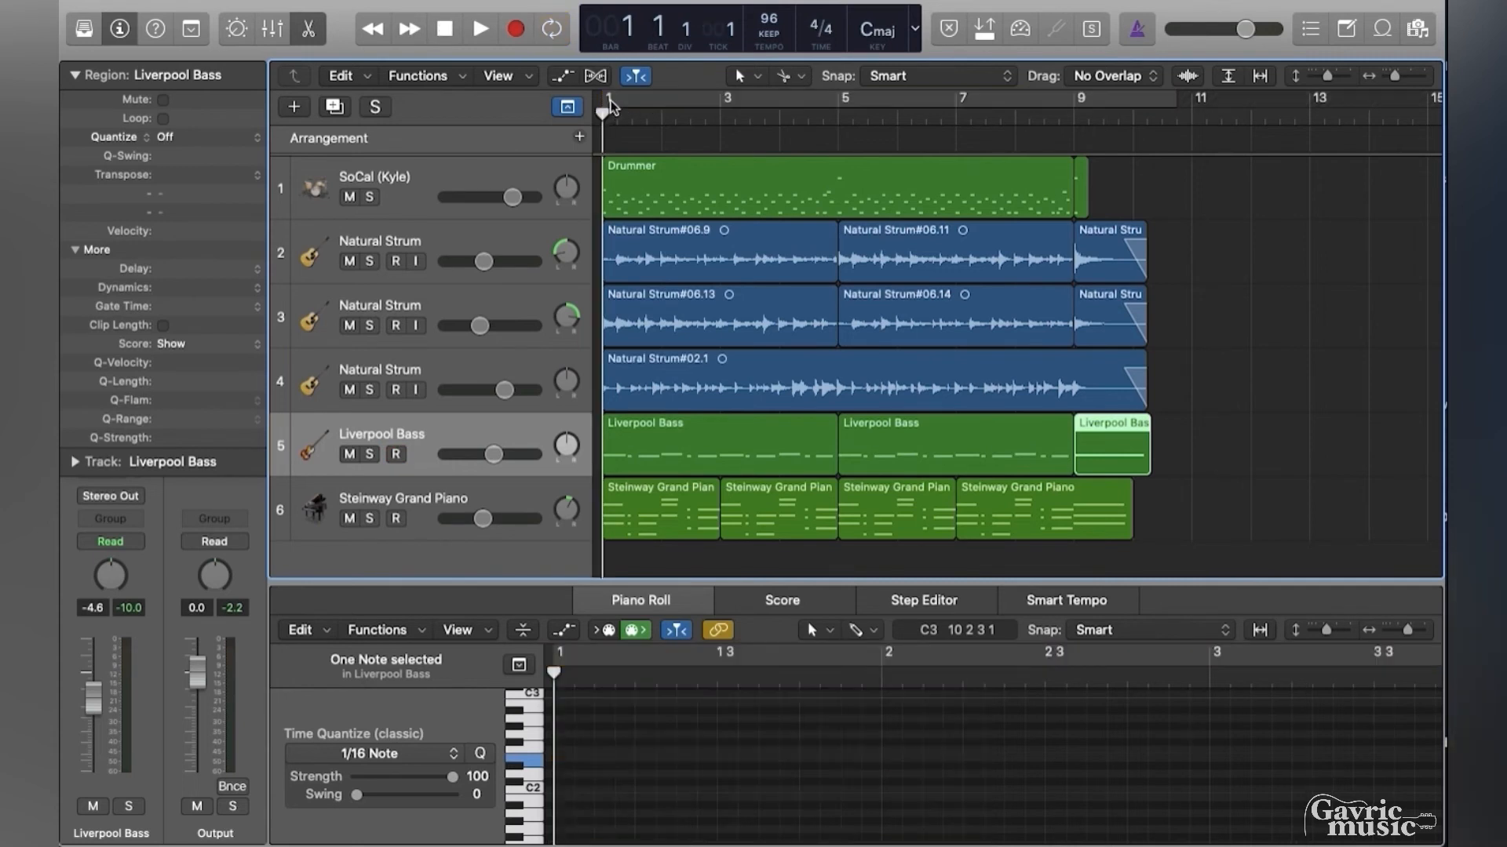
{"action": "key", "text": "space"}
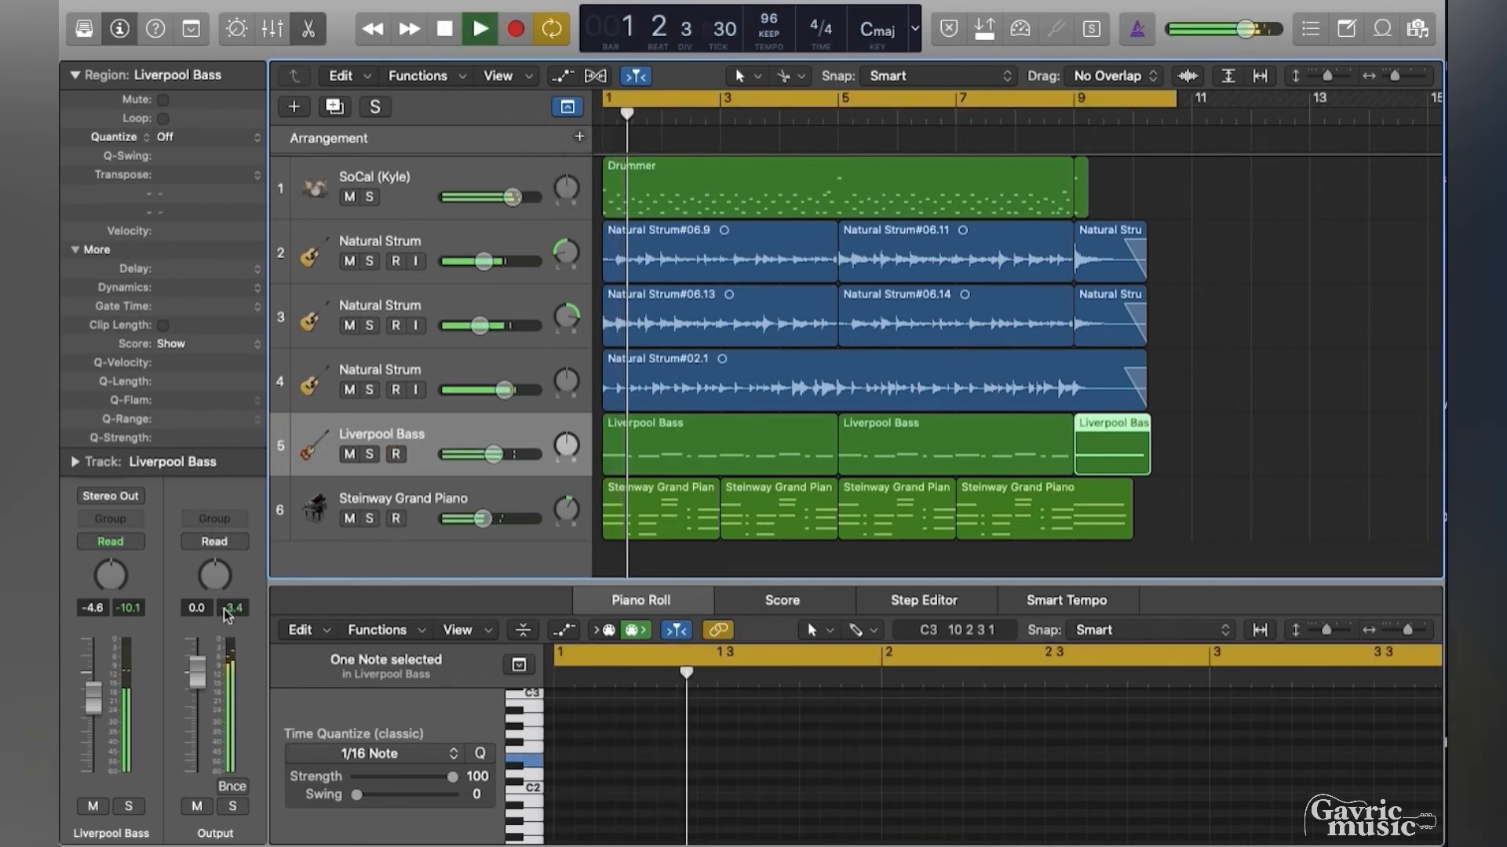
{"action": "left_click_drag", "start_coordinate": [201, 675], "coordinate": [202, 694]}
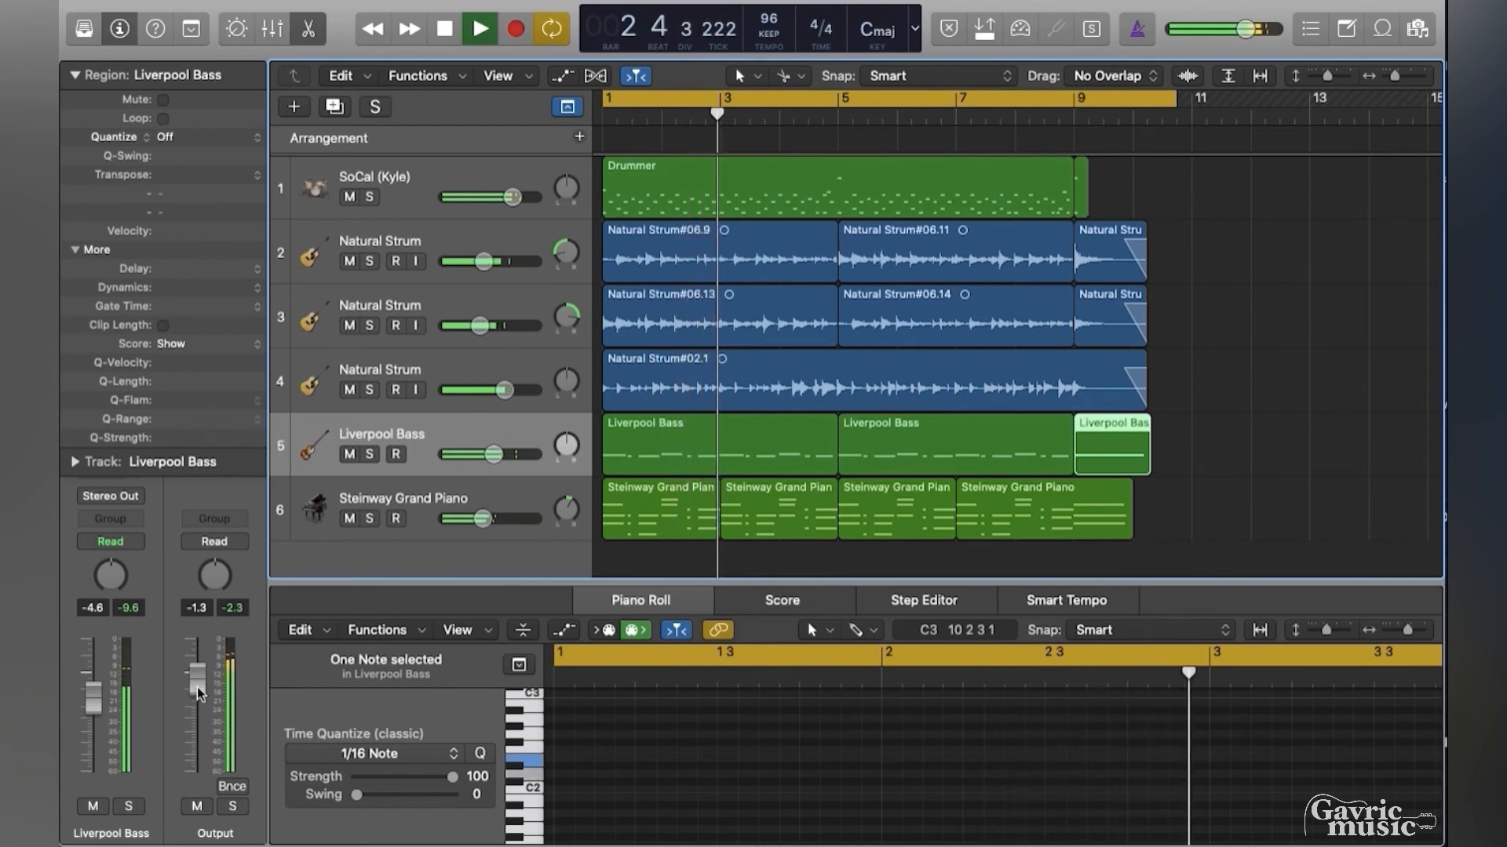
{"action": "left_click", "coordinate": [75, 77]}
{"action": "key", "text": "space"}
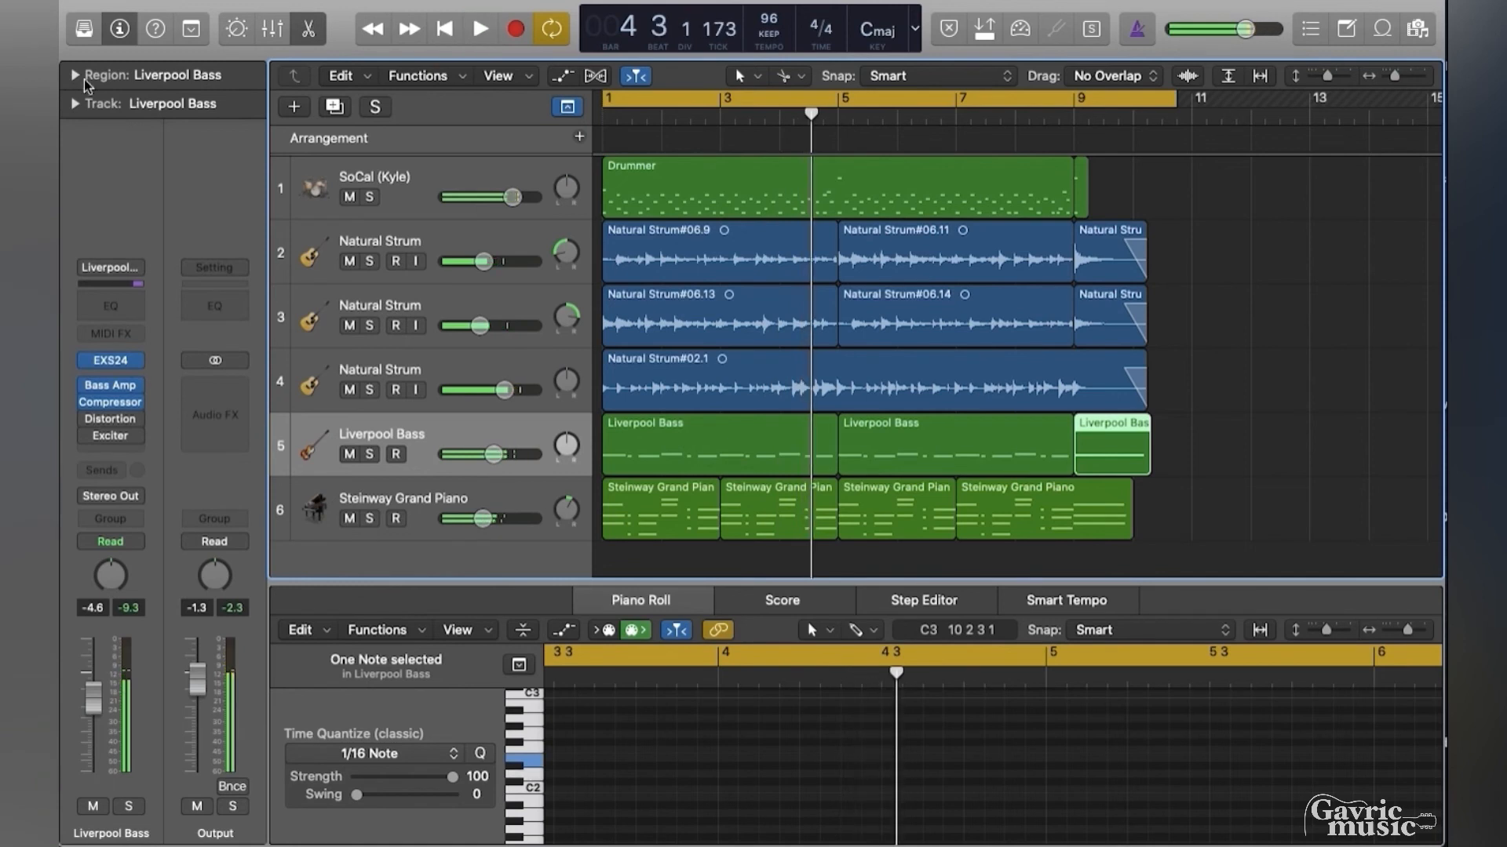
Try a region gain of +3.3 dB on the first Natural Strum region of track 2 and undo it.
{"action": "left_click", "coordinate": [679, 249]}
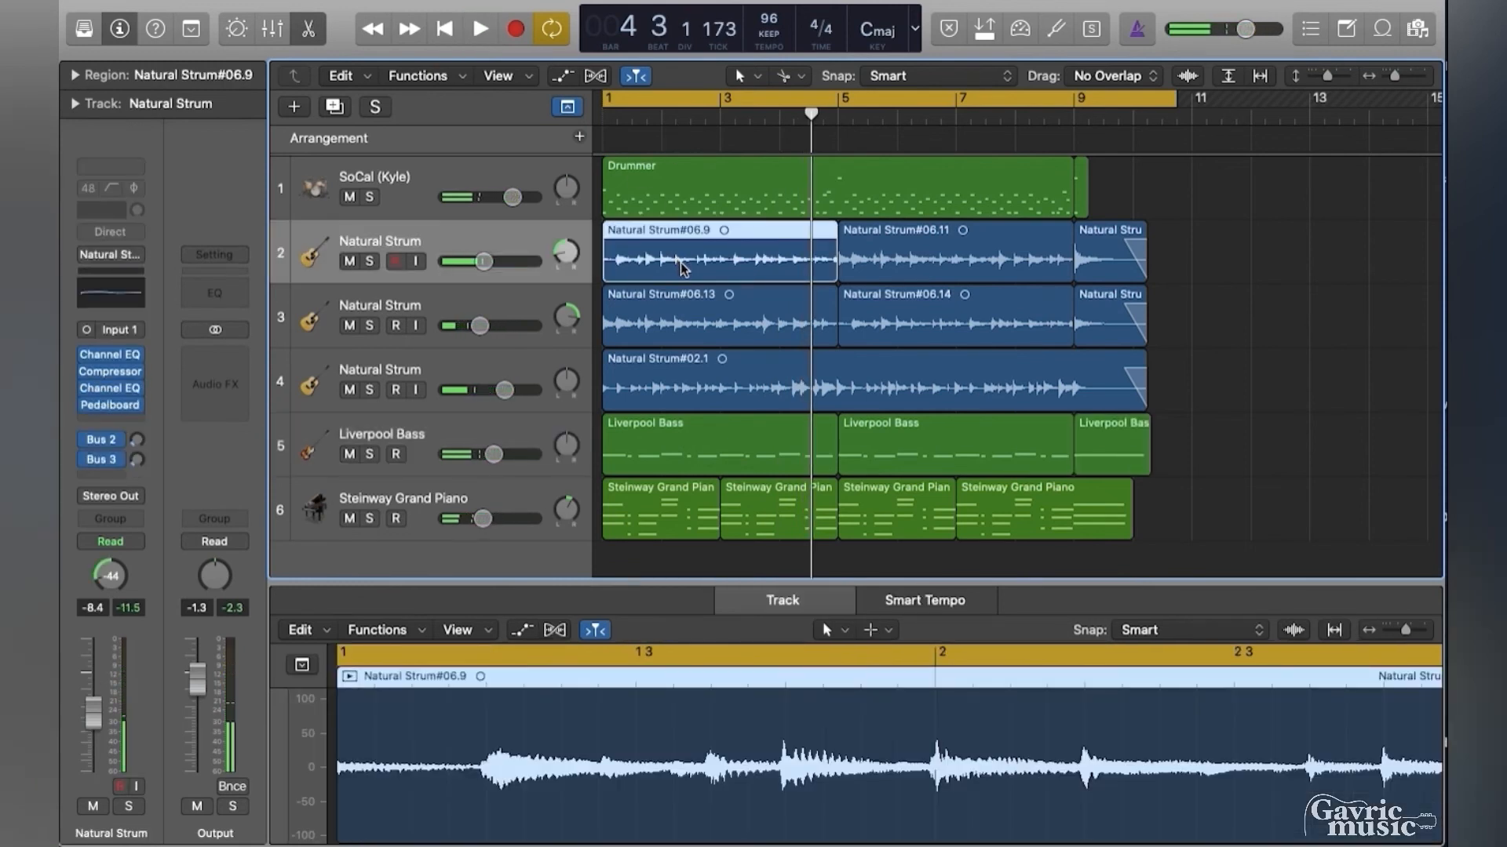
{"action": "left_click", "coordinate": [74, 75]}
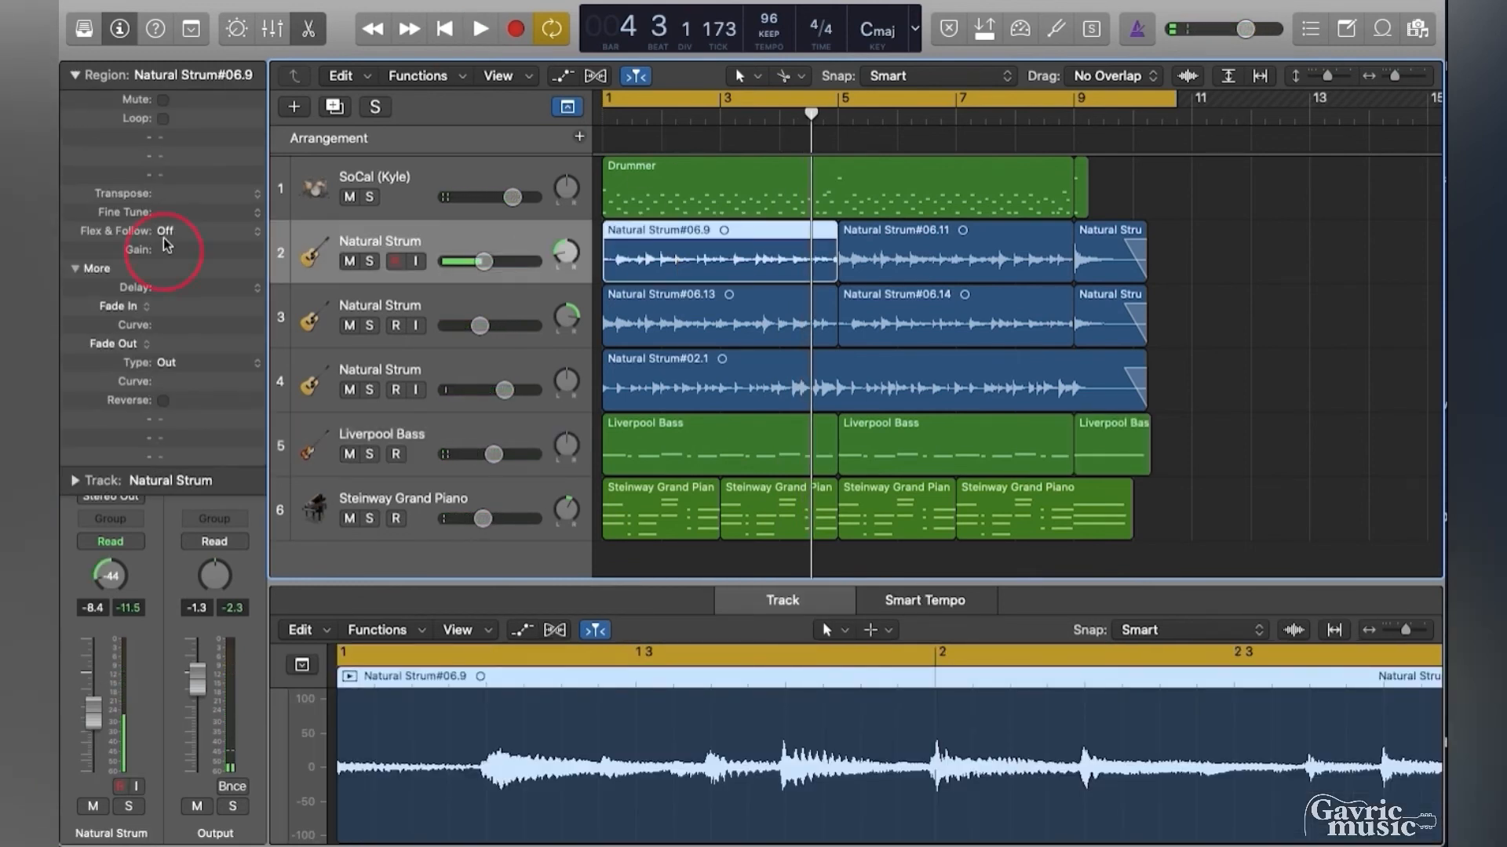
{"action": "left_click_drag", "start_coordinate": [174, 256], "coordinate": [183, 189]}
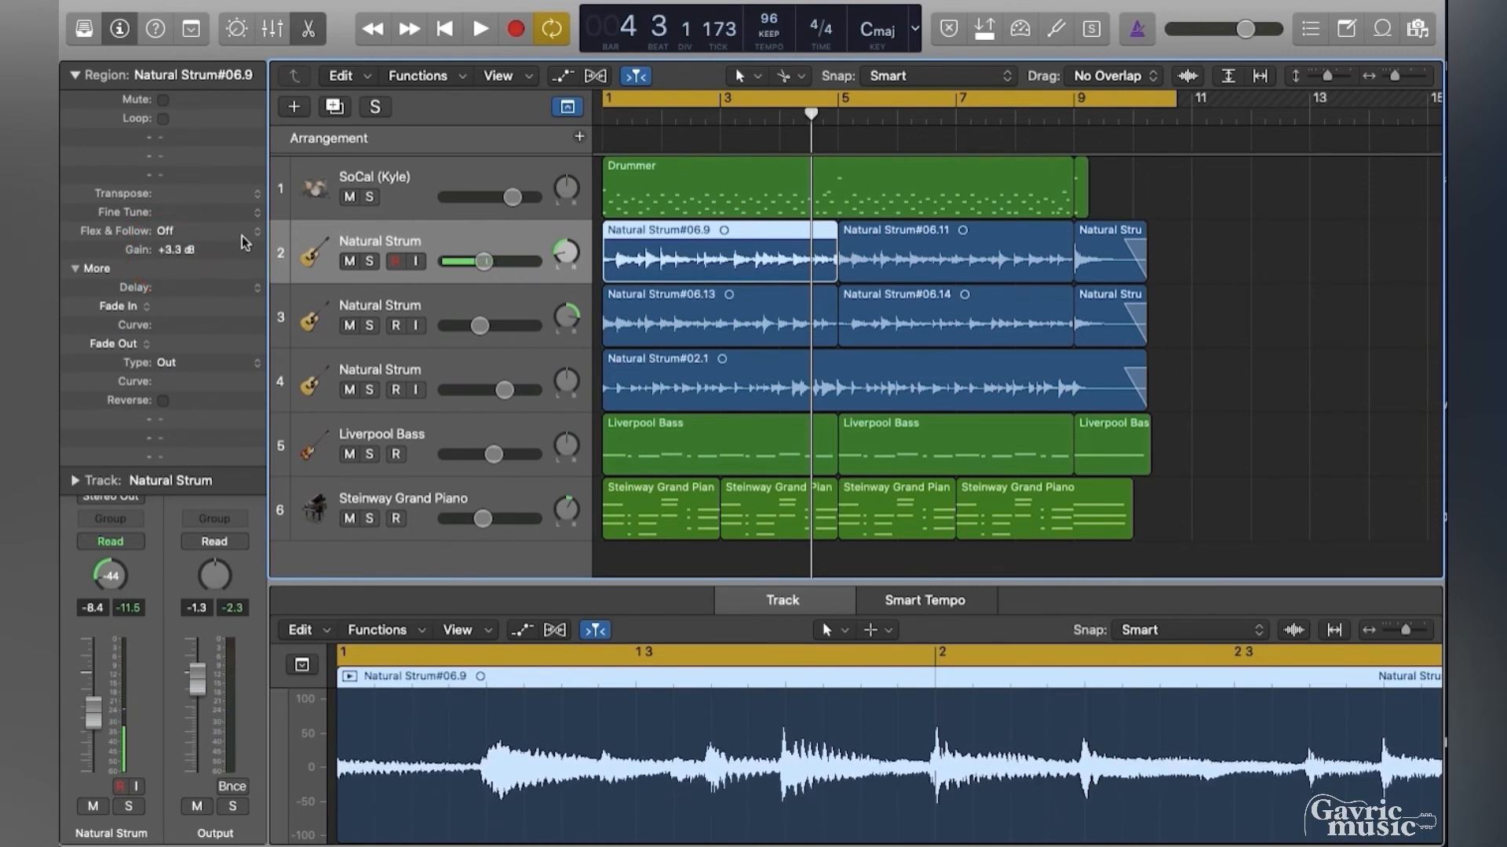
{"action": "key", "text": "super+z"}
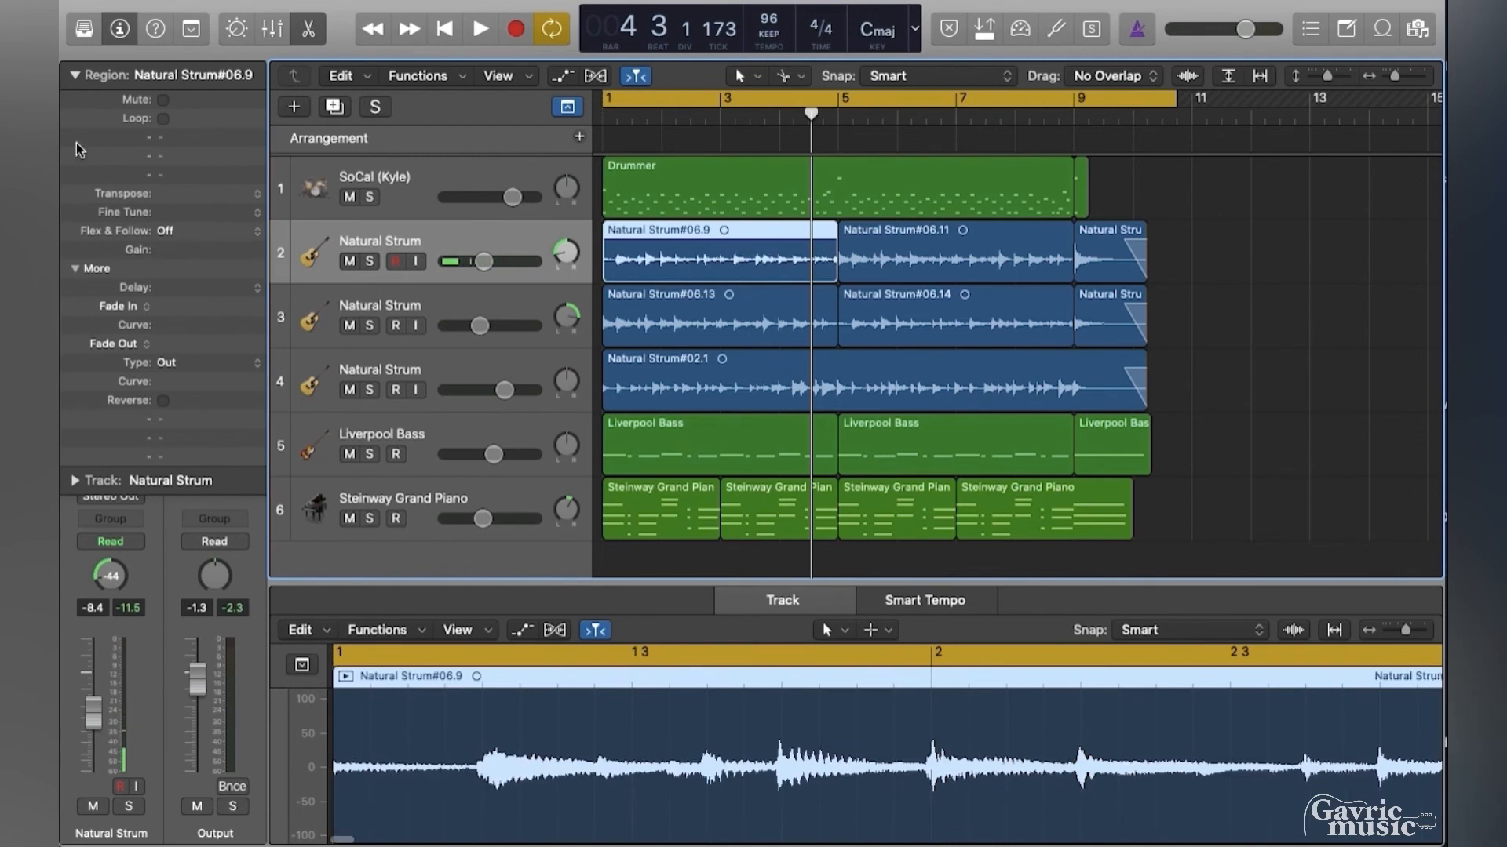
{"action": "left_click", "coordinate": [76, 75]}
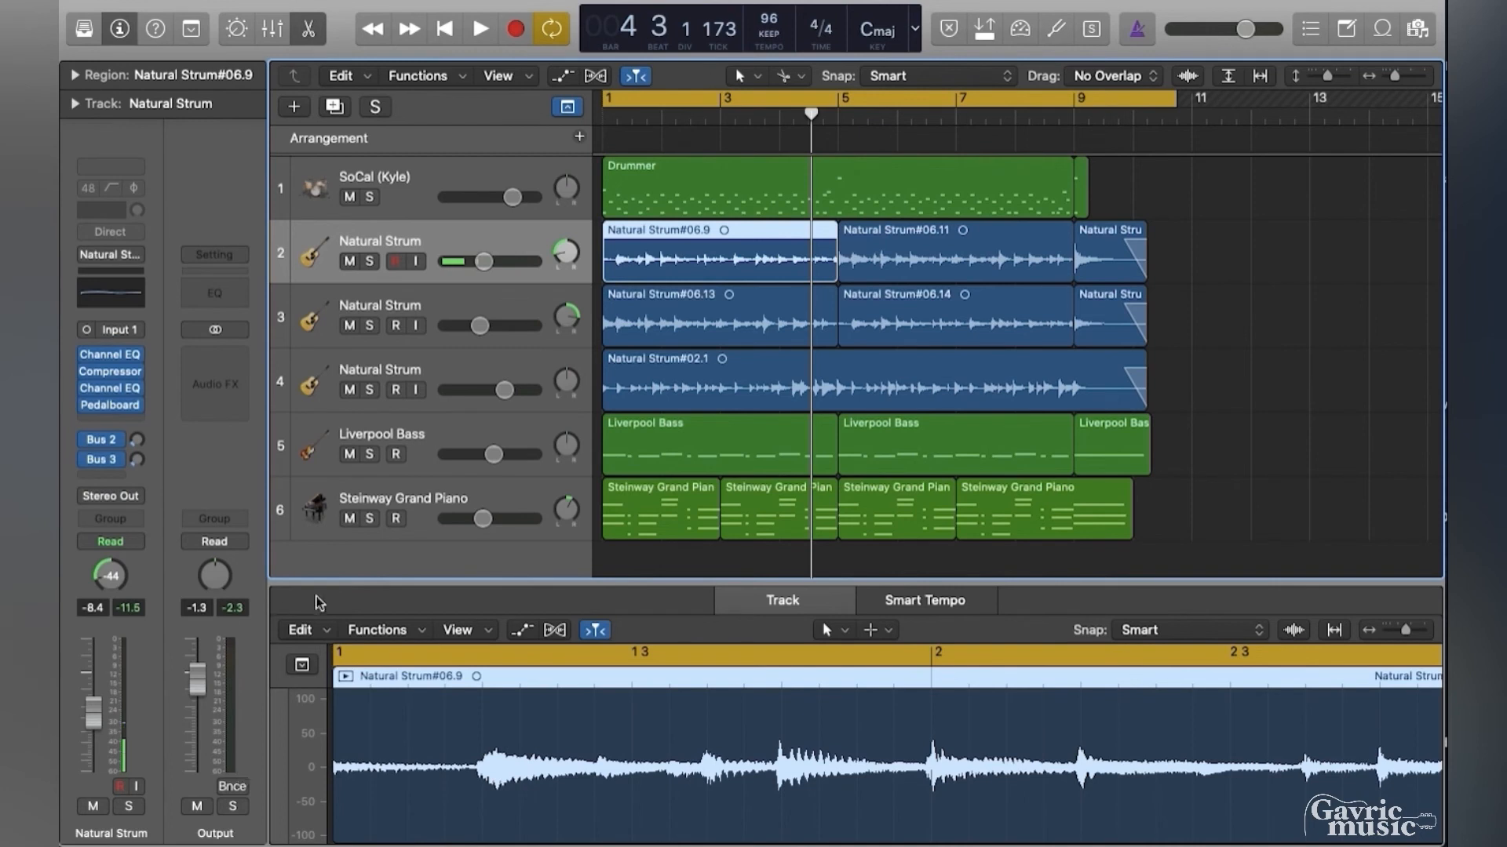
Start bouncing the output, review the settings of each destination format and proceed with MP3.
{"action": "left_click", "coordinate": [234, 786]}
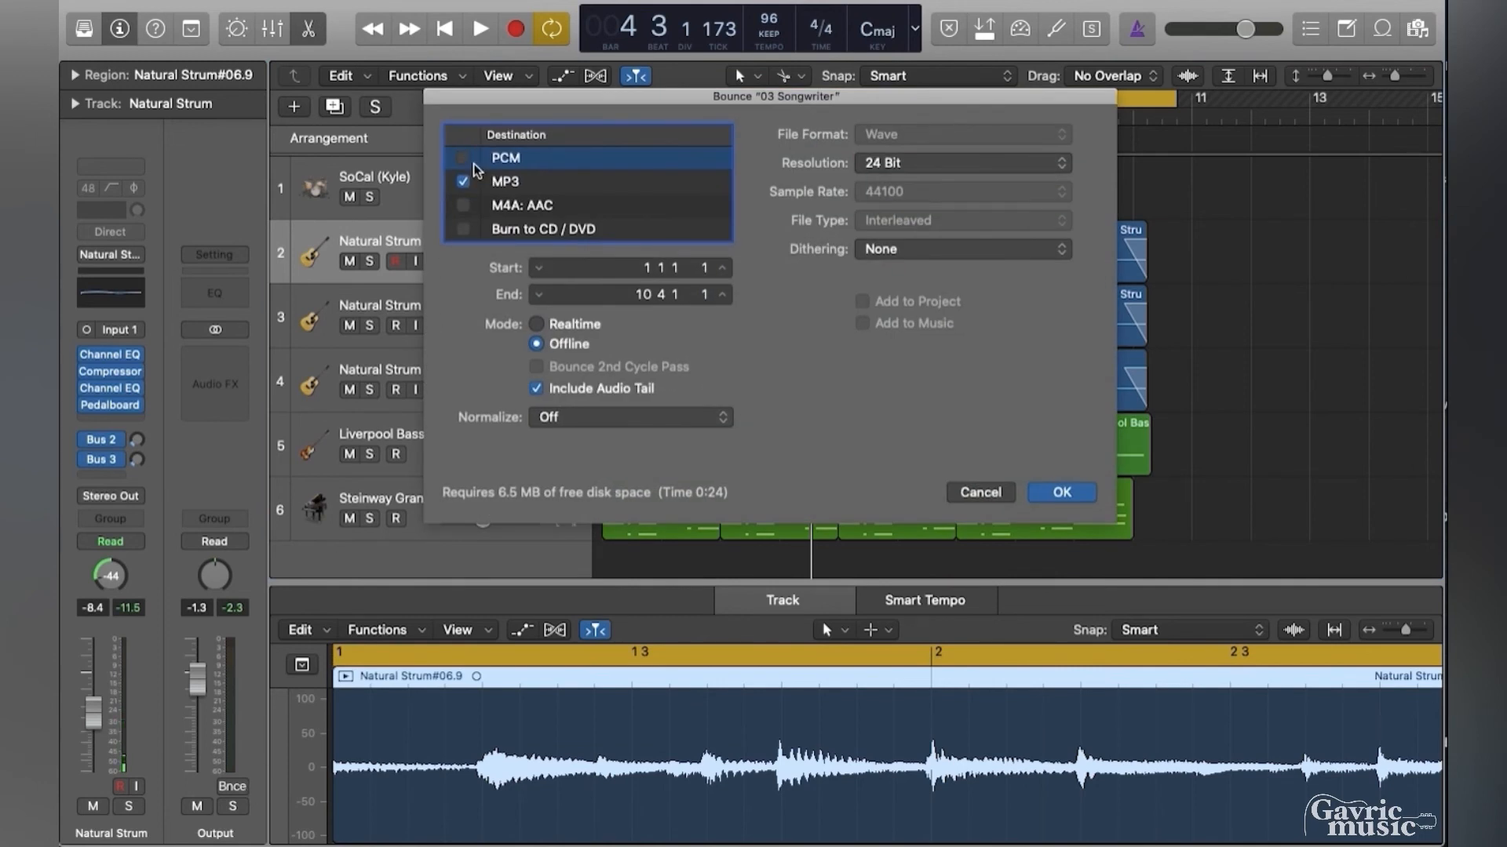
{"action": "left_click", "coordinate": [510, 185]}
{"action": "left_click", "coordinate": [514, 161]}
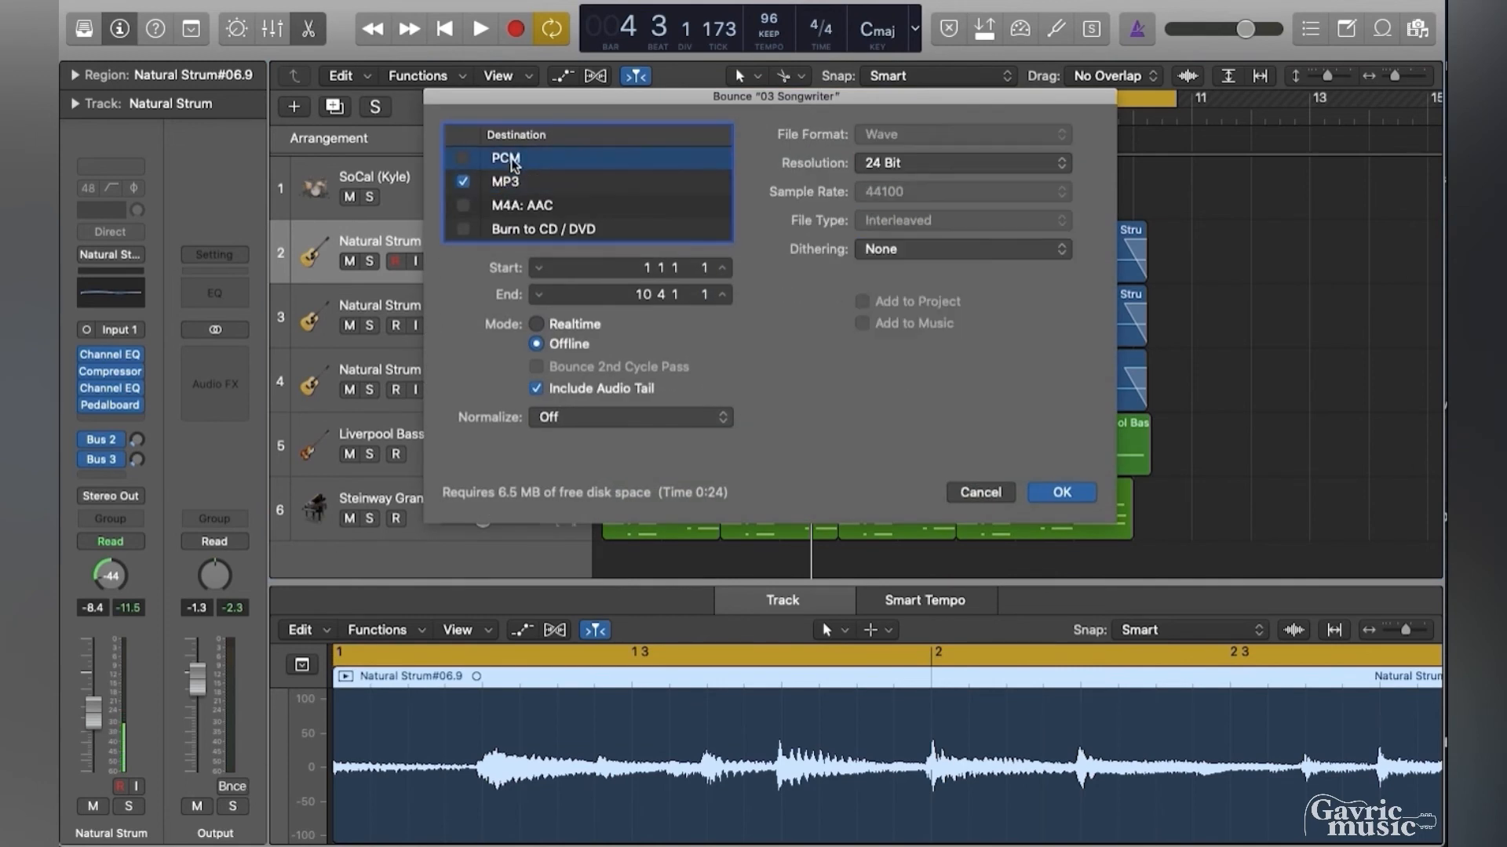
{"action": "left_click", "coordinate": [514, 205]}
{"action": "left_click", "coordinate": [518, 229]}
{"action": "left_click", "coordinate": [509, 185]}
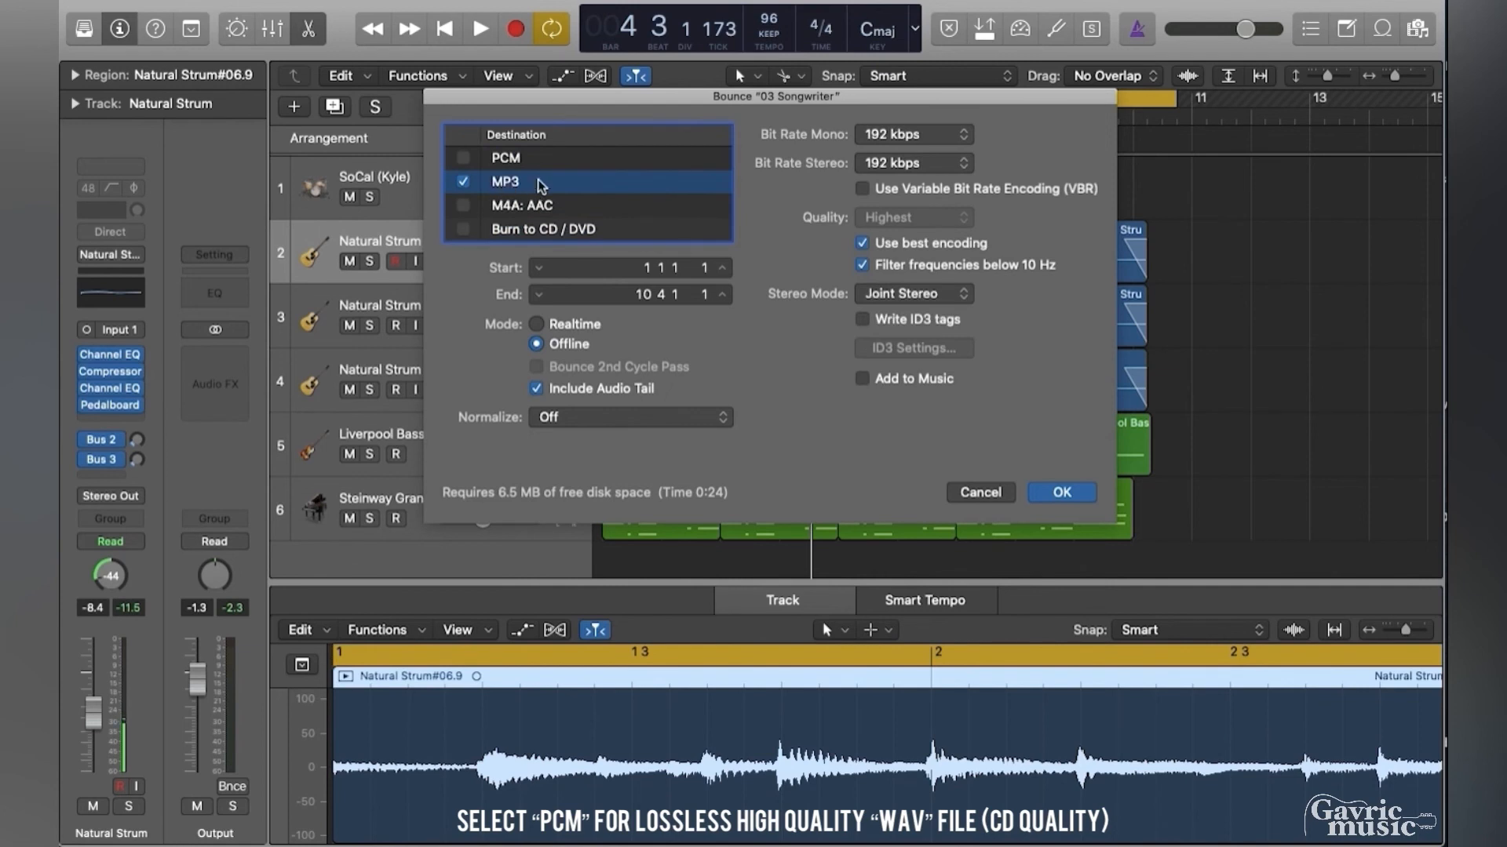
{"action": "left_click", "coordinate": [1062, 492]}
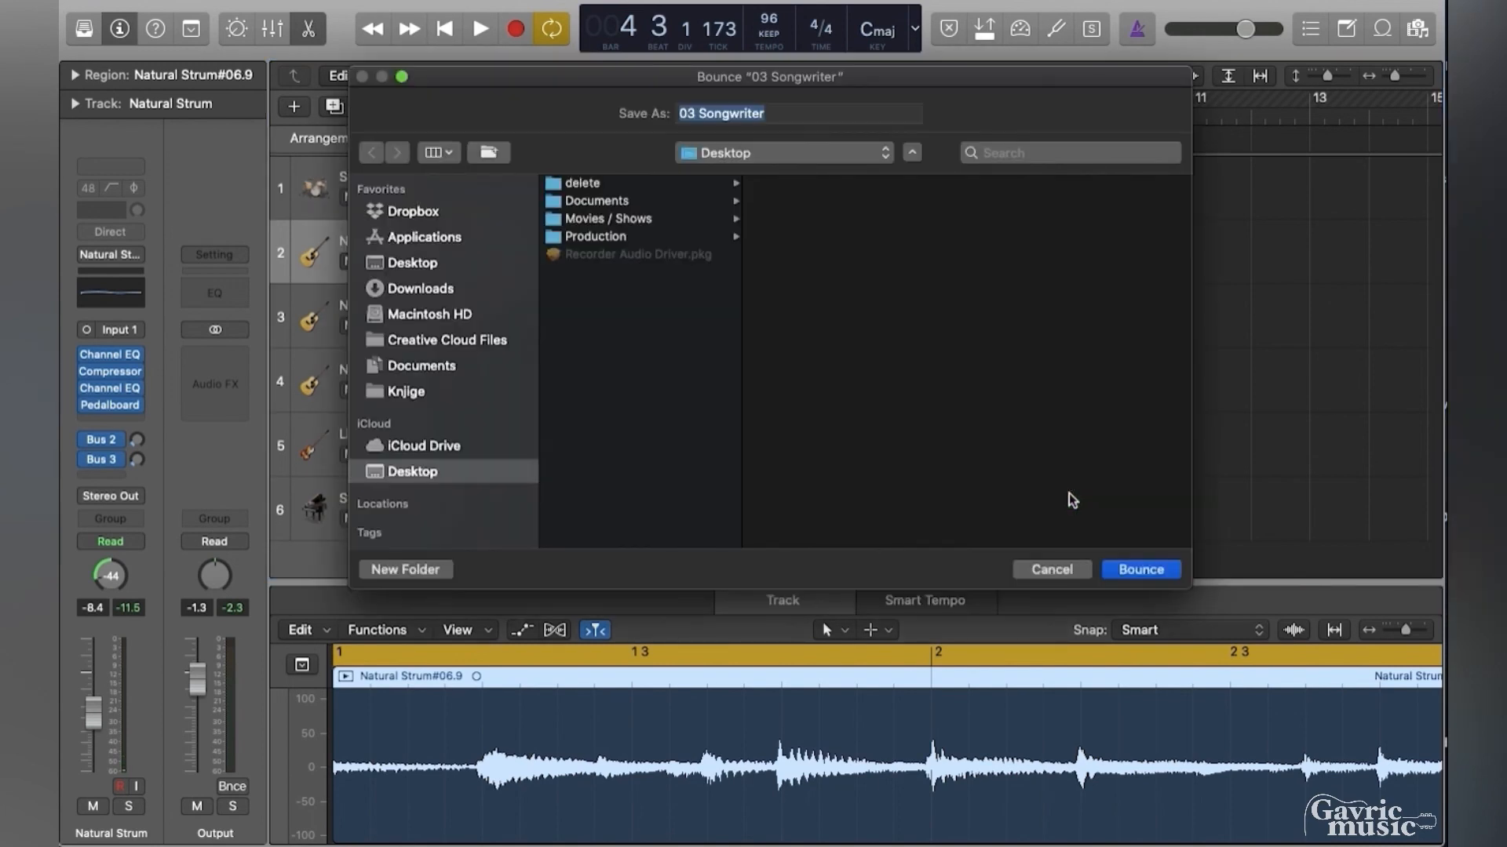
Save the bounce to the Desktop under the name "First song".
{"action": "left_click", "coordinate": [408, 265]}
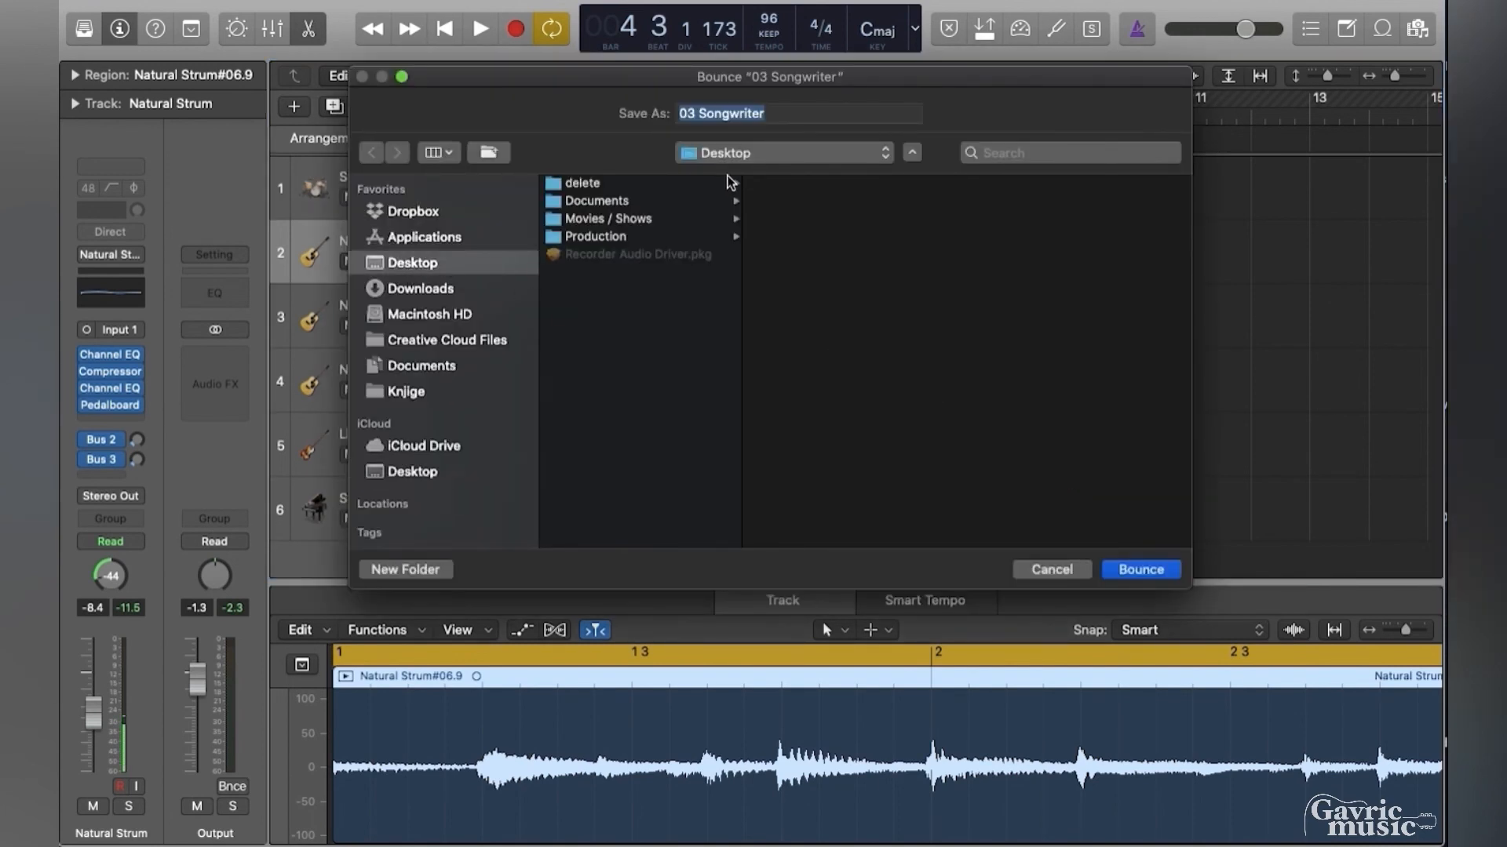
{"action": "left_click", "coordinate": [678, 118]}
{"action": "left_click_drag", "start_coordinate": [696, 110], "coordinate": [632, 110]}
{"action": "key", "text": "BackSpace"}
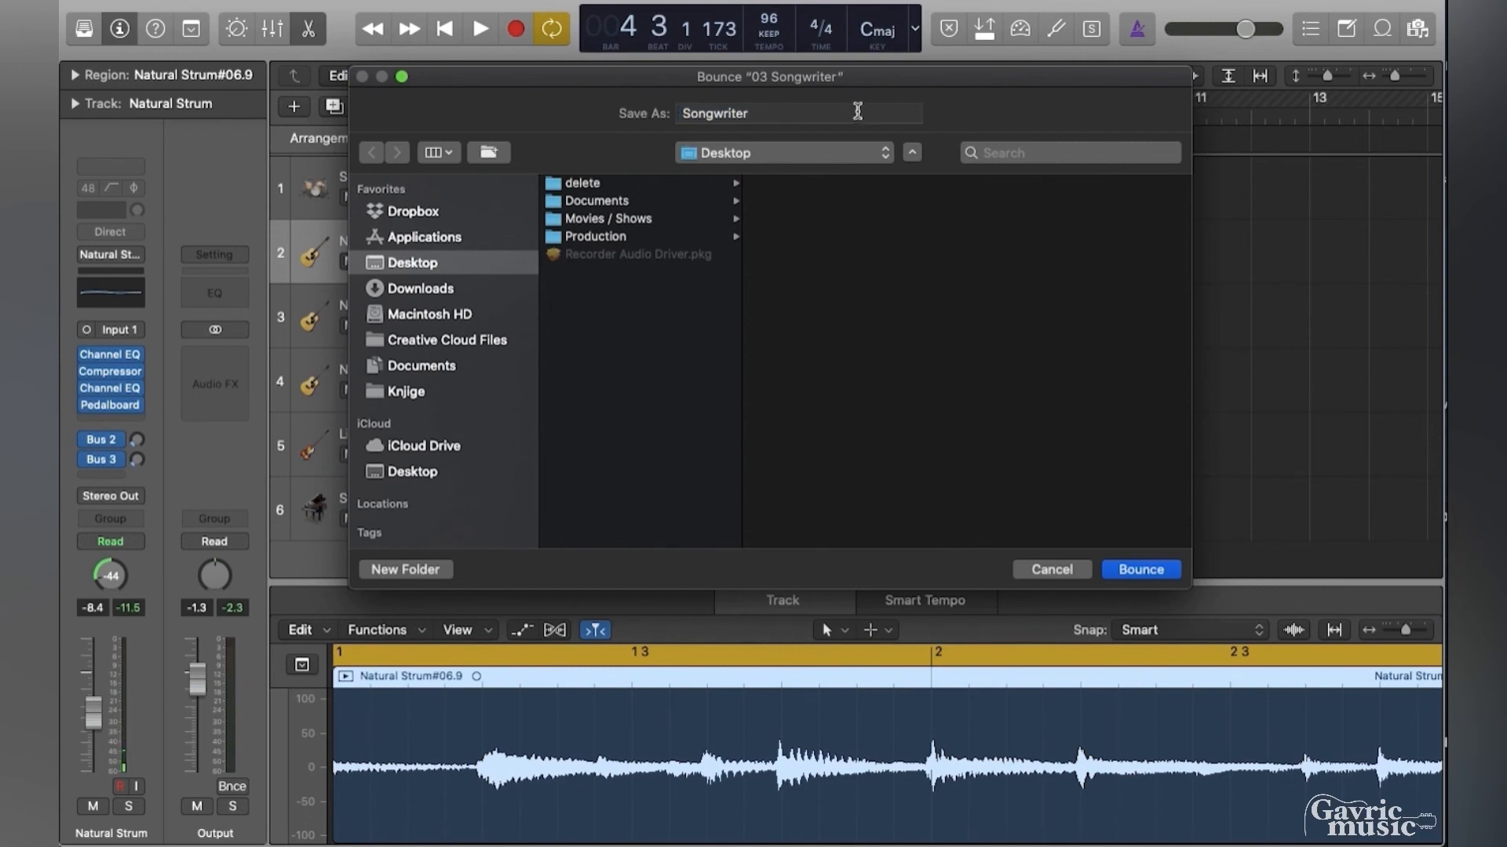
{"action": "left_click_drag", "start_coordinate": [851, 110], "coordinate": [542, 110]}
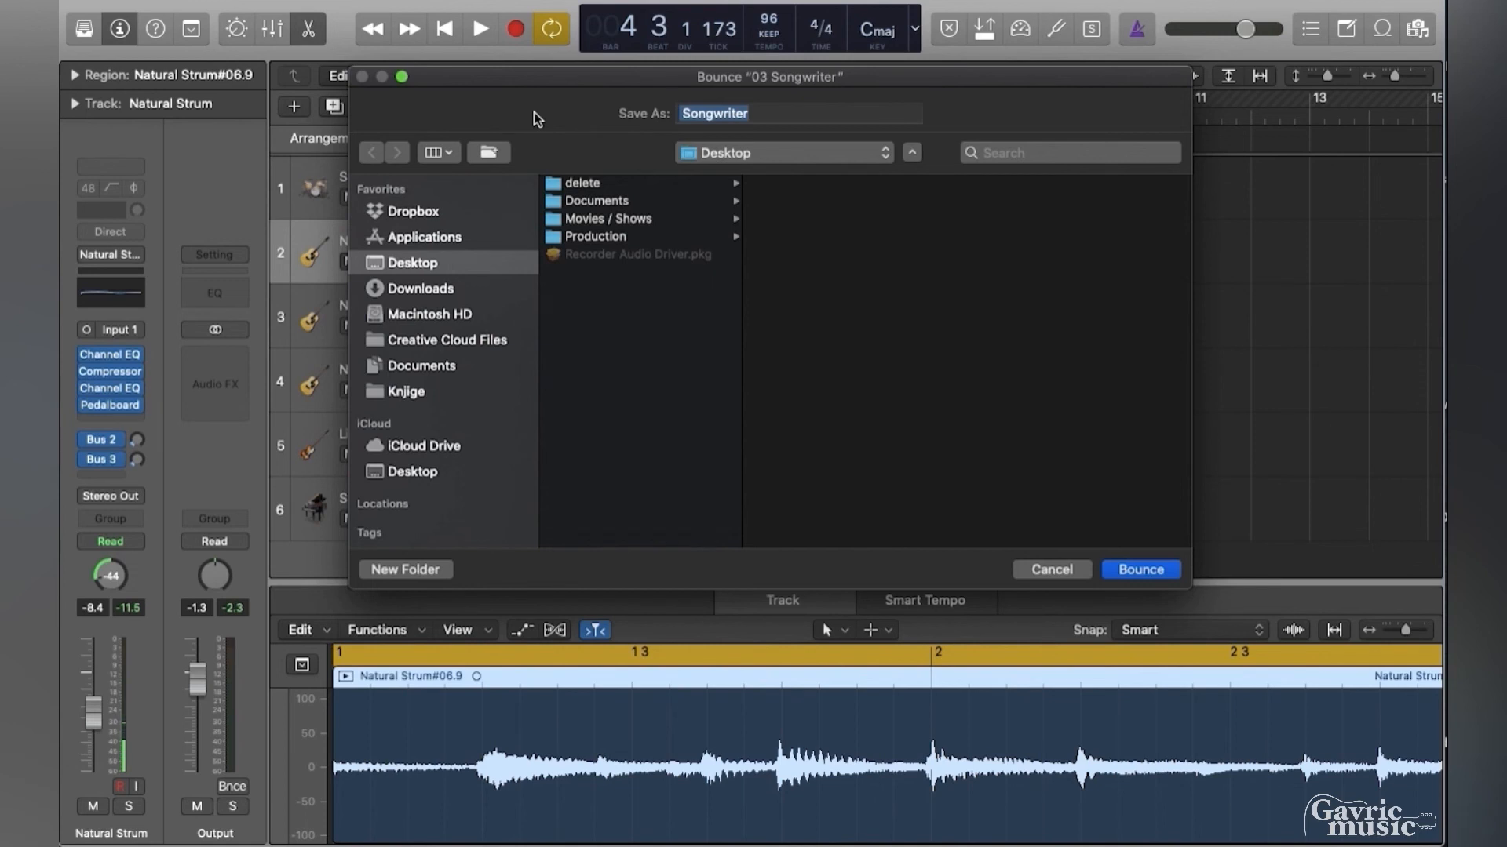
{"action": "type", "text": "Fiest so"}
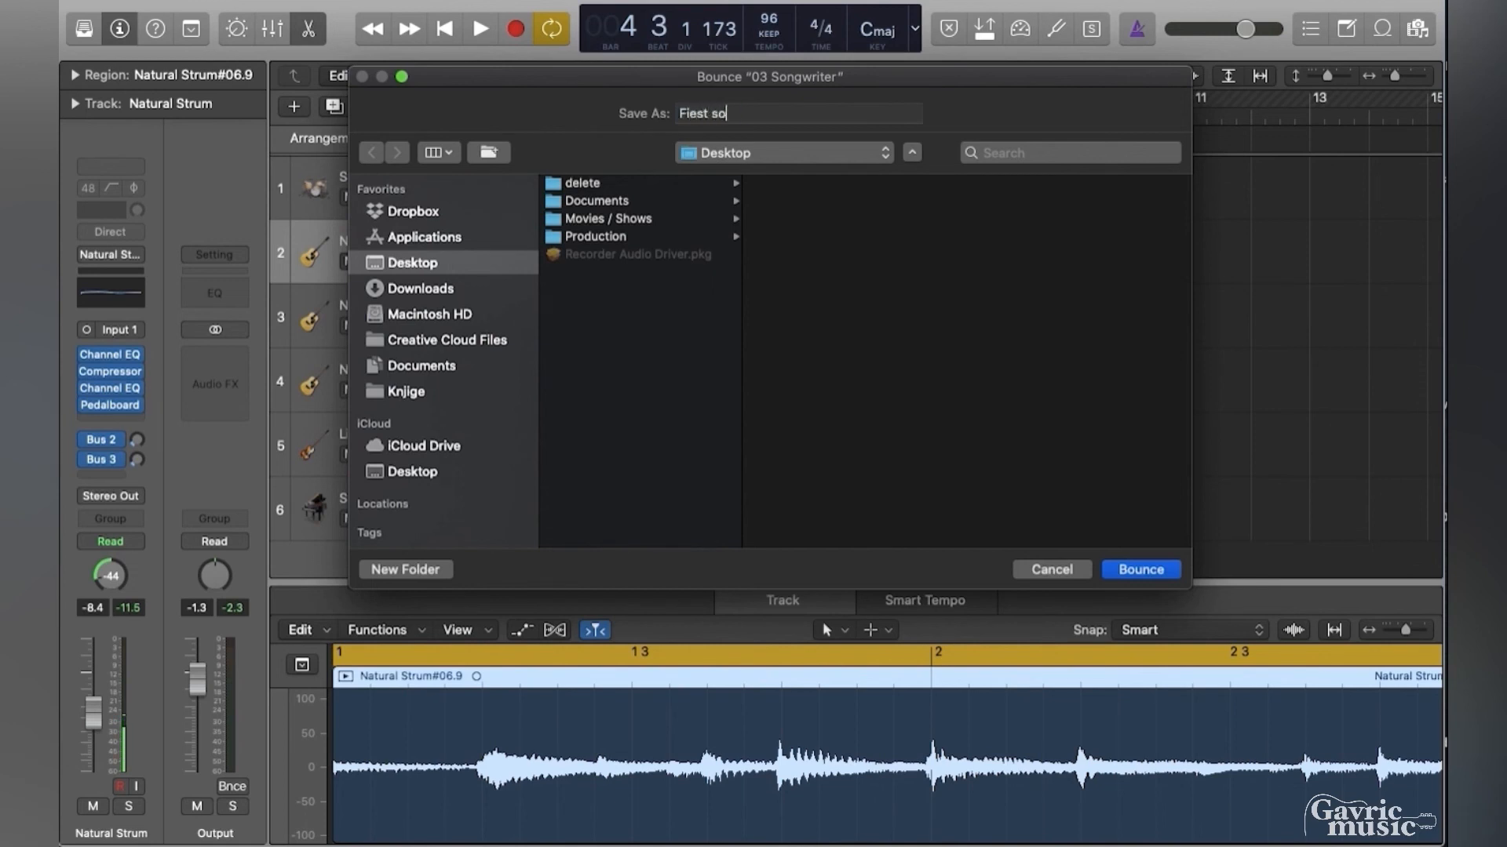
{"action": "left_click", "coordinate": [695, 114]}
{"action": "key", "text": "BackSpace"}
{"action": "type", "text": "r"}
{"action": "left_click", "coordinate": [1121, 571]}
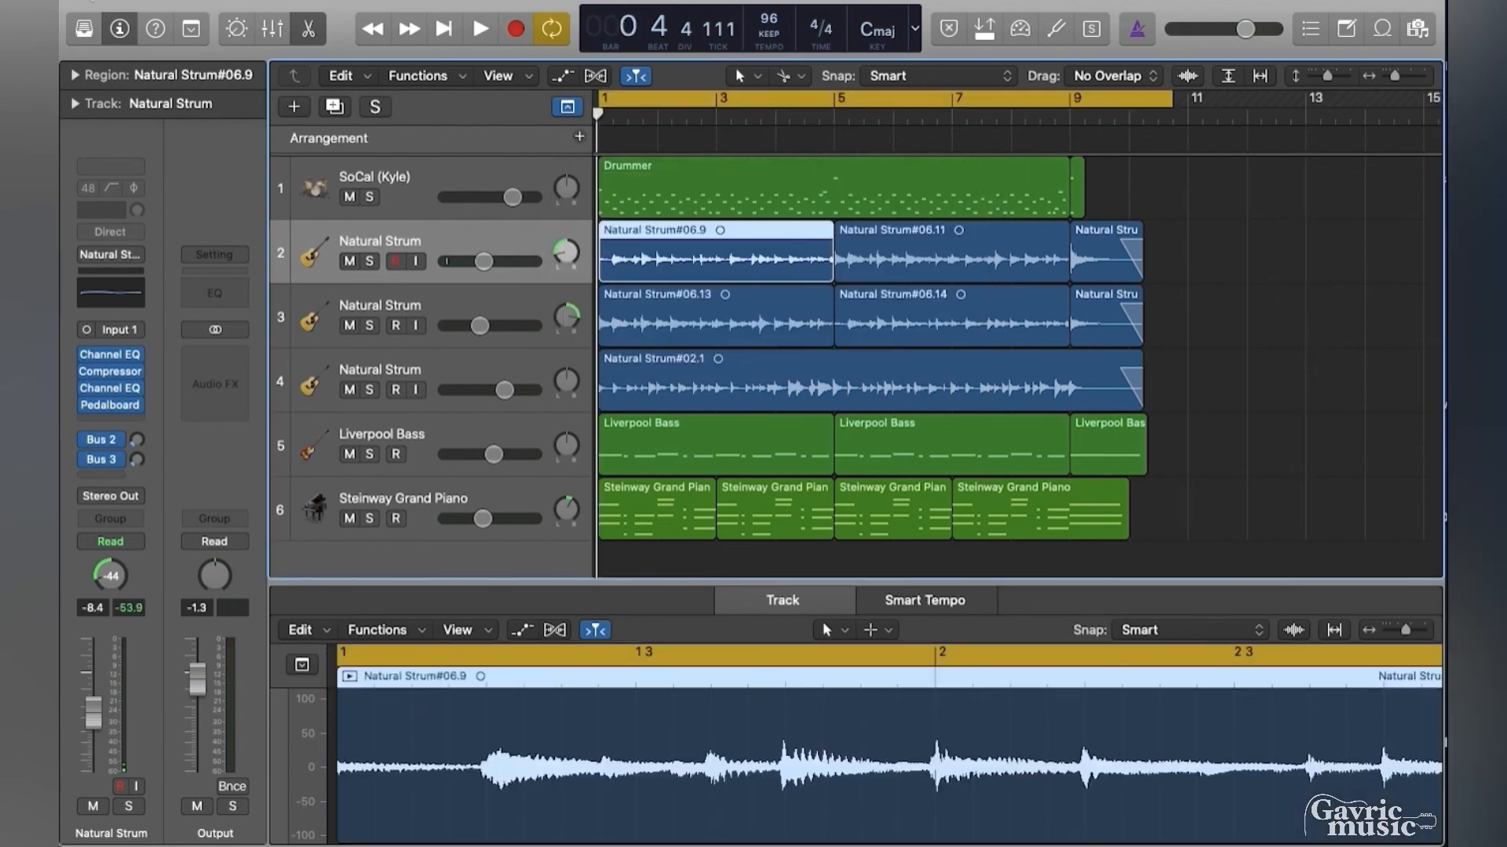
Switch to the desktop, move First song.mp3 near the middle of the screen and play its preview.
{"action": "key", "text": "super+m"}
{"action": "left_click_drag", "start_coordinate": [1385, 33], "coordinate": [907, 242]}
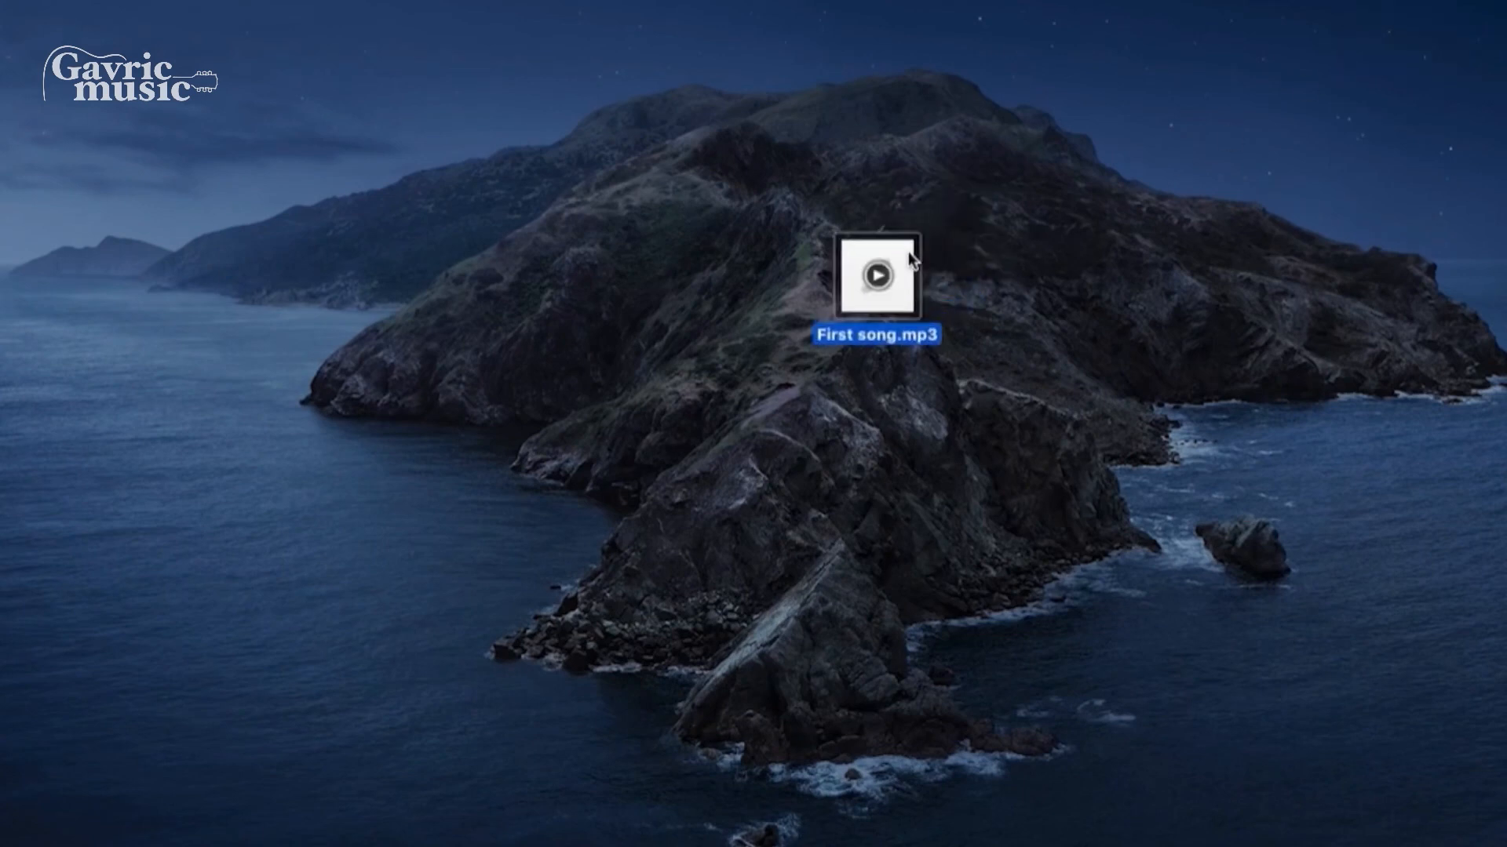
{"action": "key", "text": "space"}
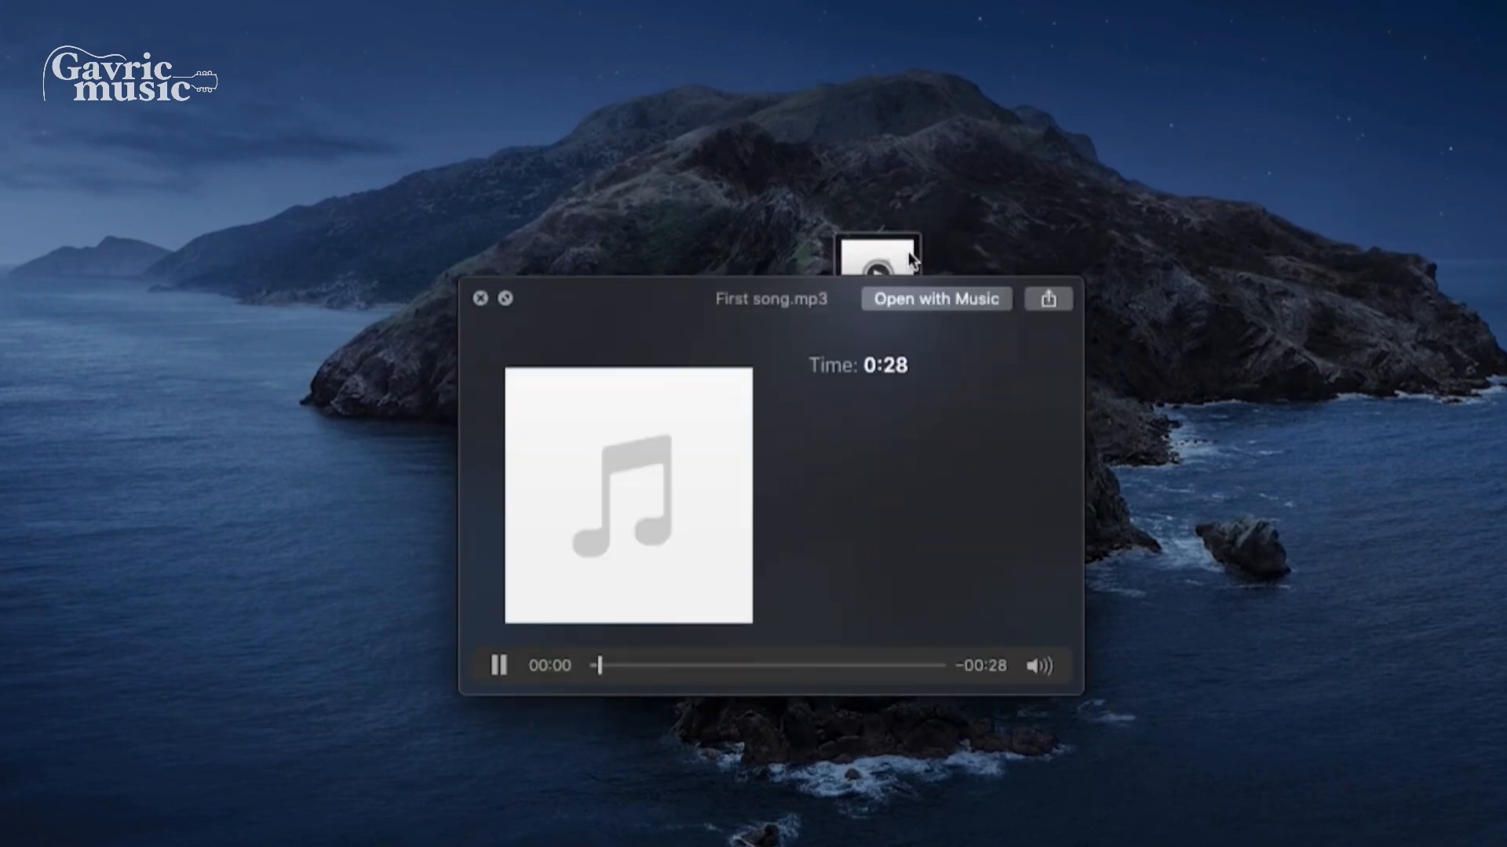